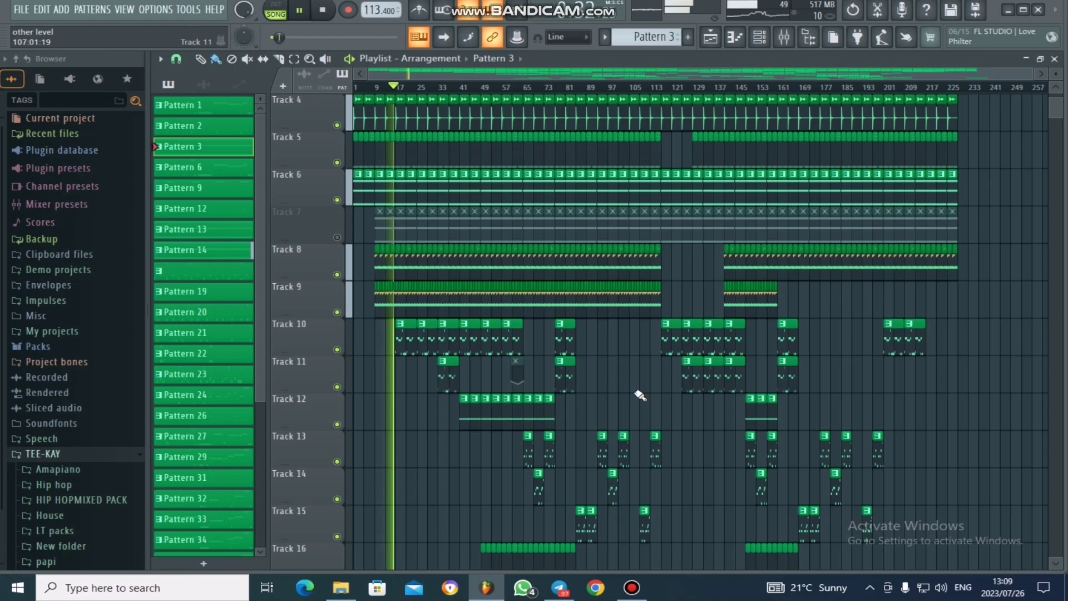
# - Stop the full mix, solo Track 1 in the playlist and play it from the beginning
pyautogui.press('space')
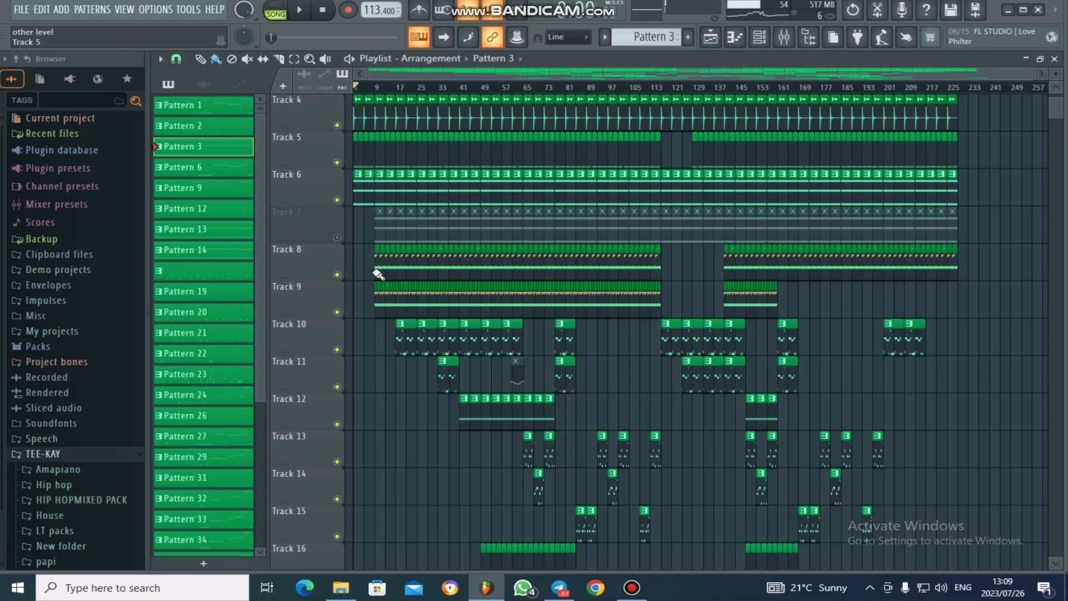
pyautogui.scroll(3, 381, 267)
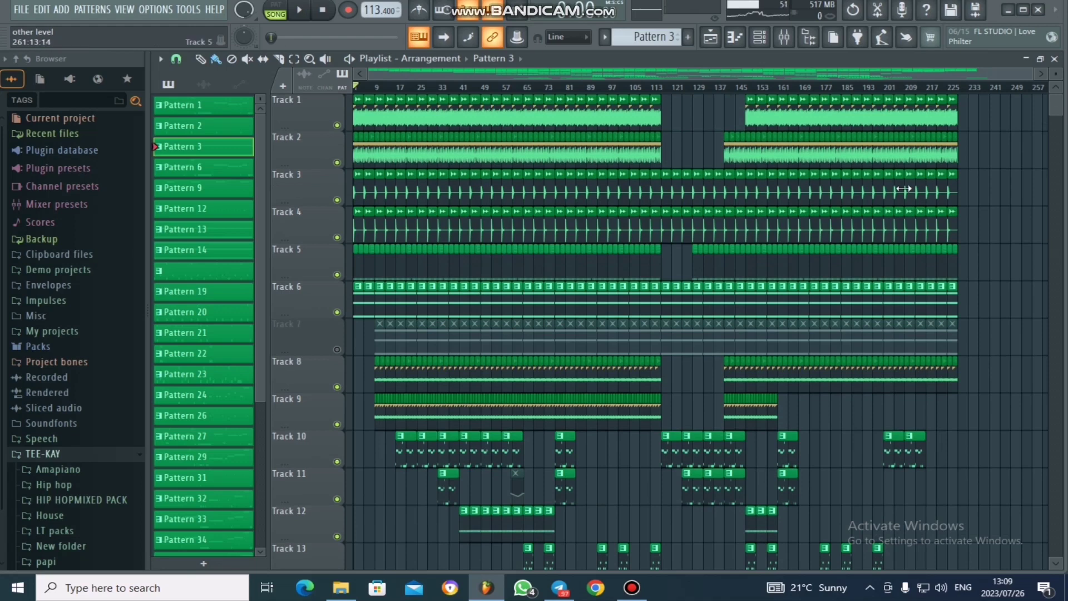
pyautogui.rightClick(337, 126)
pyautogui.press('space')
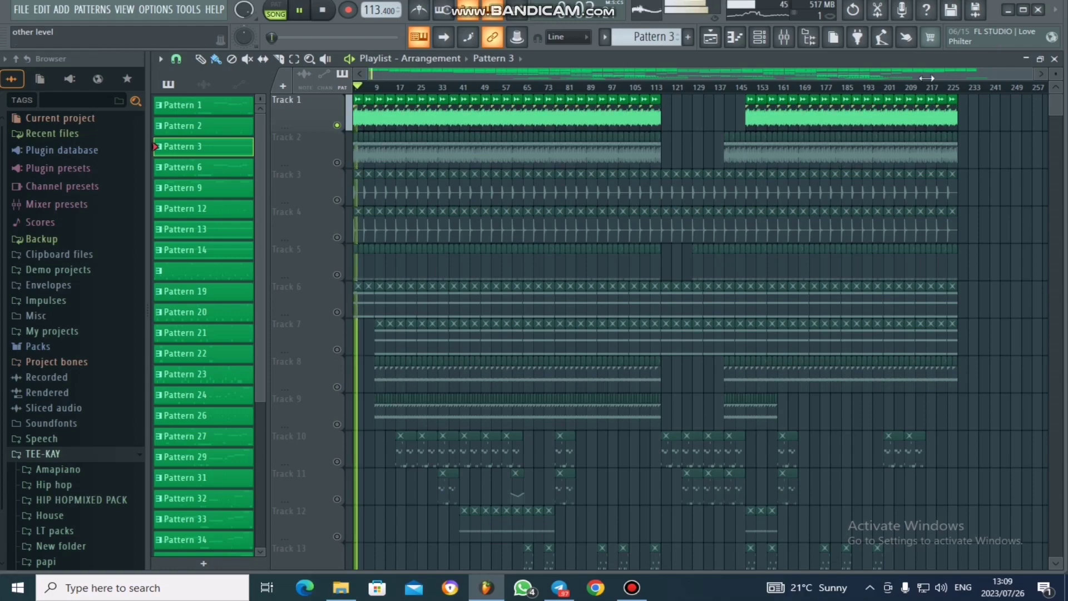
pyautogui.moveTo(926, 78); pyautogui.dragTo(495, 73)
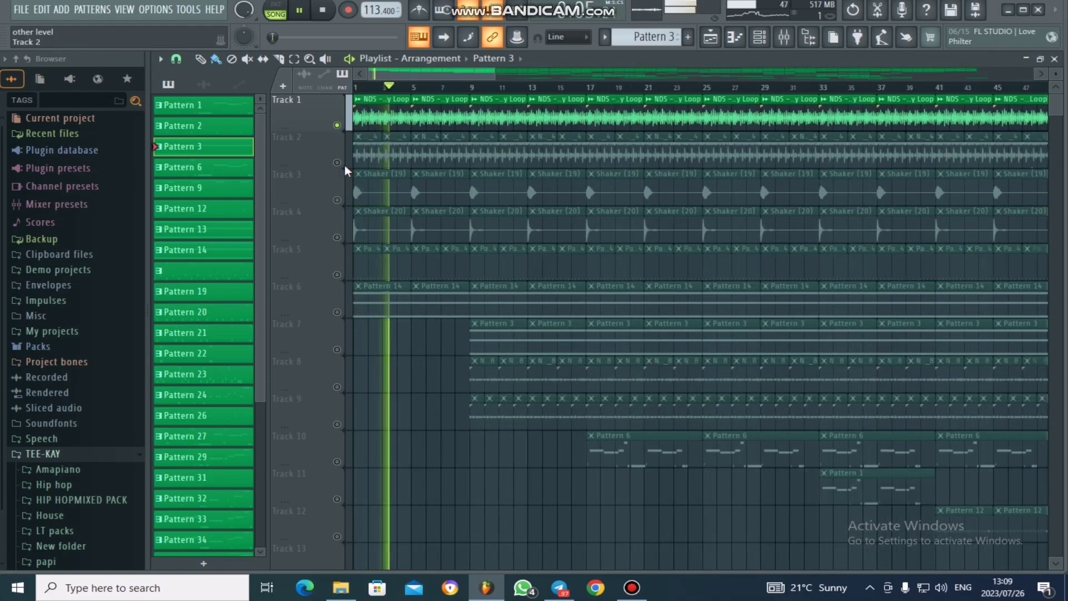
# - Solo Tracks 2, 3 and 4 one at a time and listen to each from the start
pyautogui.rightClick(337, 162)
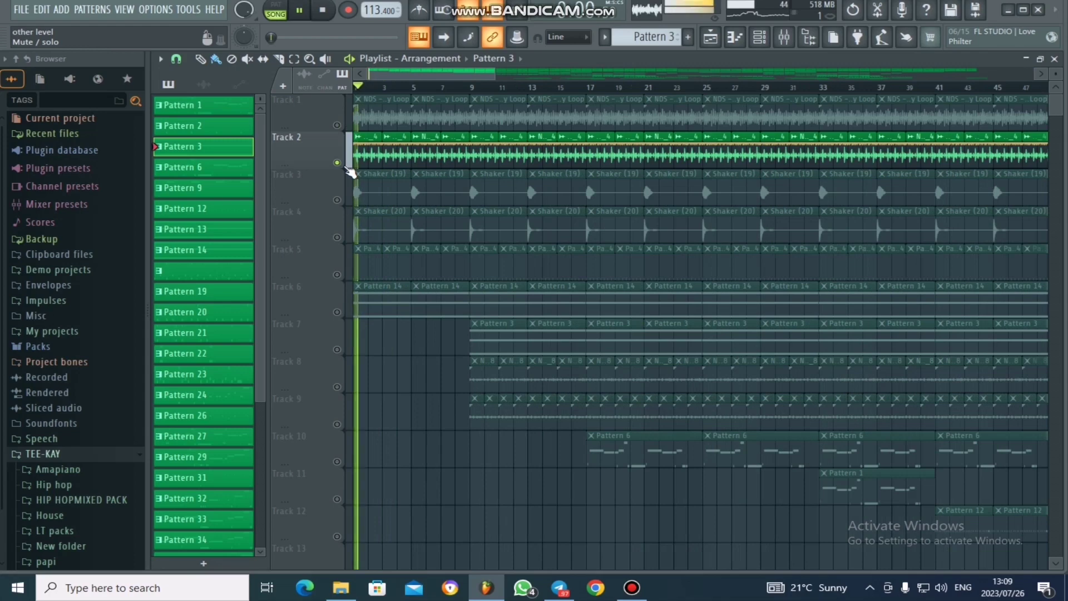
pyautogui.rightClick(337, 199)
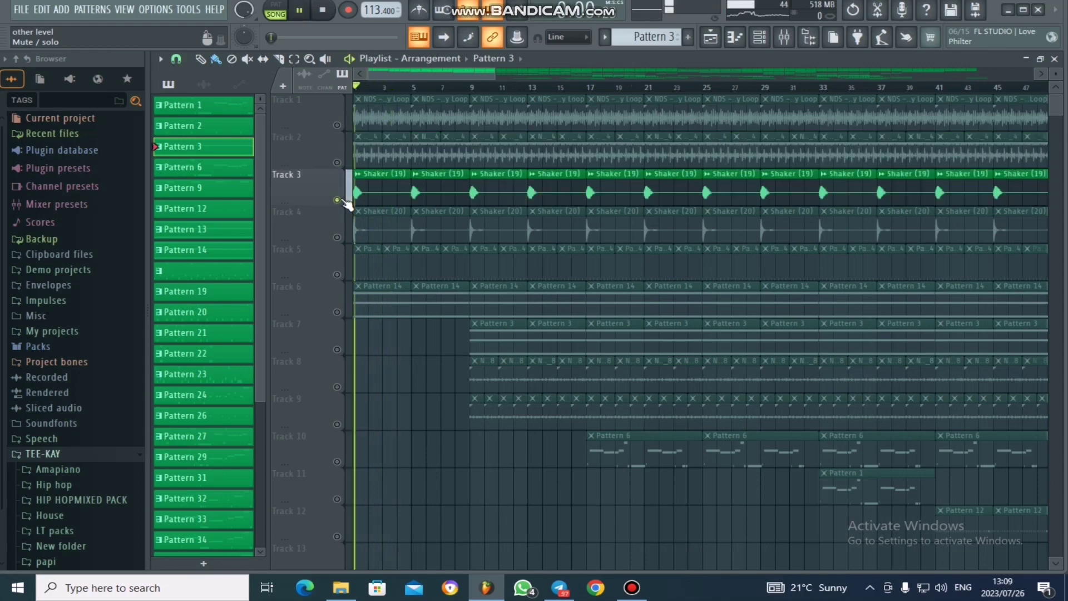
pyautogui.rightClick(337, 199)
pyautogui.press('space')
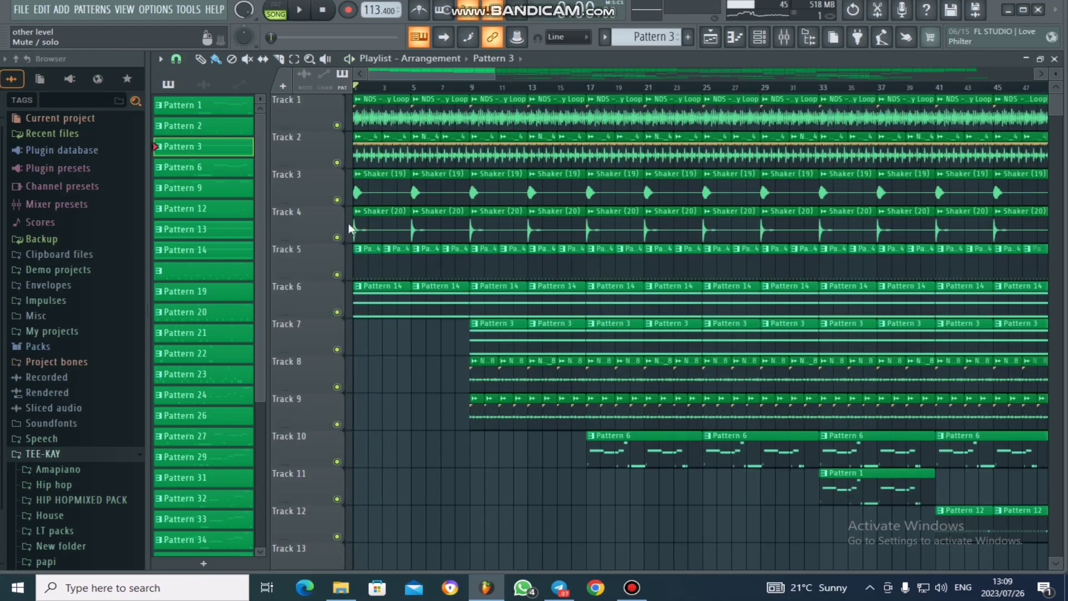
pyautogui.rightClick(337, 237)
pyautogui.press('space')
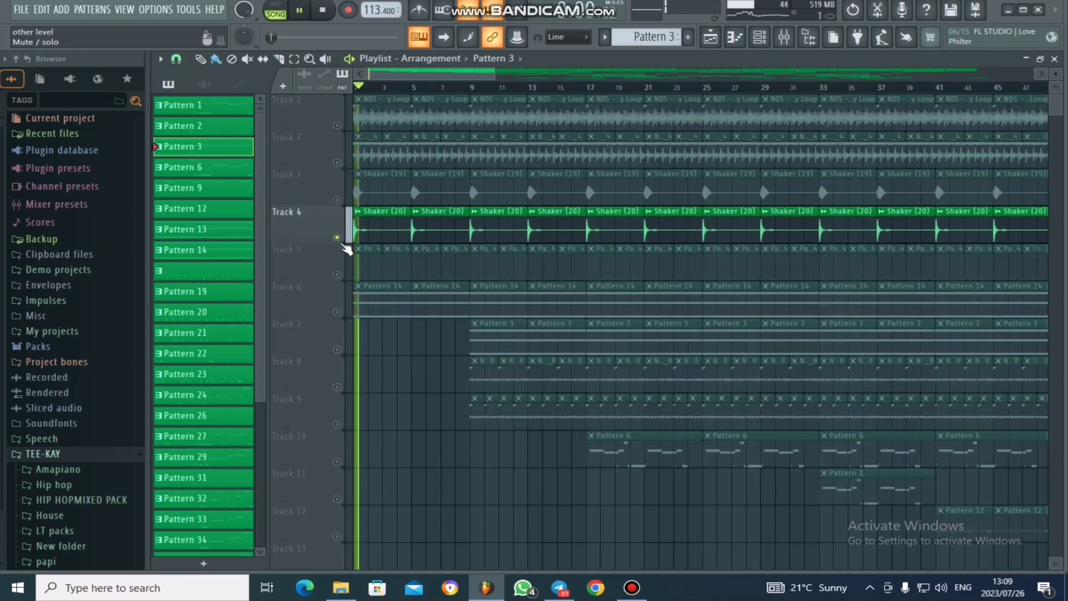
pyautogui.press('space')
# - Solo Track 5, play its J.E Kick 2 notes in the piano roll, and return to the playlist
pyautogui.rightClick(337, 274)
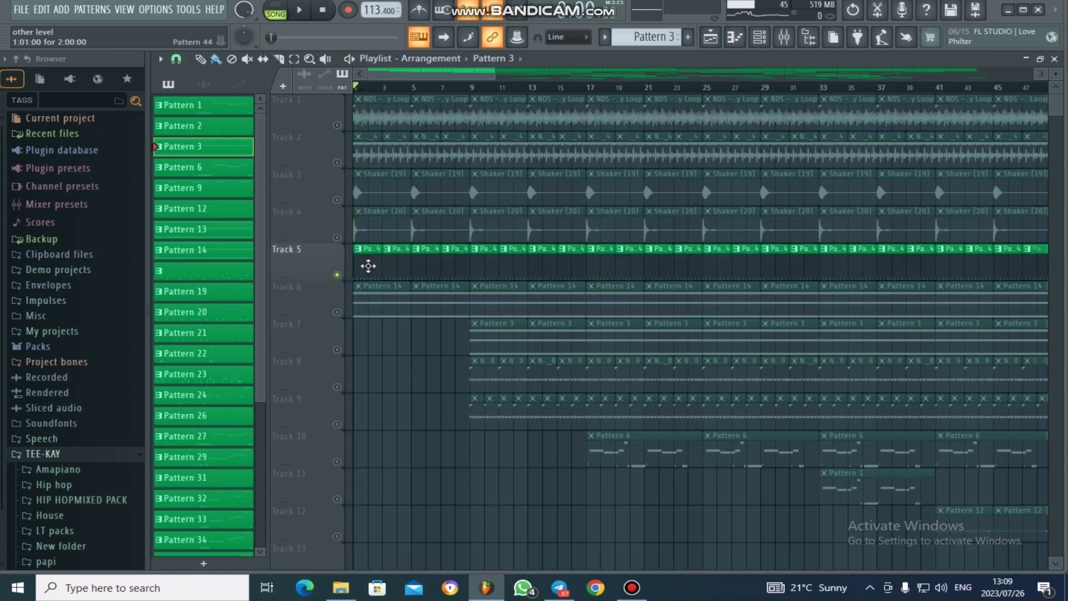
pyautogui.doubleClick(379, 264)
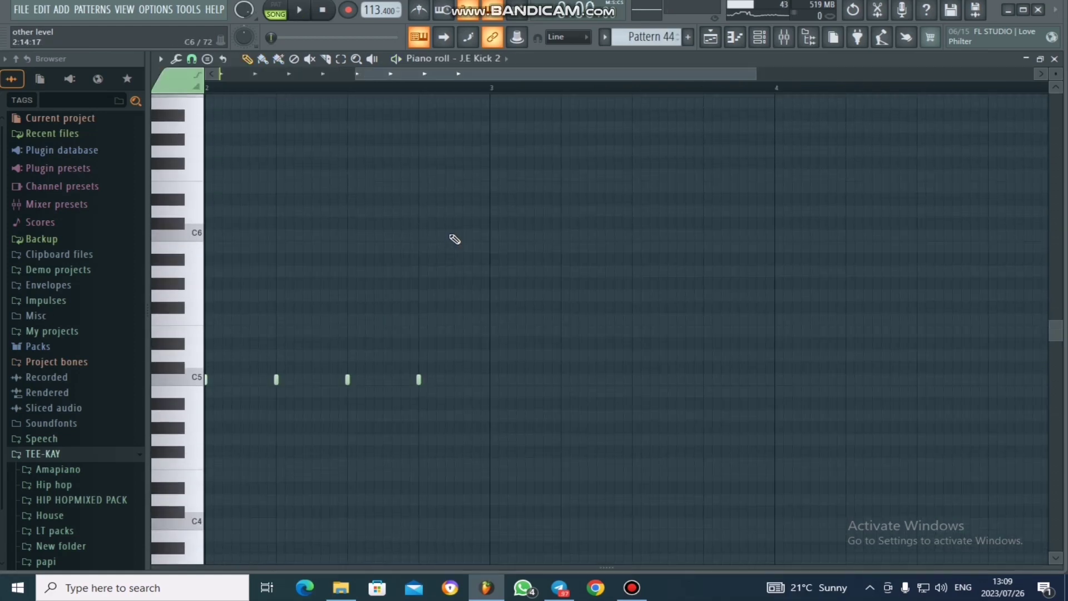
pyautogui.press('space')
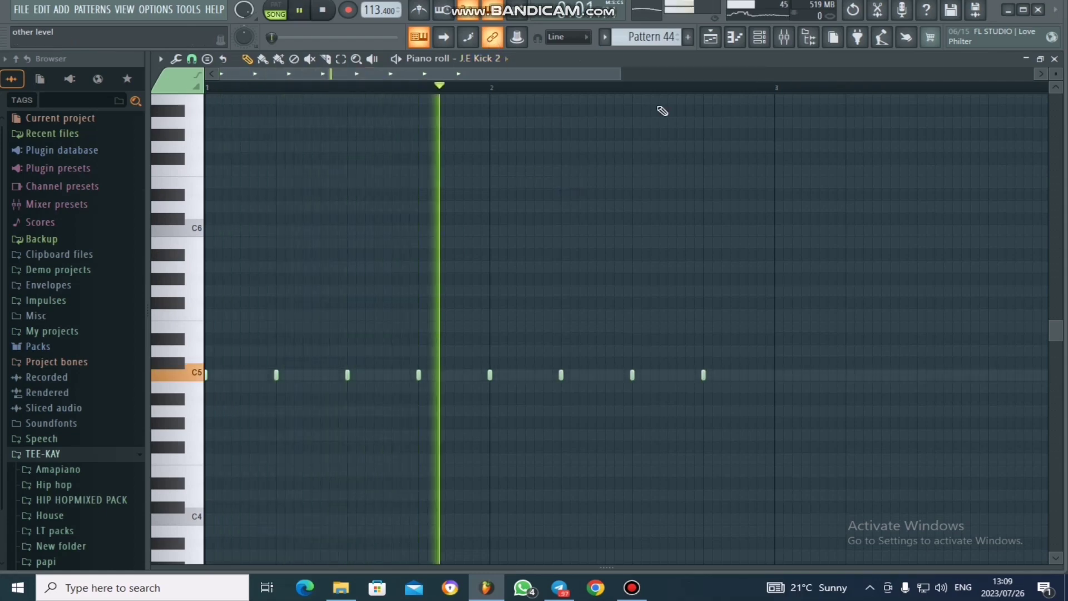
pyautogui.press('F5')
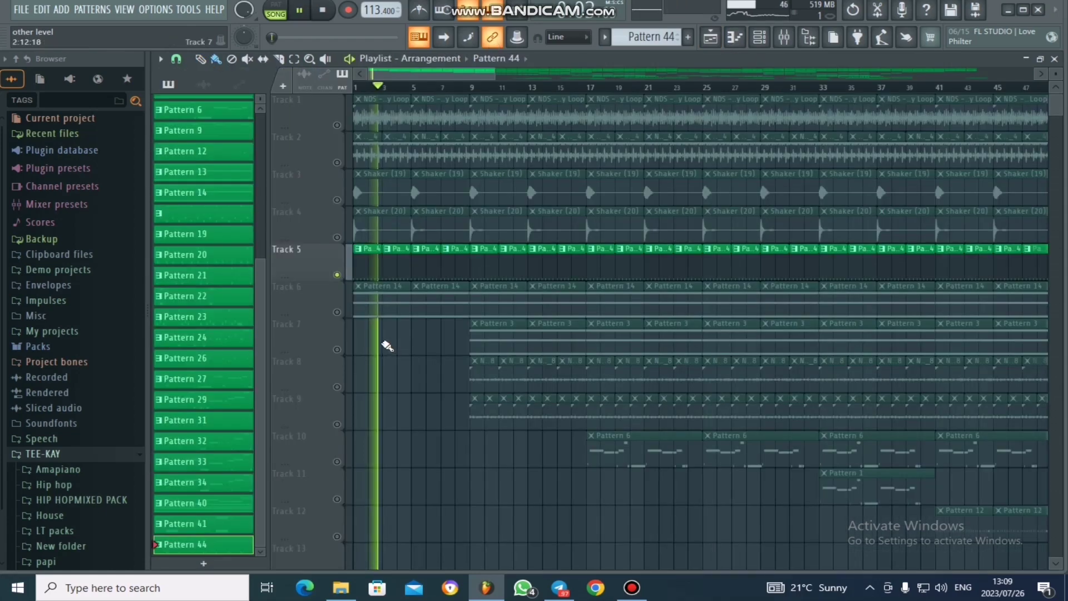
pyautogui.press('space')
# - Solo Track 6 and play its opening Pattern 14 clip
pyautogui.click(341, 314)
pyautogui.press('space')
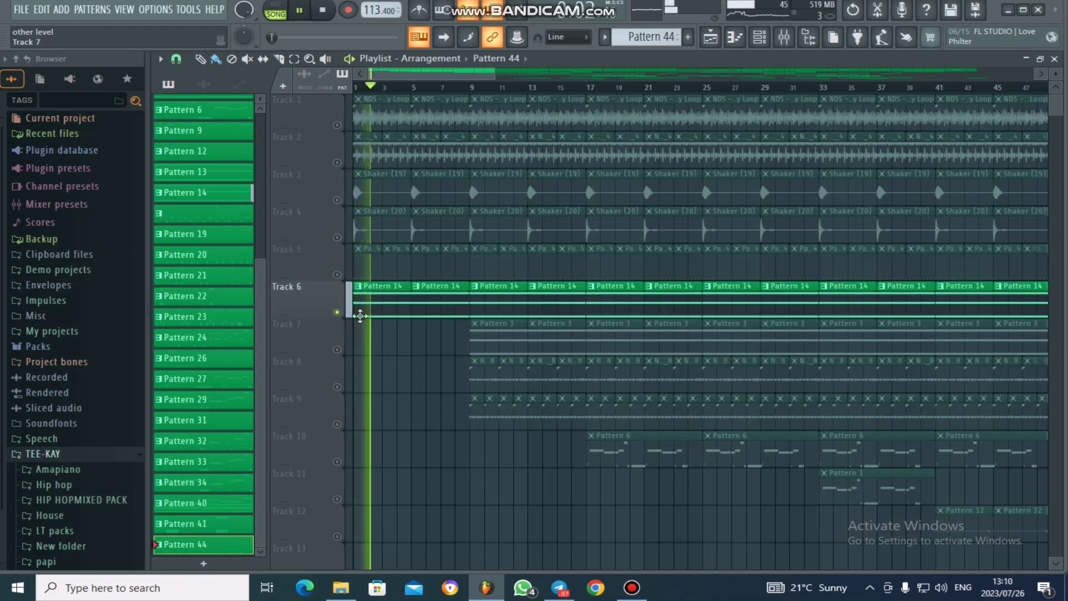
pyautogui.press('space')
# - Open the Less than Stable FG notes of Pattern 14 in the piano roll and play the chord
pyautogui.click(406, 286)
pyautogui.press('F7')
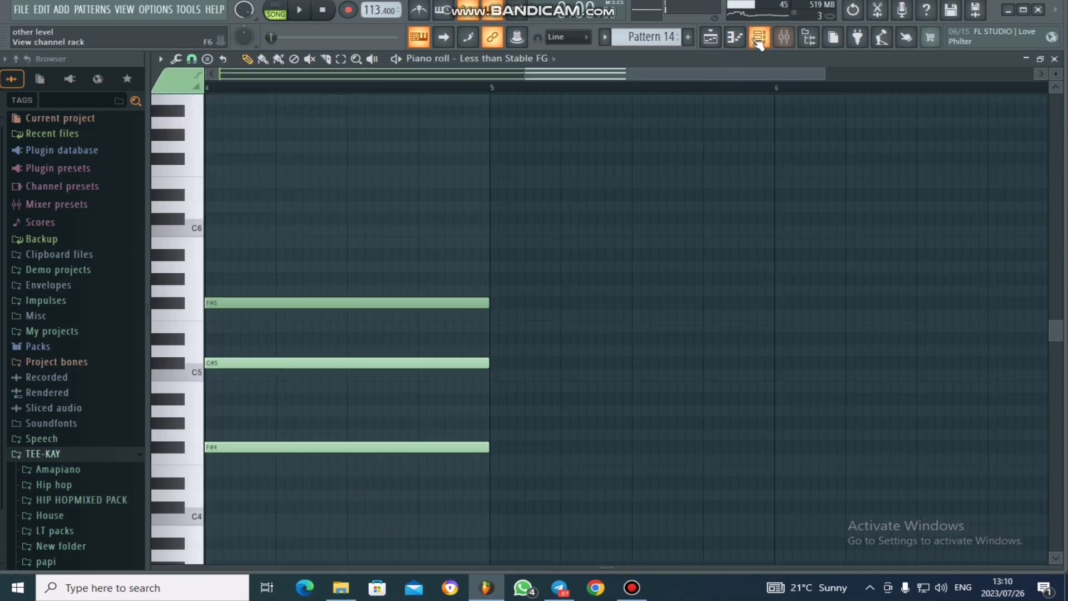
pyautogui.click(757, 41)
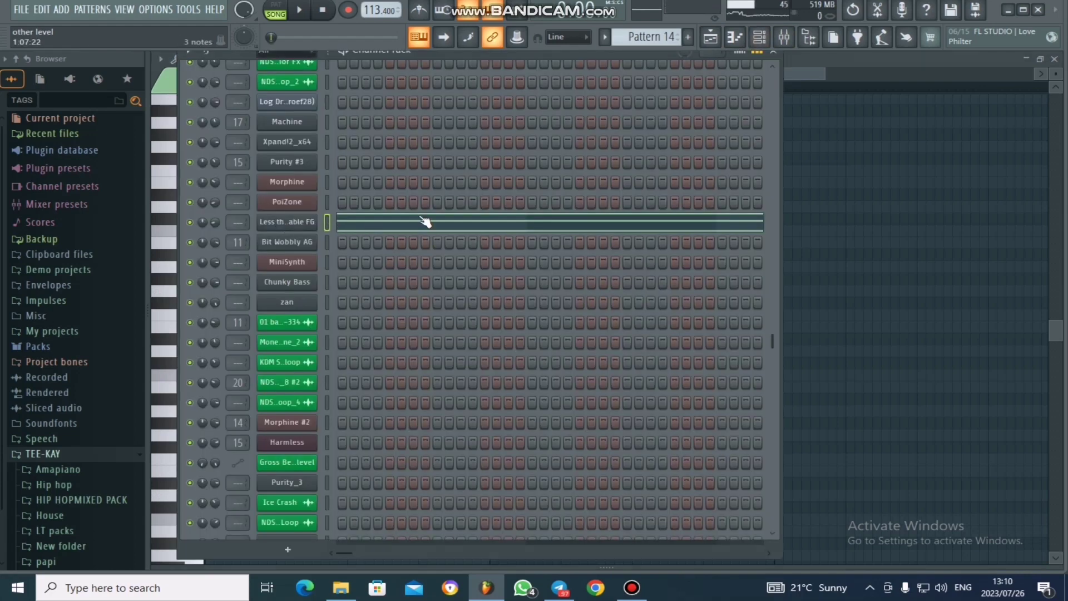
pyautogui.click(426, 221)
pyautogui.press('space')
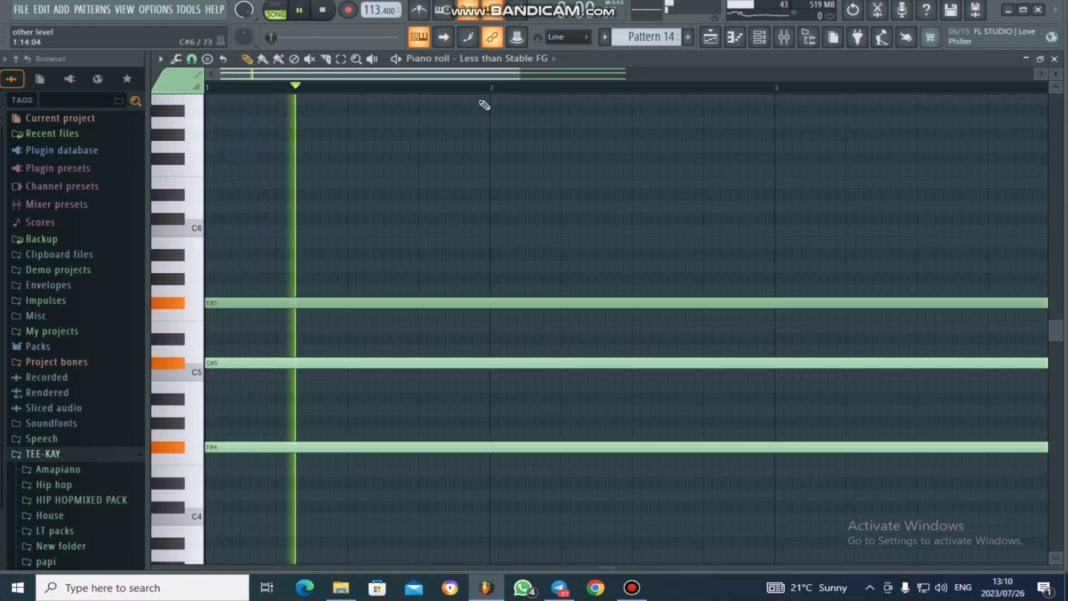
pyautogui.scroll(-2, 777, 174)
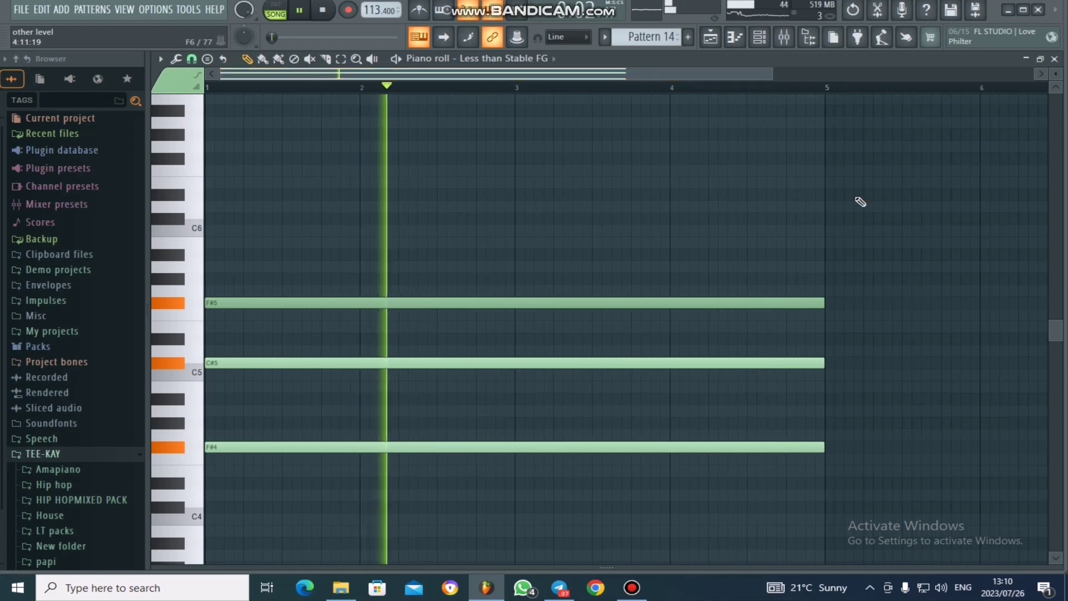
pyautogui.scroll(-1, 860, 202)
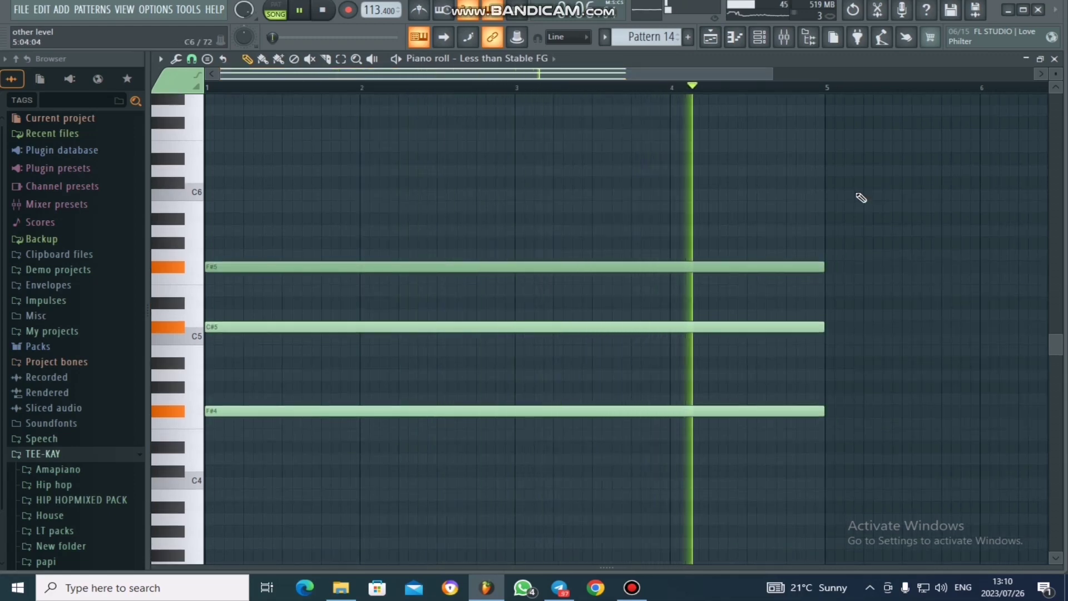
# - Inspect the Less than Stable FG synth settings from the channel rack, close them and return to the playlist
pyautogui.click(760, 37)
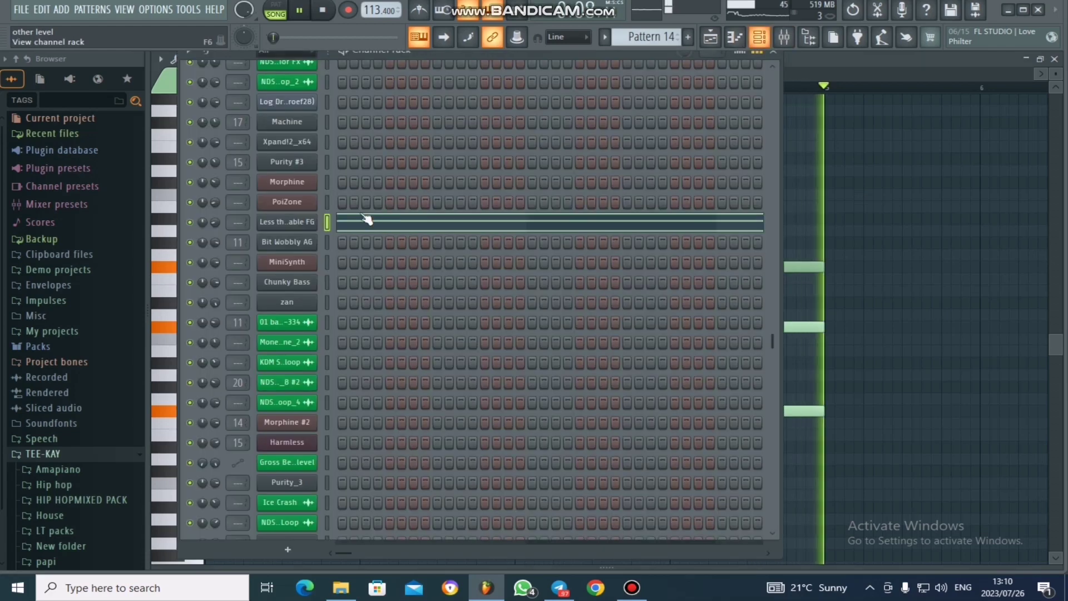
pyautogui.click(278, 223)
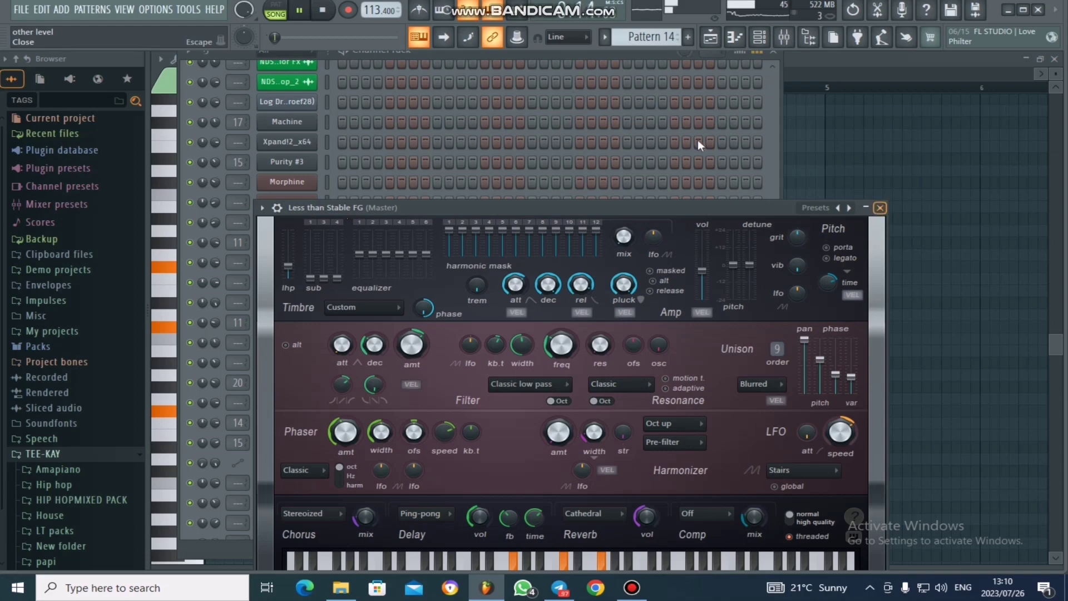
pyautogui.press('Escape')
pyautogui.click(711, 39)
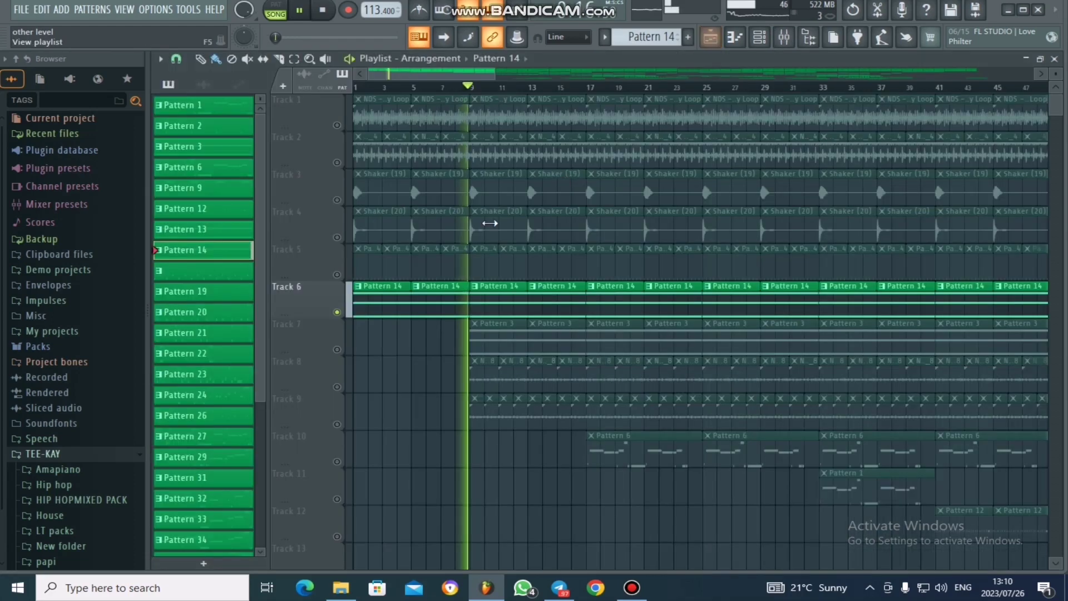
# - Solo Track 7 and play Pattern 3's Toxic Biohazard notes from the piano roll in pattern mode
pyautogui.press('space')
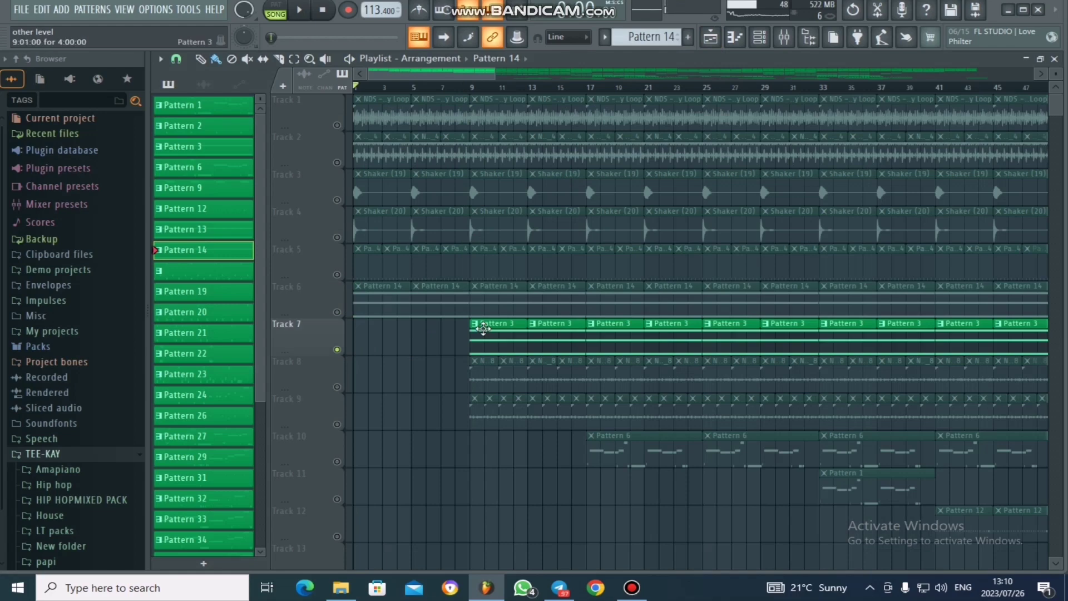
pyautogui.doubleClick(483, 329)
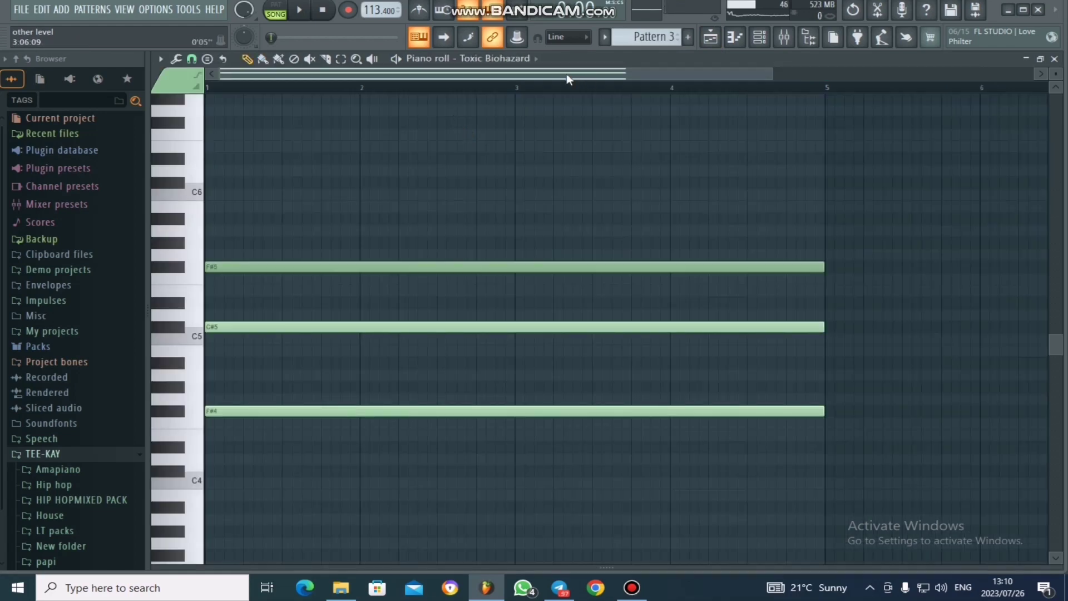
pyautogui.click(771, 43)
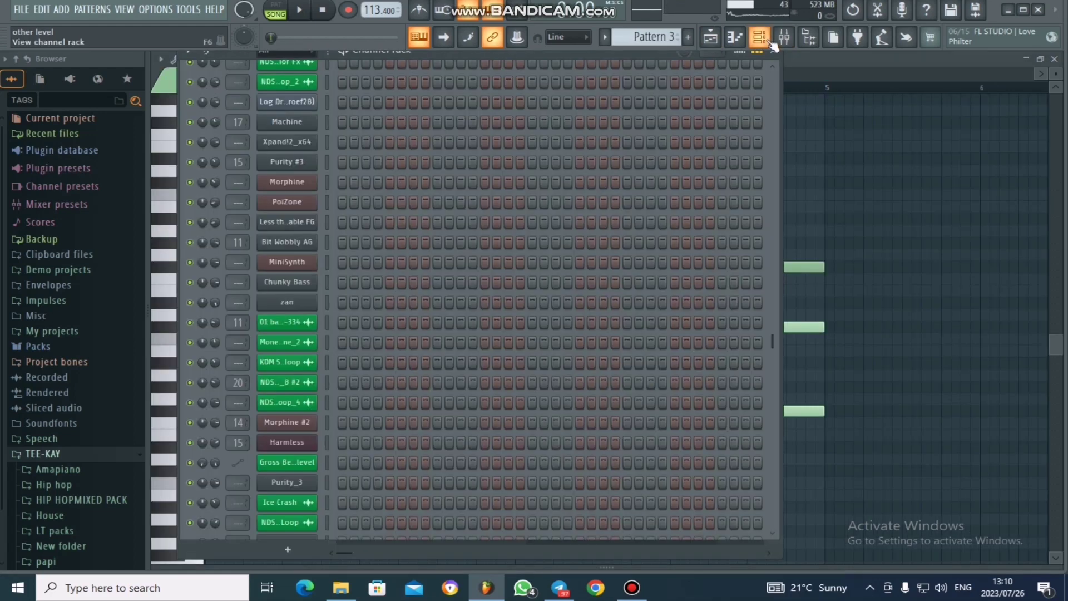
pyautogui.click(771, 44)
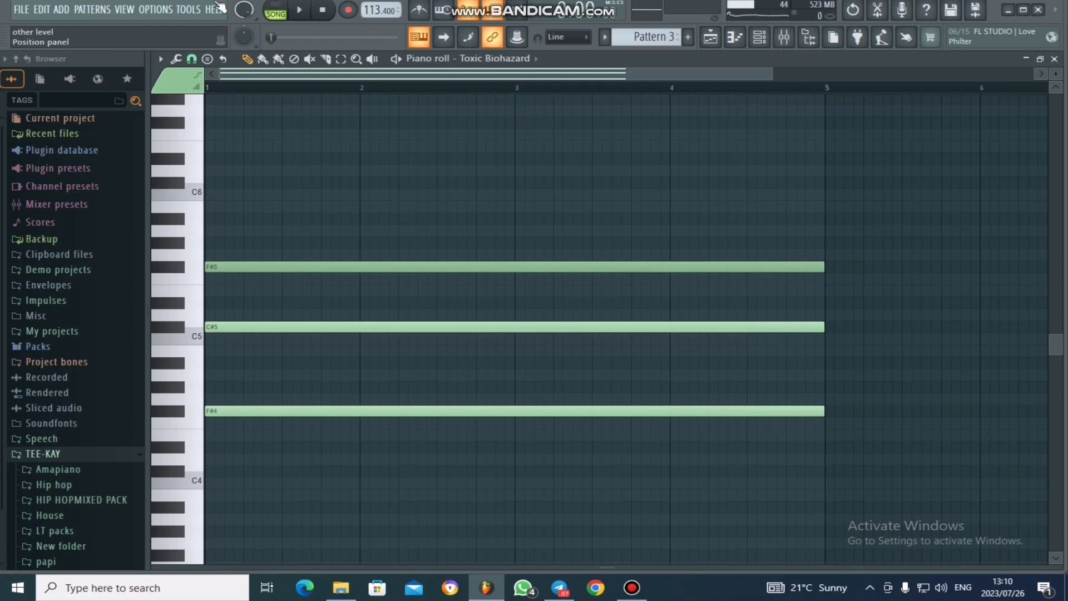
pyautogui.press('space')
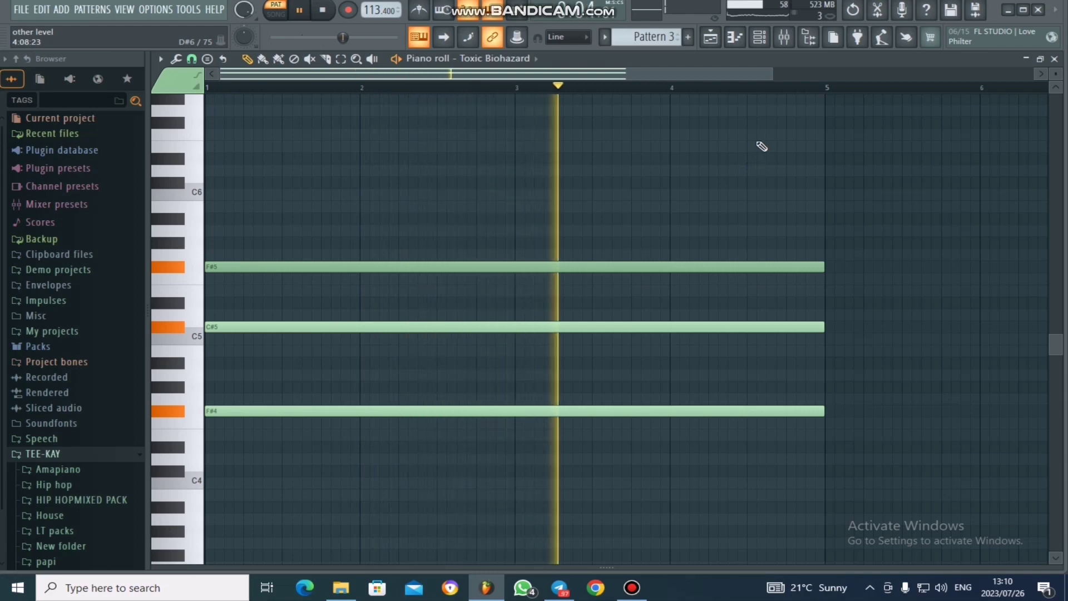
# - Inspect the Toxic Biohazard synth from the channel rack, close it and return to the playlist
pyautogui.click(761, 38)
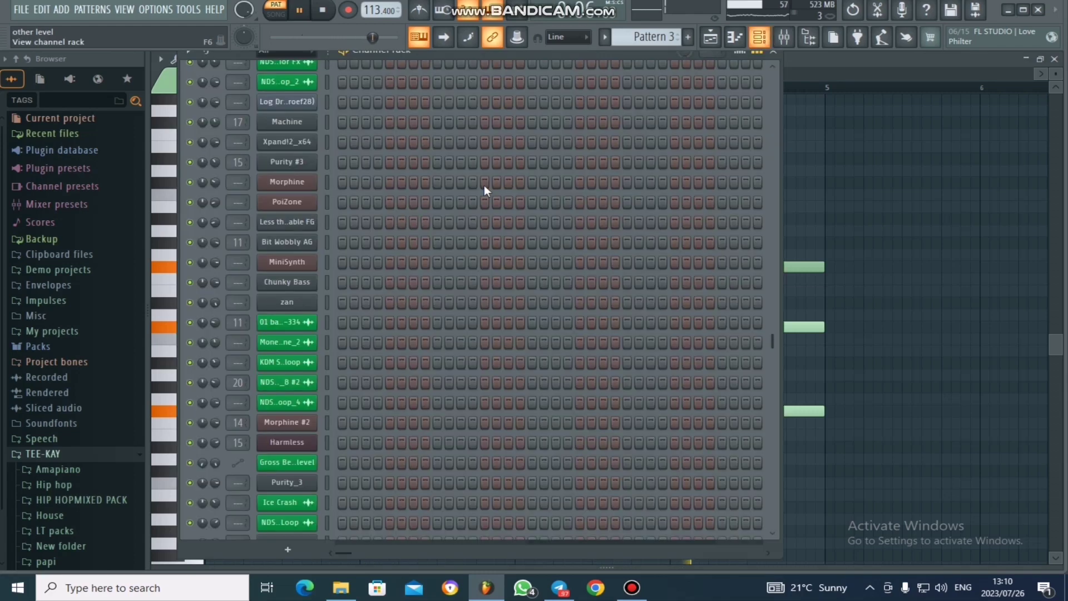
pyautogui.scroll(5, 389, 256)
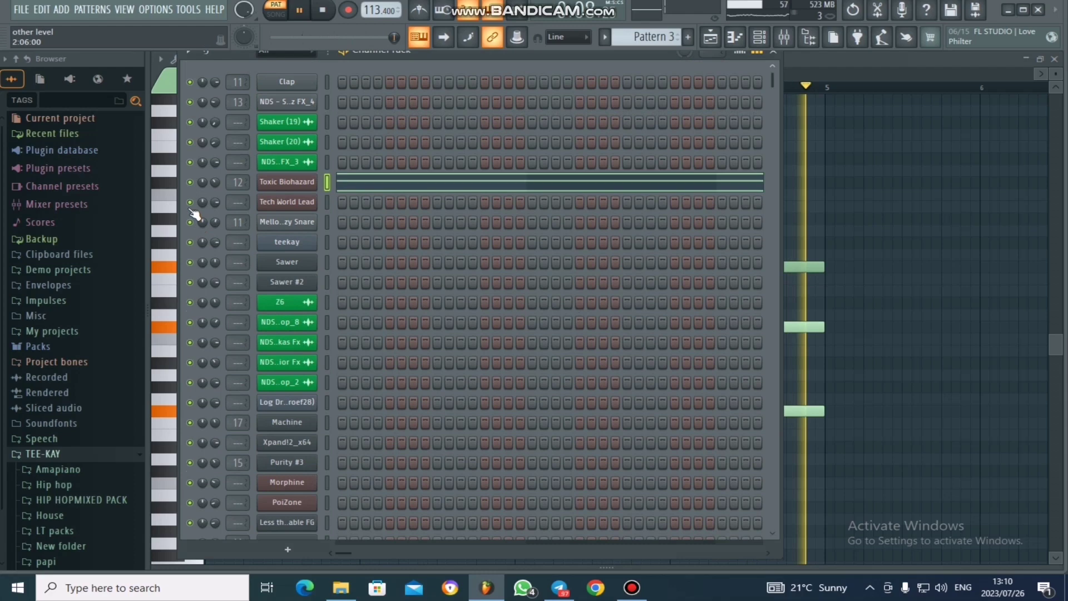
pyautogui.click(299, 181)
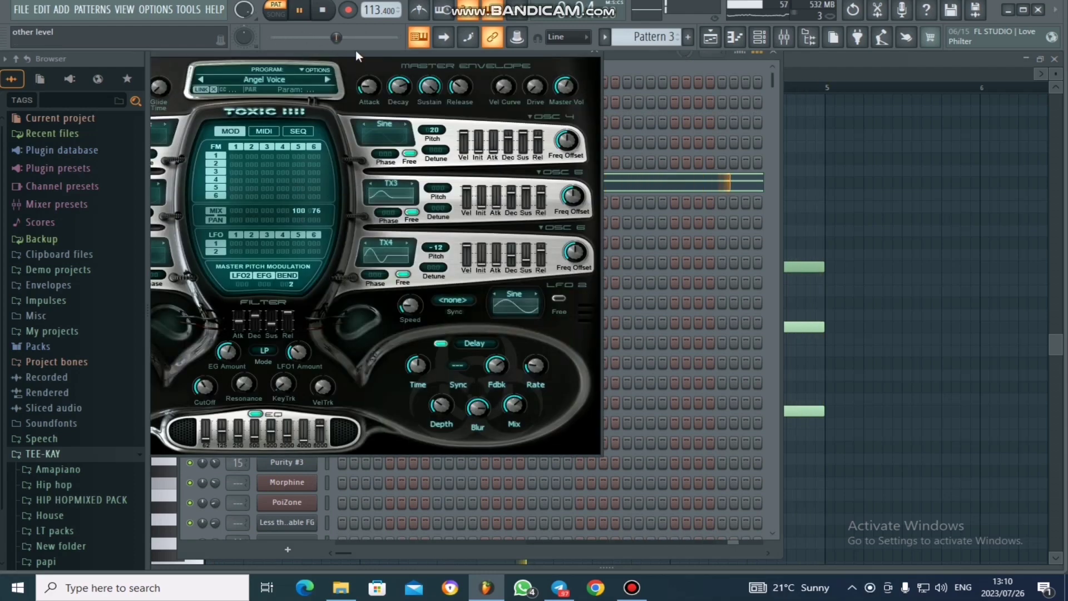
pyautogui.moveTo(355, 50); pyautogui.dragTo(405, 55)
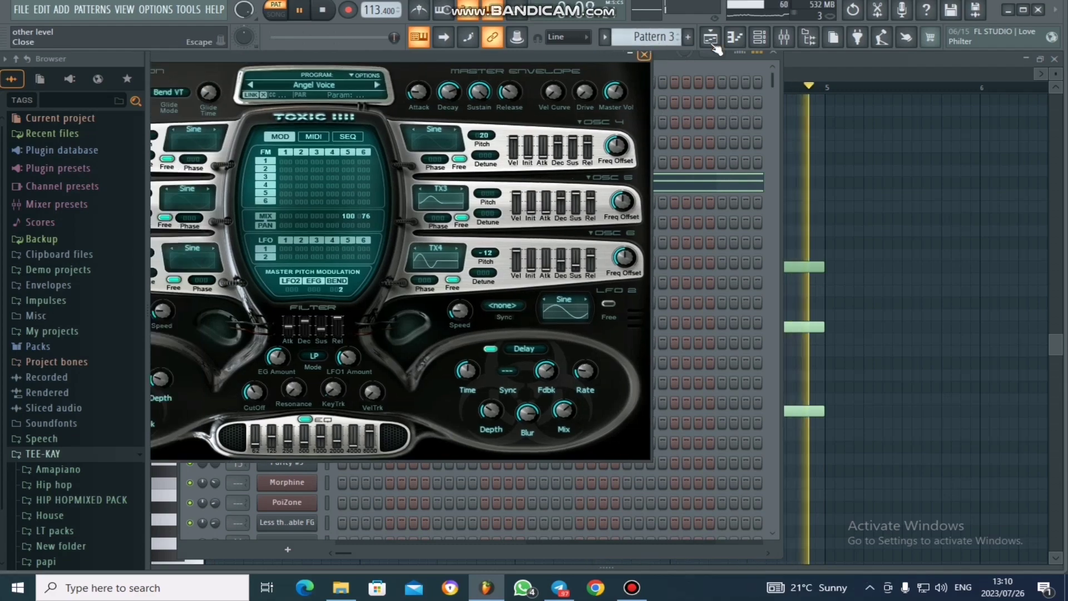
pyautogui.click(644, 55)
pyautogui.click(710, 37)
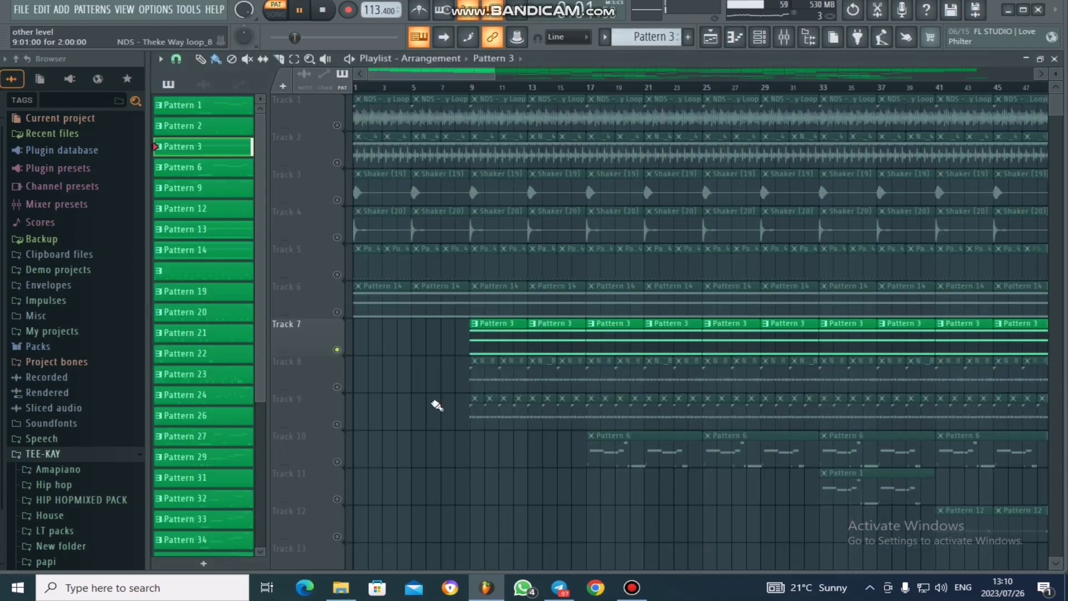
# - Solo Tracks 8 and 9 in turn and play each from bar 9 in song mode
pyautogui.scroll(-2, 337, 271)
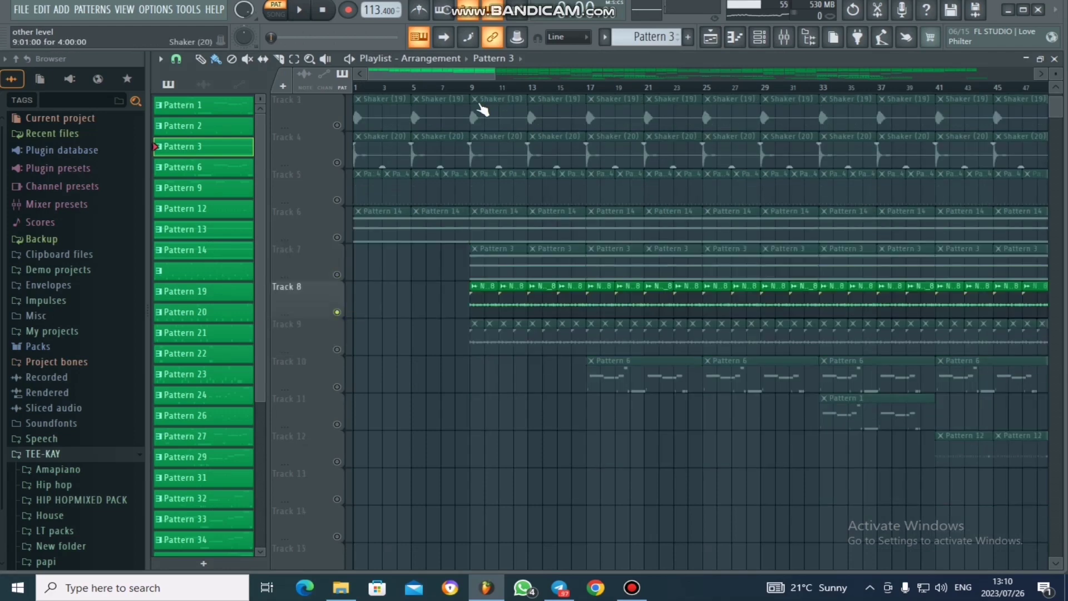
pyautogui.press('space')
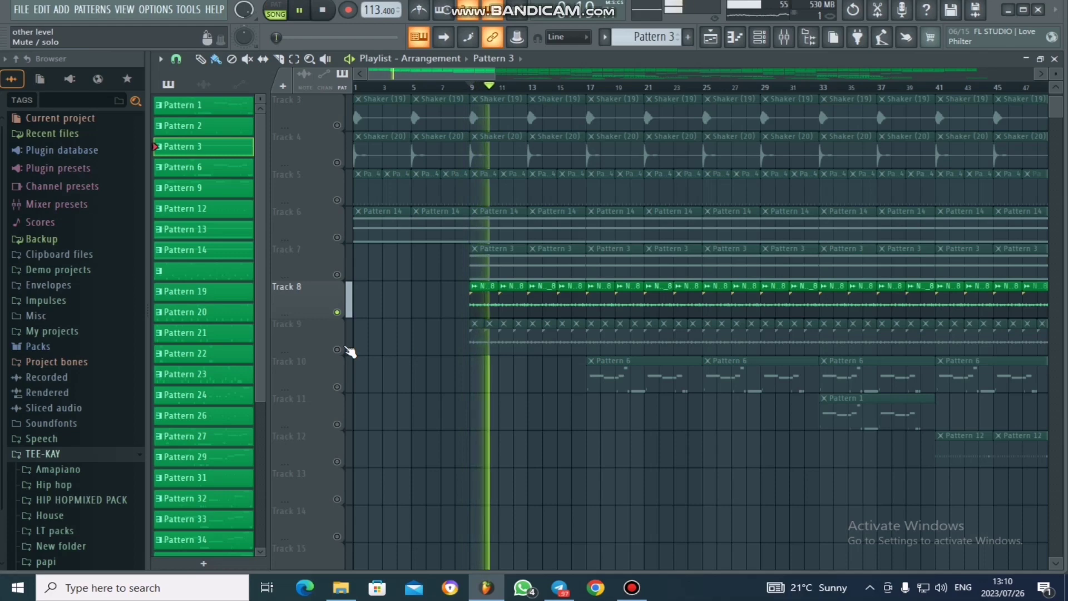
pyautogui.press('space')
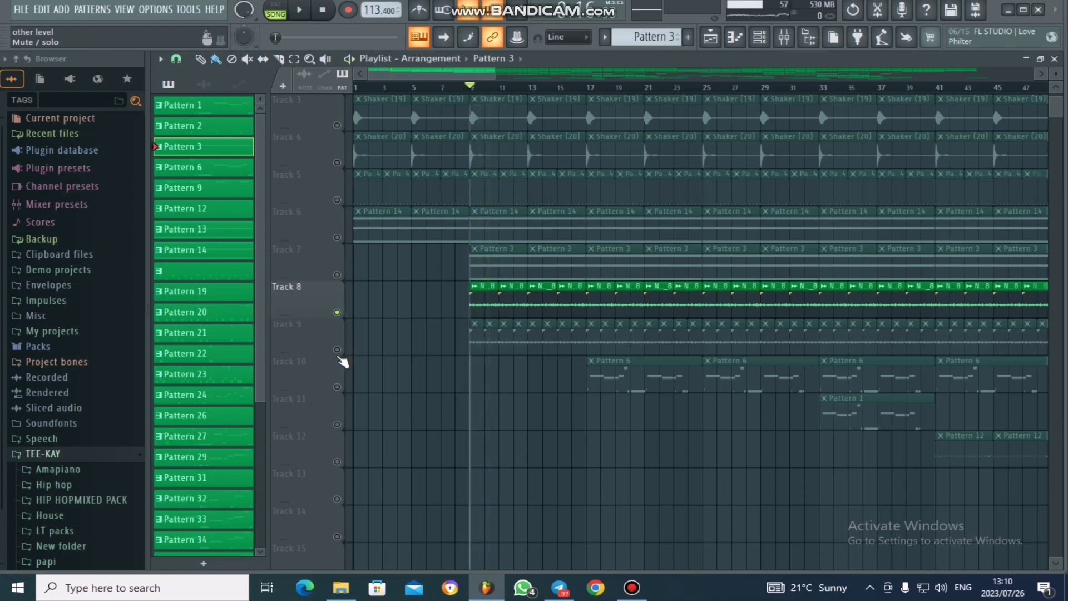
pyautogui.click(345, 348)
pyautogui.press('space')
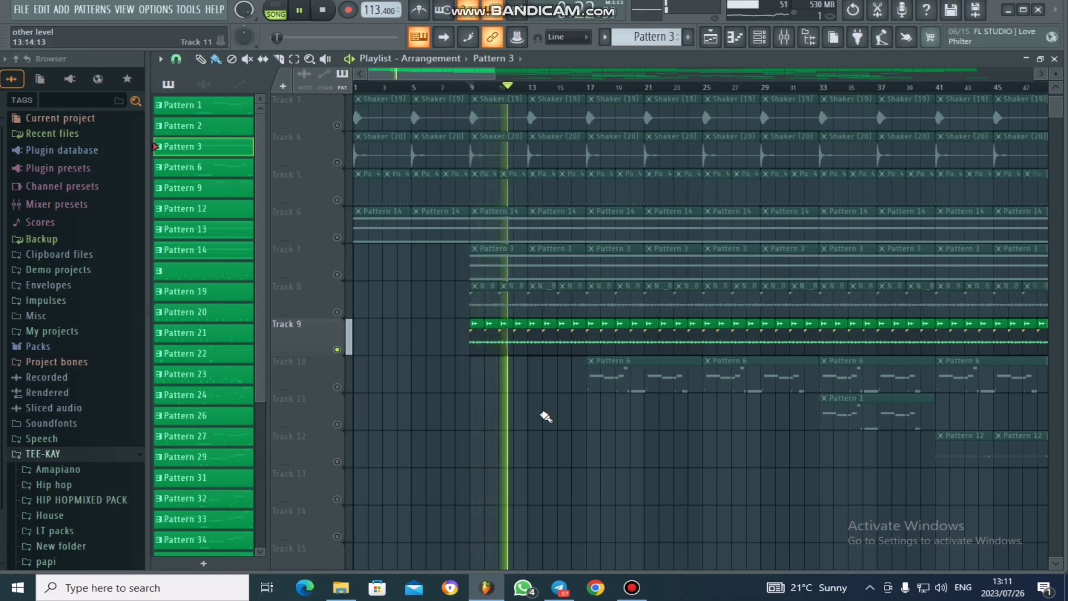
# - Stop the Track 9 playback, set the song position just before bar 17 and unmute Track 10
pyautogui.scroll(-3, 543, 417)
pyautogui.press('space')
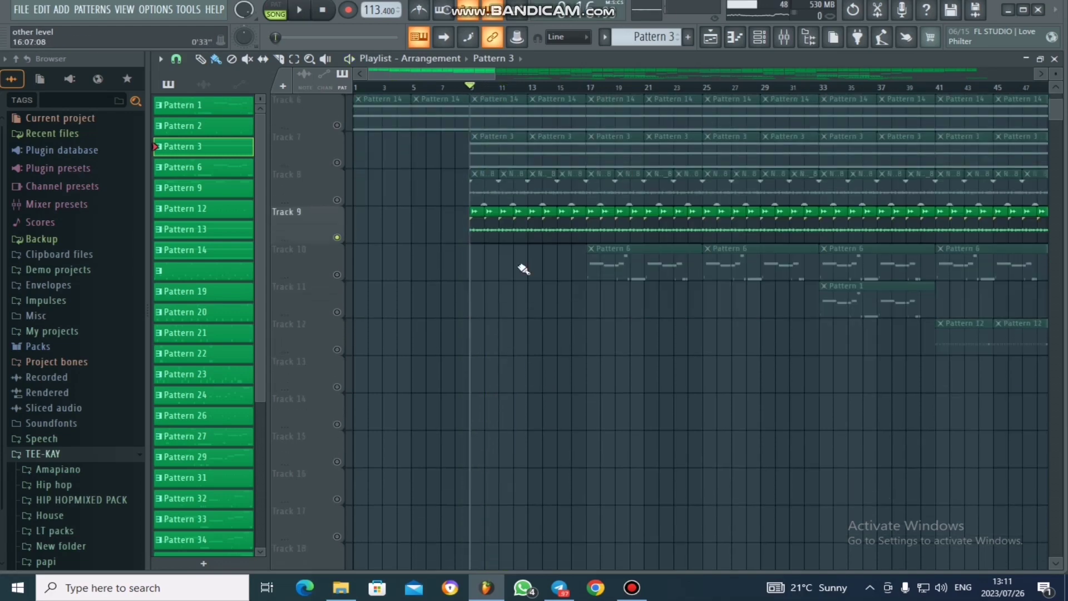
pyautogui.click(577, 88)
pyautogui.click(337, 275)
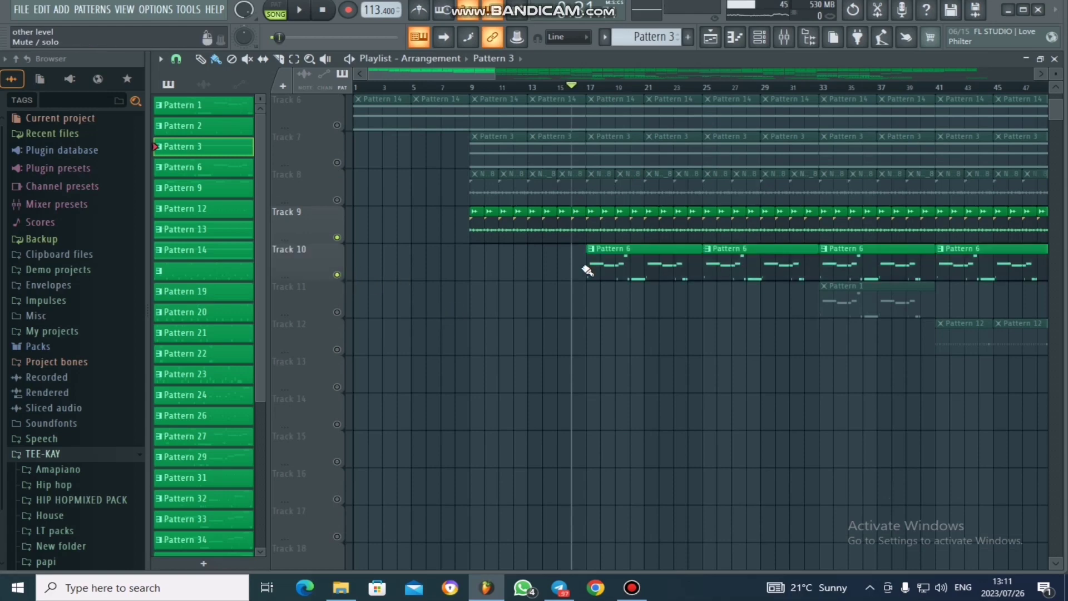
# - Open Pattern 6's teekay notes from Track 10 in the piano roll and fit the whole pattern in view
pyautogui.doubleClick(629, 257)
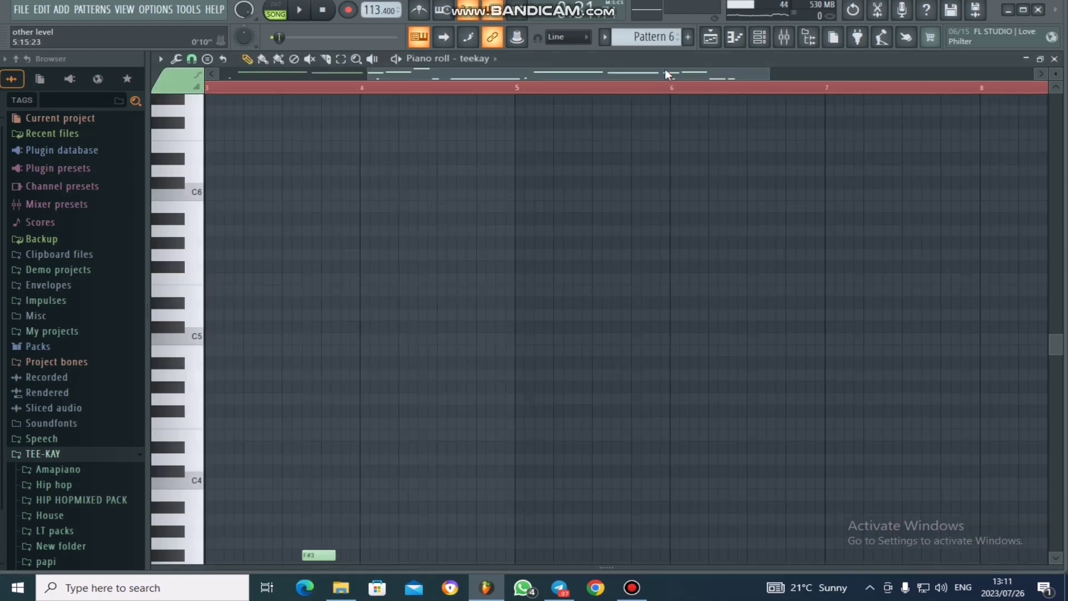
pyautogui.moveTo(666, 69); pyautogui.dragTo(279, 112)
pyautogui.scroll(-8, 635, 236)
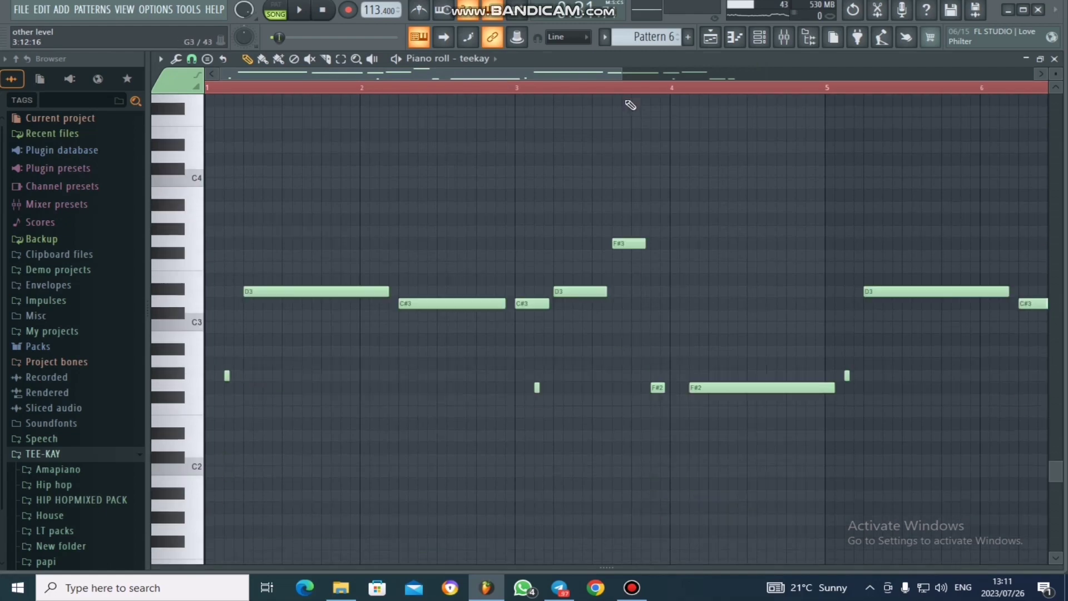
pyautogui.scroll(-1, 629, 98)
pyautogui.moveTo(620, 74); pyautogui.dragTo(973, 110)
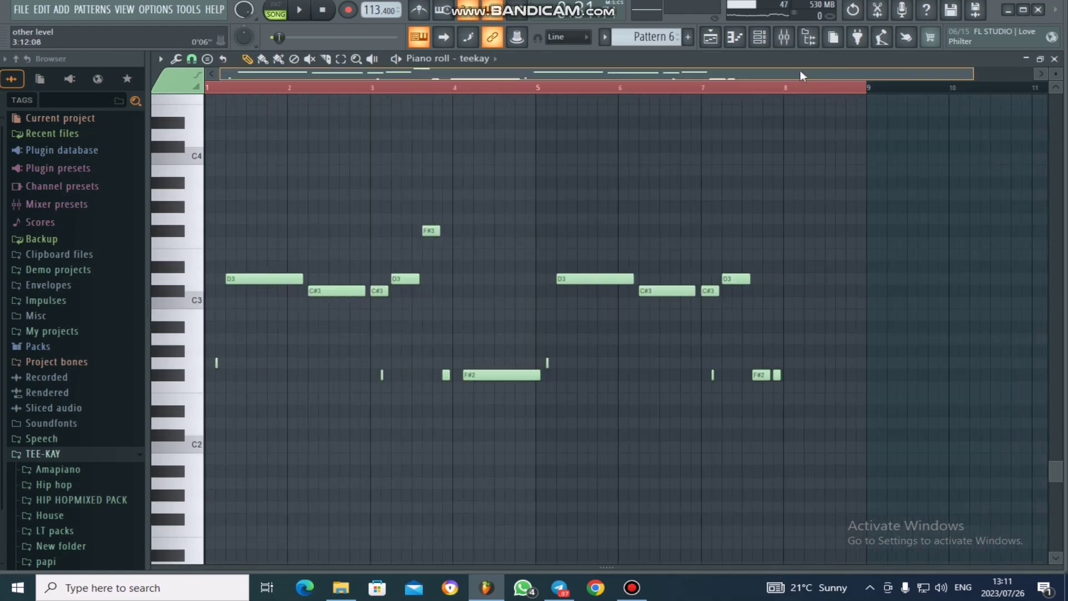
# - Mute Sawer and Sawer #2, play Pattern 6's teekay notes alone in pattern mode, and return to the channel rack
pyautogui.click(755, 46)
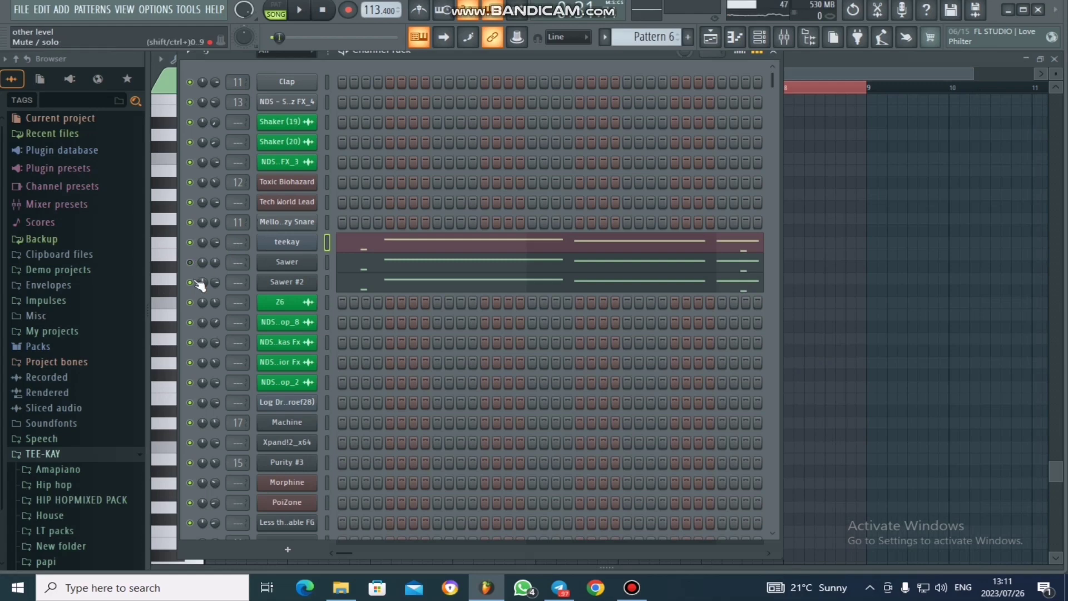
pyautogui.click(376, 251)
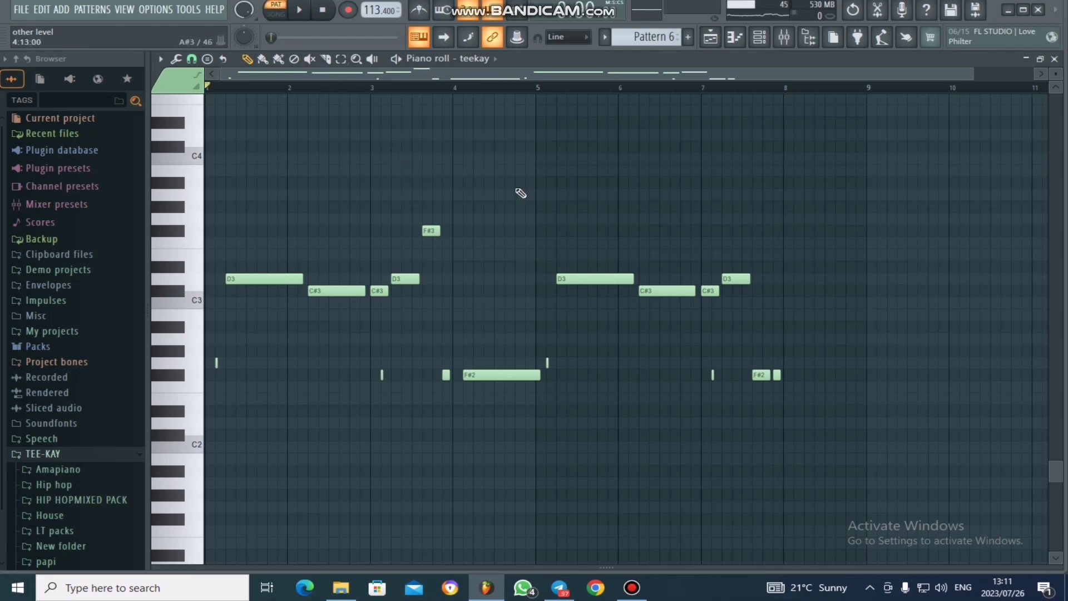
pyautogui.press('space')
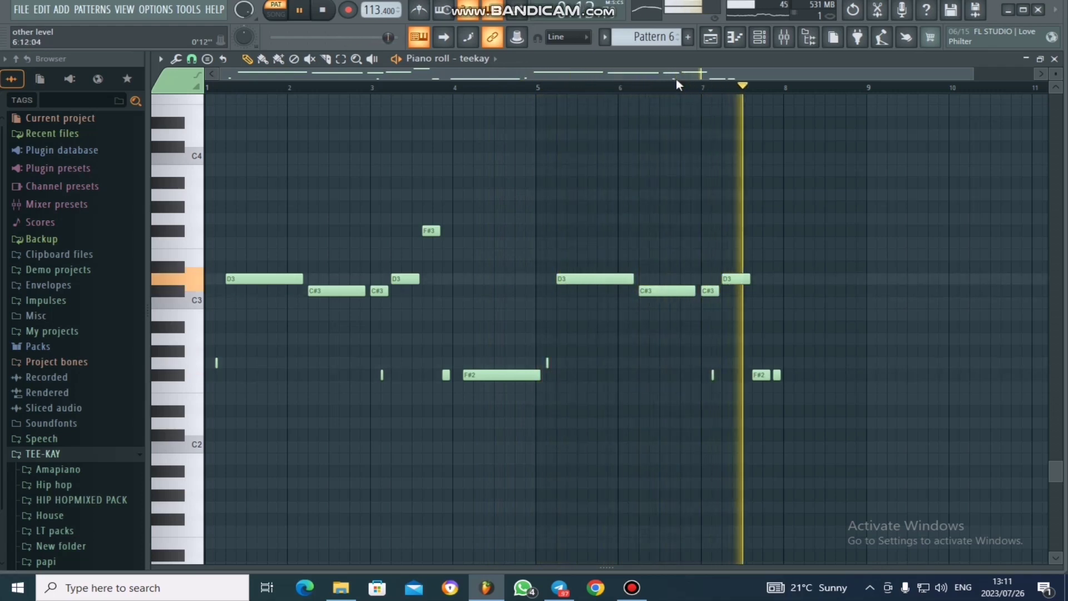
pyautogui.click(761, 39)
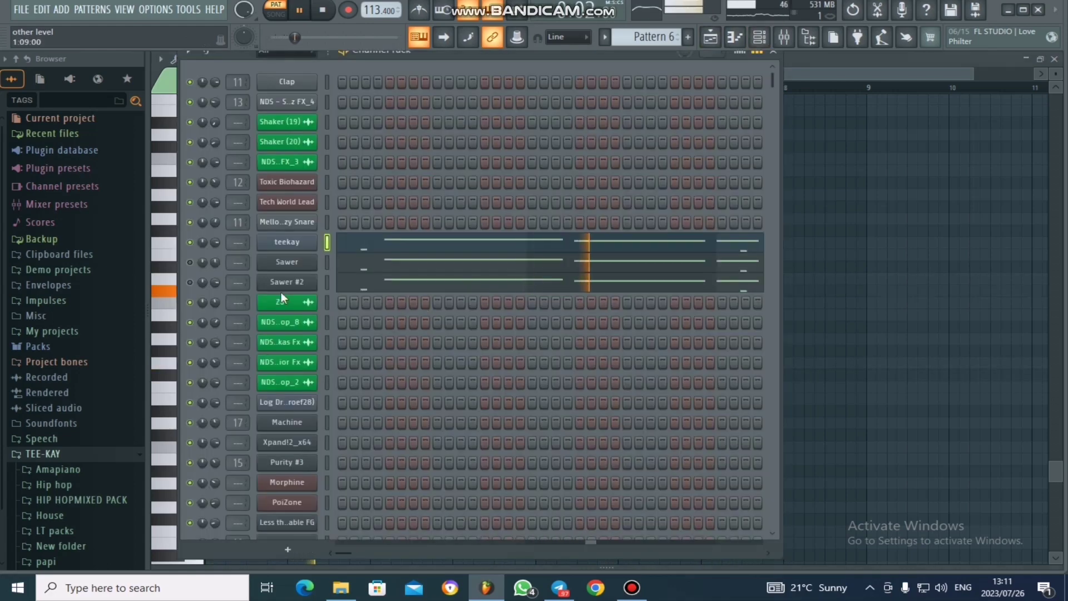
pyautogui.press('space')
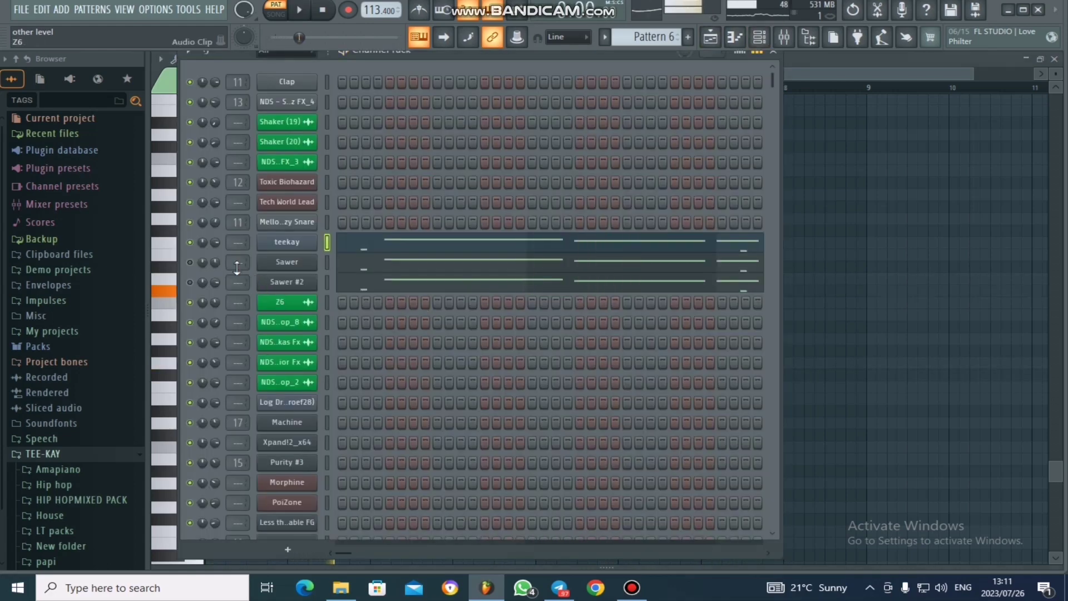
# - Inspect the teekay channel's Fruity DX10 settings and preset list, and close the synth without changing the preset
pyautogui.click(300, 243)
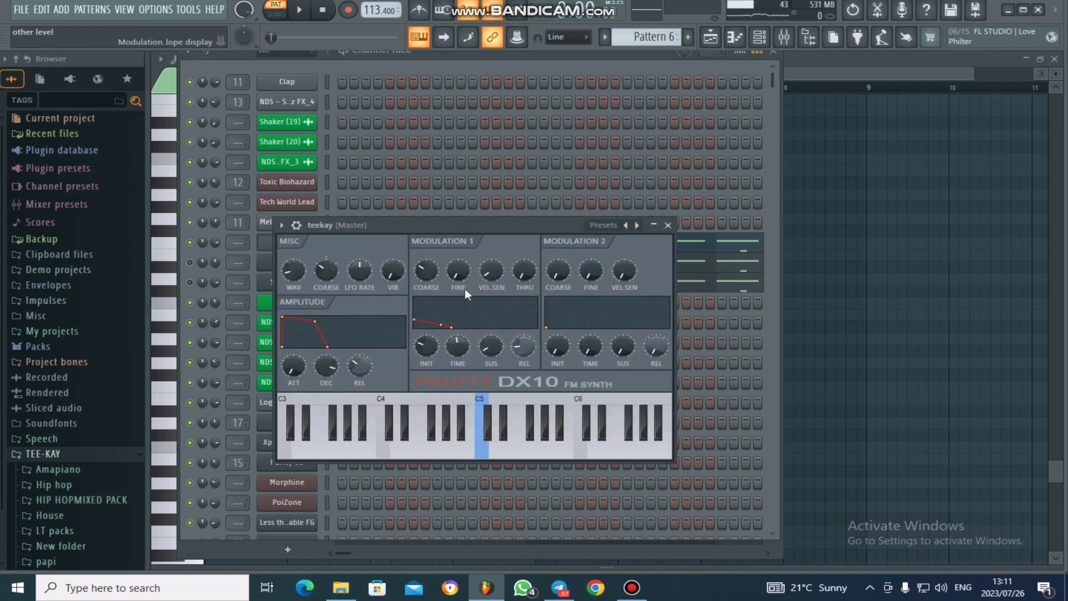
pyautogui.click(637, 225)
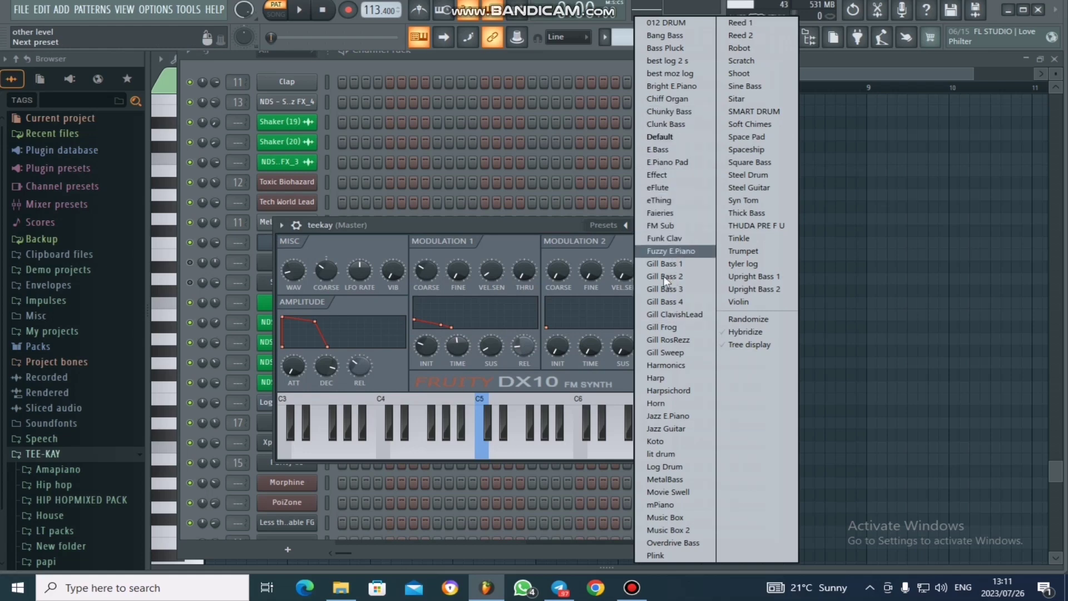
pyautogui.click(562, 226)
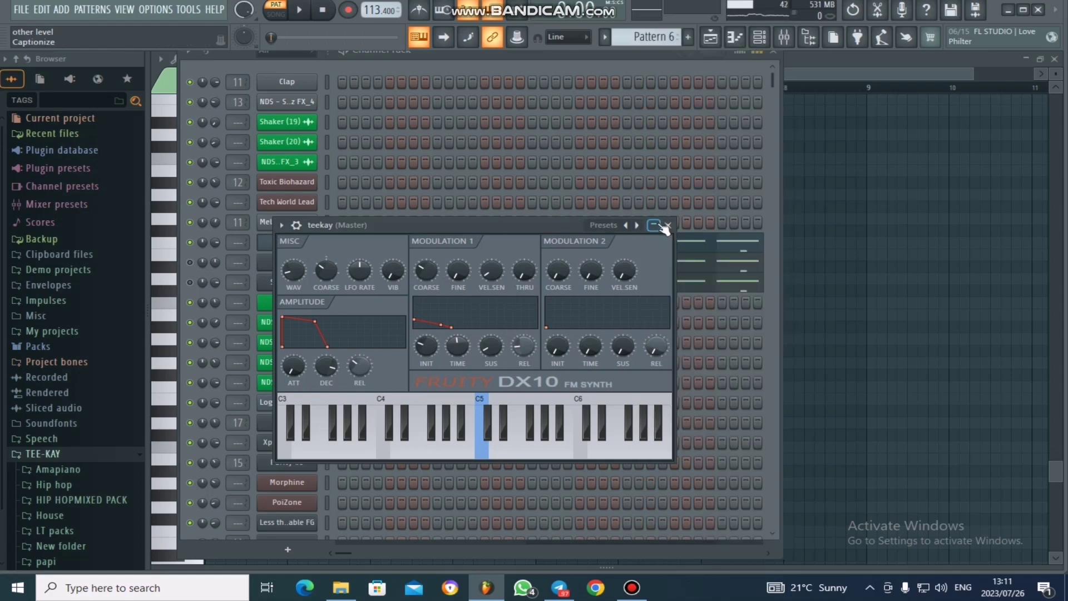
pyautogui.press('Escape')
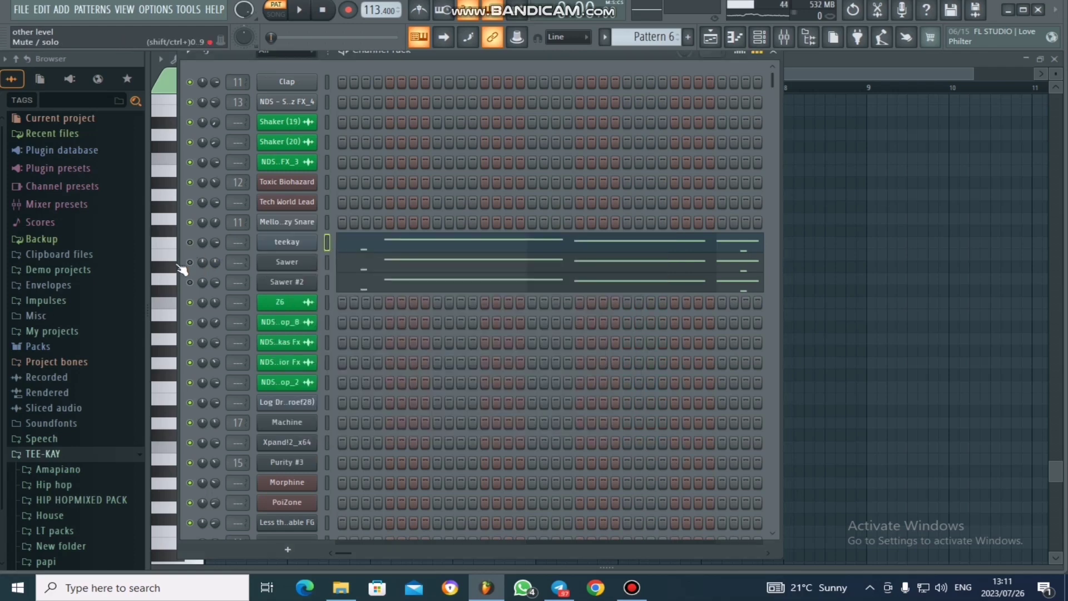
# - Play the Sawer notes of Pattern 6 with teekay and Sawer #2 muted, and inspect and close the Sawer synth
pyautogui.click(392, 271)
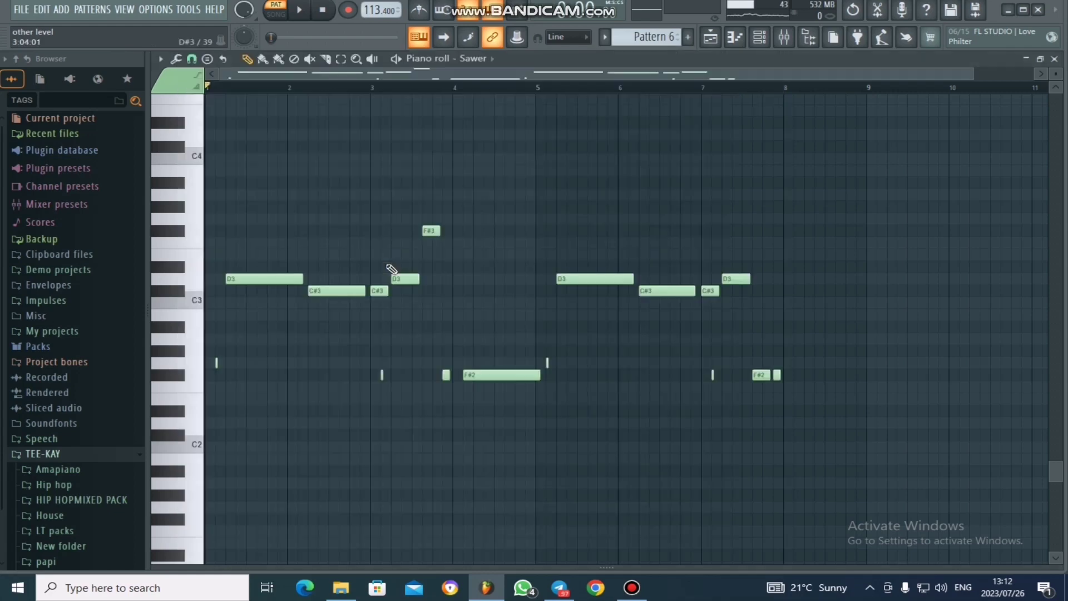
pyautogui.press('space')
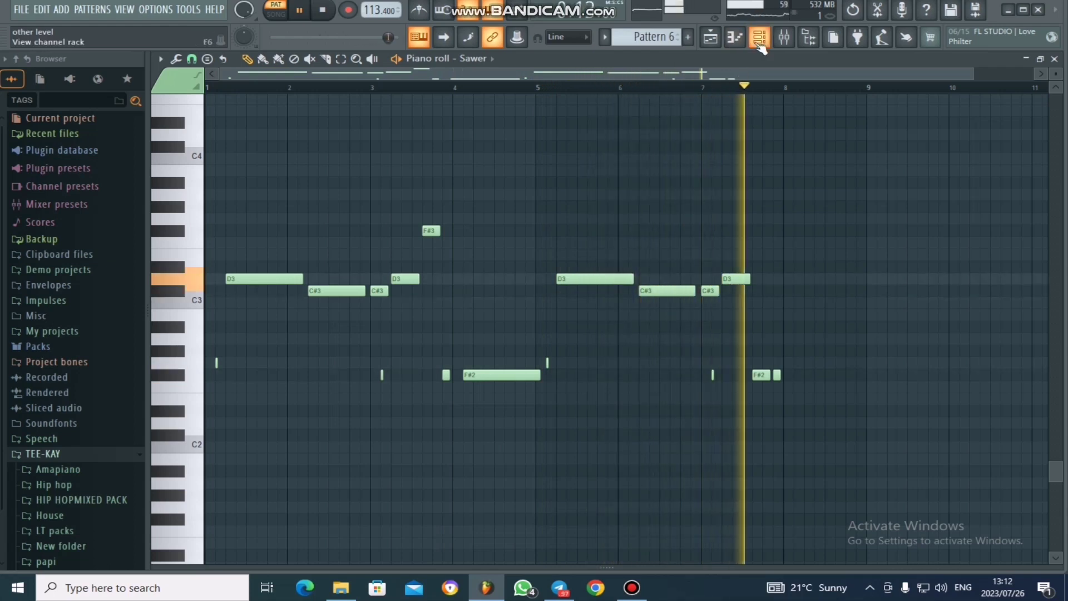
pyautogui.press('F6')
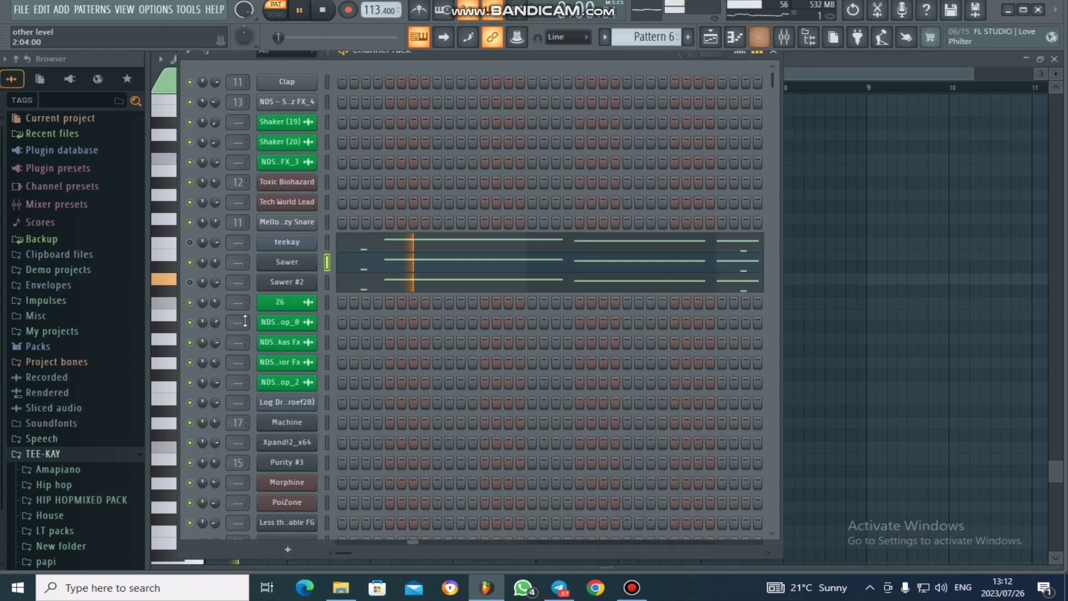
pyautogui.press('space')
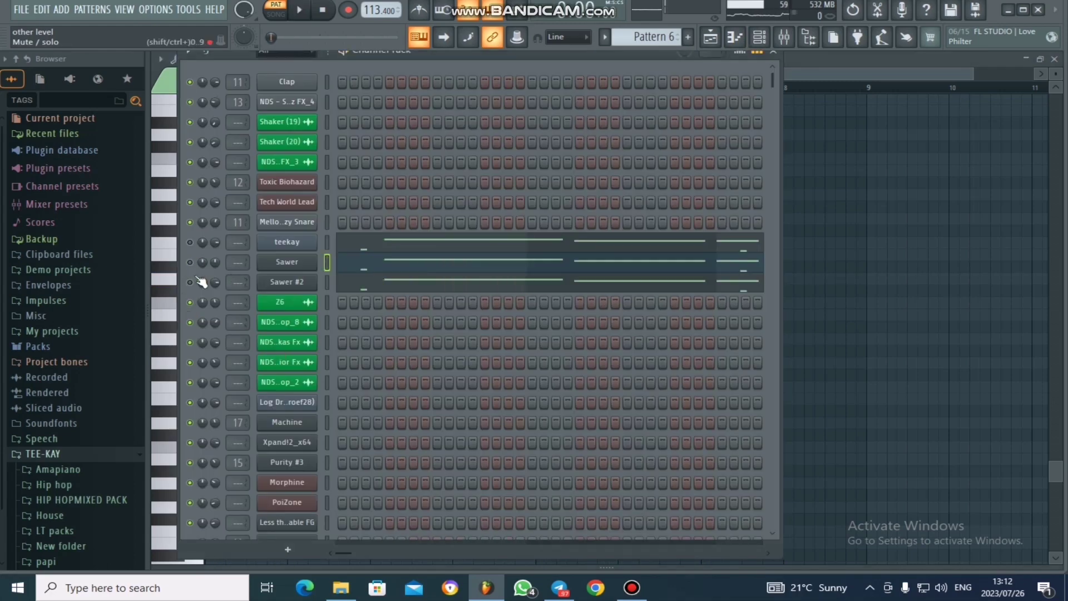
pyautogui.click(281, 266)
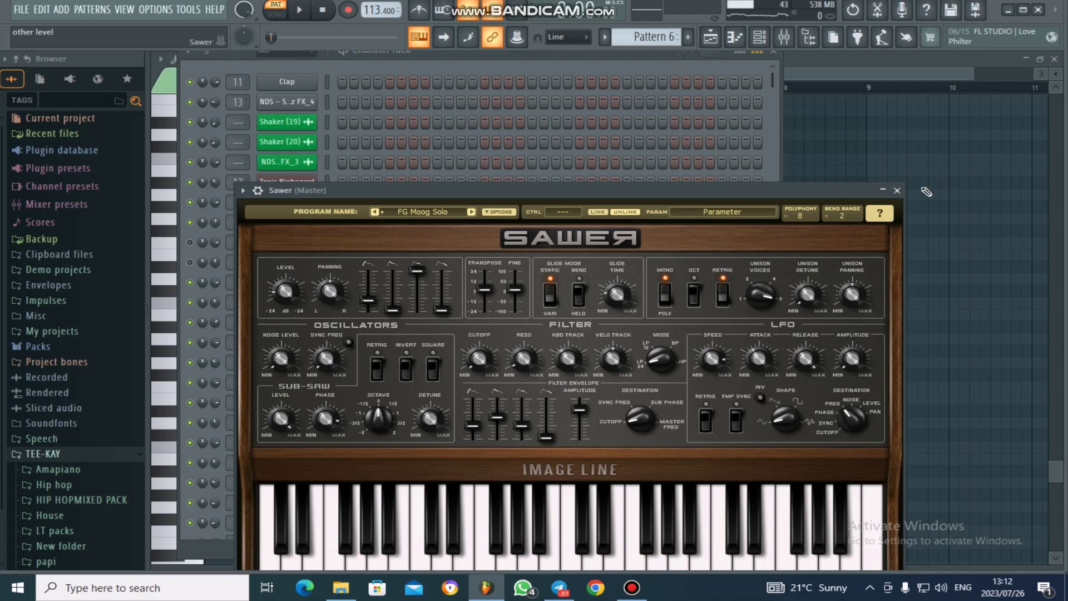
pyautogui.click(897, 191)
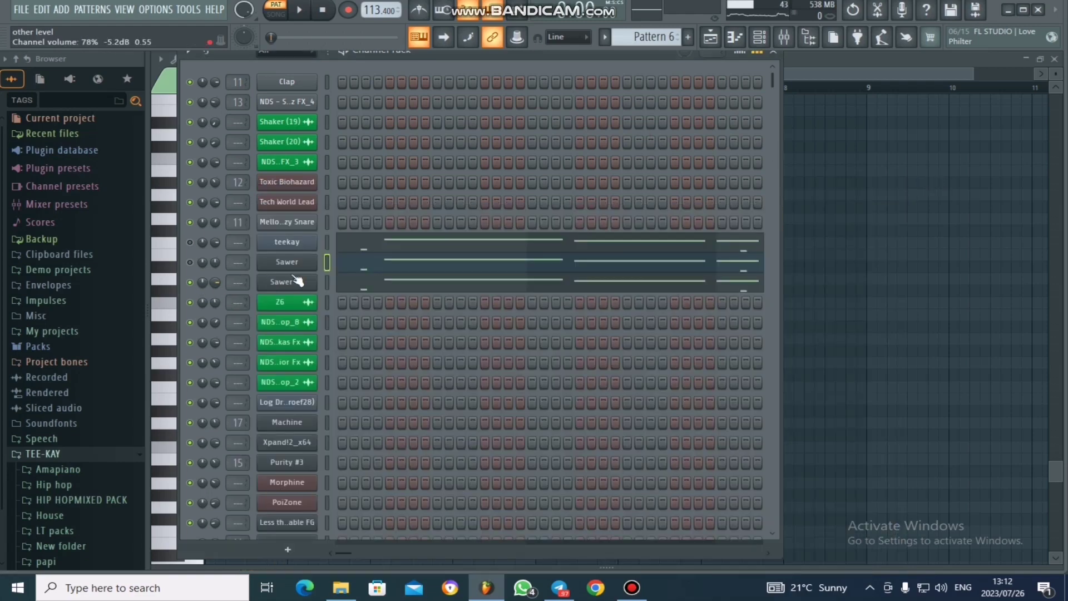
# - Play the Sawer #2 notes of Pattern 6 with teekay and Sawer muted, and inspect and close the Sawer #2 synth
pyautogui.click(396, 284)
pyautogui.press('space')
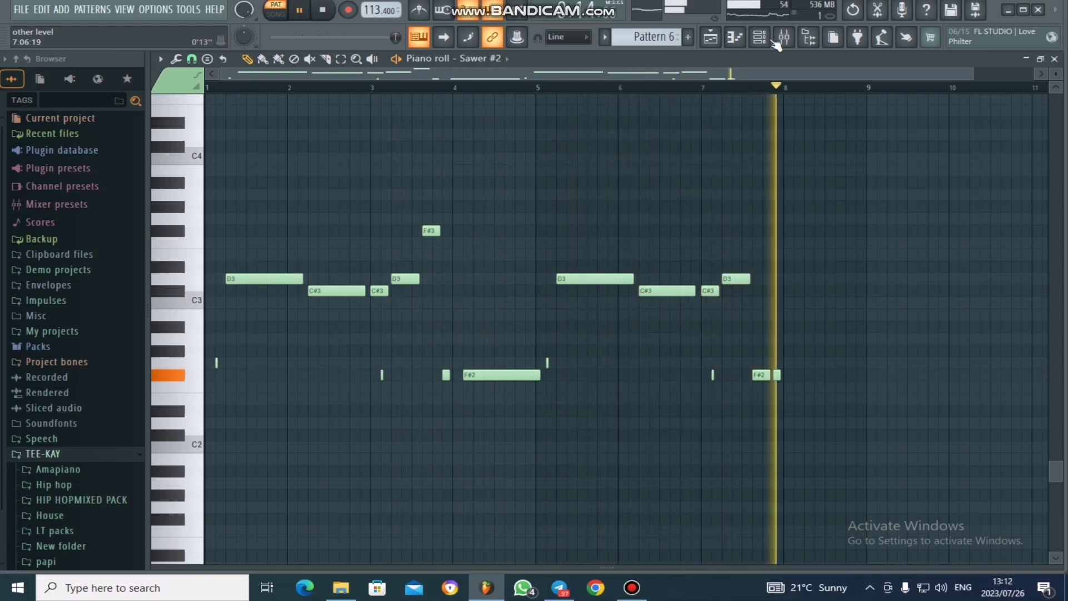
pyautogui.press('F6')
pyautogui.press('space')
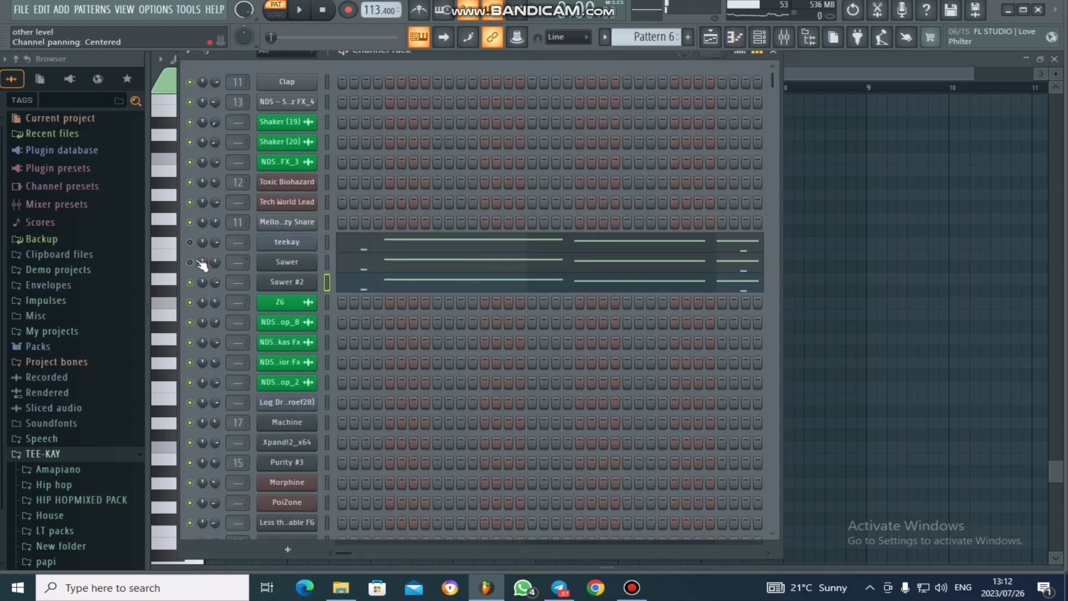
pyautogui.click(278, 288)
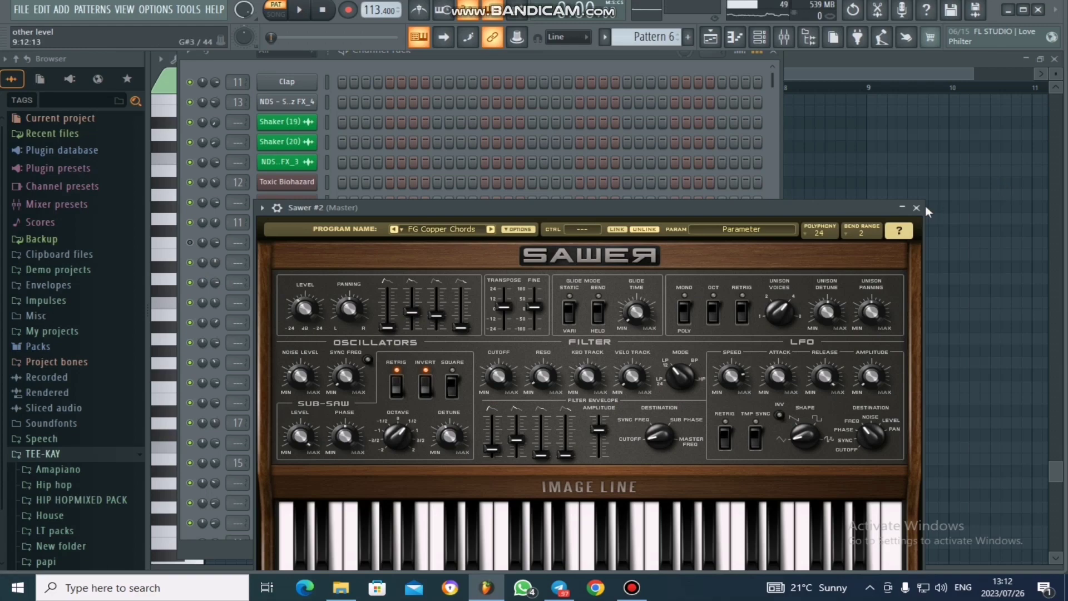
pyautogui.press('Escape')
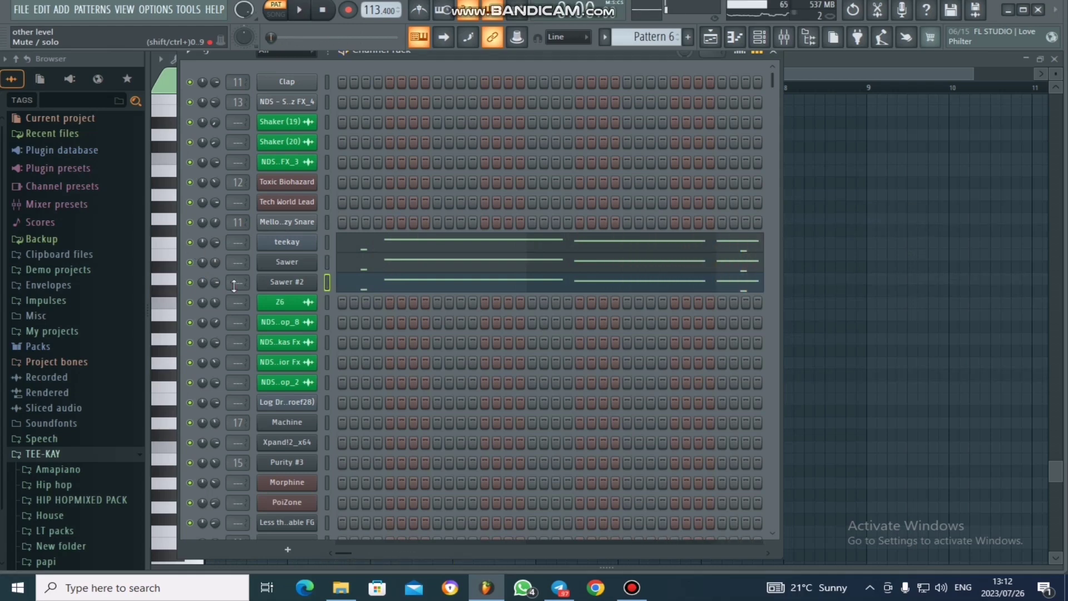
# - Play Pattern 6 with teekay, Sawer and Sawer #2 all unmuted, and review its clips across the playlist
pyautogui.press('space')
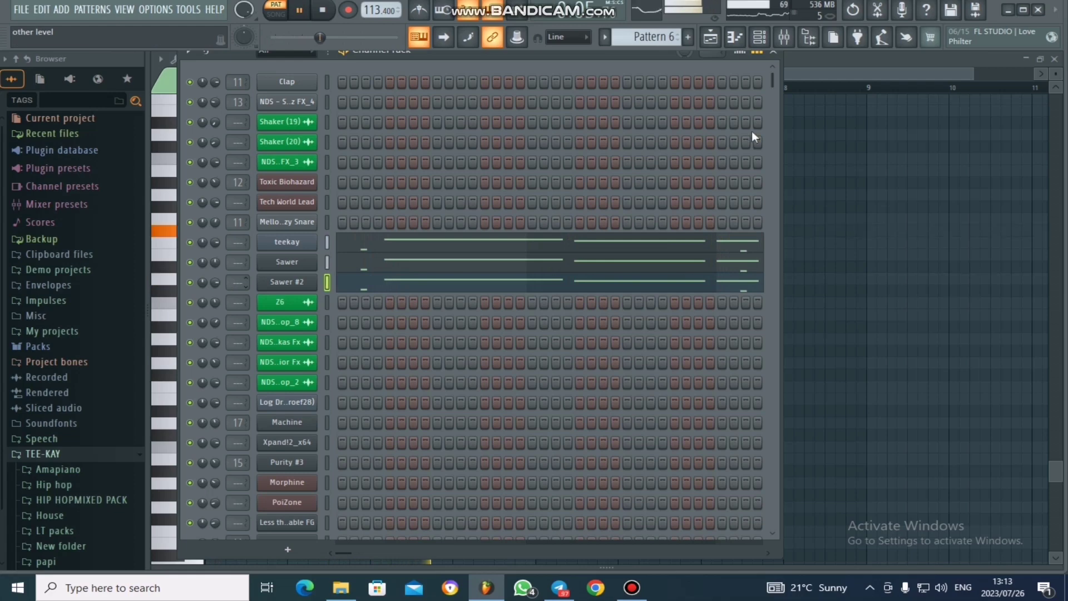
pyautogui.click(716, 42)
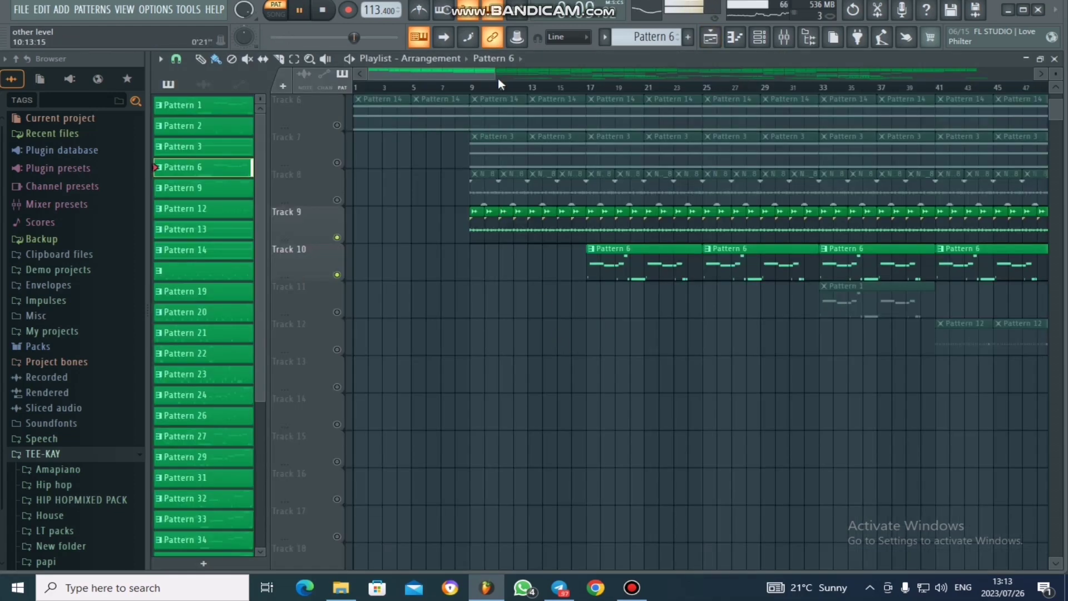
pyautogui.moveTo(495, 72); pyautogui.dragTo(706, 72)
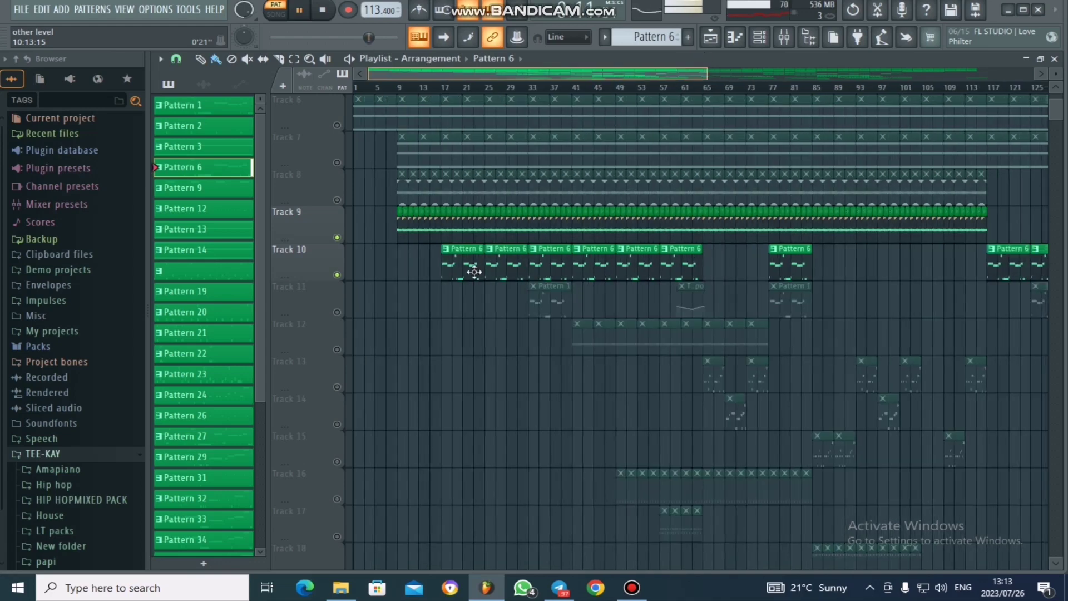
pyautogui.scroll(3, 445, 312)
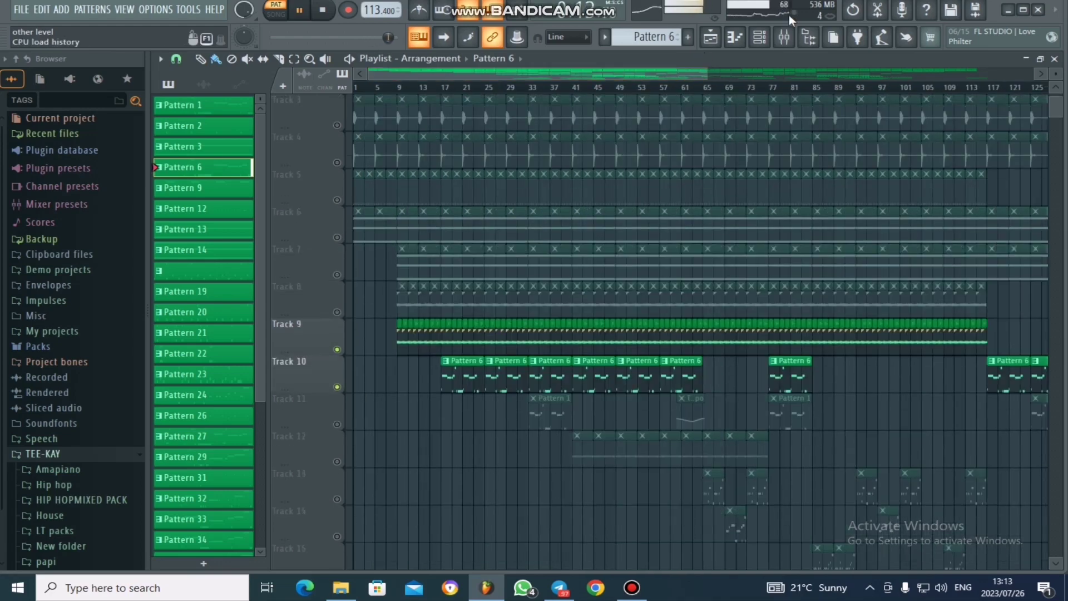
pyautogui.press('space')
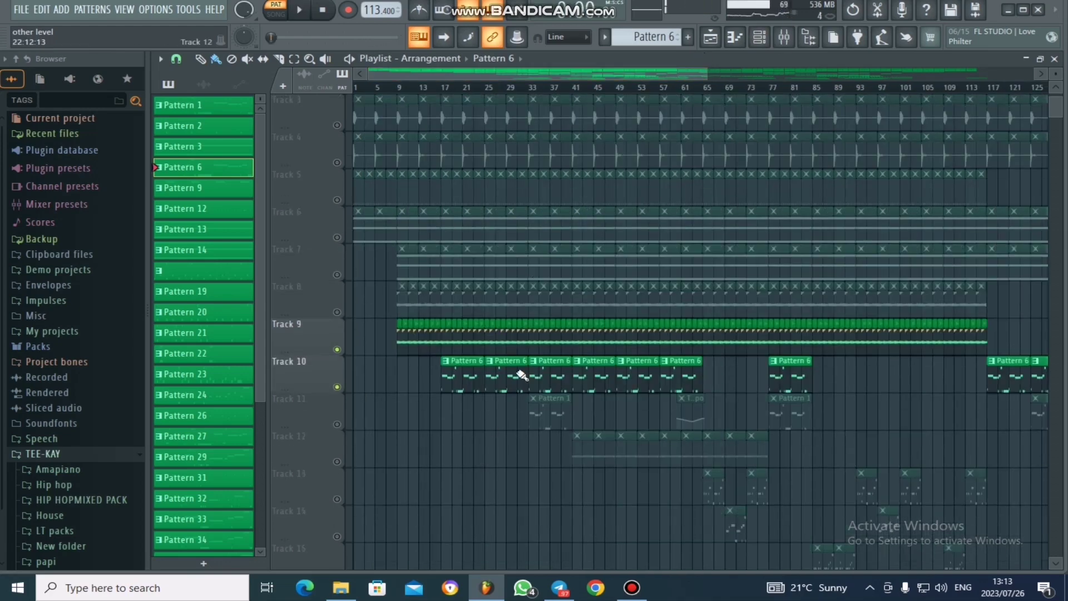
# - Unmute Track 11 and open its Pattern 1 clip in the piano roll
pyautogui.scroll(-2, 522, 375)
pyautogui.click(336, 350)
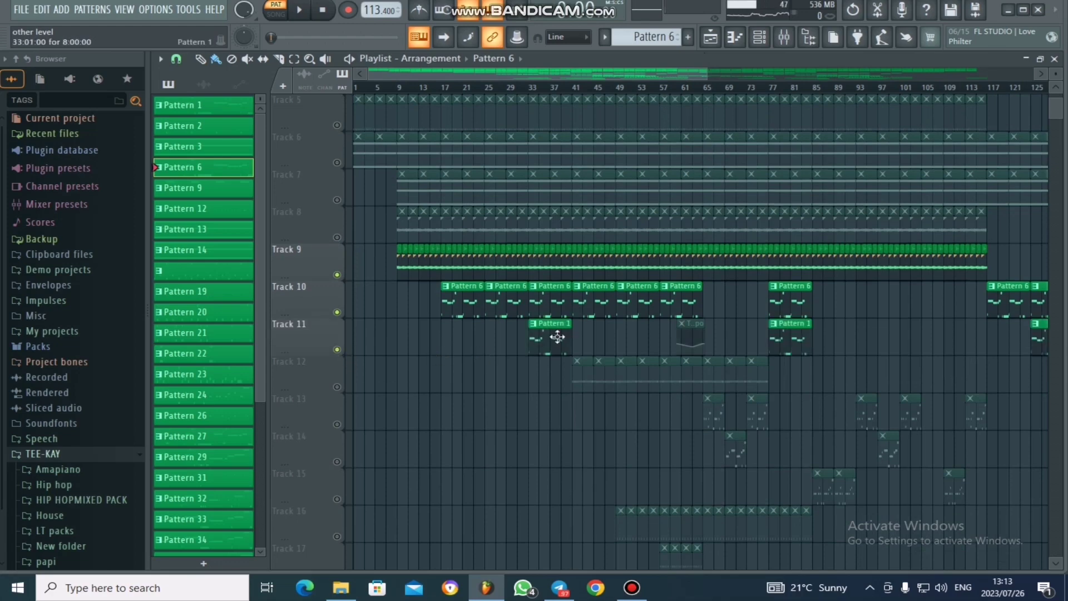
pyautogui.doubleClick(557, 336)
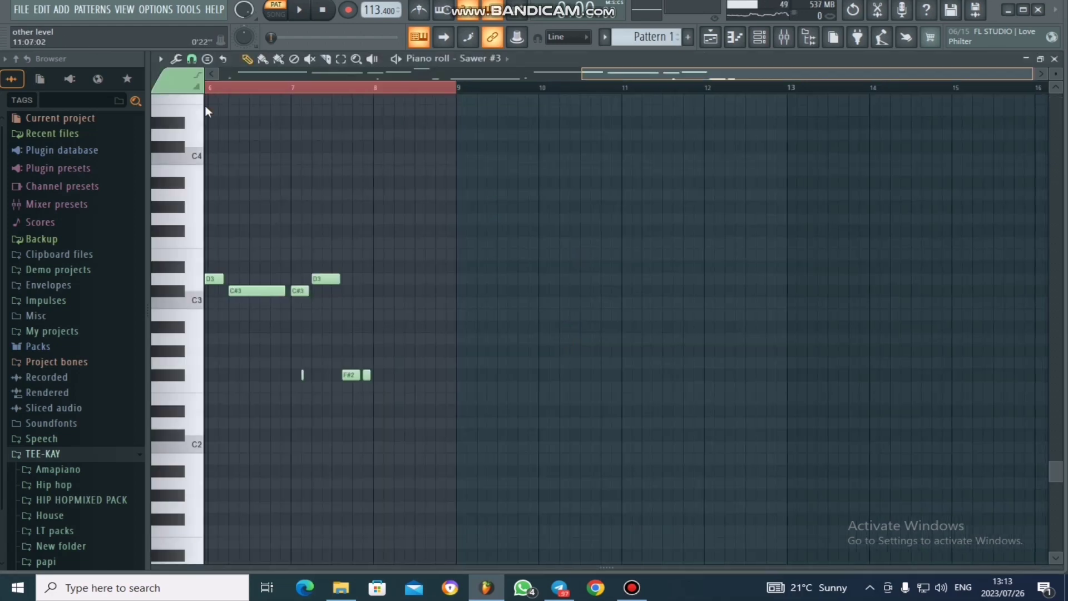
# - Play Pattern 1's Sawer #3 notes from the piano roll in pattern mode and return to the channel rack
pyautogui.click(779, 38)
pyautogui.scroll(-3, 685, 272)
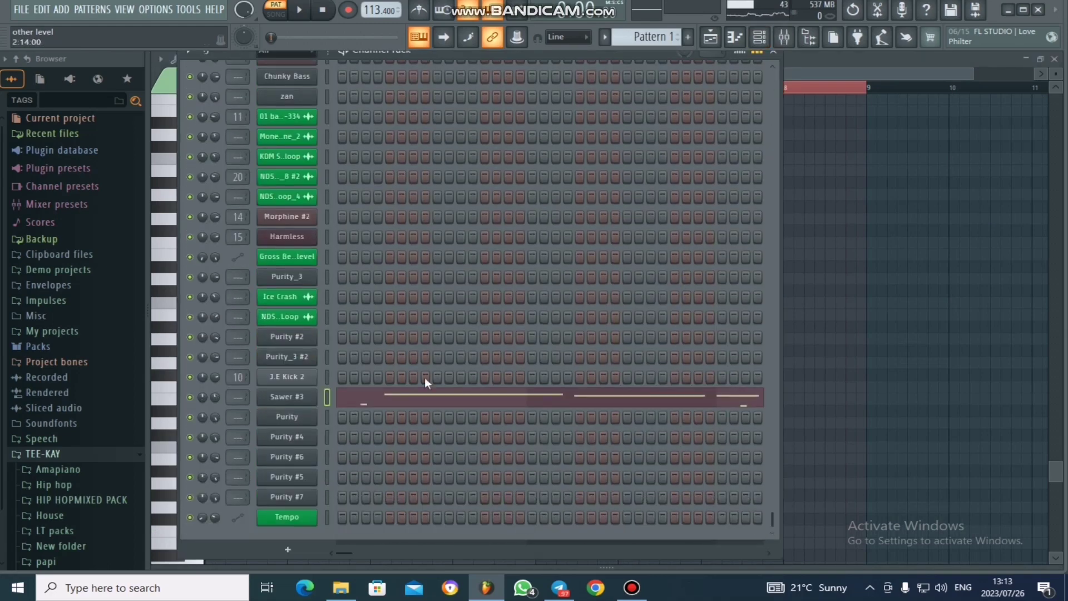
pyautogui.click(434, 400)
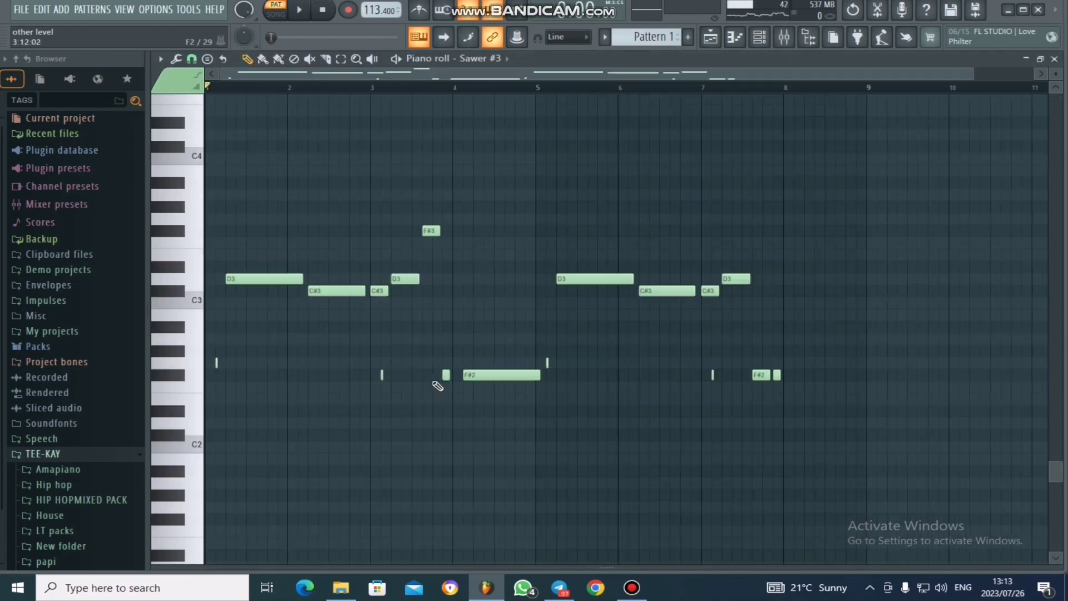
pyautogui.press('space')
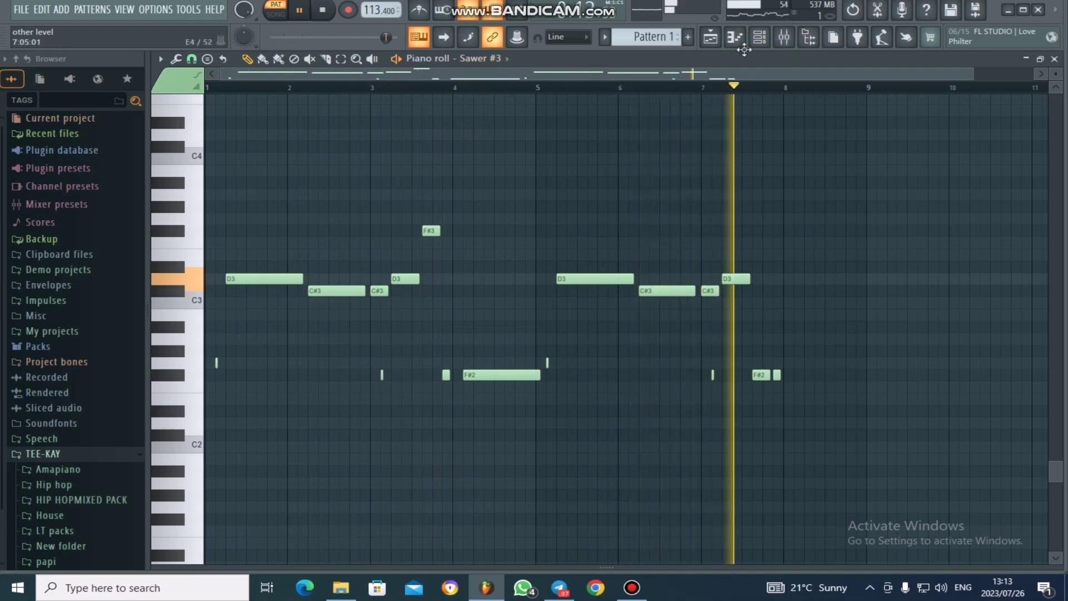
pyautogui.click(759, 38)
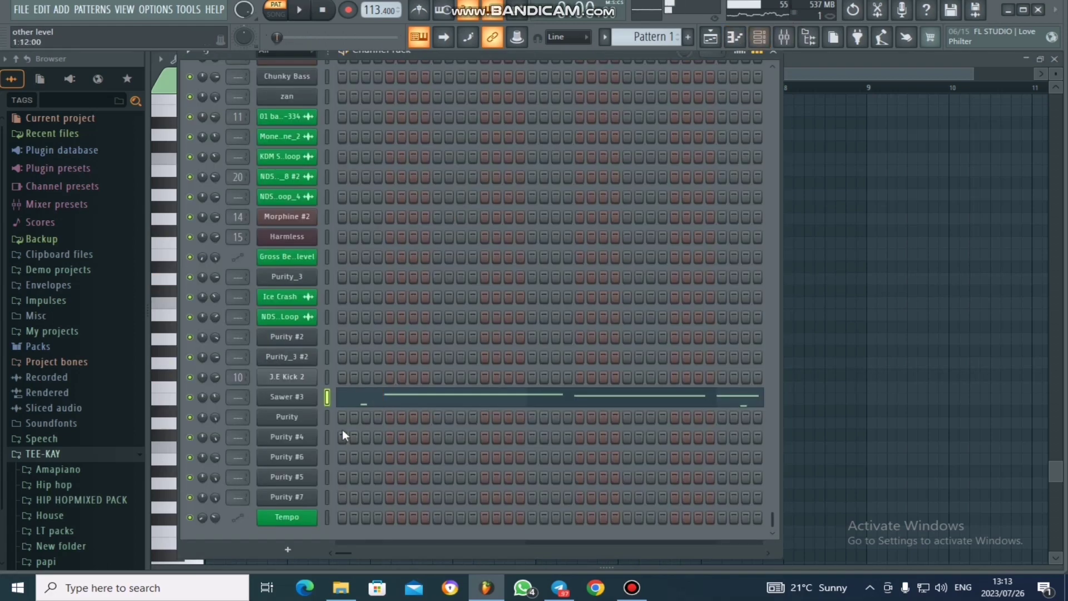
# - Inspect the Sawer #3 synth, close it and return to the playlist
pyautogui.click(307, 402)
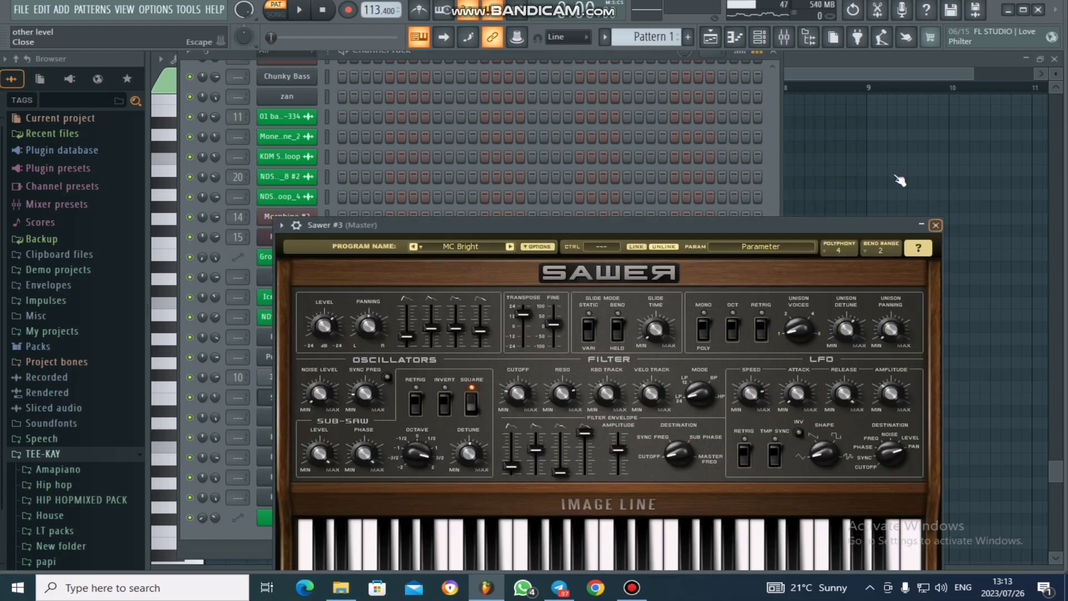
pyautogui.press('Escape')
pyautogui.press('F5')
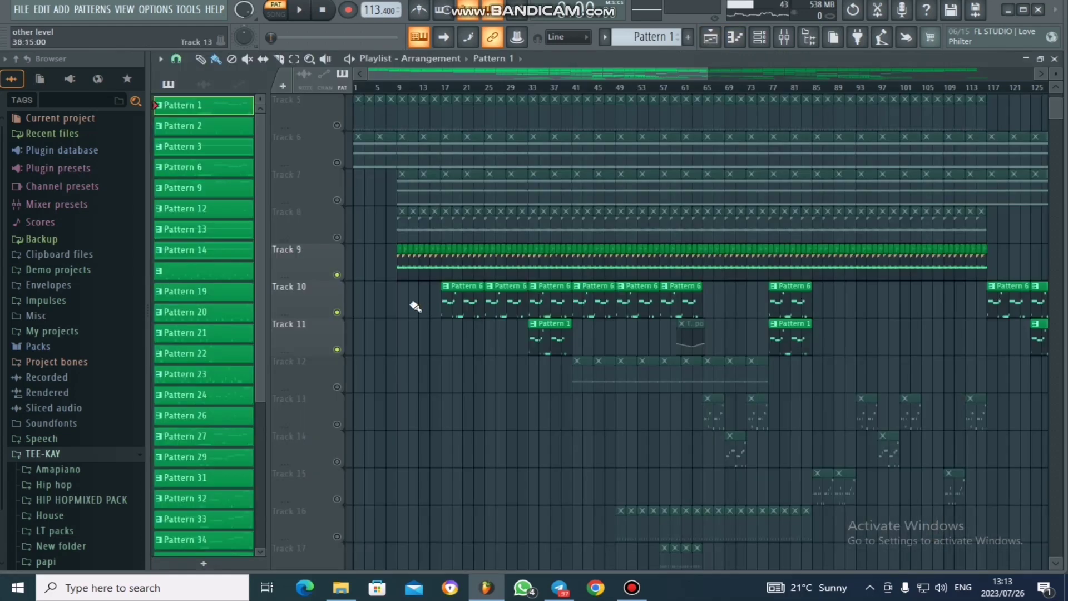
# - Solo Track 12 and open its Pattern 12 clip in the piano roll
pyautogui.scroll(-2, 331, 326)
pyautogui.rightClick(337, 312)
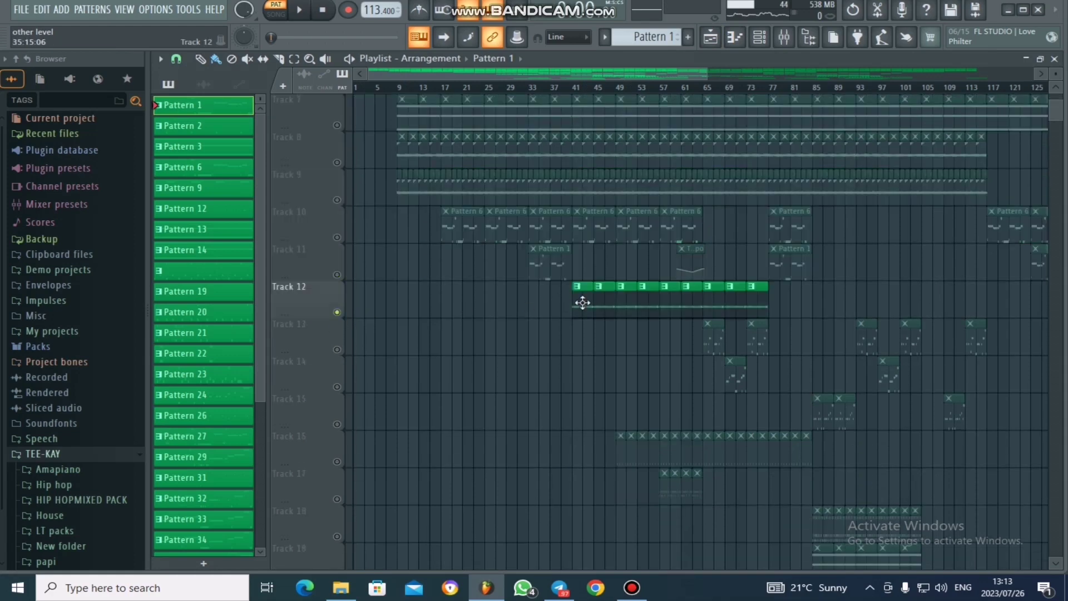
pyautogui.doubleClick(581, 302)
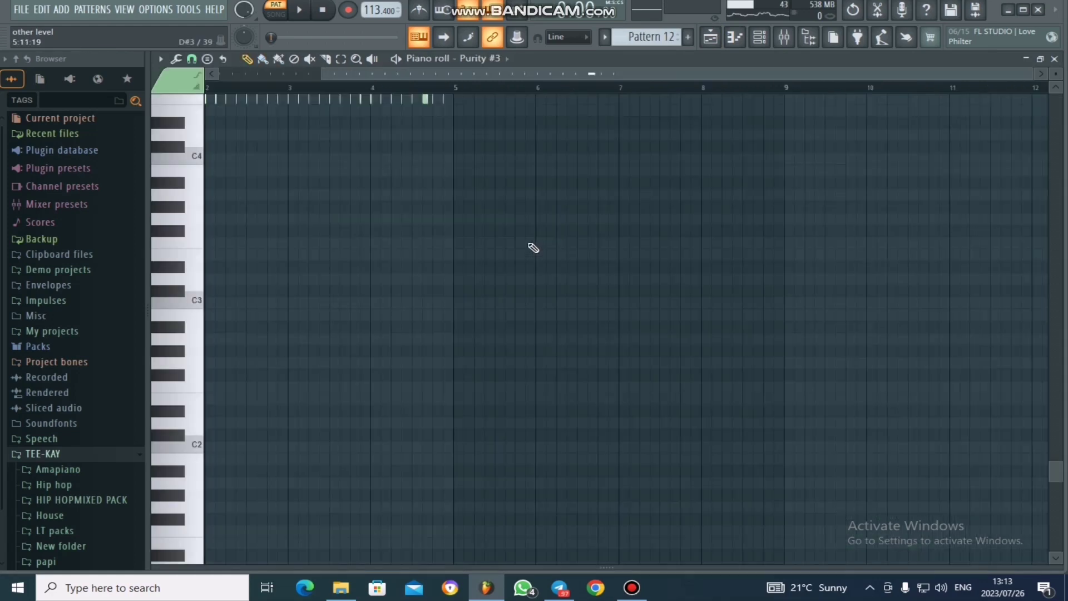
pyautogui.moveTo(636, 77); pyautogui.dragTo(540, 77)
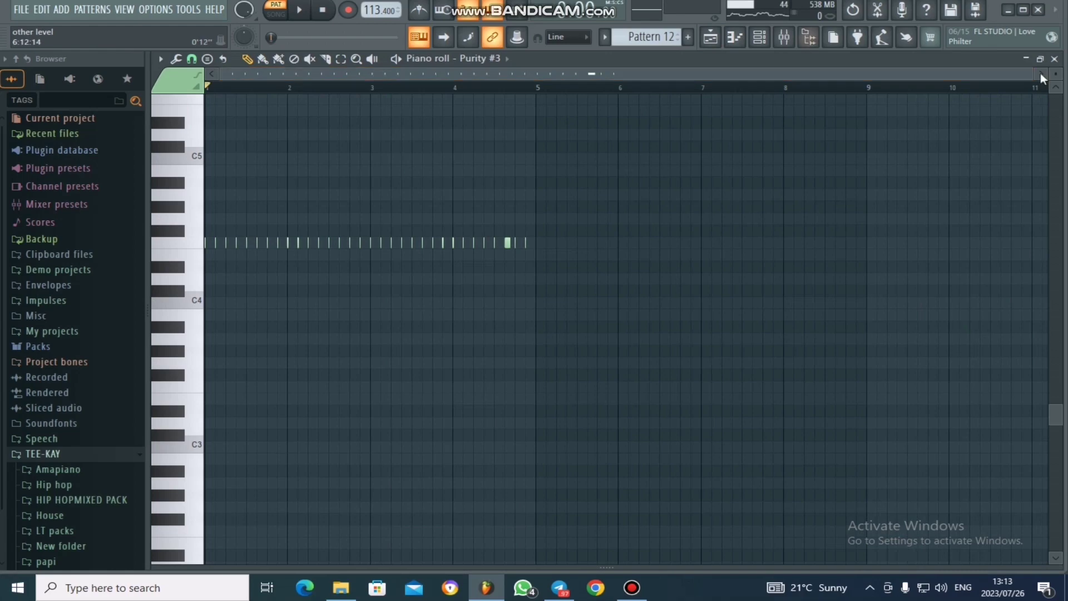
pyautogui.moveTo(1032, 73); pyautogui.dragTo(696, 73)
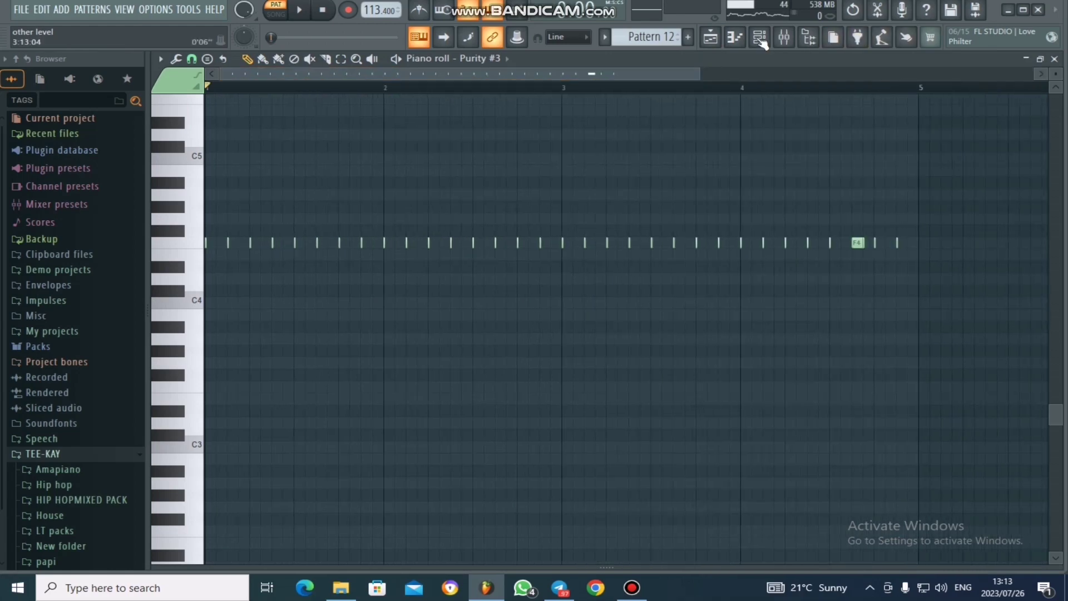
# - Locate Purity #3 in the channel rack and play its Pattern 12 notes through from the piano roll
pyautogui.click(760, 38)
pyautogui.scroll(10, 743, 186)
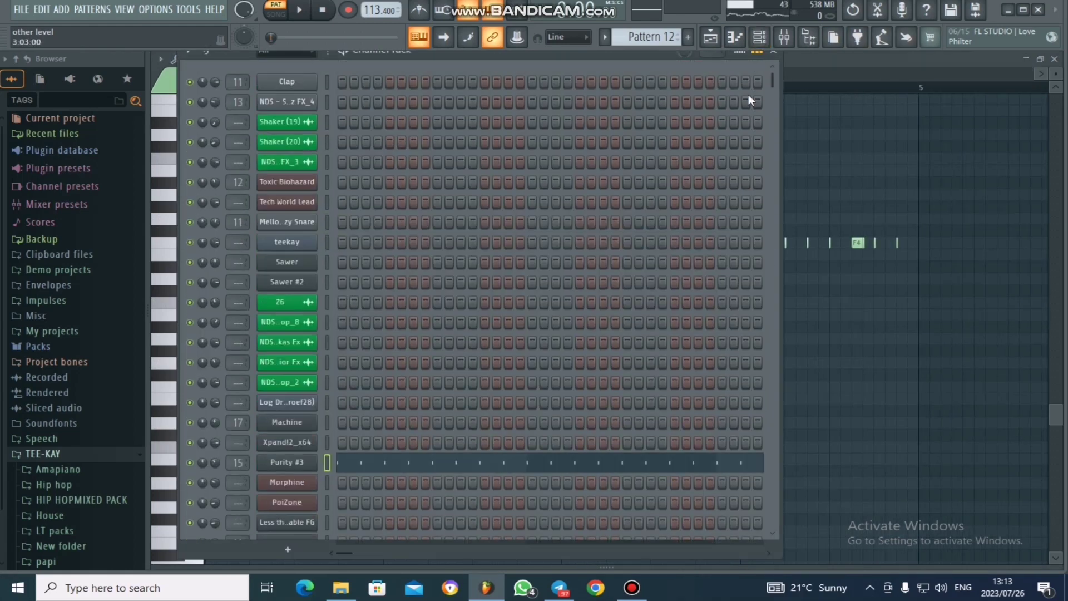
pyautogui.press('F6')
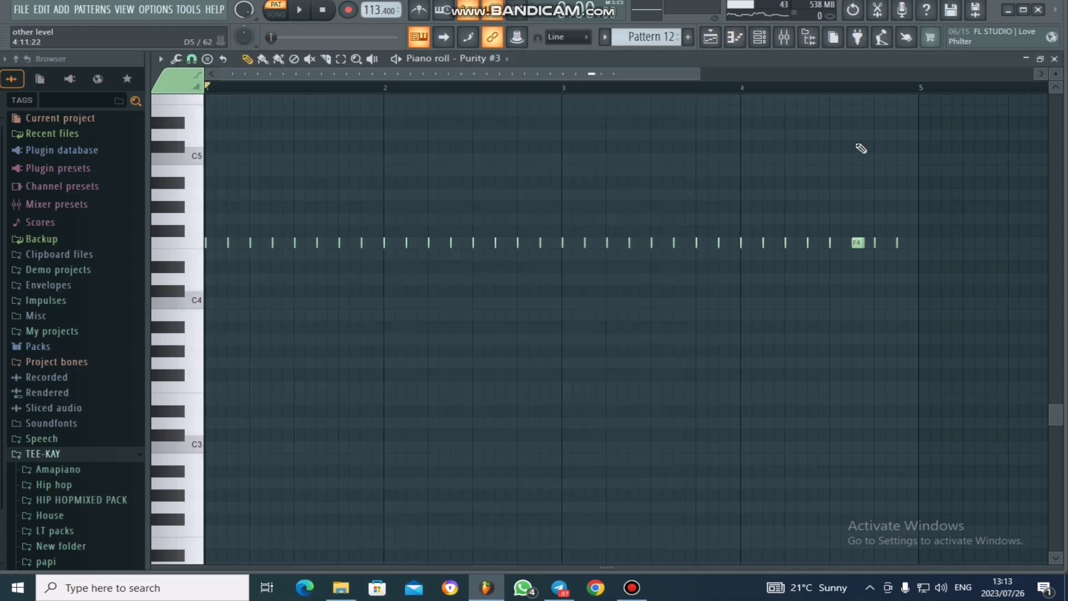
pyautogui.press('space')
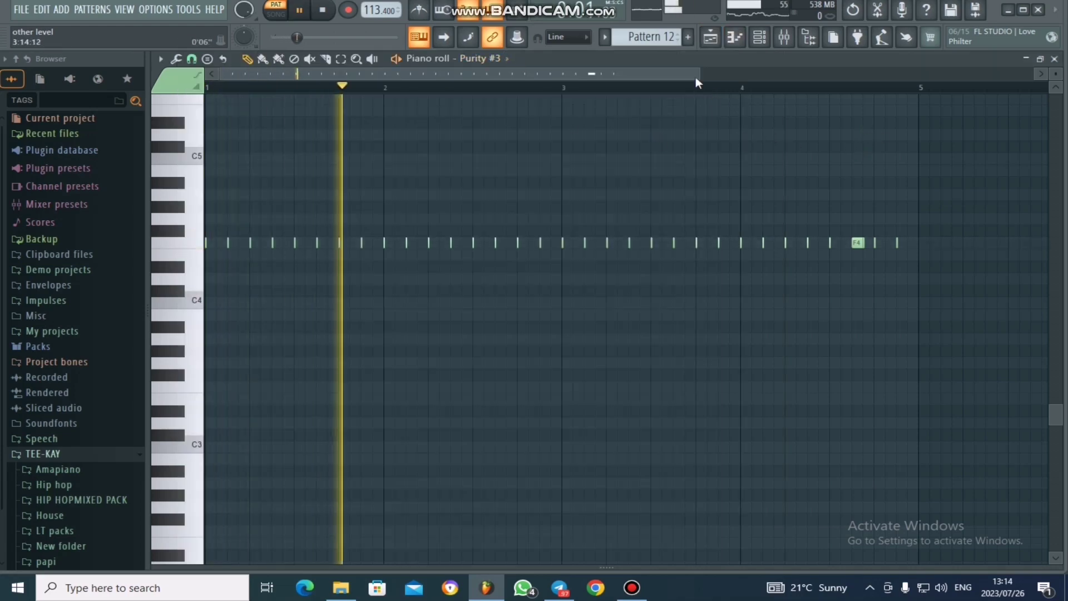
pyautogui.moveTo(700, 74); pyautogui.dragTo(766, 77)
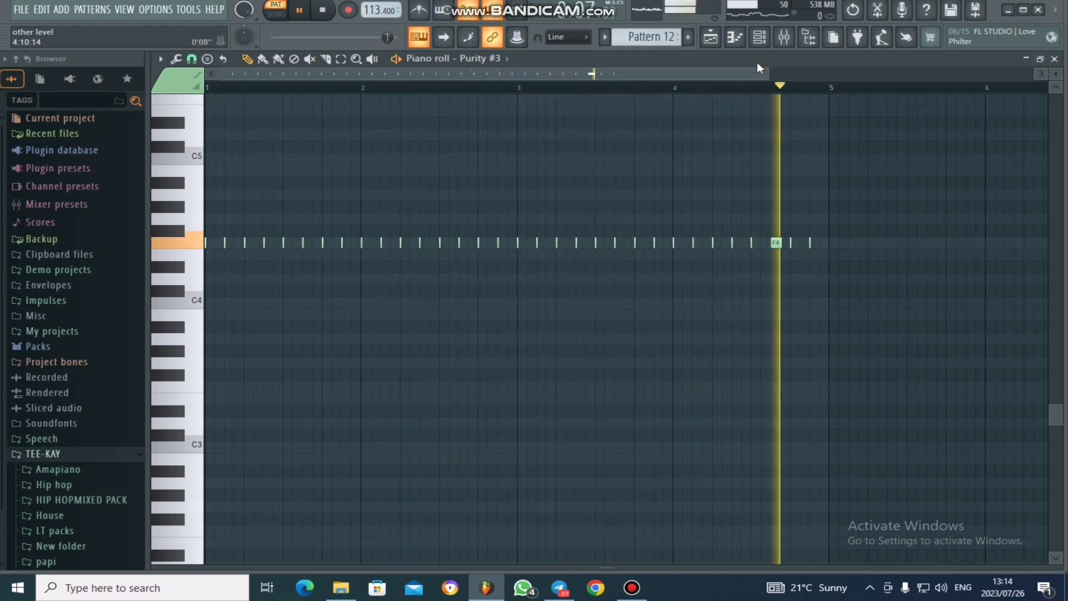
pyautogui.press('space')
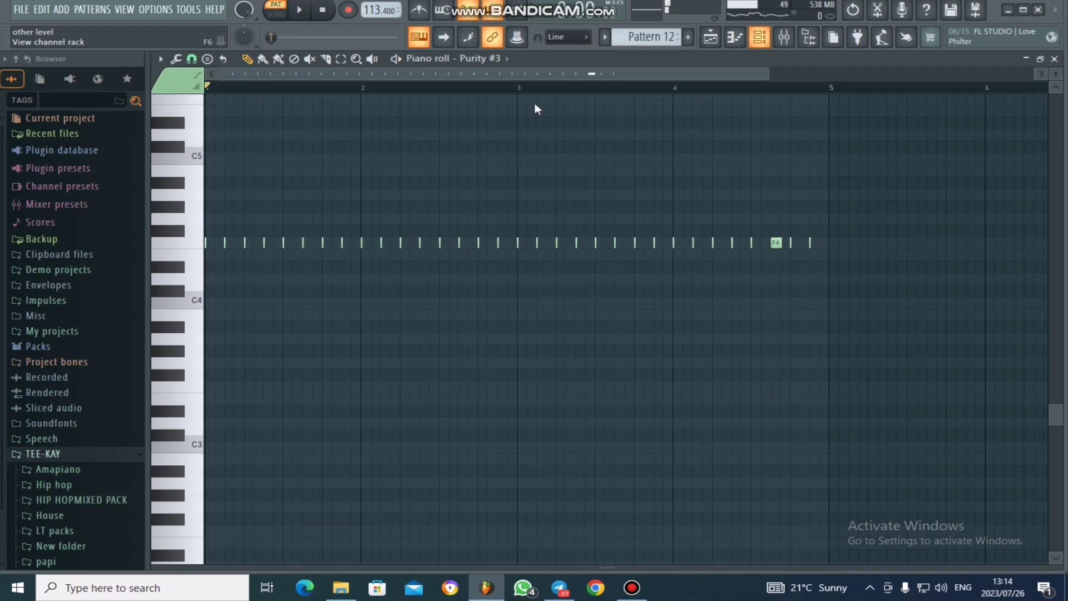
# - Inspect the Purity #3 synth from the channel rack, close it and return to the playlist
pyautogui.press('F6')
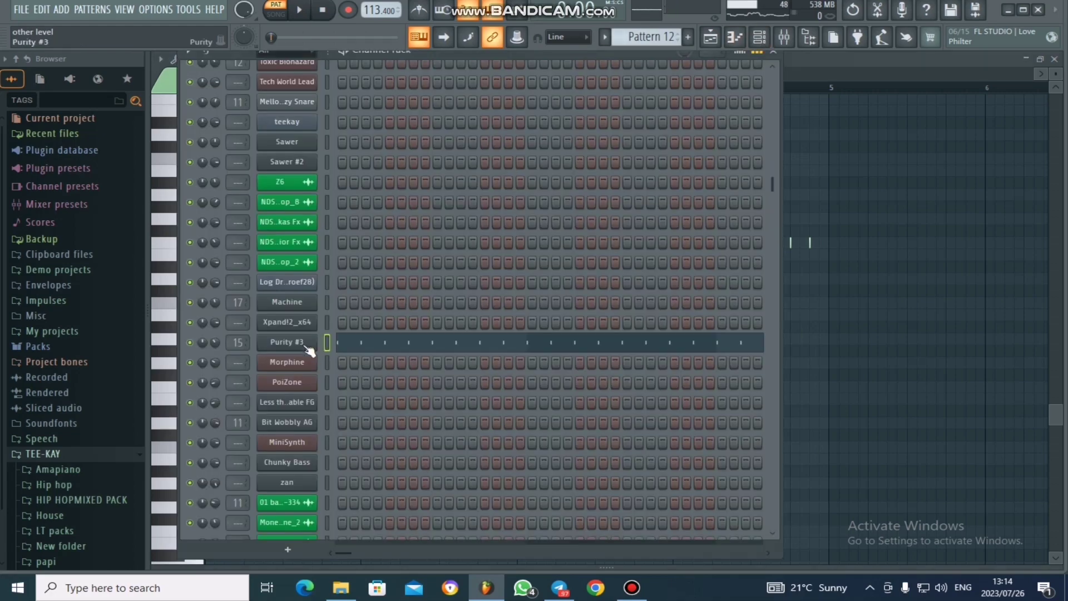
pyautogui.click(306, 345)
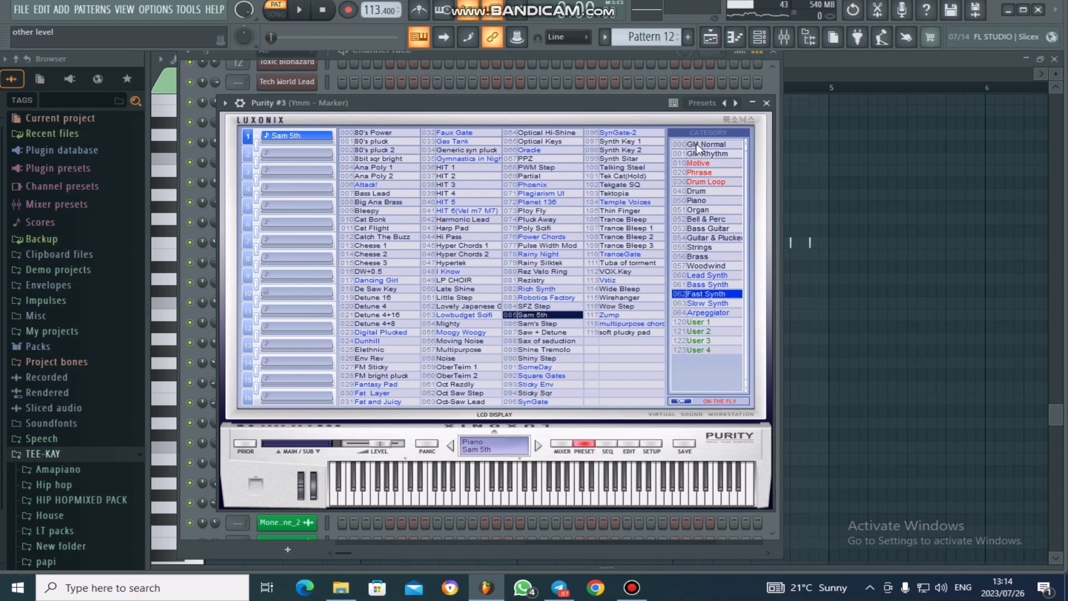
pyautogui.click(769, 72)
pyautogui.click(710, 37)
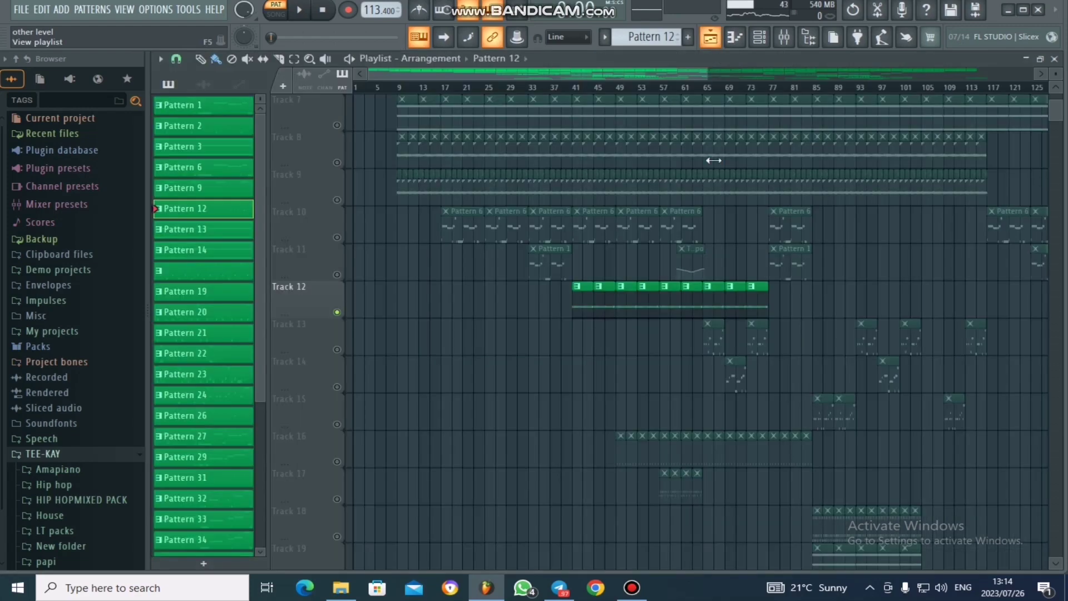
# - Set the song position to bar 65 and open Track 13's Pattern 32 clip in the piano roll
pyautogui.scroll(-3, 523, 362)
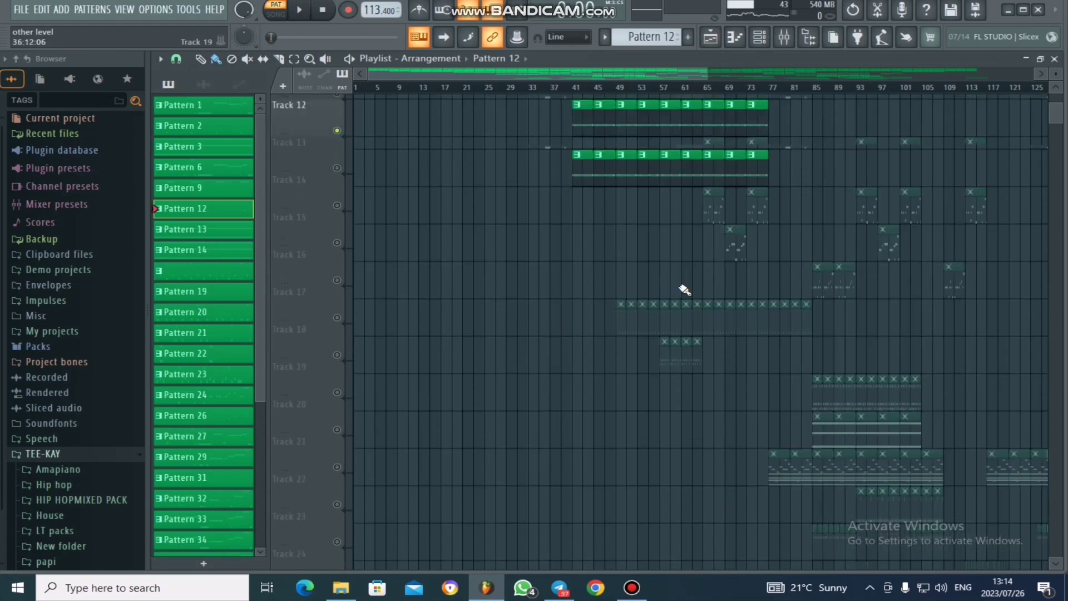
pyautogui.scroll(2, 738, 174)
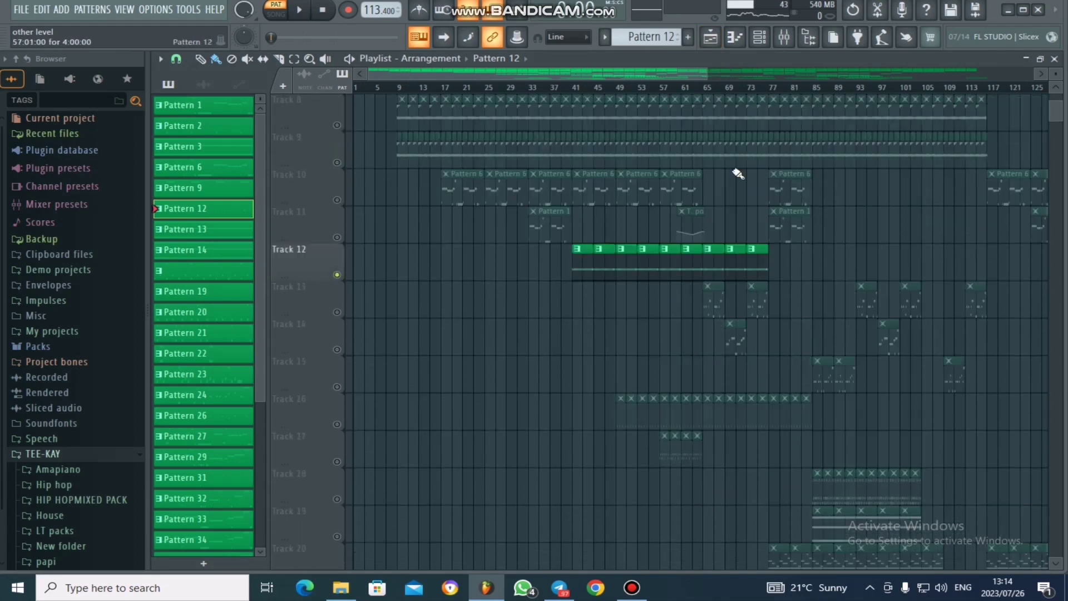
pyautogui.click(710, 89)
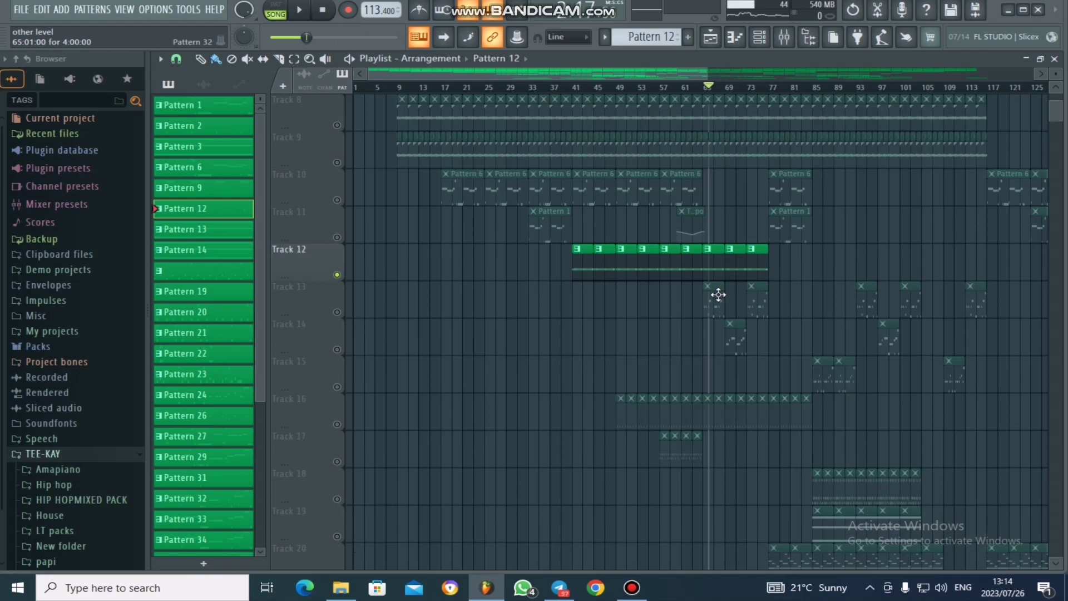
pyautogui.doubleClick(718, 294)
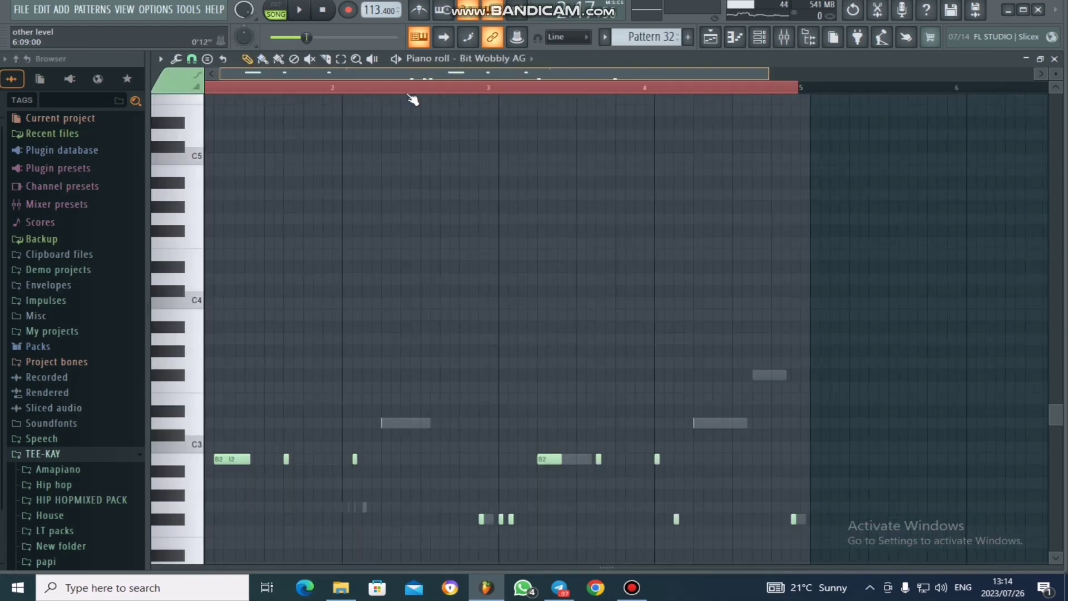
# - Mute MiniSynth, Chunky Bass and zan, and play the Bit Wobbly AG notes of Pattern 32 in pattern mode
pyautogui.click(770, 34)
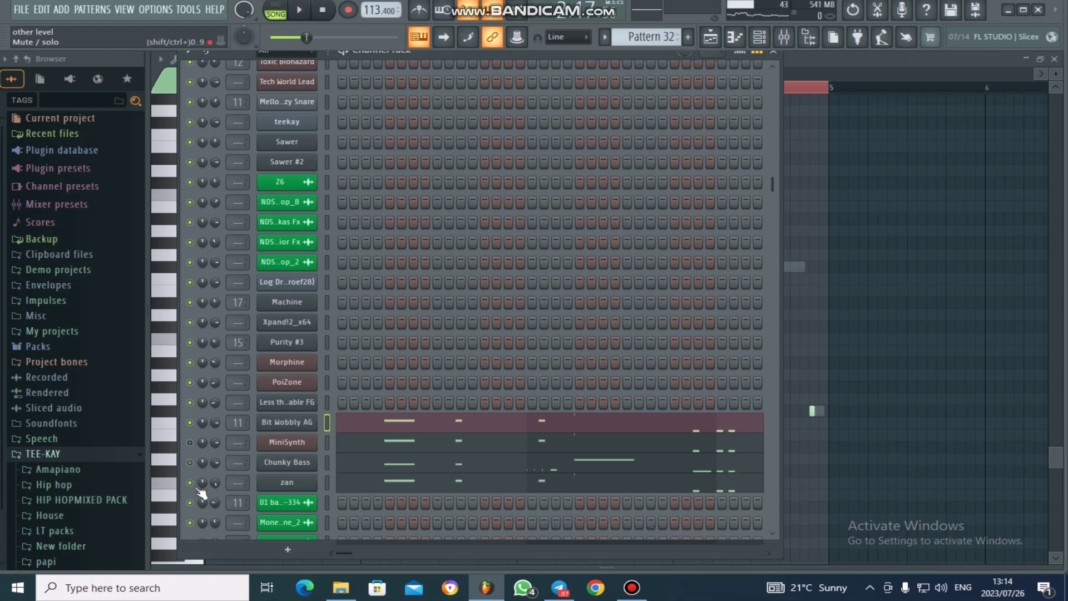
pyautogui.click(368, 429)
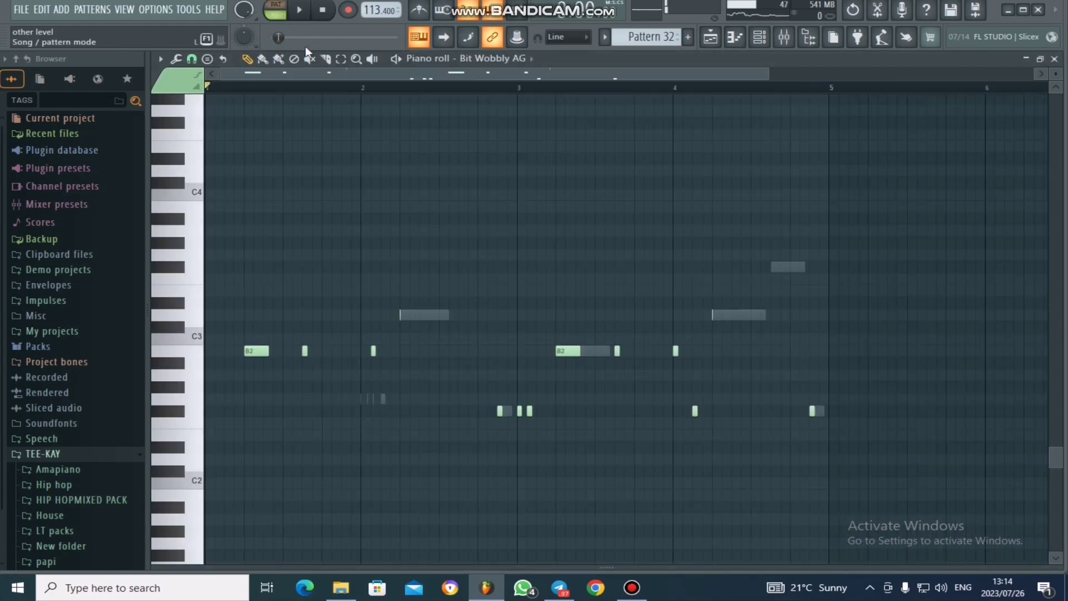
pyautogui.press('space')
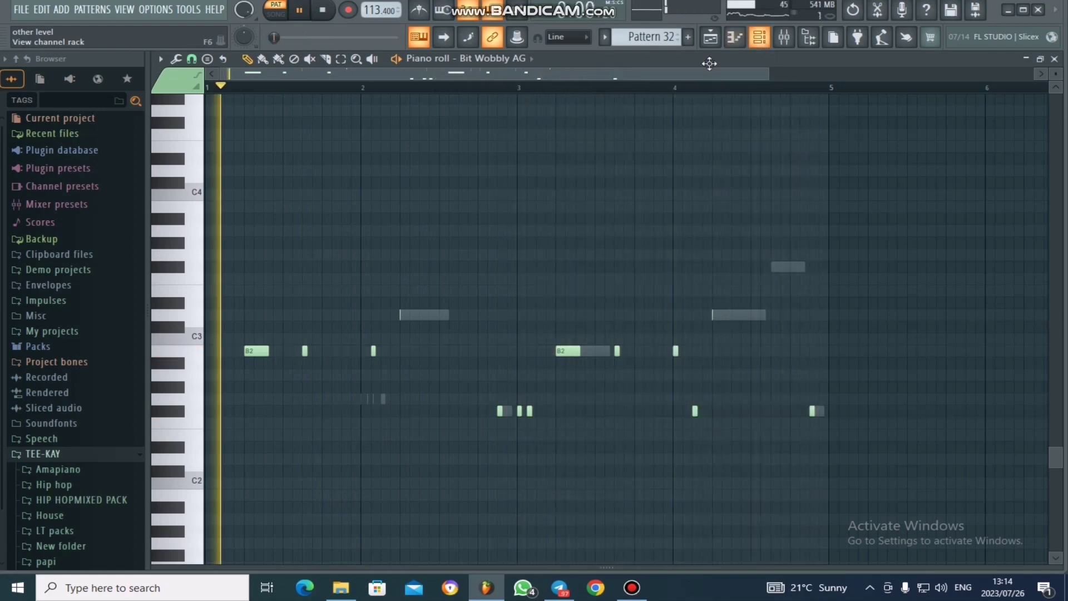
# - Inspect the Bit Wobbly AG synth during playback, close it and stop the pattern
pyautogui.click(760, 37)
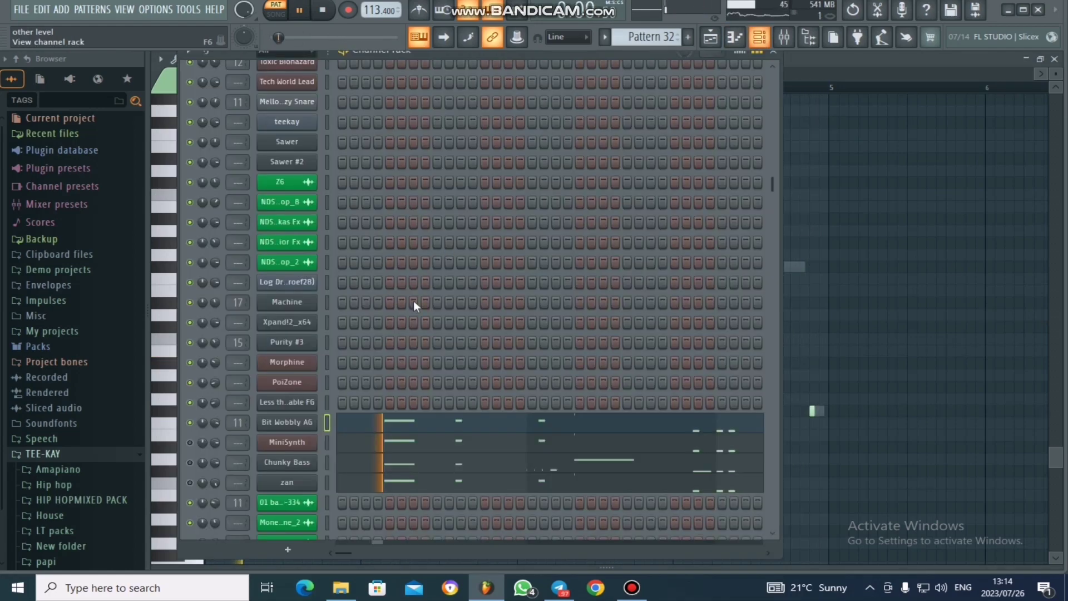
pyautogui.click(308, 426)
pyautogui.moveTo(315, 51); pyautogui.dragTo(332, 141)
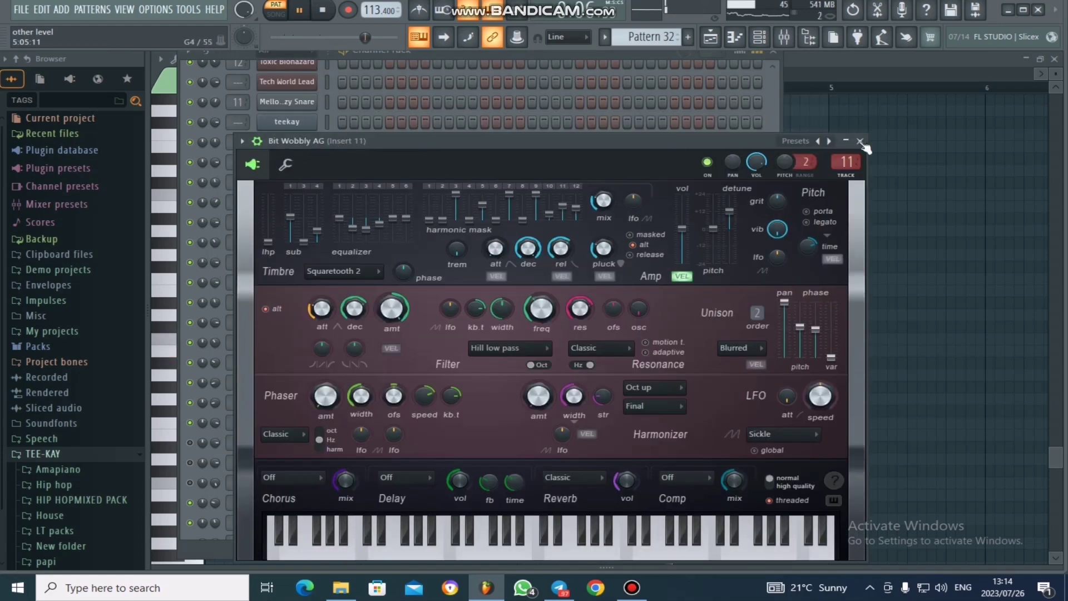
pyautogui.press('Escape')
pyautogui.press('space')
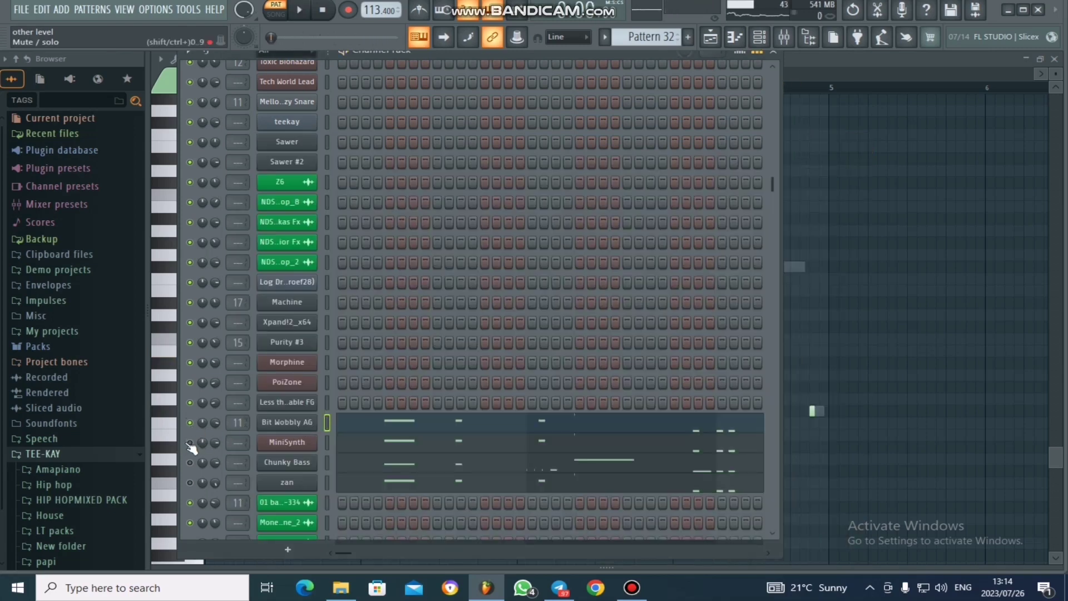
# - Unmute MiniSynth, play its Pattern 32 notes from the piano roll and return to the channel rack
pyautogui.click(438, 445)
pyautogui.press('space')
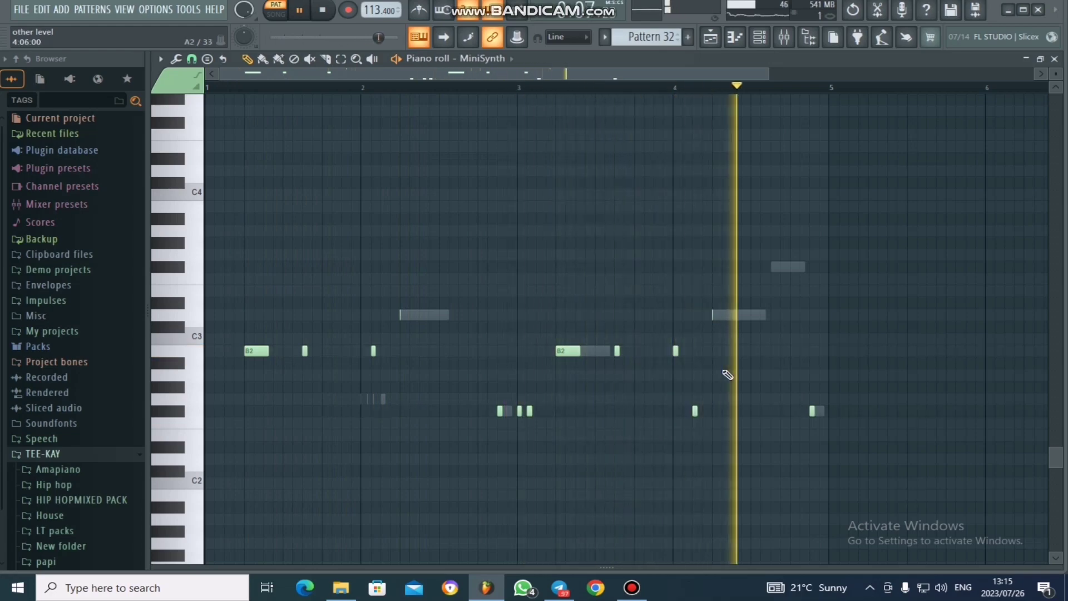
pyautogui.click(759, 37)
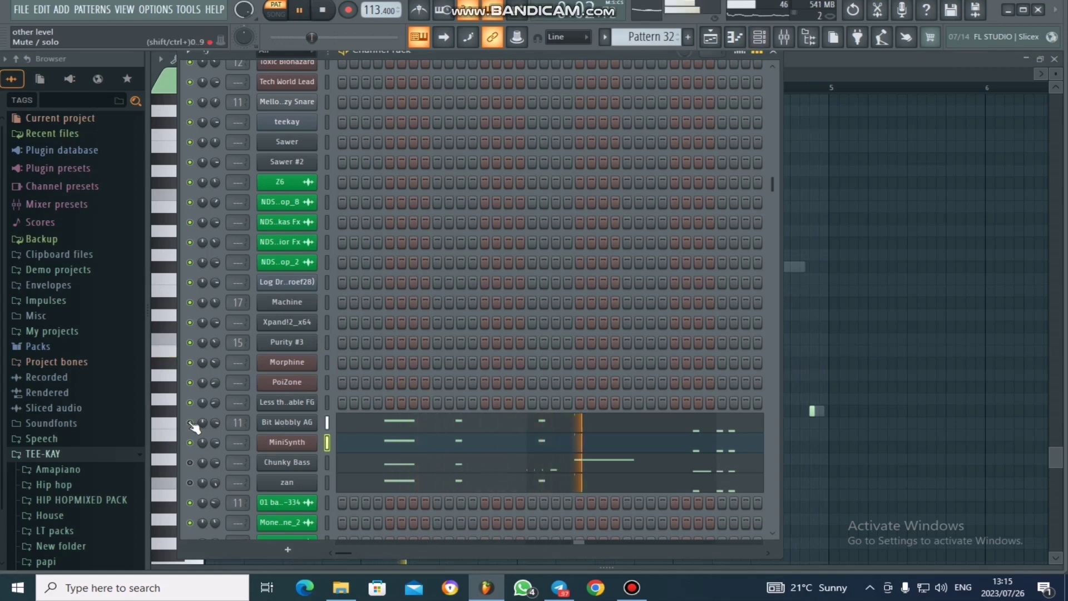
# - Inspect MiniSynth's channel settings and oscillator page, close the synth and stop playback
pyautogui.click(283, 443)
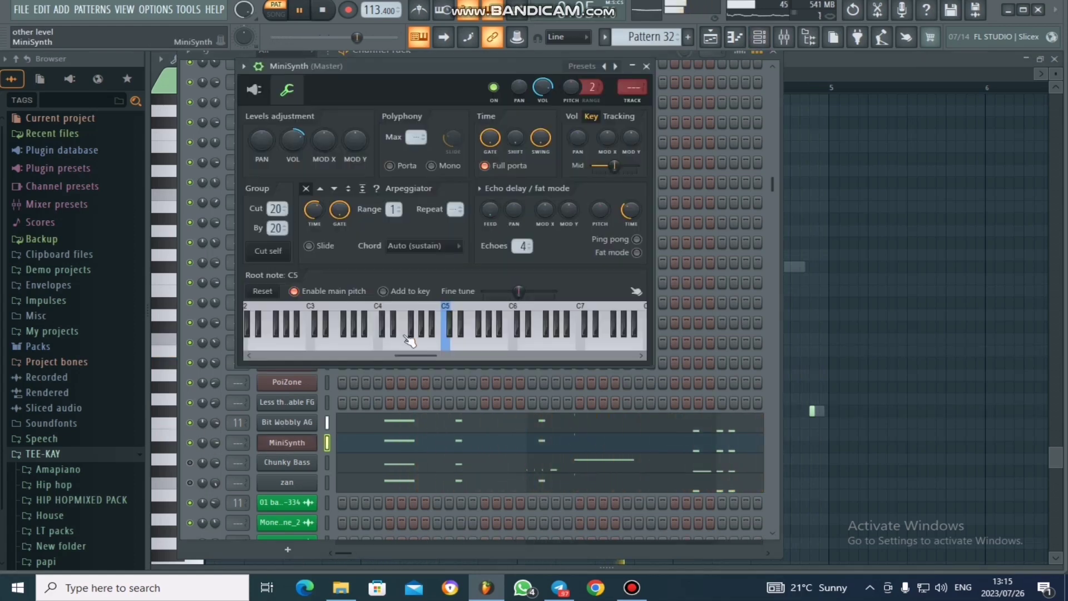
pyautogui.click(266, 90)
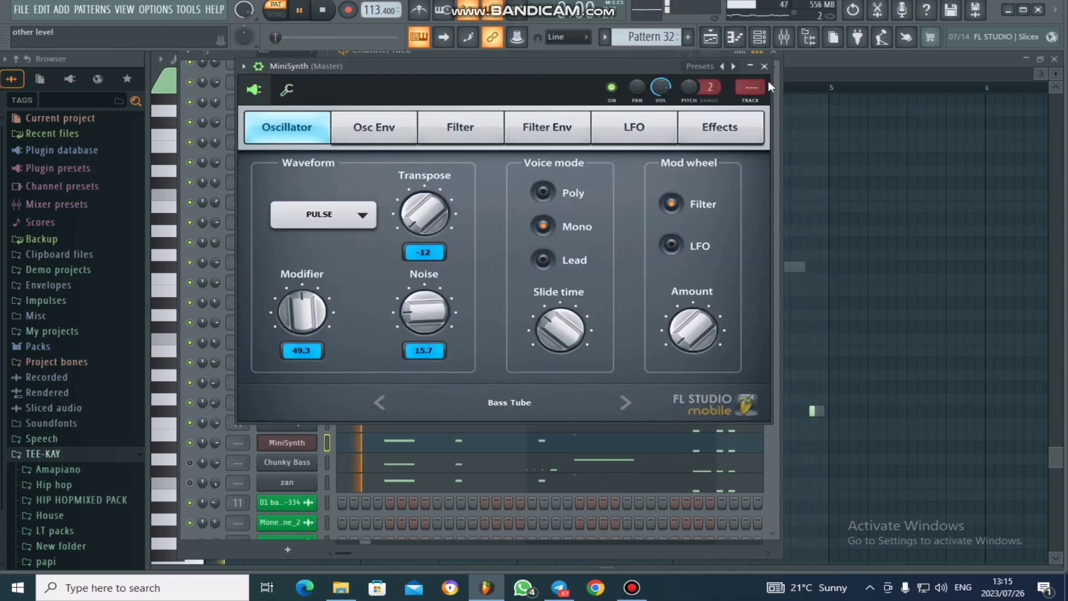
pyautogui.click(764, 66)
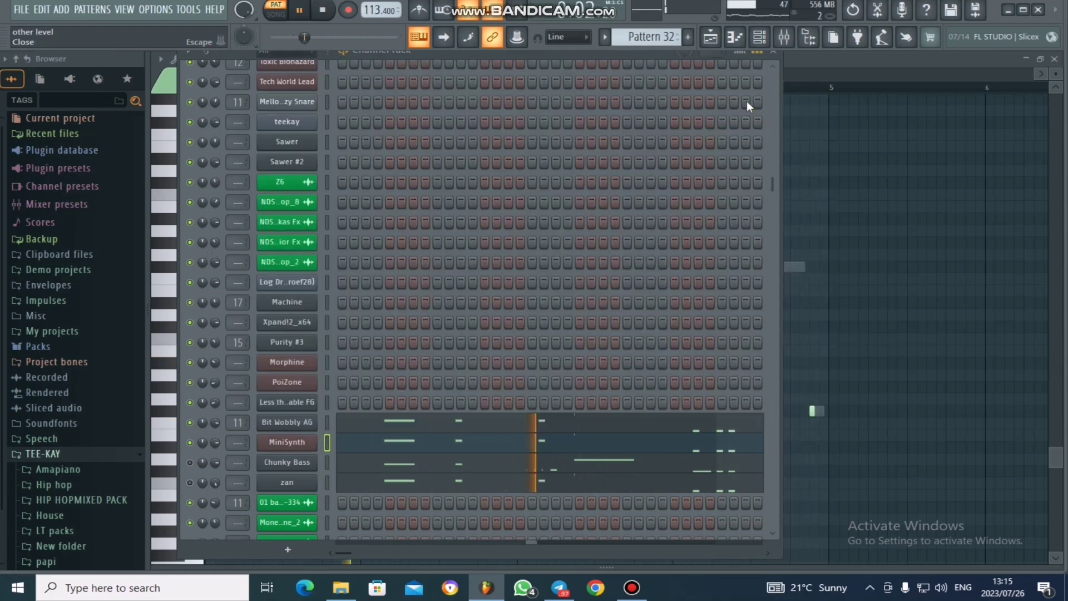
pyautogui.press('space')
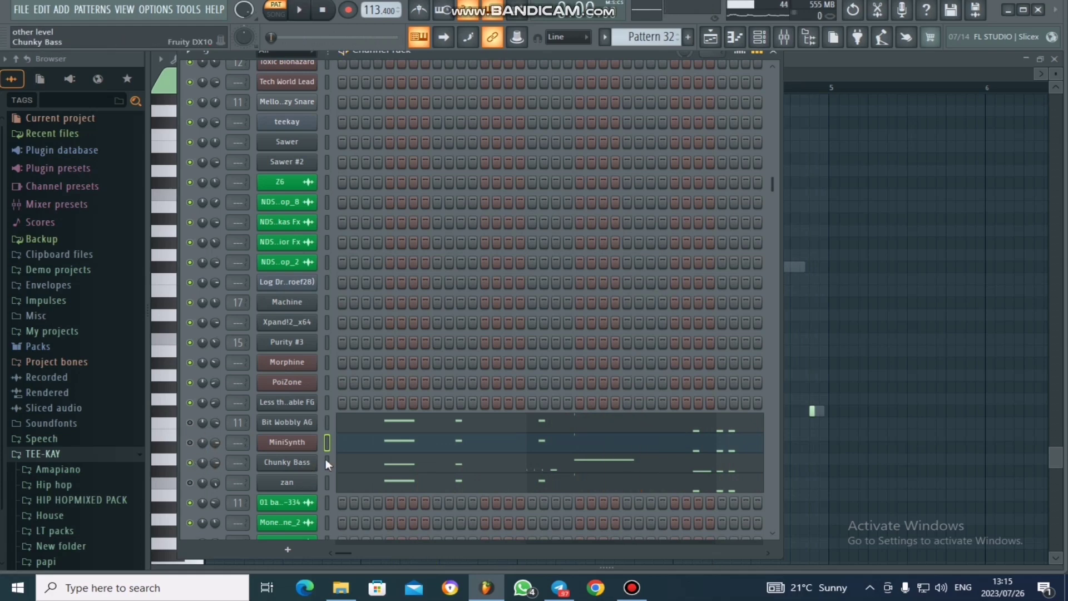
# - Play Chunky Bass's Pattern 32 notes with Bit Wobbly AG, MiniSynth and zan muted, and return to the channel rack
pyautogui.click(344, 464)
pyautogui.press('space')
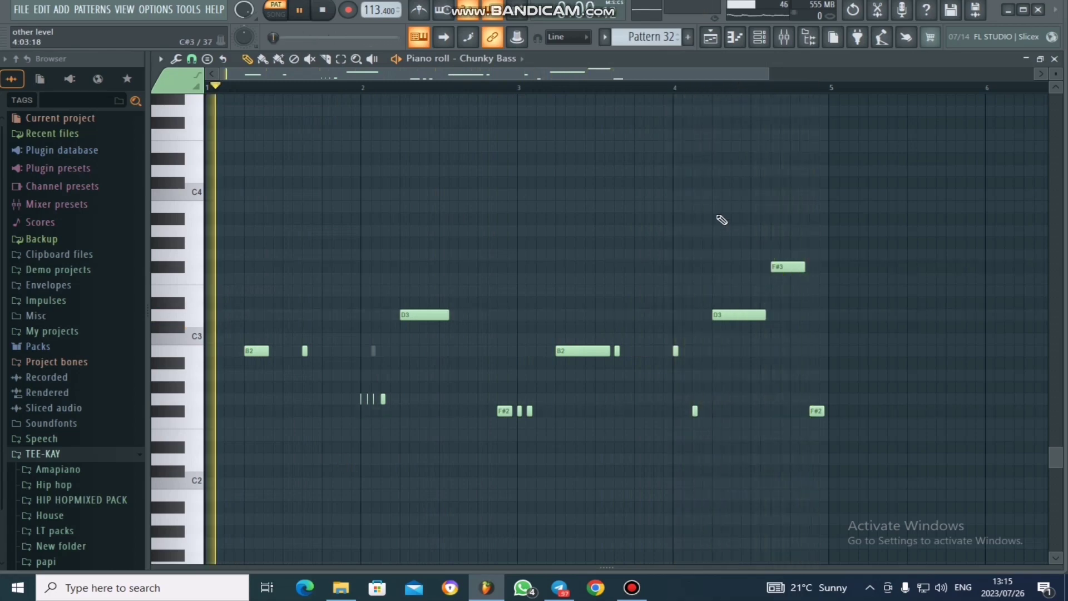
pyautogui.click(758, 43)
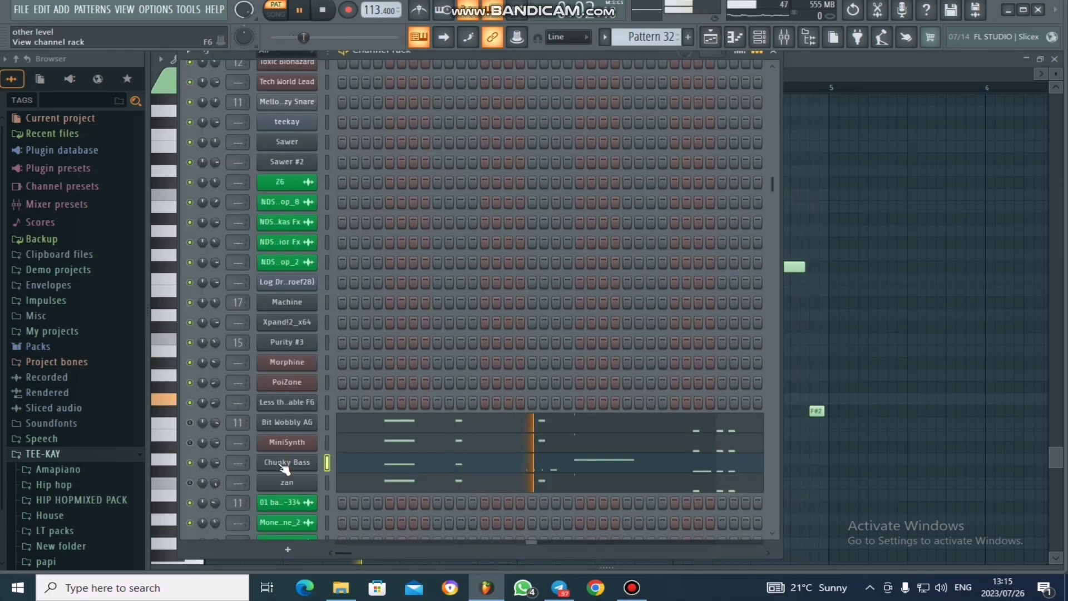
# - Inspect the Chunky Bass synth and its list of presets, and close it without switching preset
pyautogui.click(283, 464)
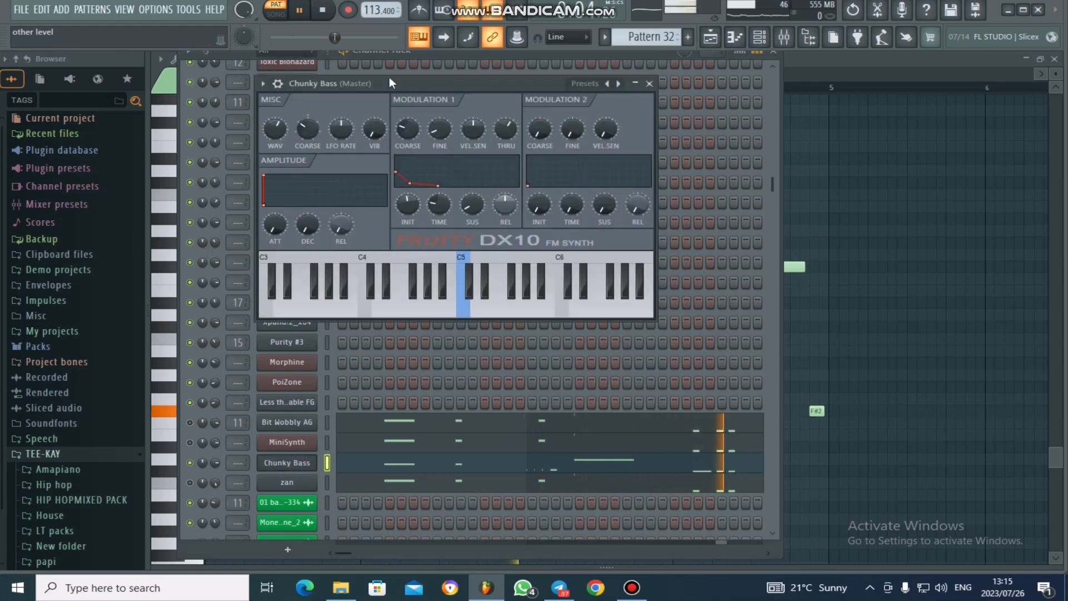
pyautogui.click(618, 85)
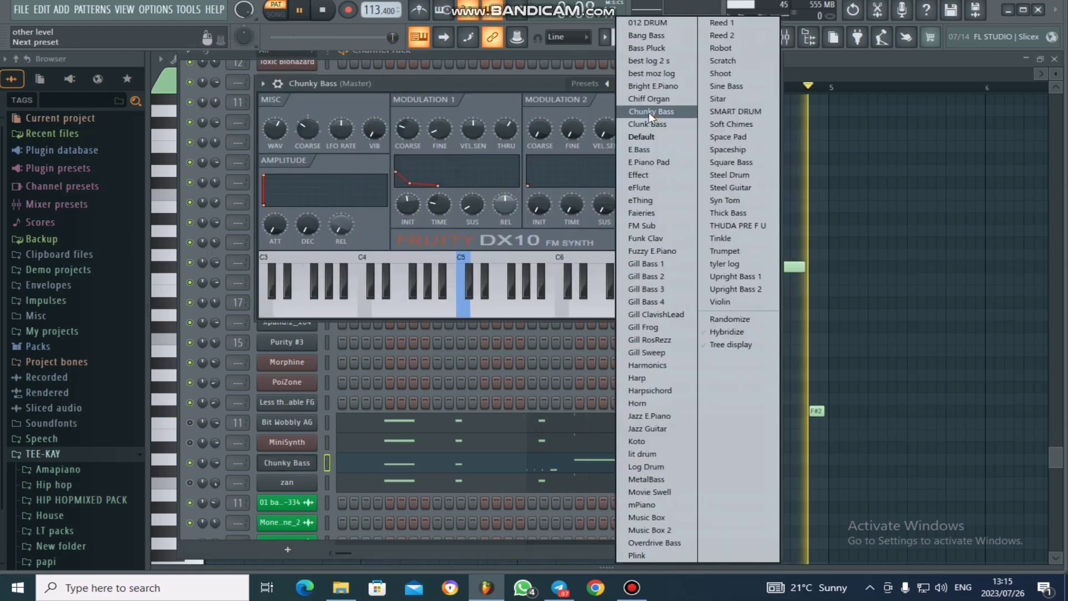
pyautogui.click(552, 83)
pyautogui.click(649, 84)
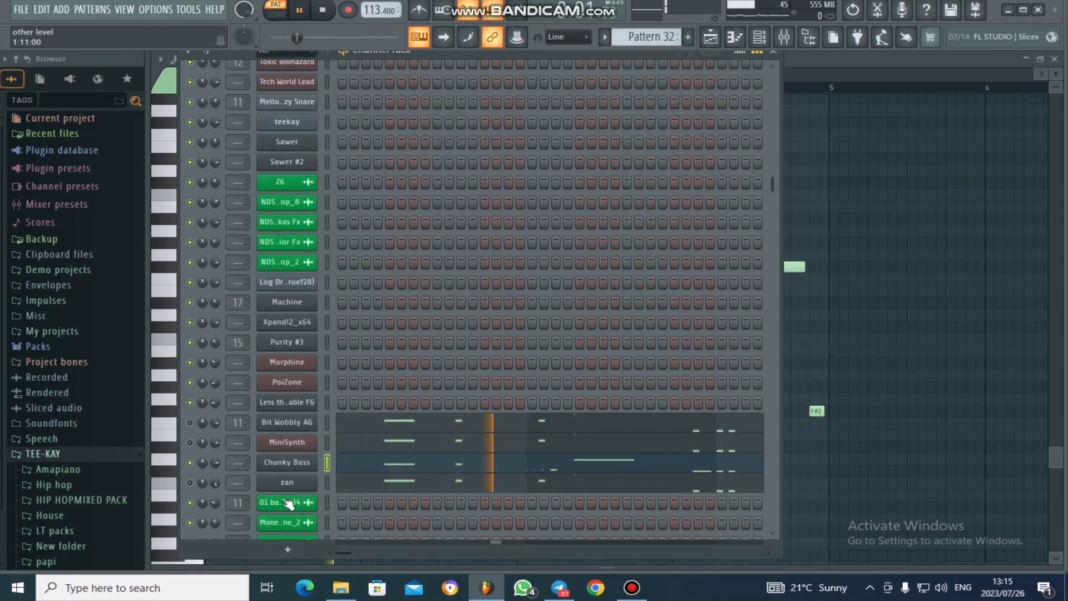
# - Play zan's Pattern 32 notes from the piano roll with Bit Wobbly AG, MiniSynth and Chunky Bass muted, and return to the channel rack
pyautogui.press('space')
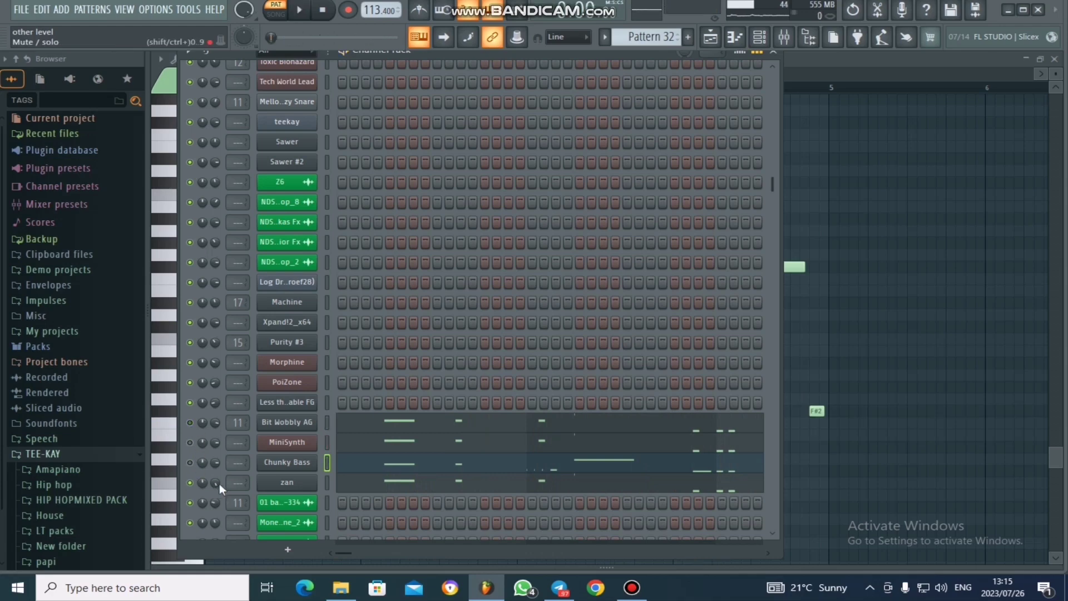
pyautogui.click(431, 491)
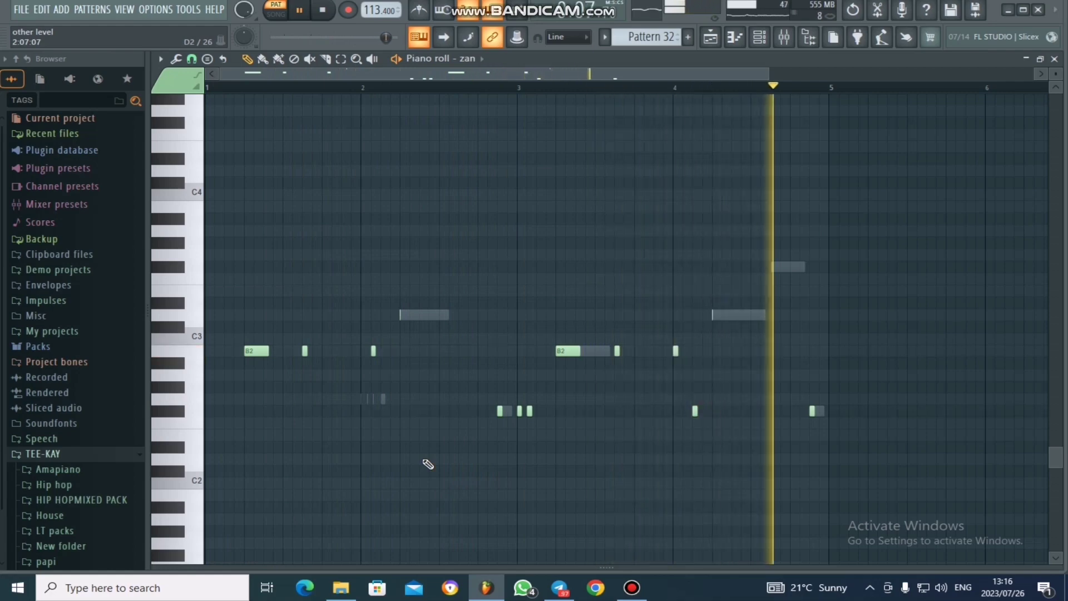
pyautogui.press('F6')
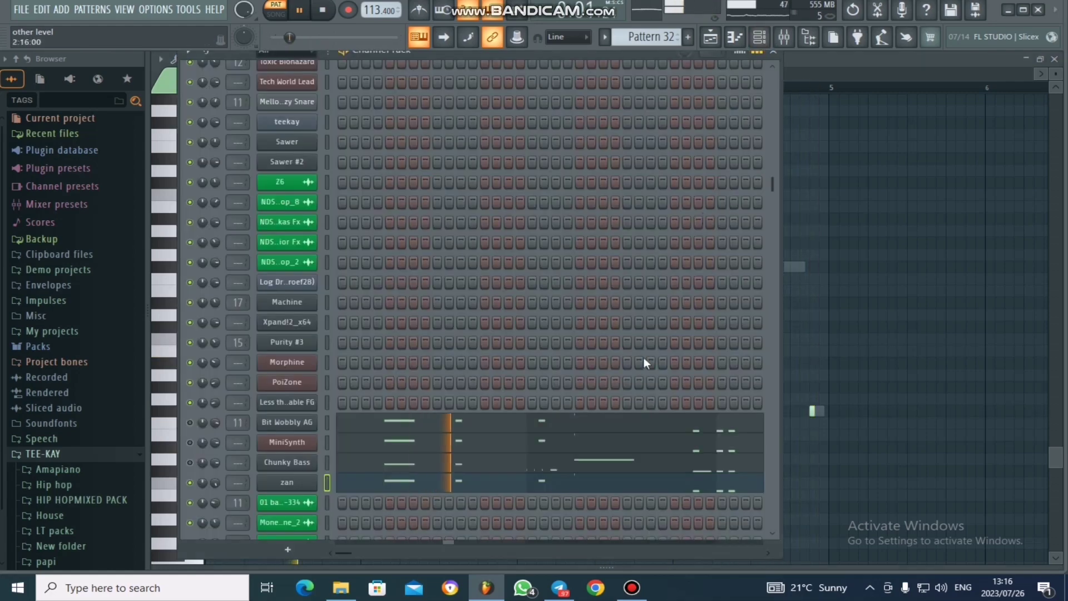
# - Unmute Bit Wobbly AG, MiniSynth and Chunky Bass, and play Pattern 32 with all four bass channels together
pyautogui.scroll(-3, 328, 346)
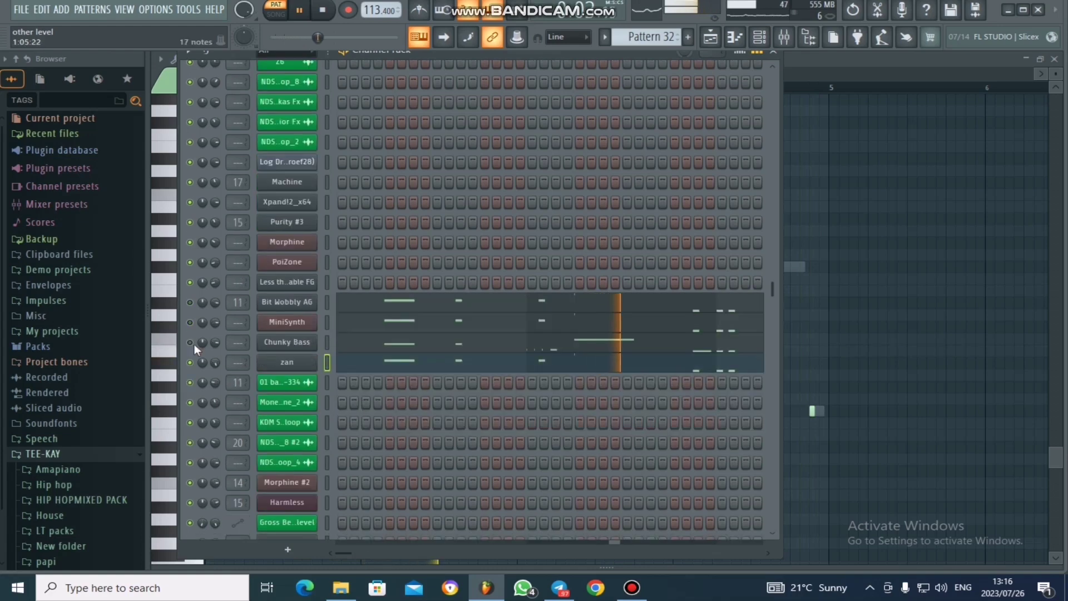
pyautogui.press('space')
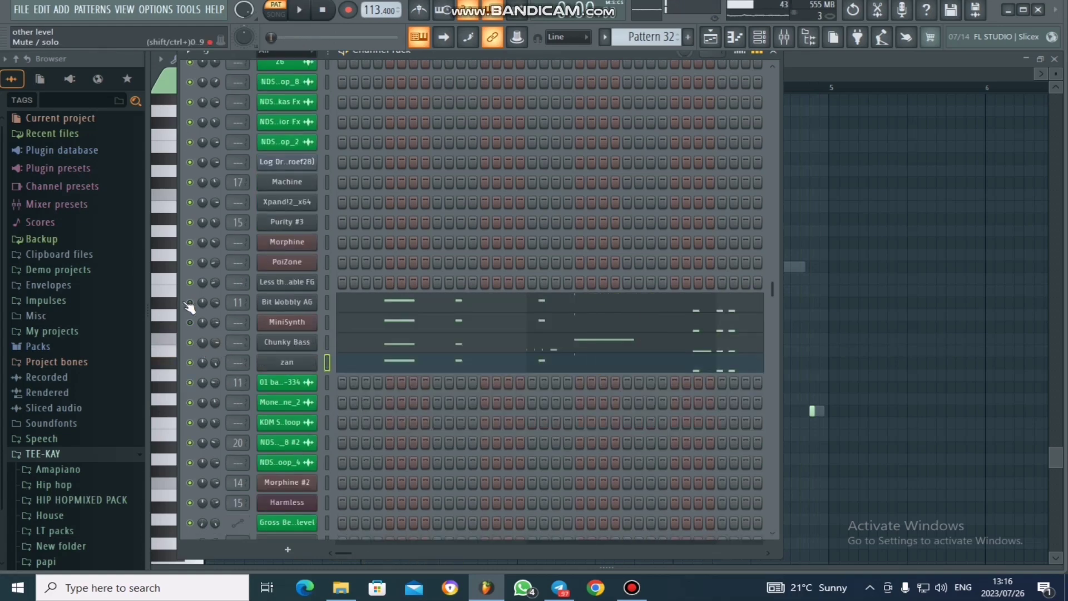
pyautogui.press('space')
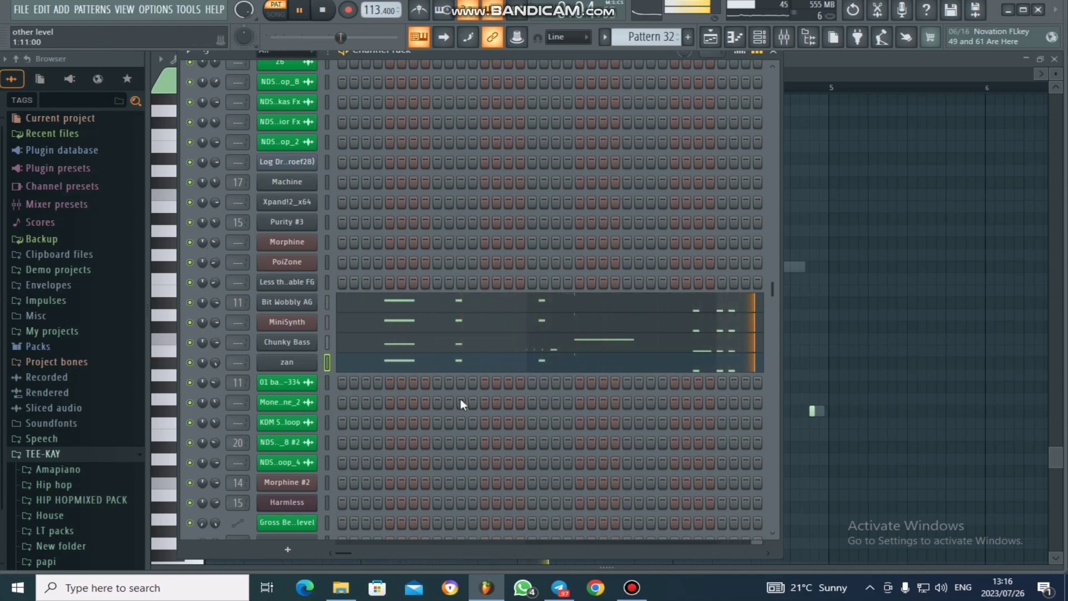
# - Open Pattern 33 from Track 14 of the playlist and view Bit Wobbly AG's notes from the first bar
pyautogui.click(722, 34)
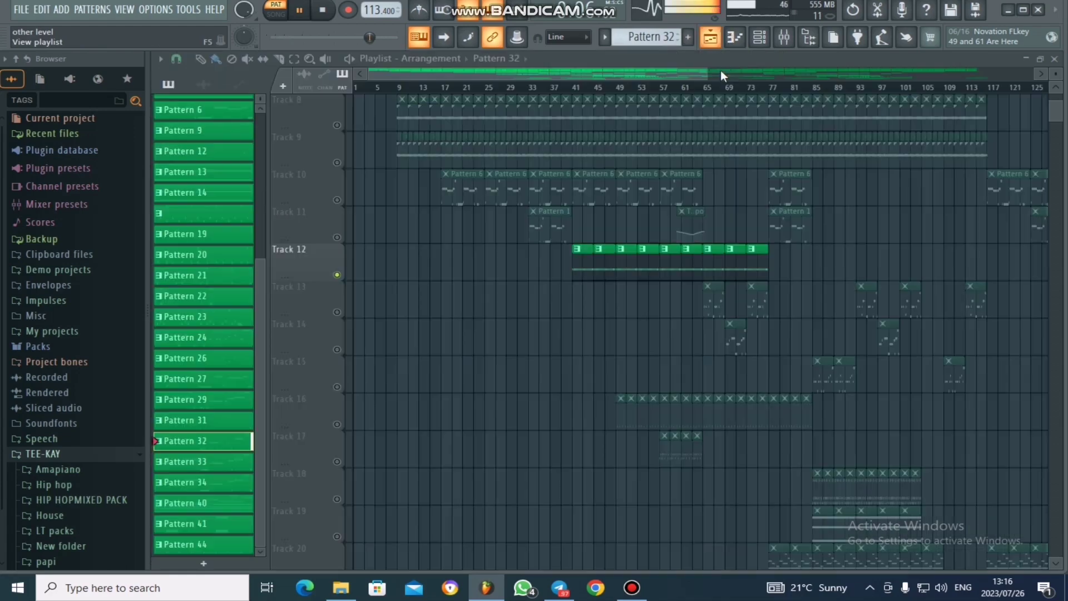
pyautogui.scroll(-2, 542, 334)
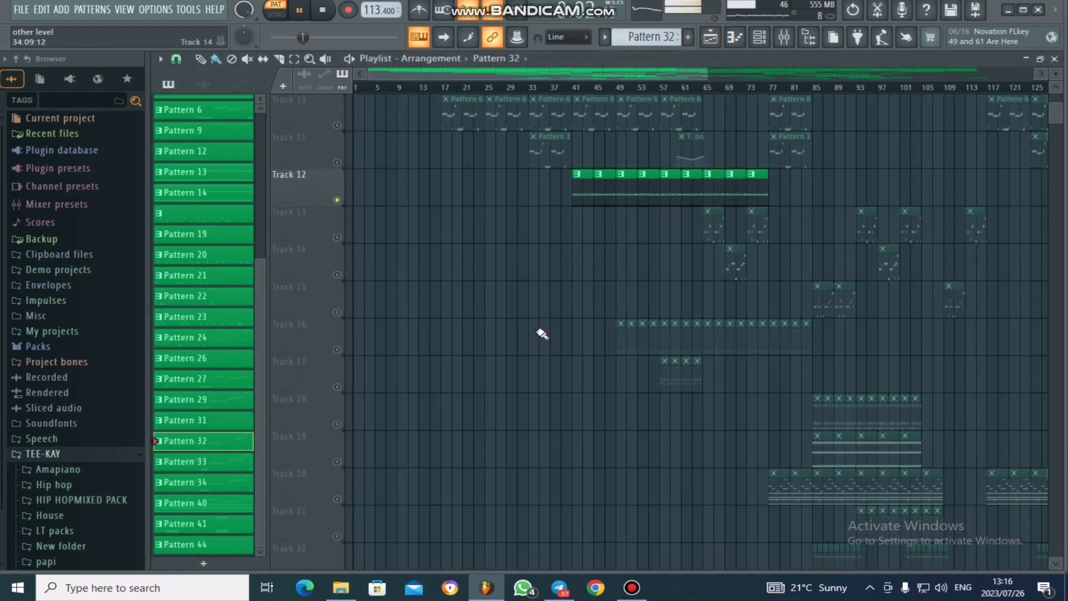
pyautogui.doubleClick(734, 272)
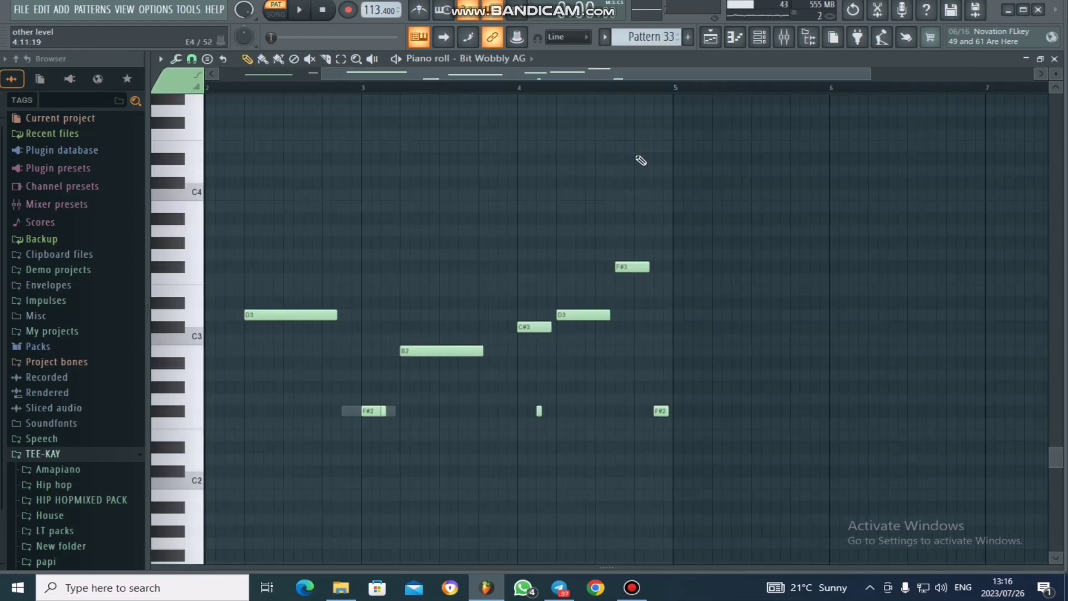
pyautogui.scroll(-2, 675, 114)
pyautogui.hscroll(-2, 636, 71)
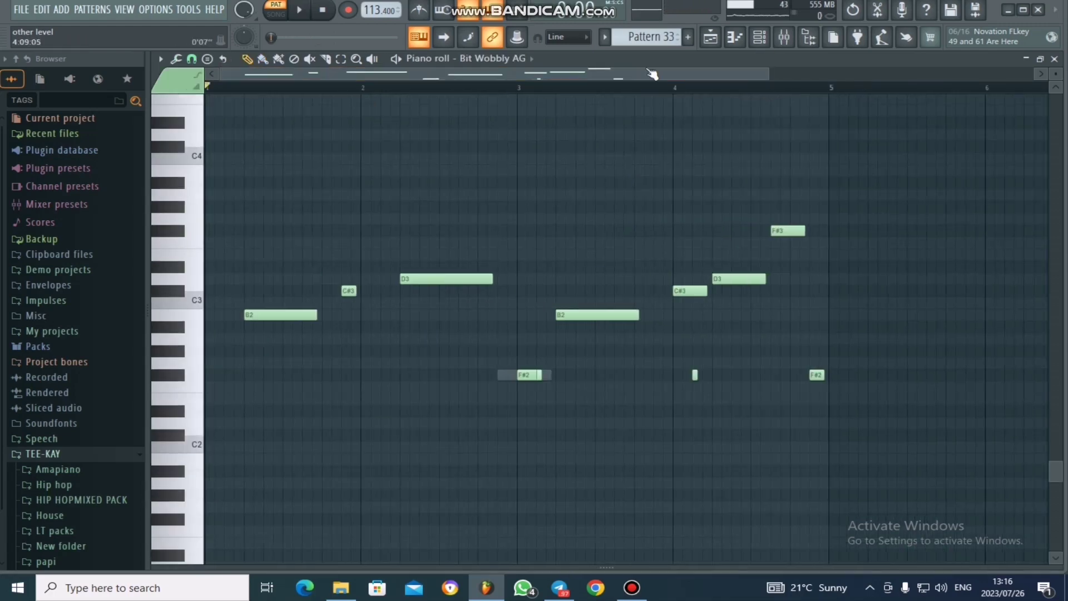
# - Play Bit Wobbly AG's Pattern 33 notes with MiniSynth, Chunky Bass and zan muted, and return to the channel rack
pyautogui.press('F6')
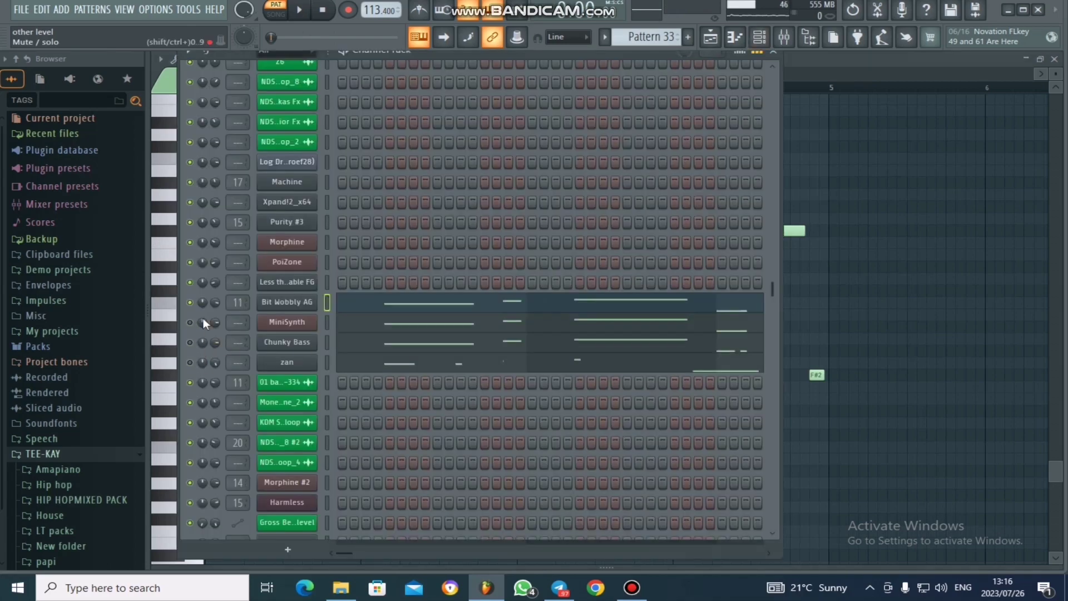
pyautogui.press('F5')
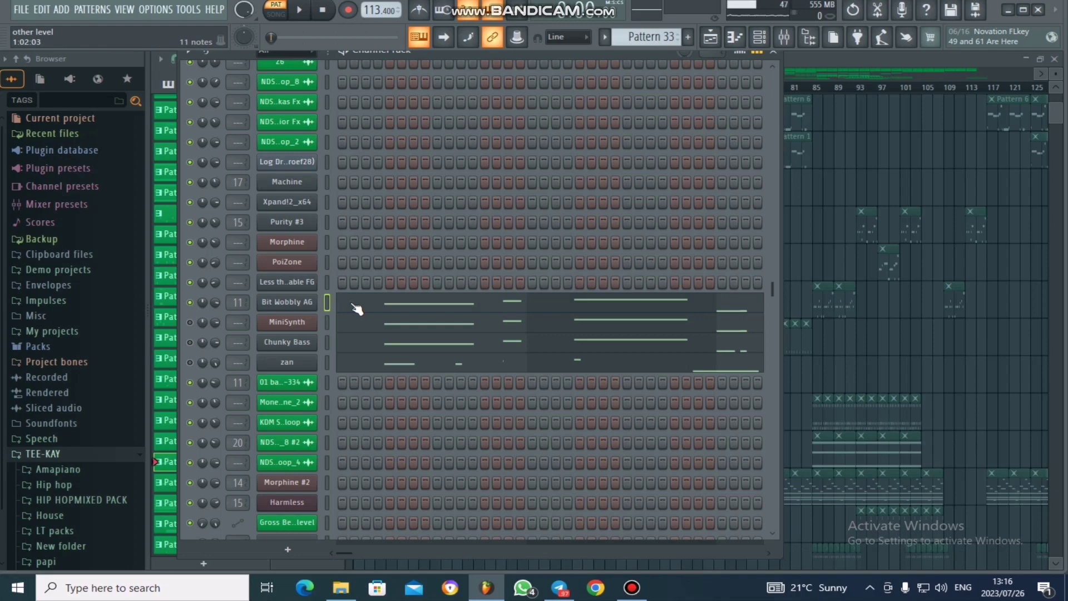
pyautogui.click(356, 309)
pyautogui.press('space')
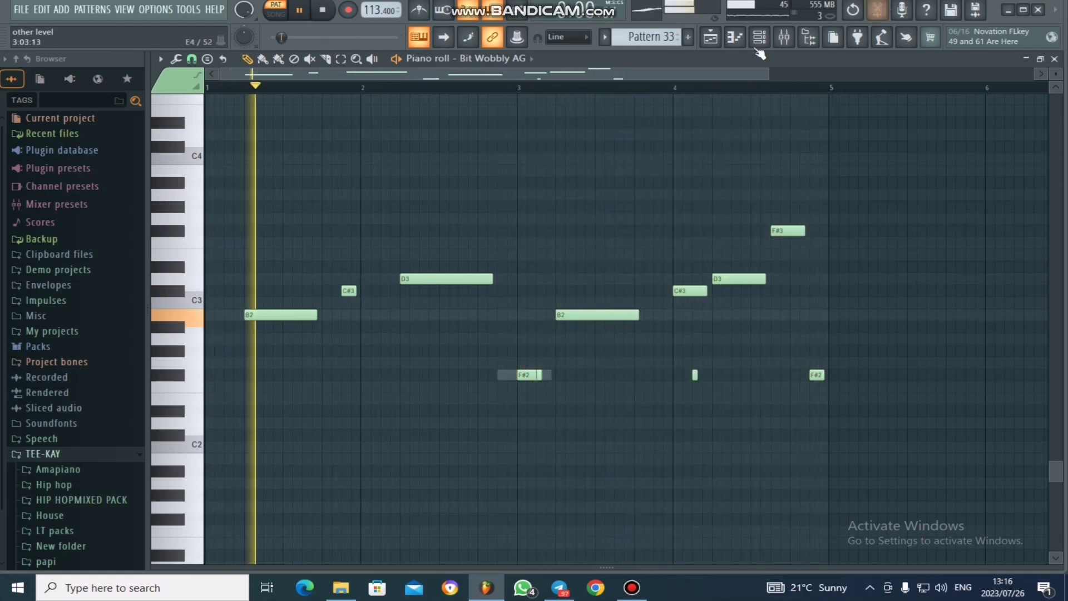
pyautogui.press('F6')
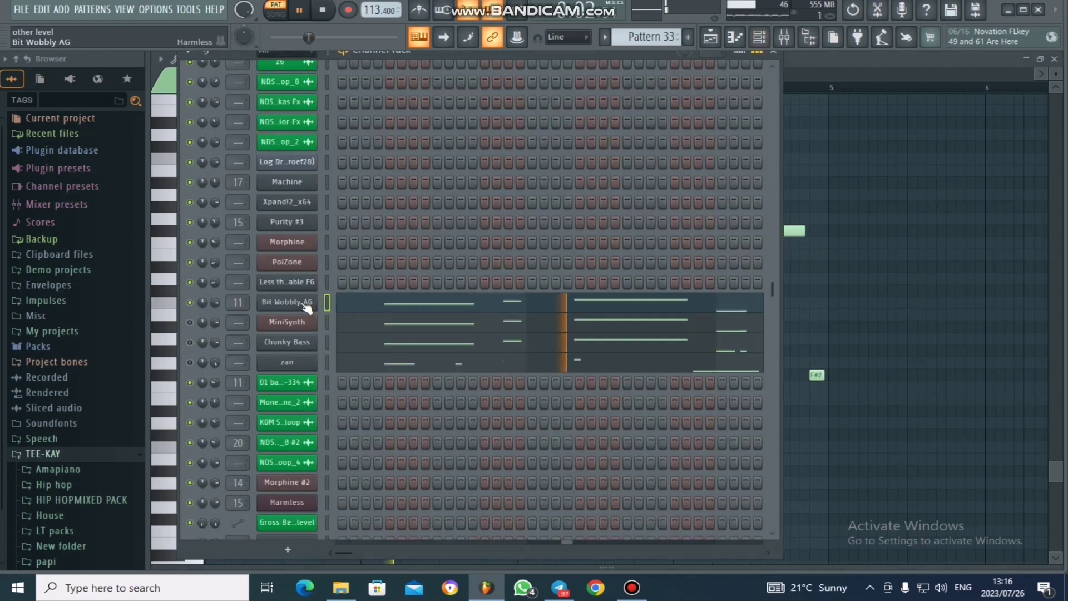
# - Inspect the Bit Wobbly AG synth, close it and stop playback
pyautogui.click(287, 302)
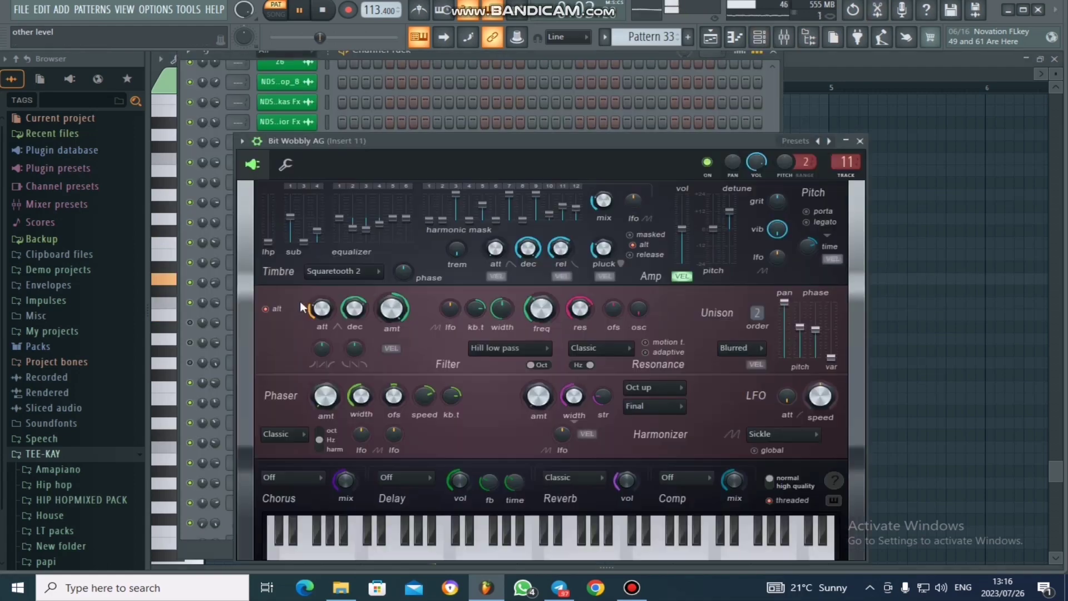
pyautogui.click(860, 143)
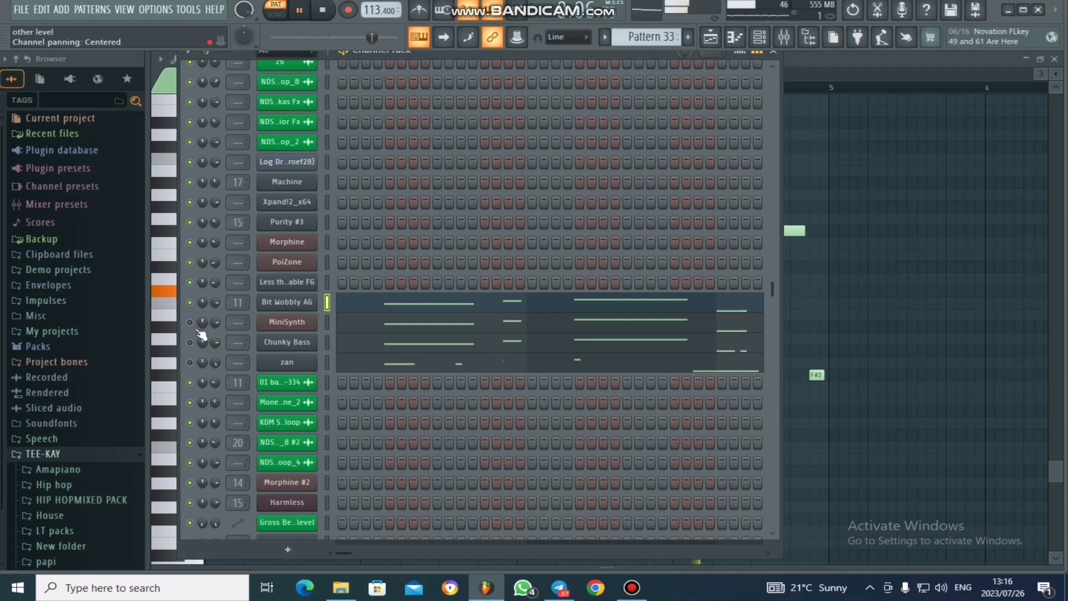
pyautogui.press('space')
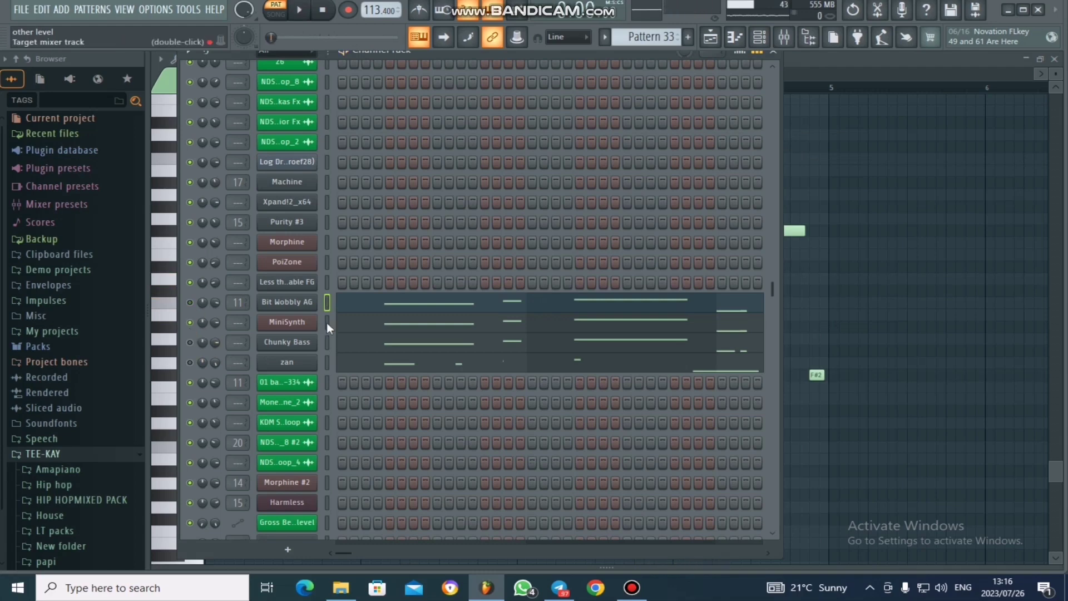
# - Play MiniSynth's Pattern 33 notes with Bit Wobbly AG, Chunky Bass and zan muted, and return to the channel rack
pyautogui.click(367, 327)
pyautogui.press('space')
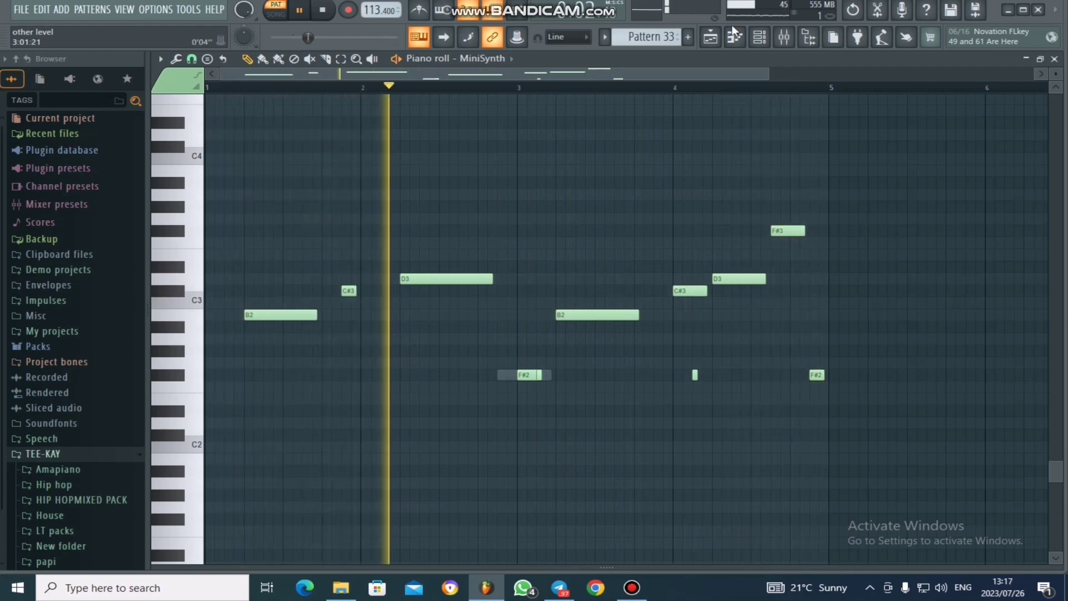
pyautogui.click(760, 37)
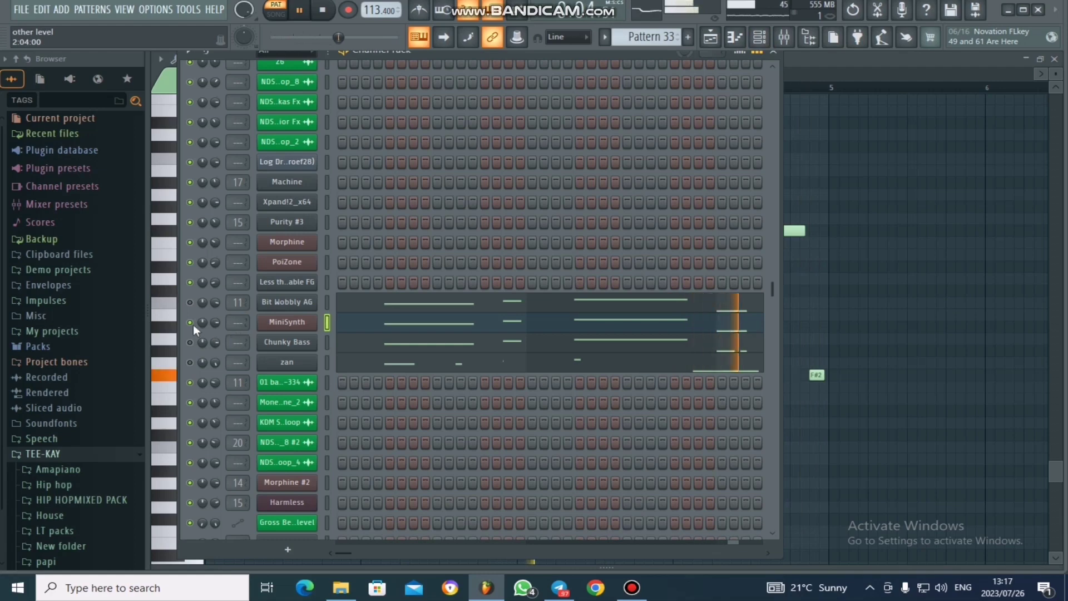
# - Inspect MiniSynth's oscillator page, close the synth, and play Pattern 33 with Bit Wobbly AG and MiniSynth together
pyautogui.click(278, 325)
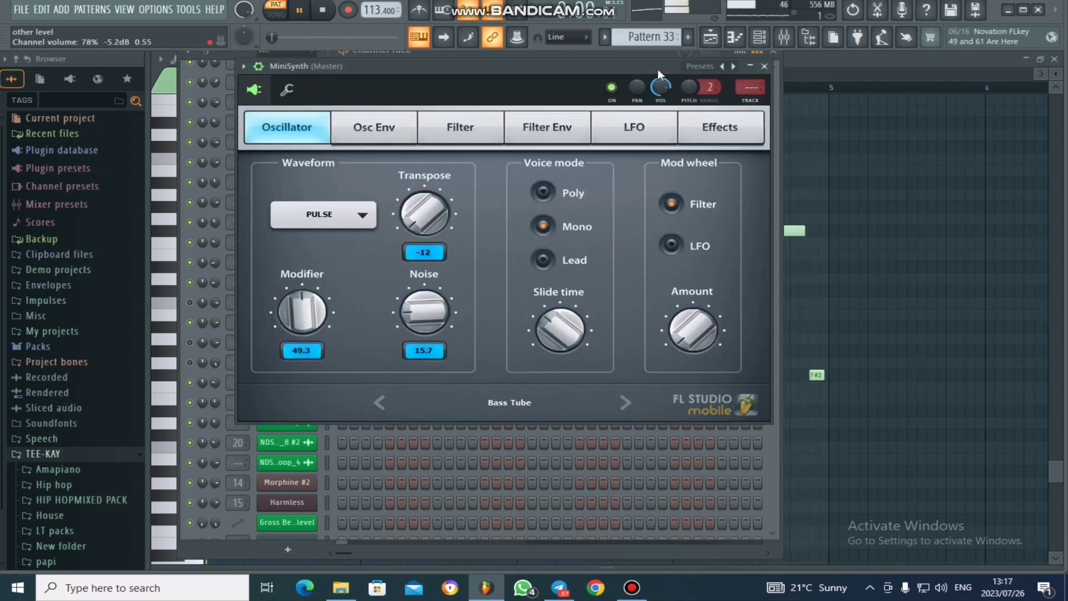
pyautogui.moveTo(658, 69); pyautogui.dragTo(675, 107)
pyautogui.press('Escape')
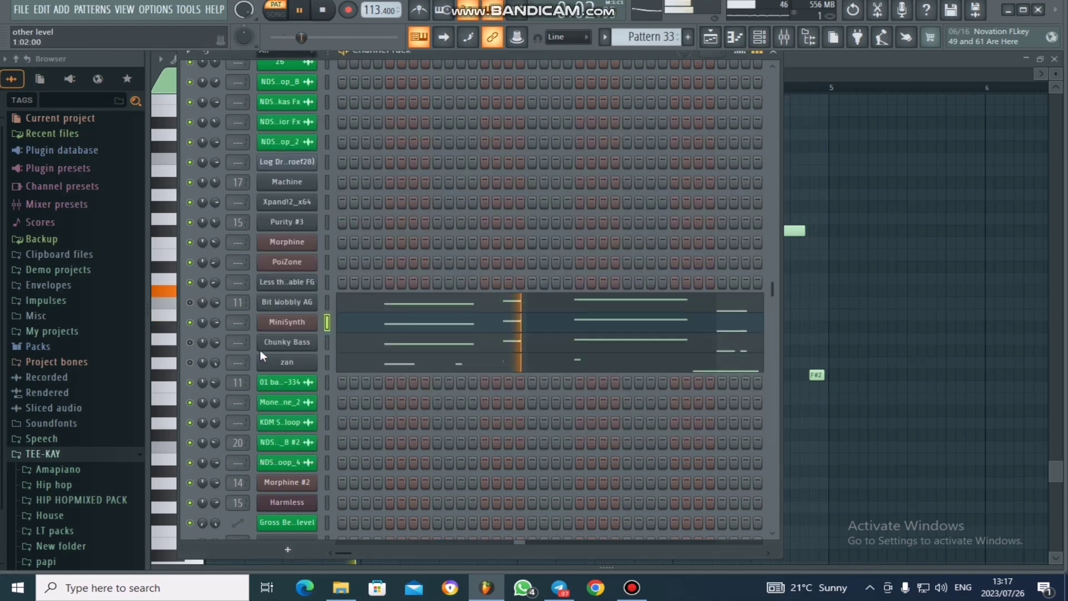
pyautogui.press('space')
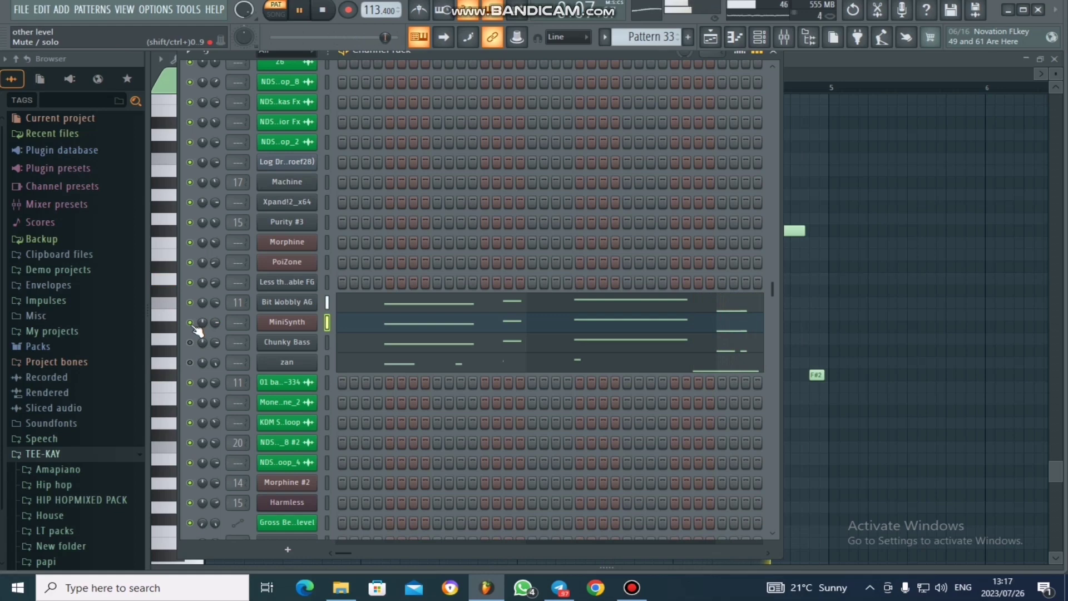
pyautogui.press('space')
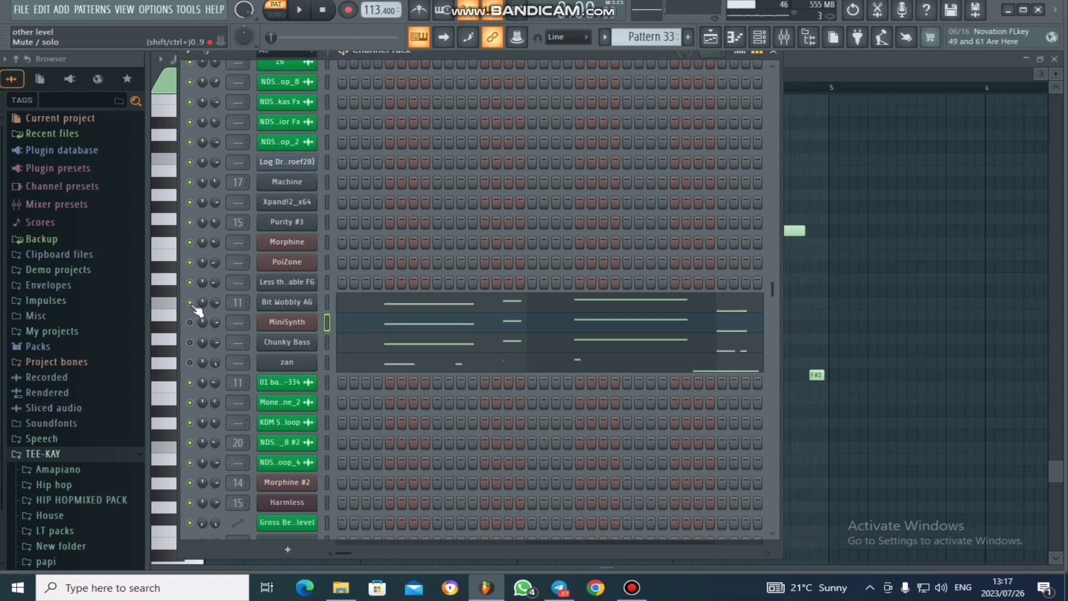
# - Play Chunky Bass's Pattern 33 notes with Bit Wobbly AG, MiniSynth and zan muted, and return to the channel rack
pyautogui.click(376, 350)
pyautogui.press('space')
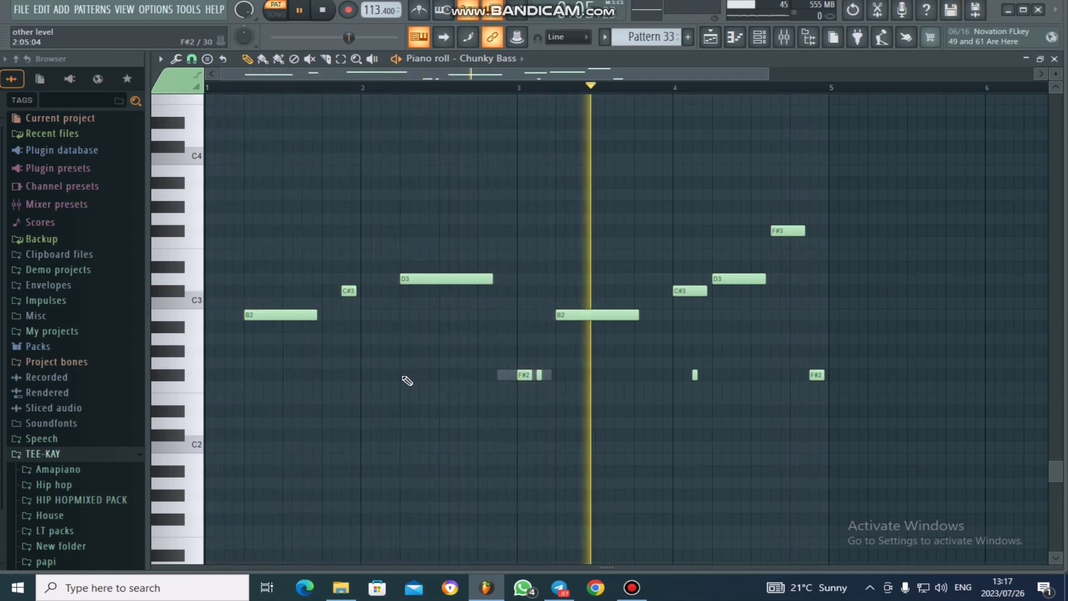
pyautogui.click(761, 38)
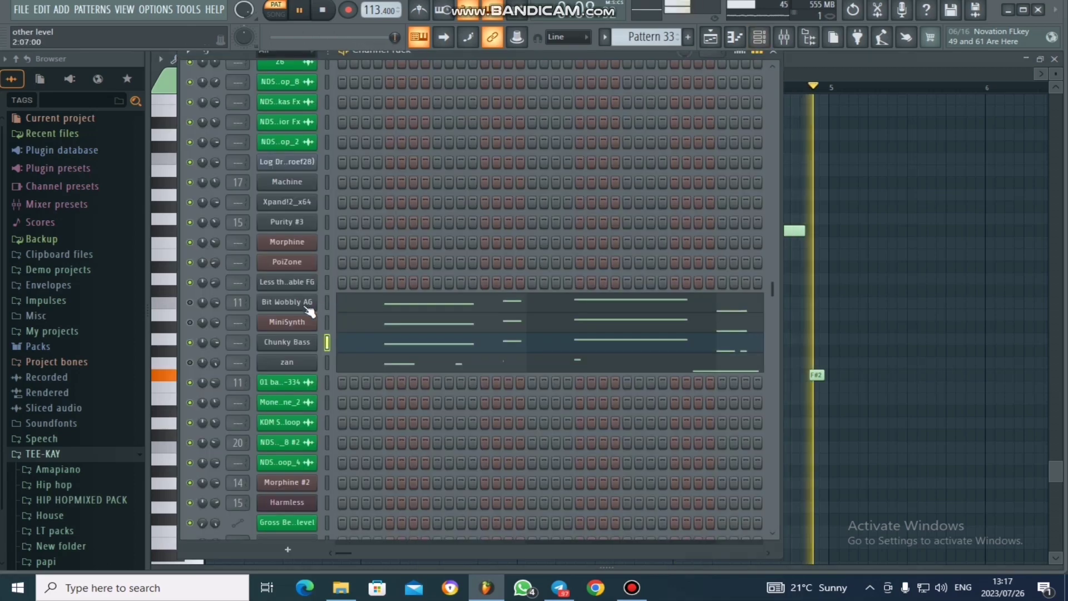
# - Inspect the Chunky Bass synth and its preset list for Pattern 33, and close it without switching preset
pyautogui.click(288, 342)
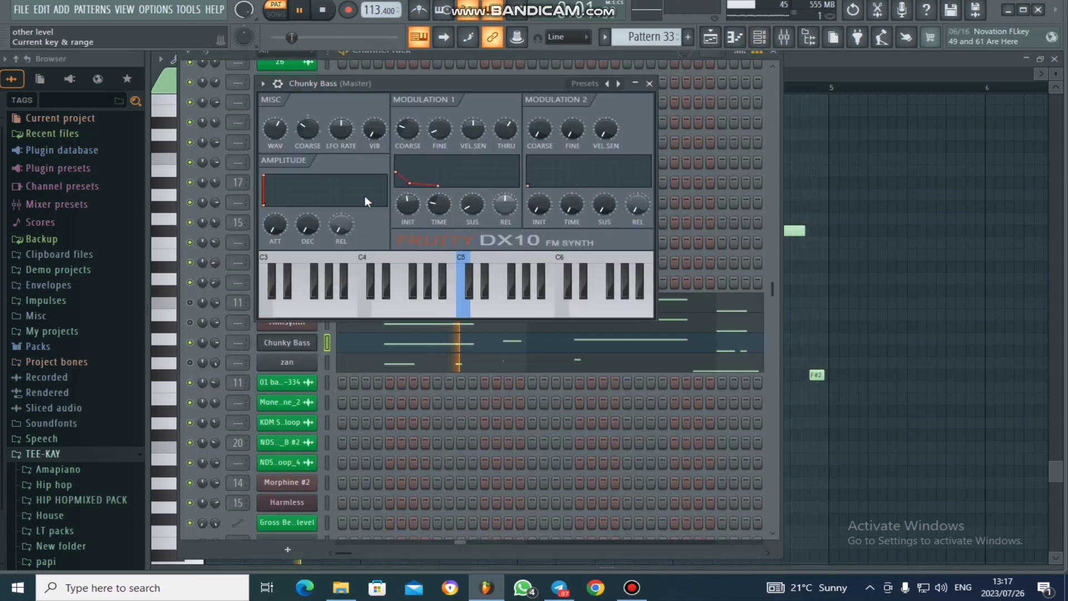
pyautogui.rightClick(622, 82)
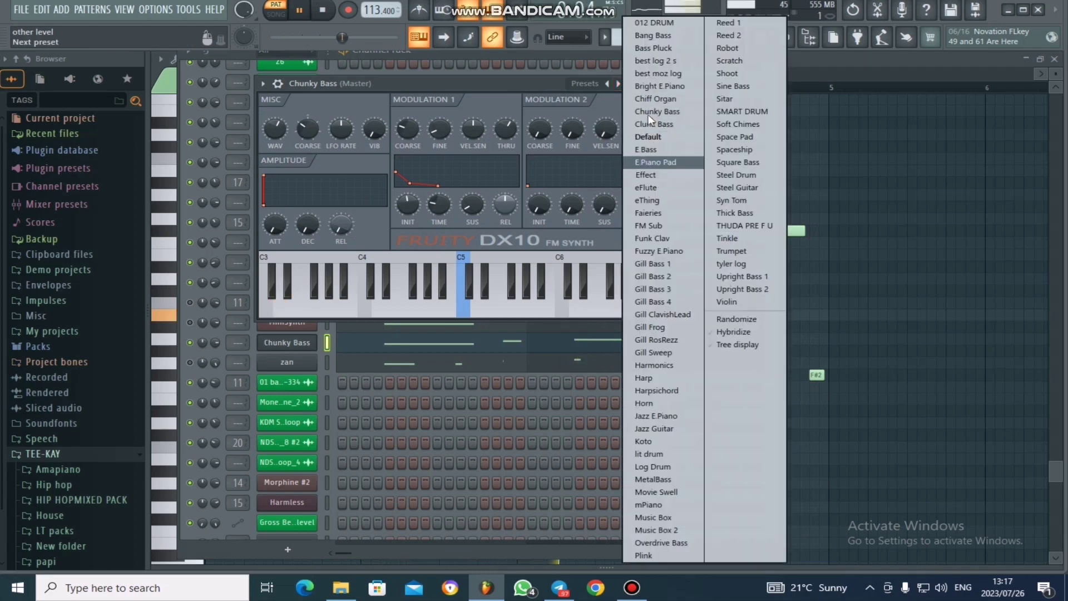
pyautogui.click(516, 86)
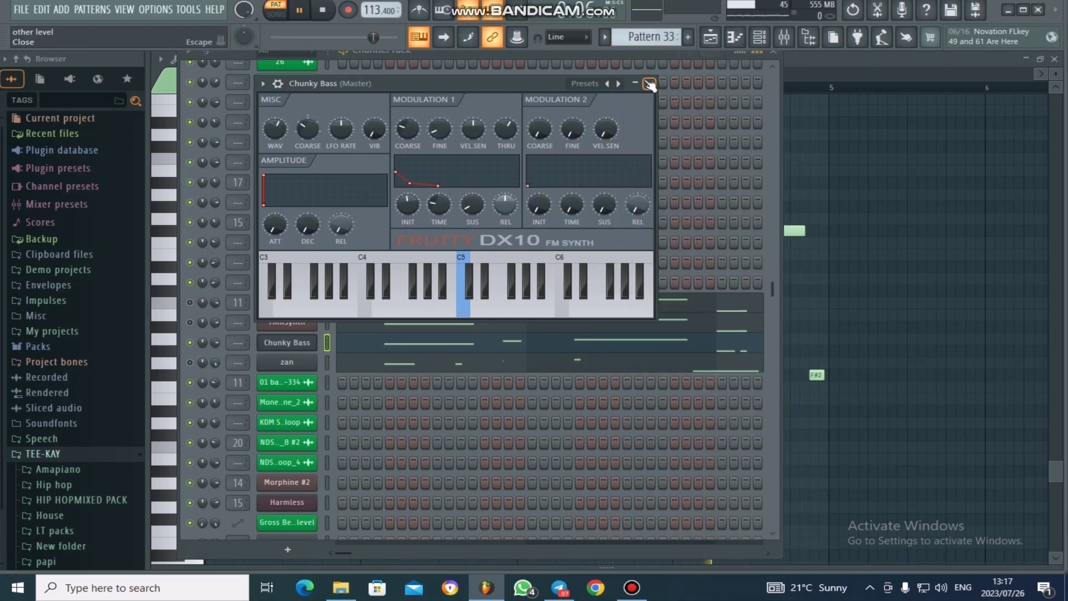
pyautogui.click(649, 84)
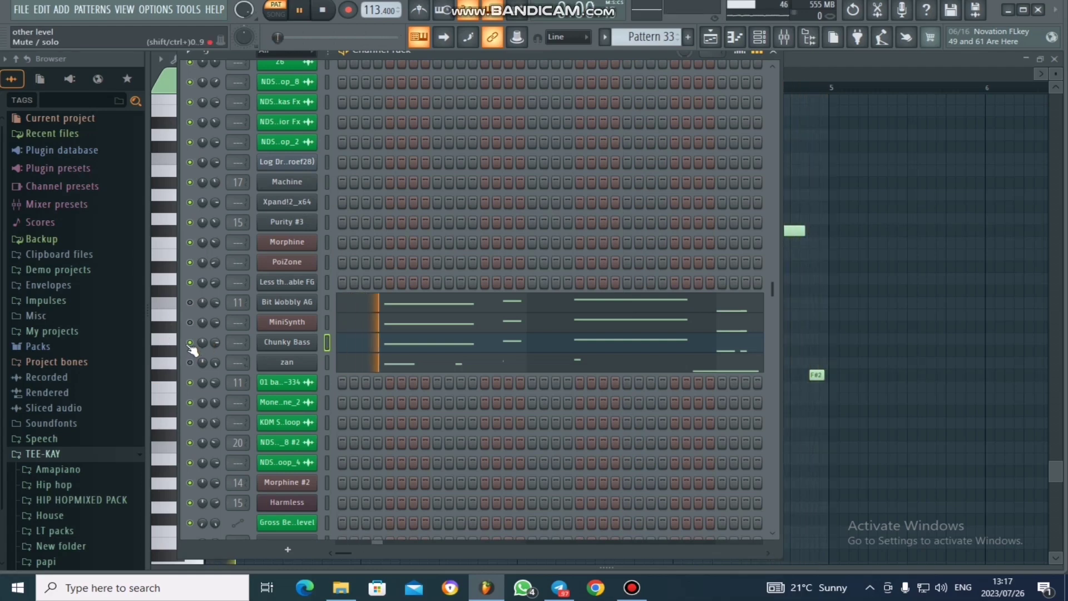
# - Play Pattern 33 with MiniSynth unmuted alongside Chunky Bass, and stop playback
pyautogui.press('space')
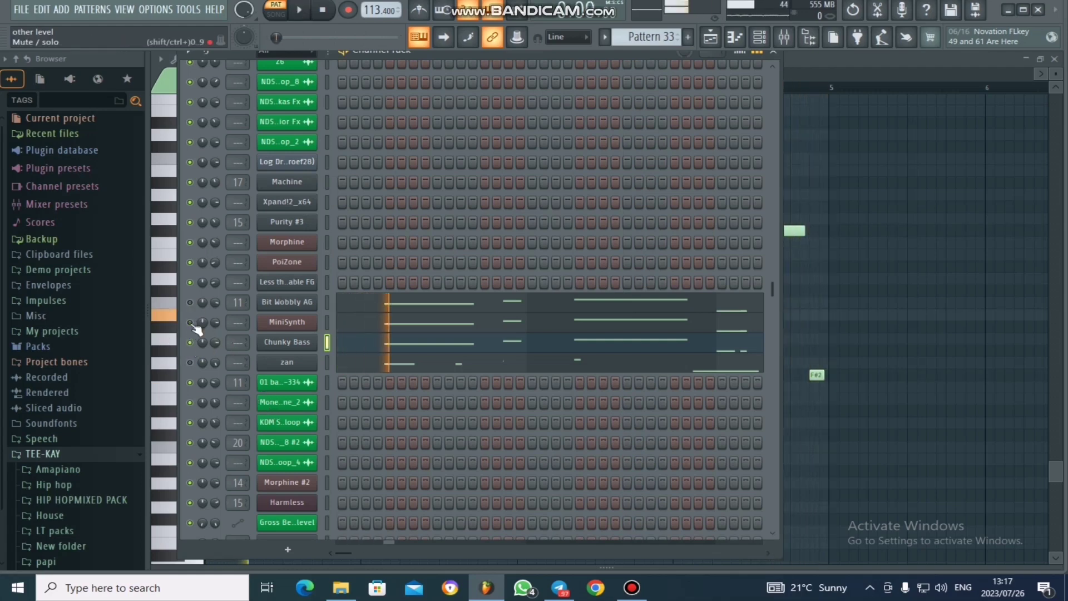
pyautogui.press('space')
pyautogui.click(189, 322)
pyautogui.press('space')
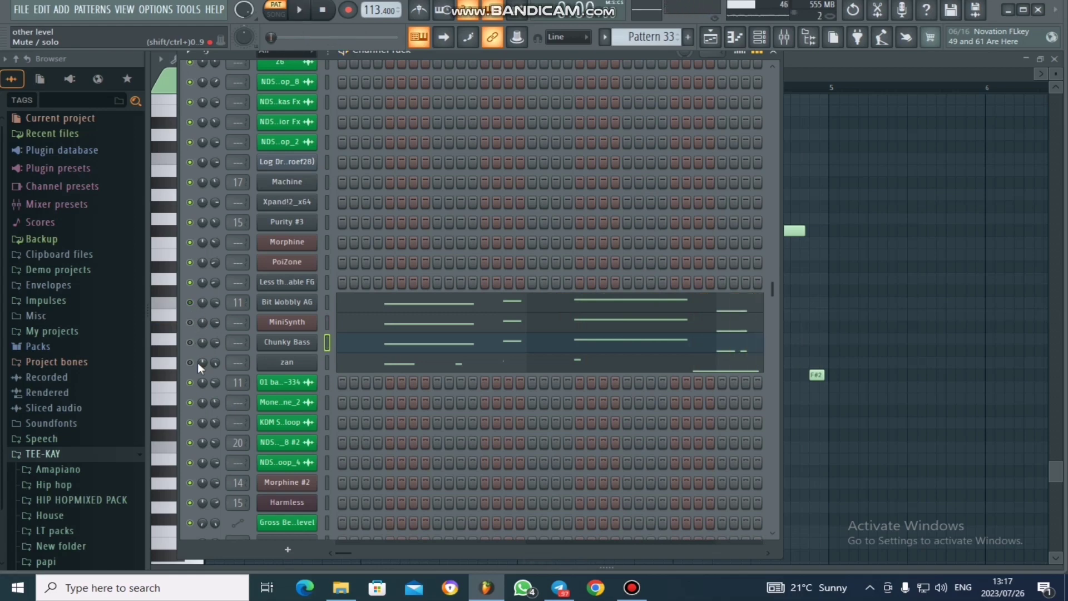
# - Play zan's Pattern 33 notes from the piano roll with the other three bass channels muted, and stop playback
pyautogui.click(356, 365)
pyautogui.press('space')
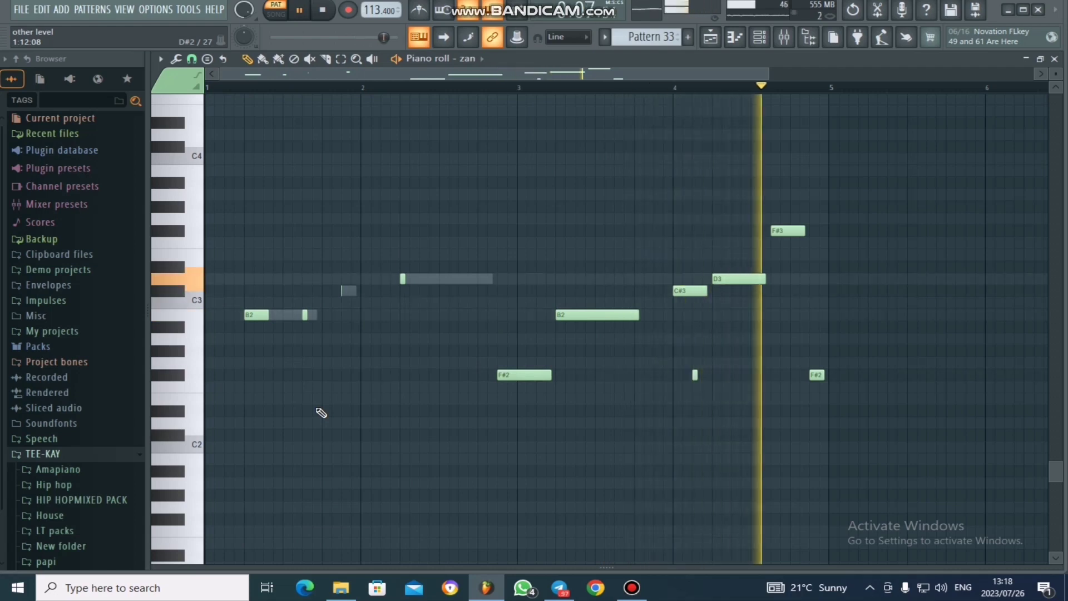
pyautogui.press('space')
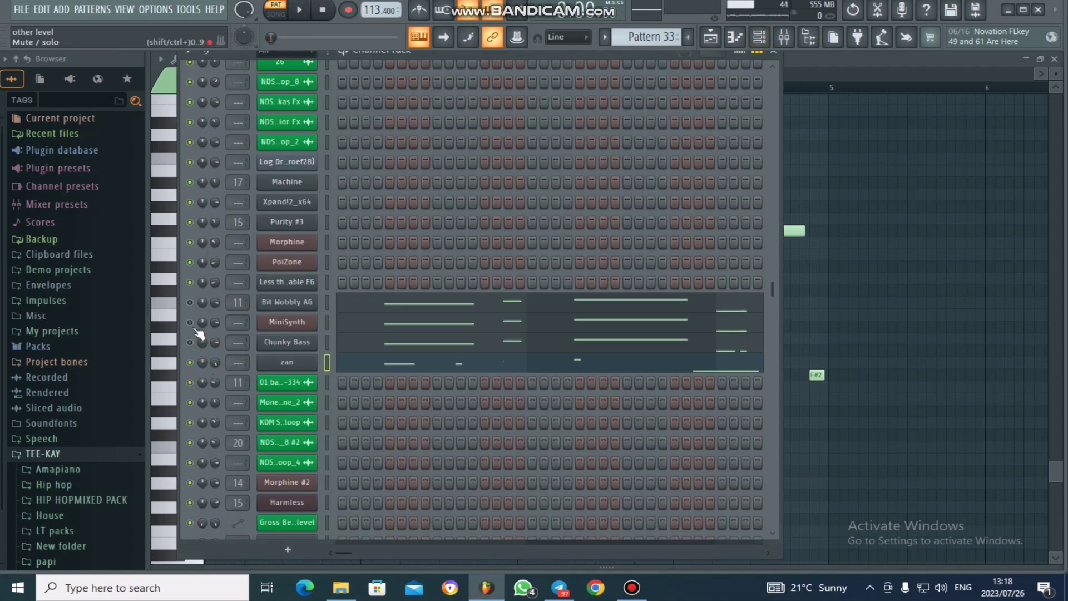
# - Inspect the zan channel's Fruity DX10 synth and its preset list, and close it without switching preset
pyautogui.click(294, 365)
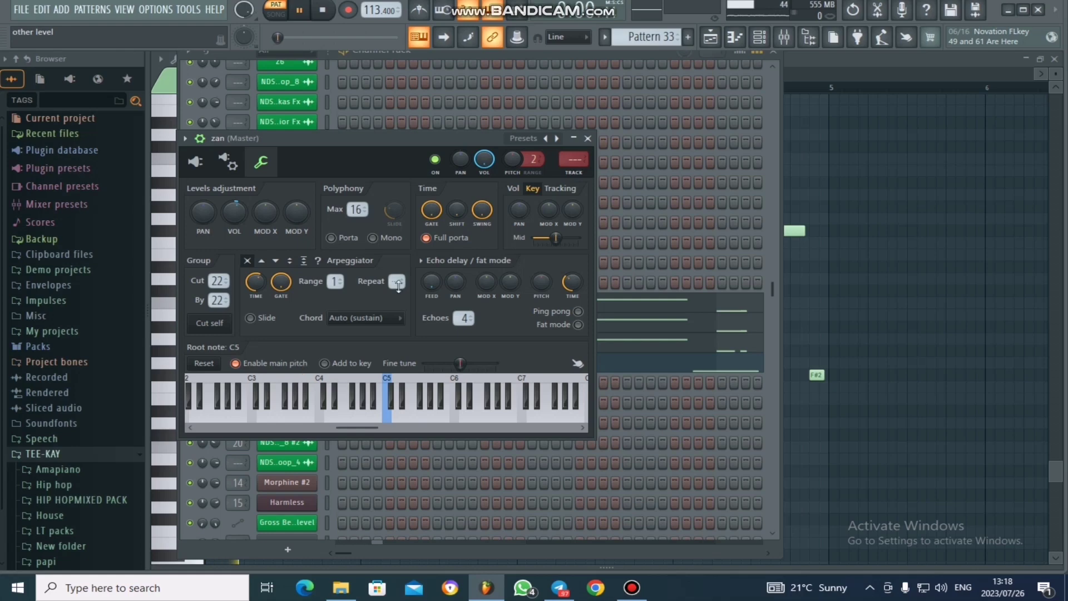
pyautogui.click(200, 165)
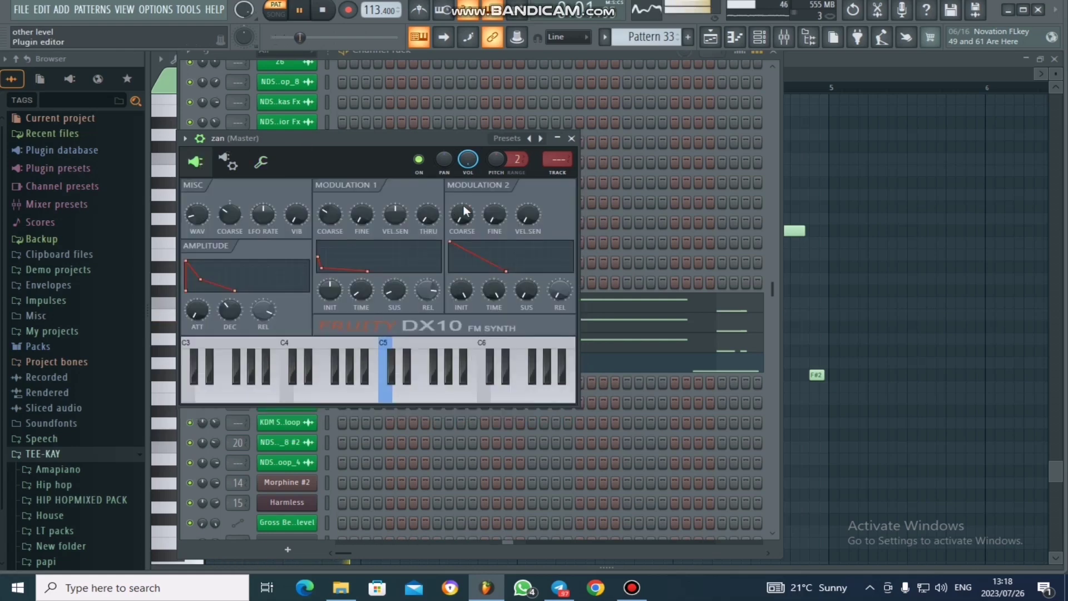
pyautogui.rightClick(540, 139)
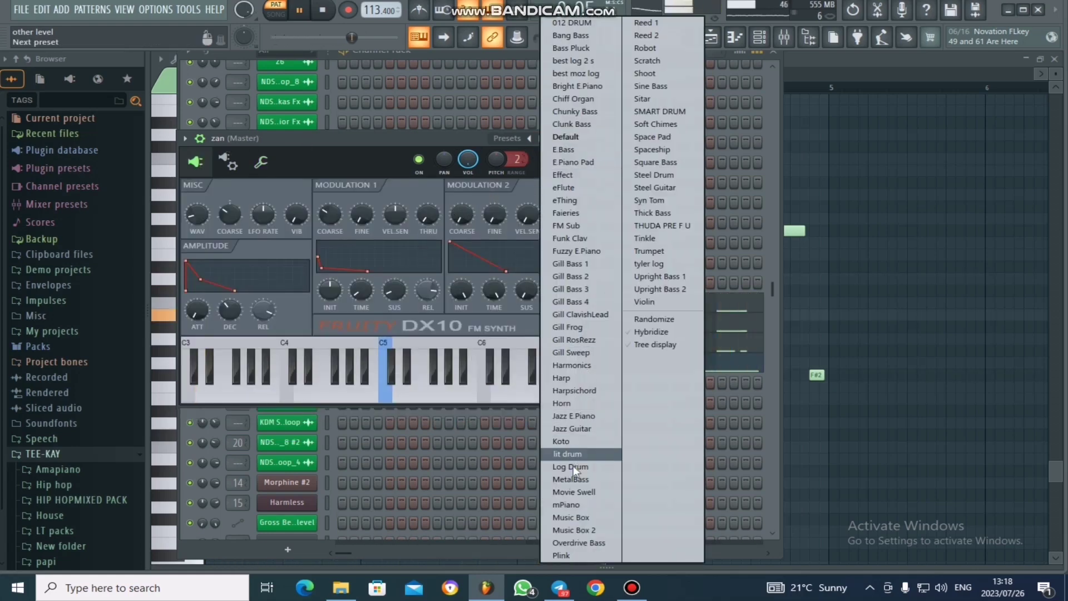
pyautogui.click(505, 142)
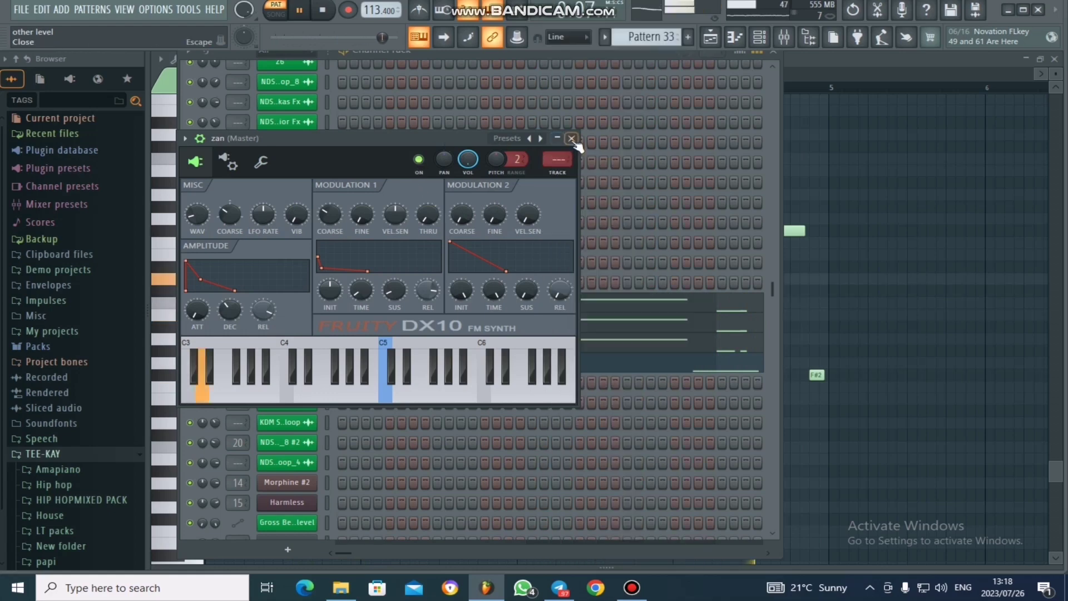
pyautogui.click(573, 139)
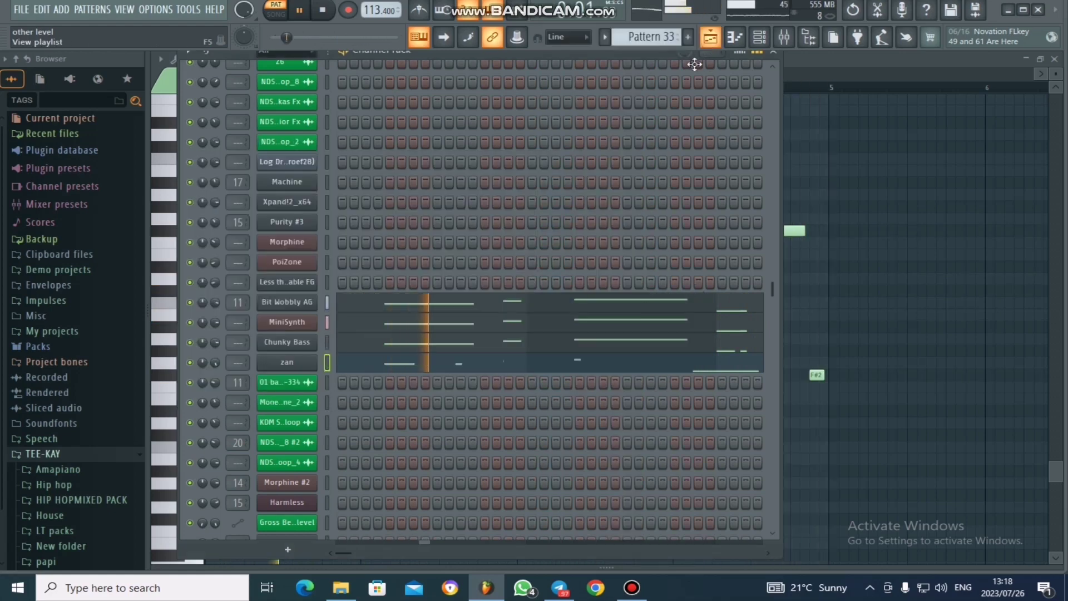
# - Return to the playlist and open Pattern 24's clip on Track 15 in the piano roll, showing its notes from bar 1
pyautogui.click(710, 39)
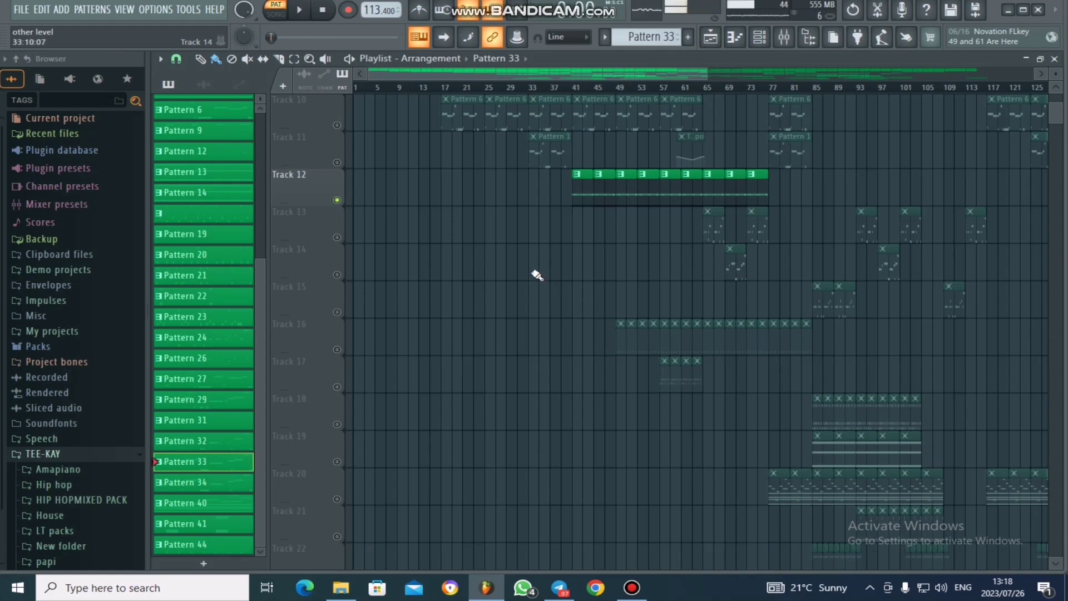
pyautogui.scroll(-1, 465, 238)
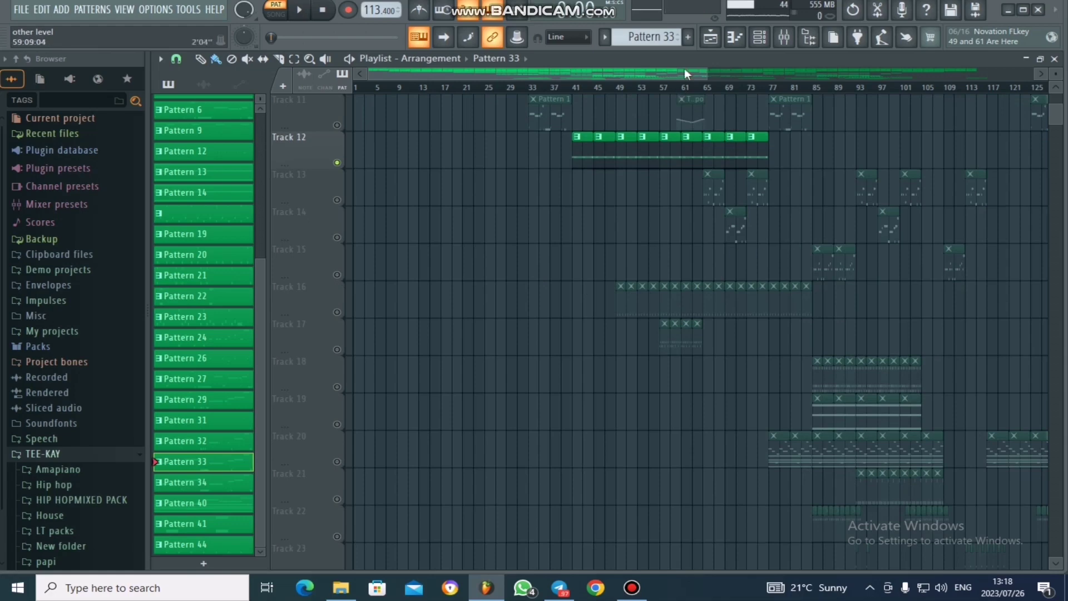
pyautogui.moveTo(686, 72); pyautogui.dragTo(749, 76)
pyautogui.scroll(1, 760, 140)
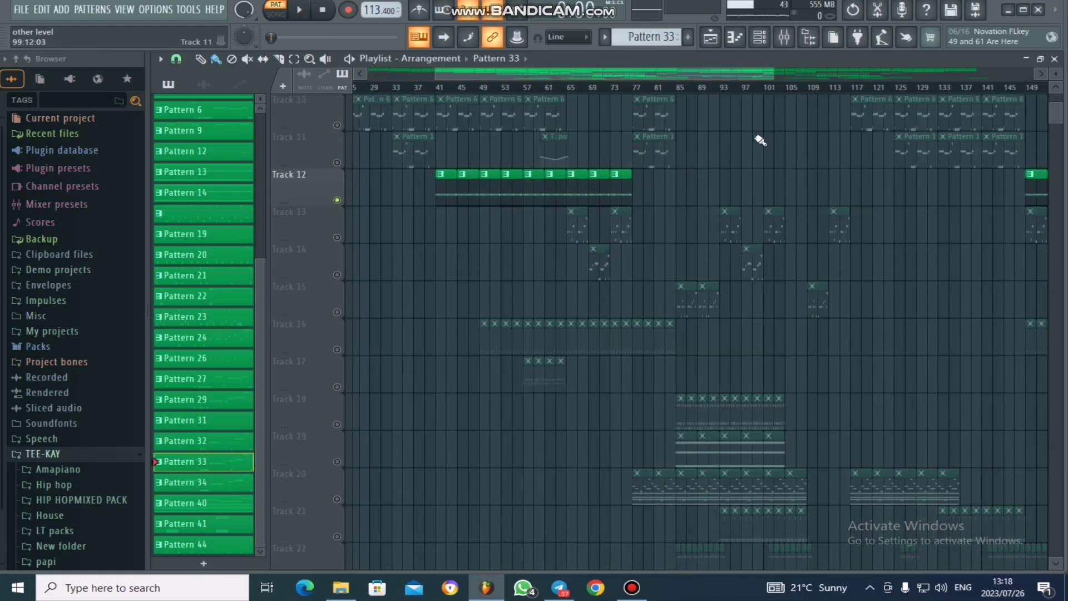
pyautogui.scroll(1, 760, 140)
pyautogui.scroll(-1, 760, 140)
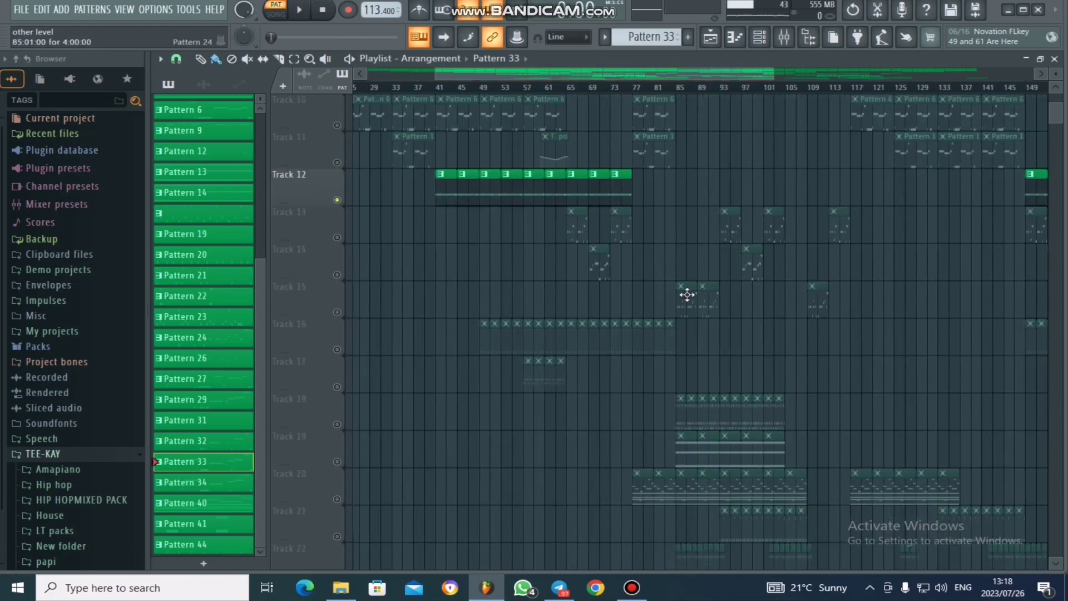
pyautogui.doubleClick(682, 307)
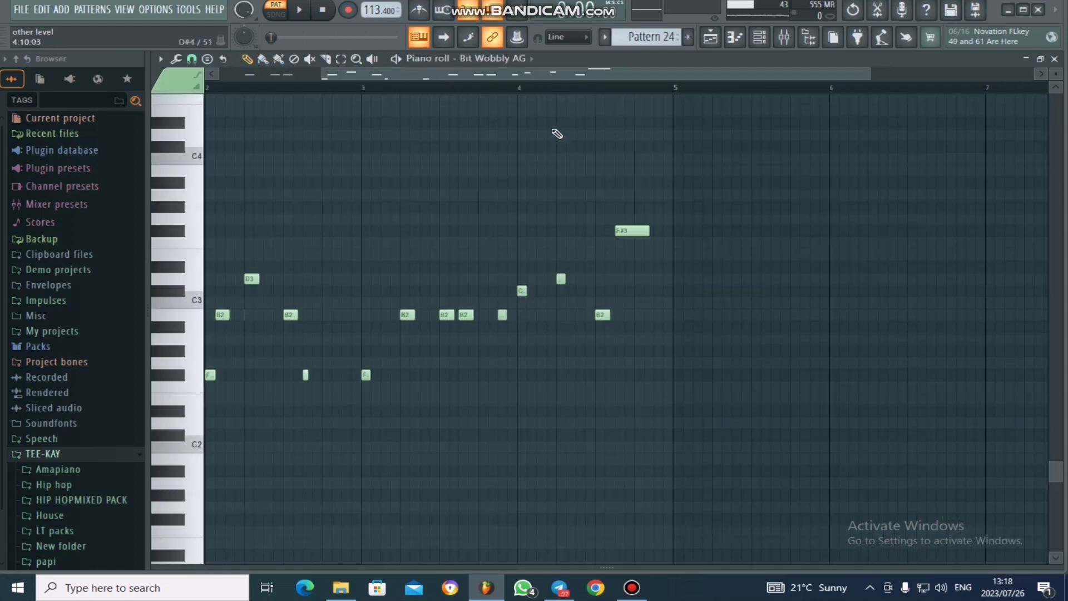
pyautogui.moveTo(340, 74); pyautogui.dragTo(232, 74)
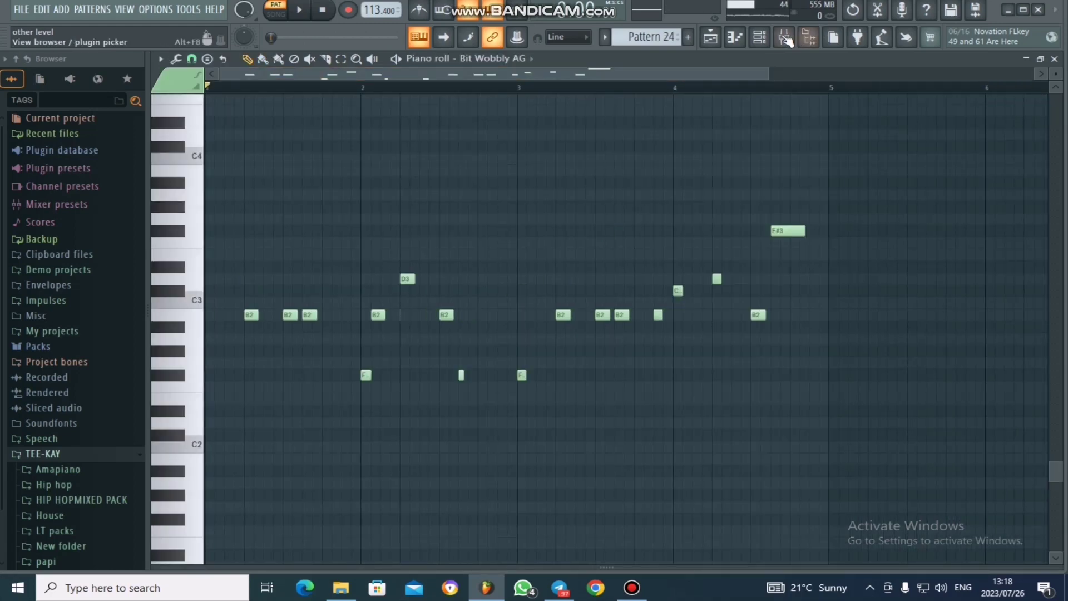
# - Play Bit Wobbly AG's Pattern 24 notes with MiniSynth, Chunky Bass and zan muted, and return to the channel rack
pyautogui.click(760, 39)
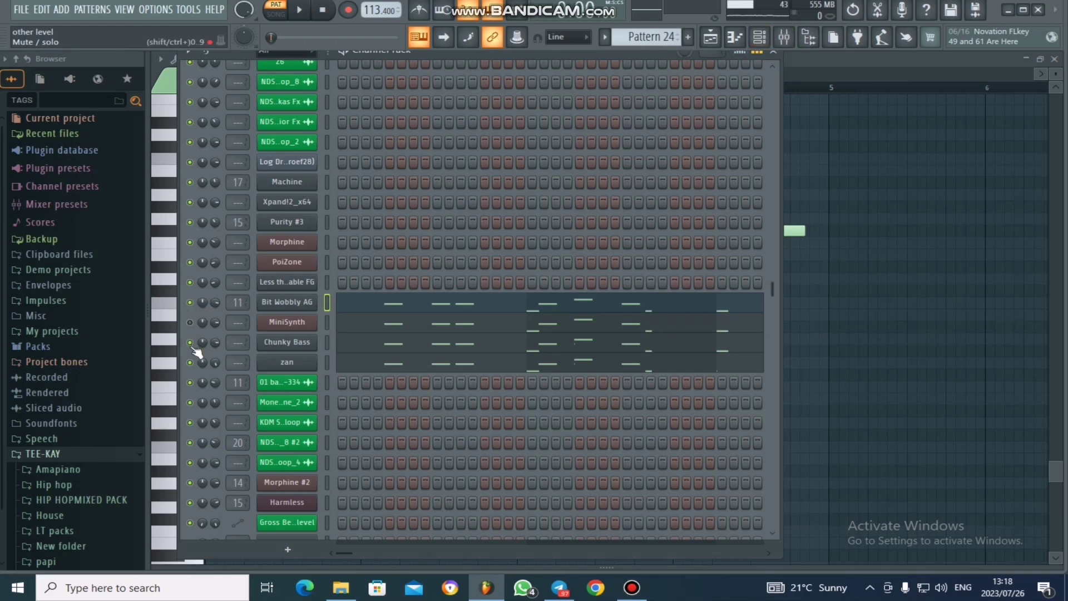
pyautogui.click(428, 309)
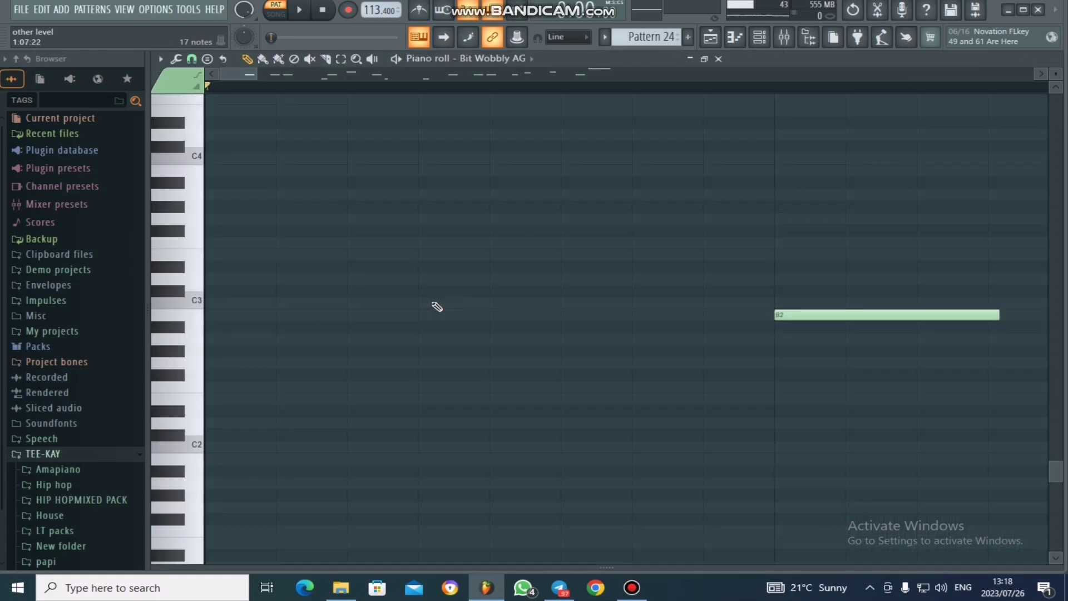
pyautogui.press('space')
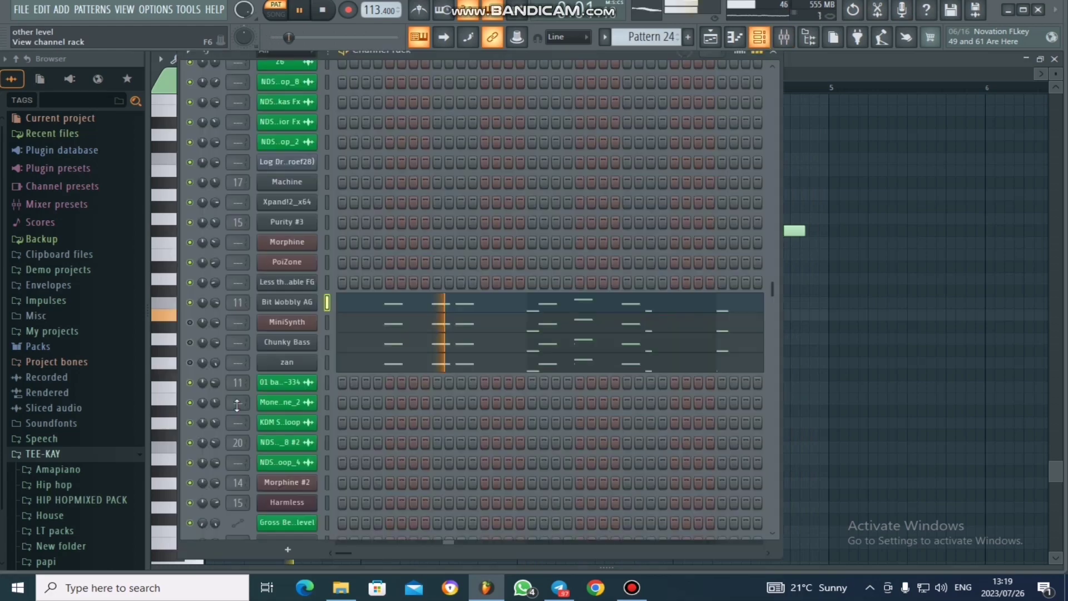
pyautogui.click(759, 36)
pyautogui.click(286, 296)
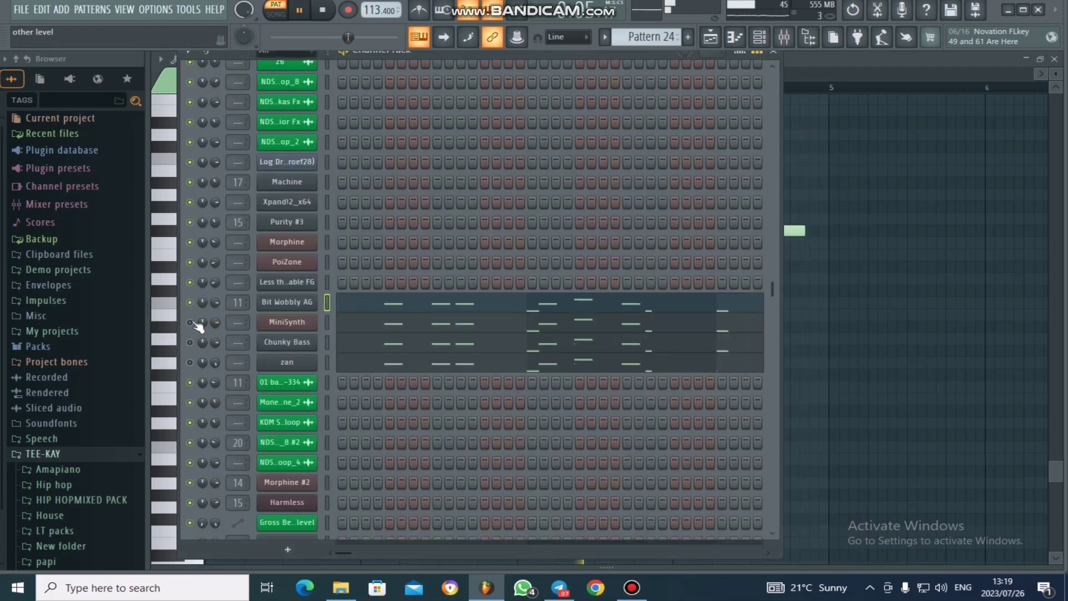
# - Play MiniSynth's Pattern 24 notes from the piano roll with the other three bass channels muted
pyautogui.click(430, 327)
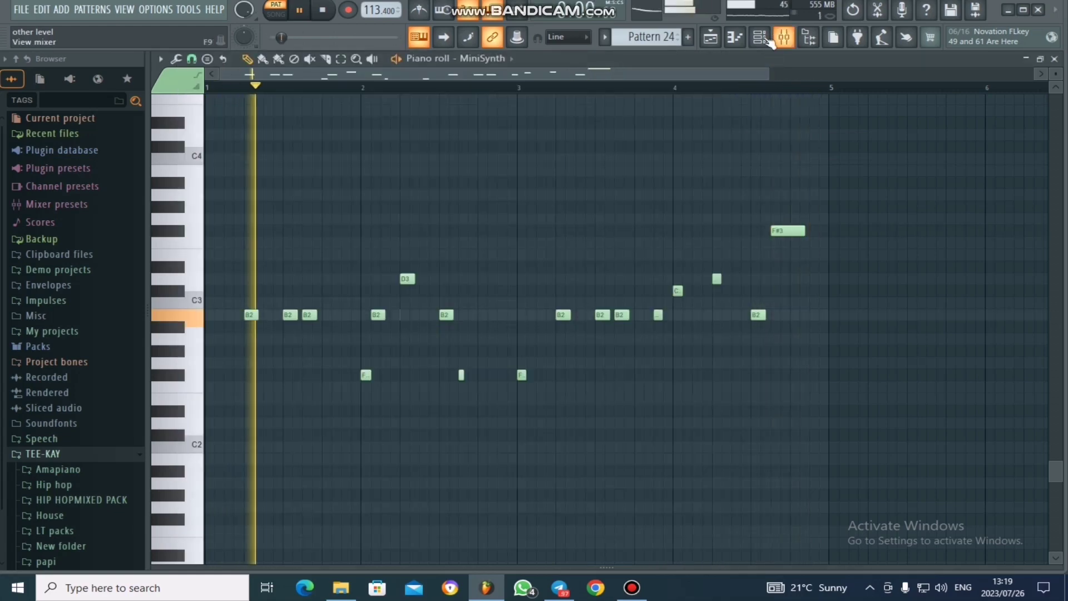
pyautogui.press('F6')
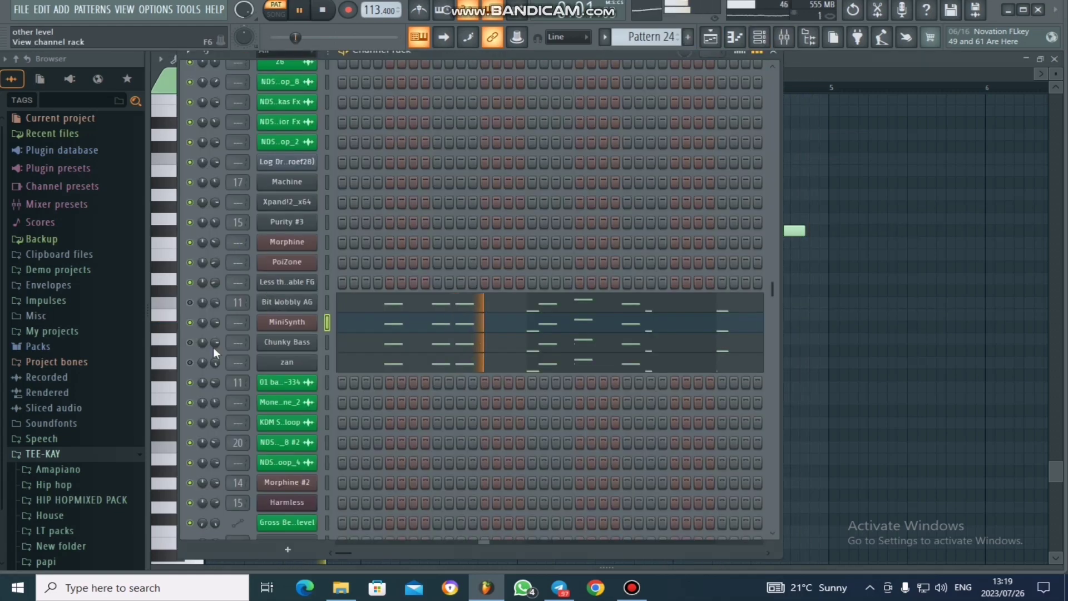
pyautogui.click(191, 307)
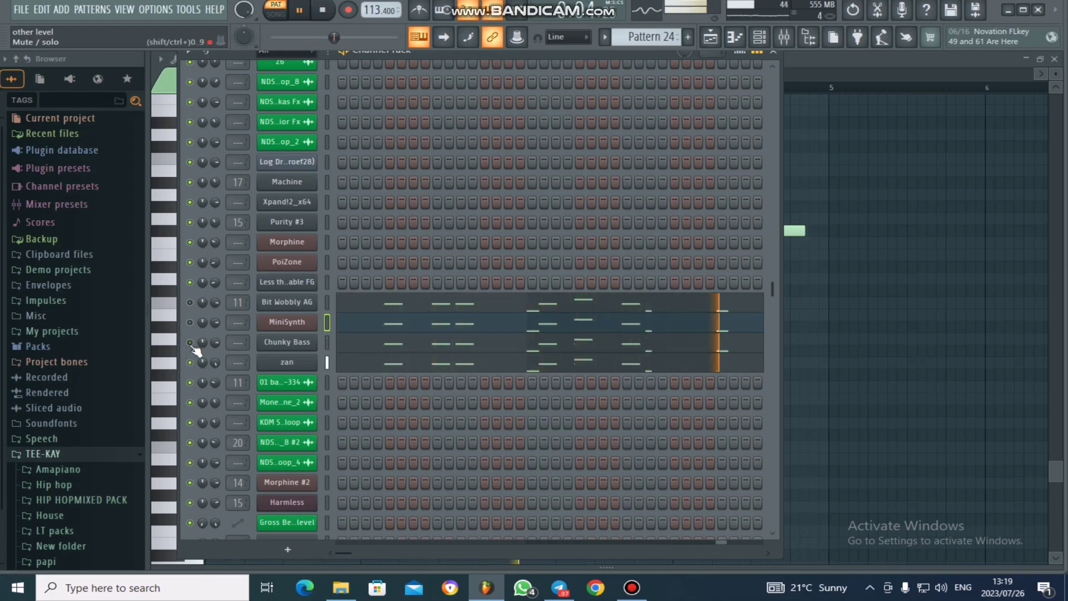
# - Play zan's Pattern 24 notes alone from the piano roll, and replay the pattern with the other bass channels unmuted
pyautogui.press('F6')
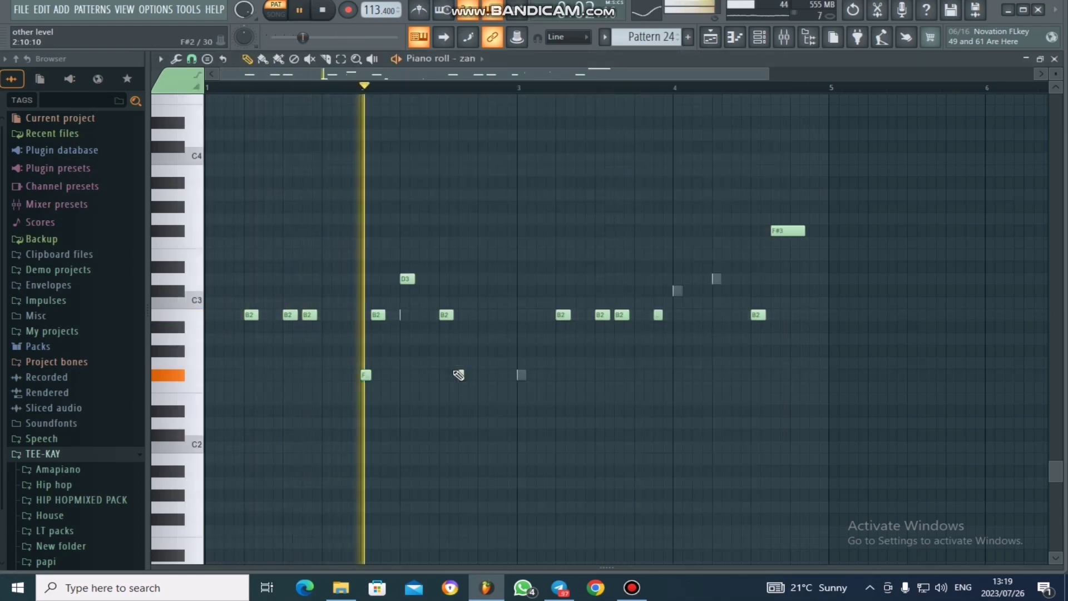
pyautogui.click(460, 374)
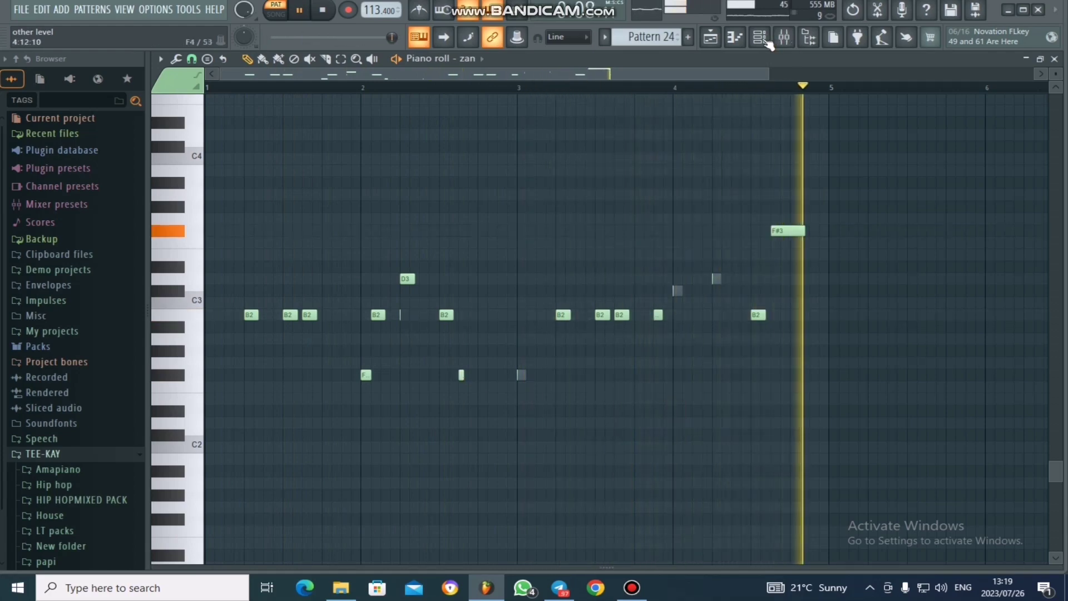
pyautogui.click(784, 37)
pyautogui.press('space')
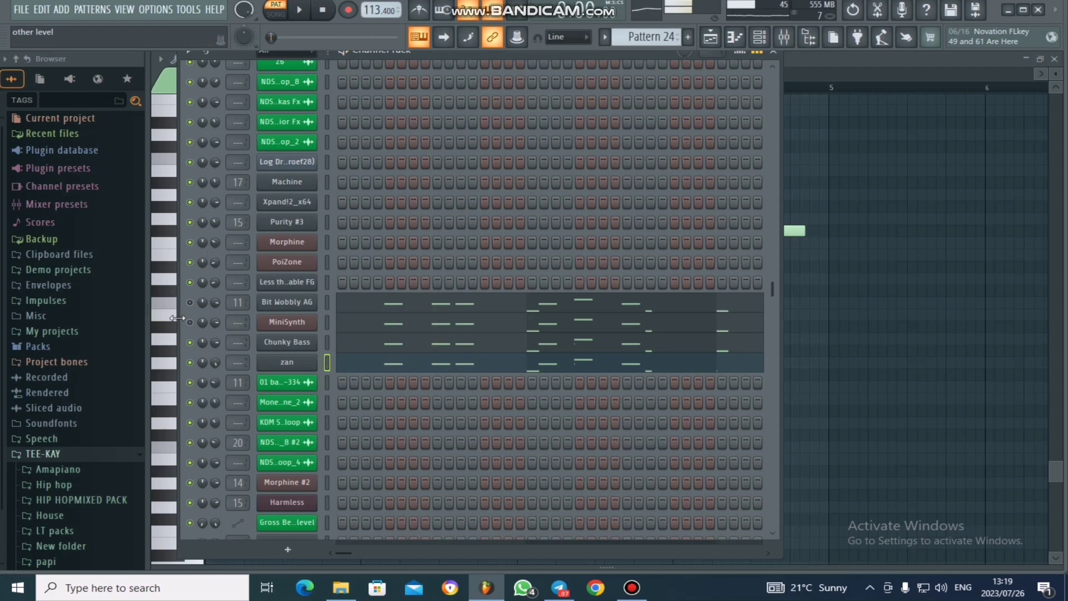
pyautogui.press('space')
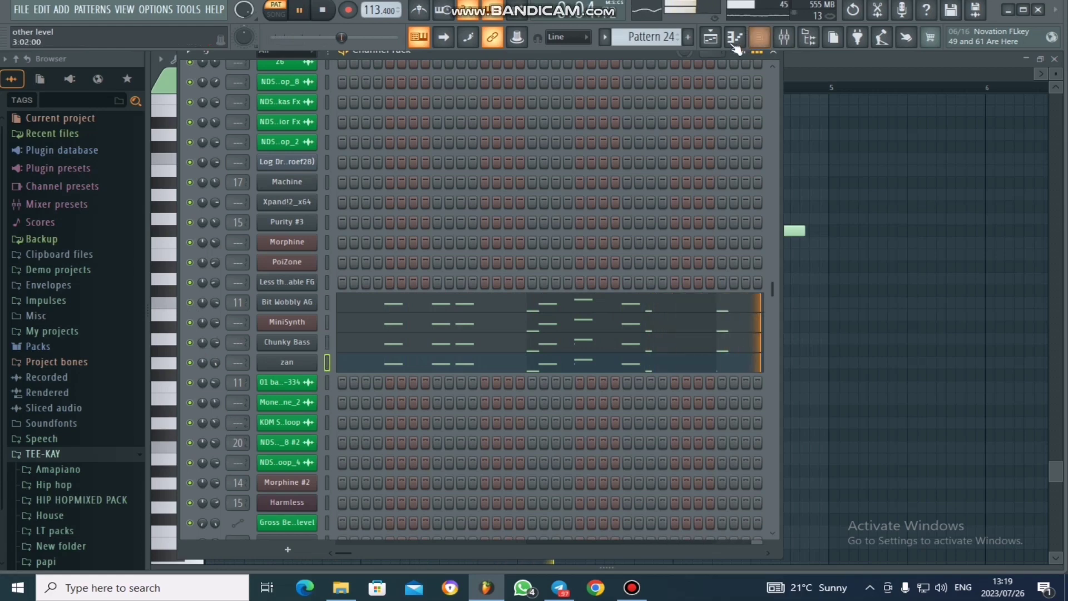
# - Open Pattern 2 from Track 16 of the playlist and view its Purity #5 notes in the piano roll and channel rack
pyautogui.click(710, 37)
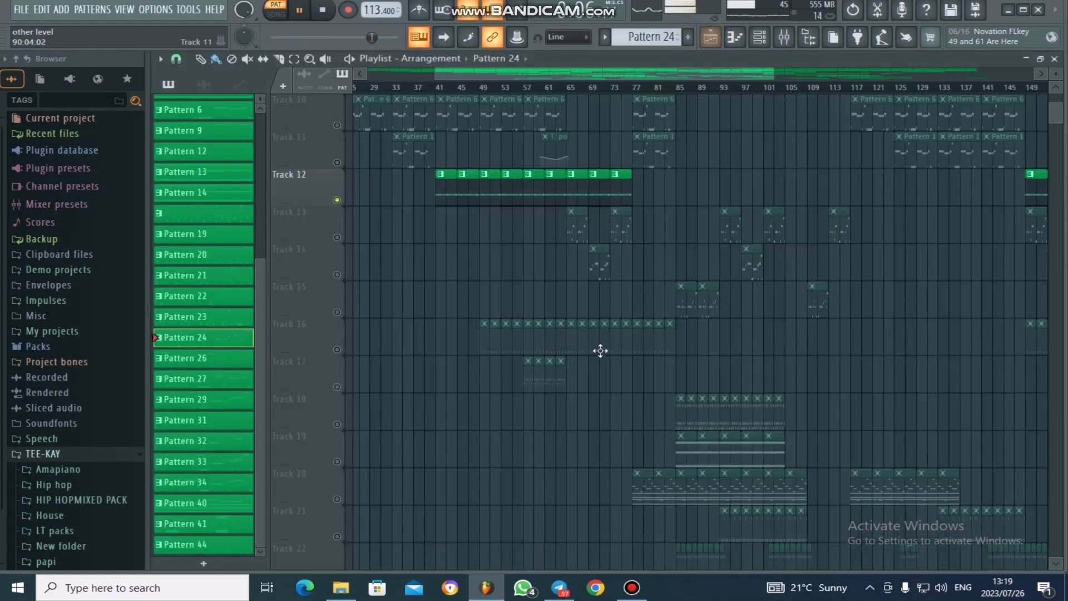
pyautogui.scroll(-1, 506, 415)
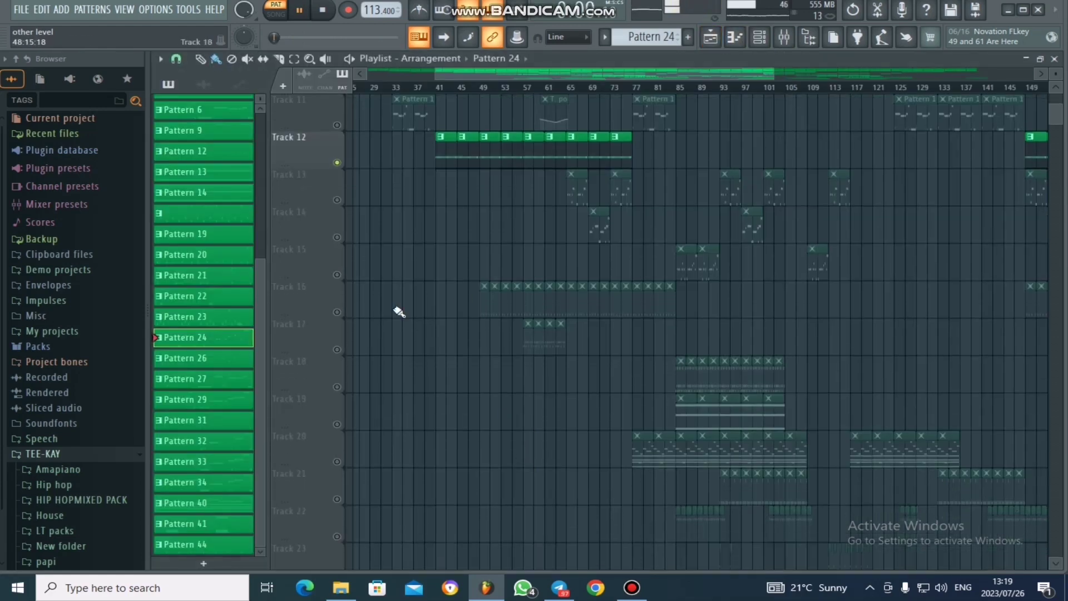
pyautogui.doubleClick(510, 300)
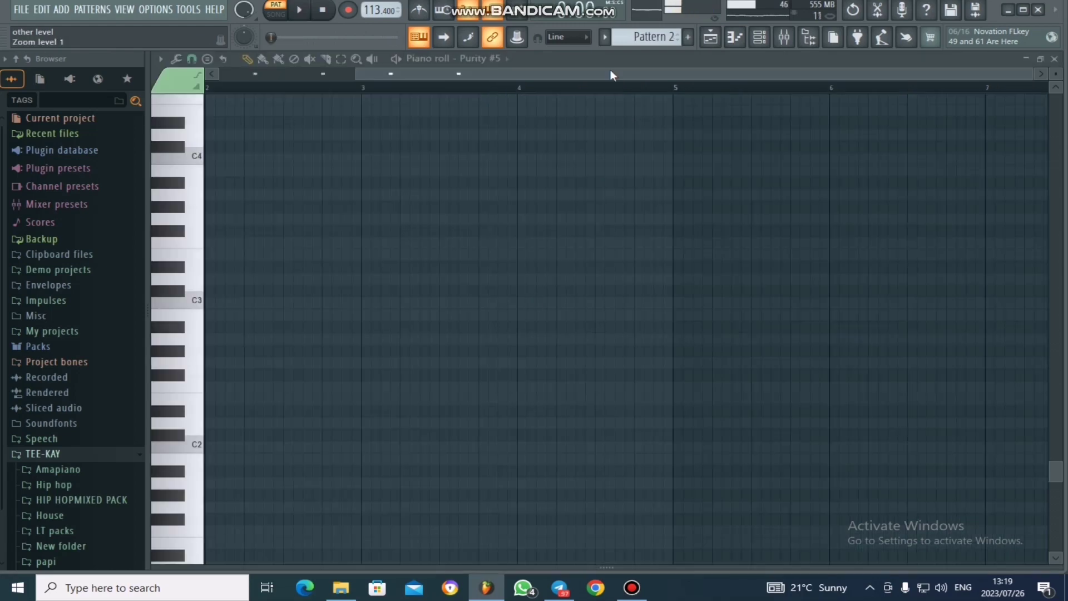
pyautogui.scroll(10, 363, 259)
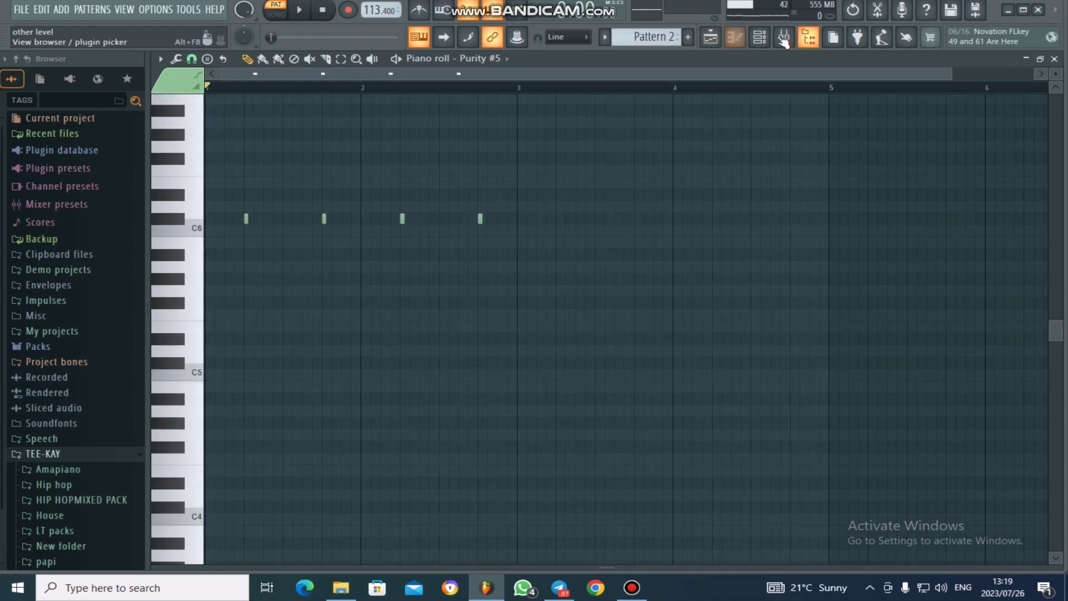
pyautogui.click(762, 38)
pyautogui.scroll(-5, 697, 267)
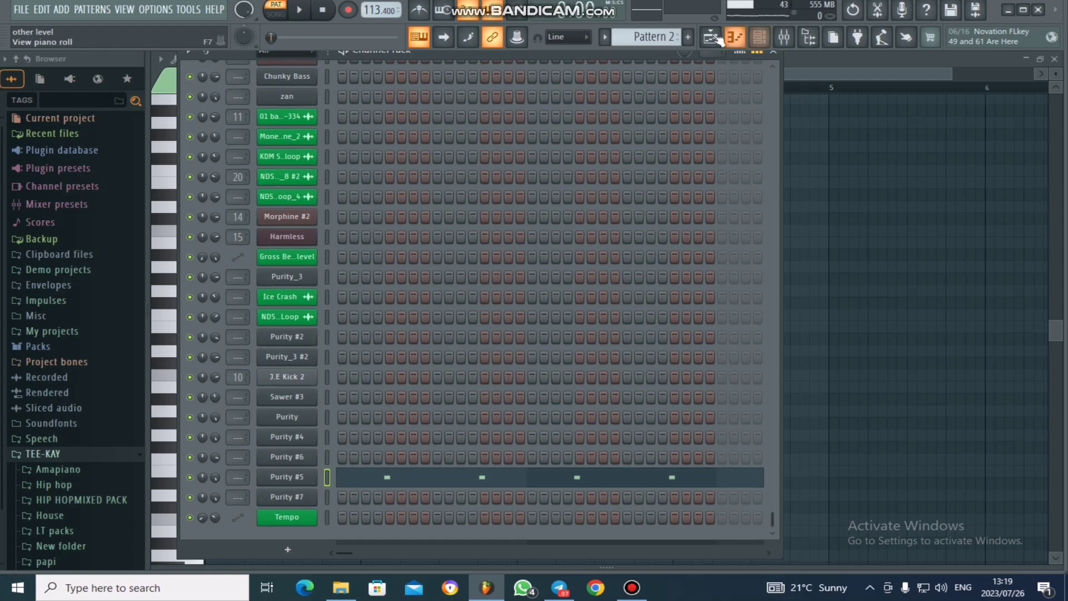
# - Play Pattern 2 with the Purity #5 notes displayed in the piano roll
pyautogui.click(717, 38)
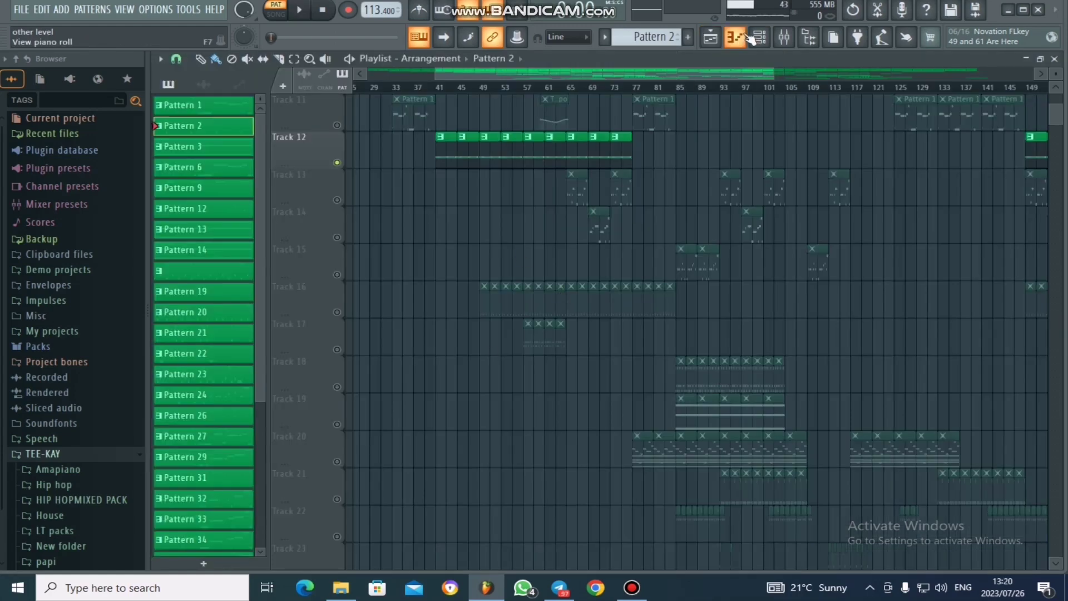
pyautogui.click(747, 37)
pyautogui.press('space')
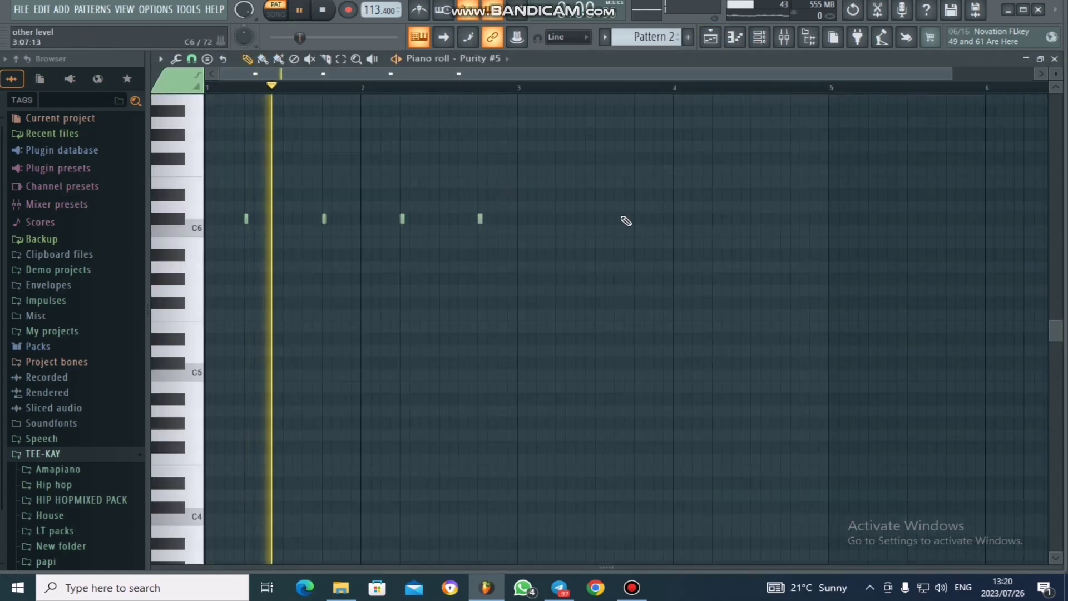
# - Inspect the Purity #5 synth's Marimba preset in the Bell & Perc category, and close the synth
pyautogui.click(760, 37)
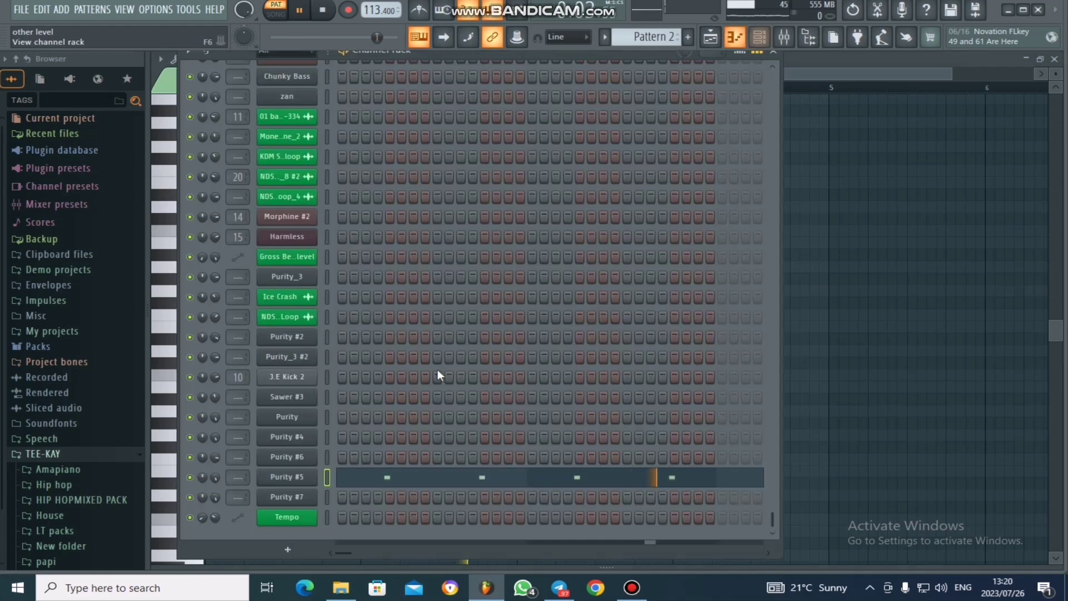
pyautogui.click(298, 481)
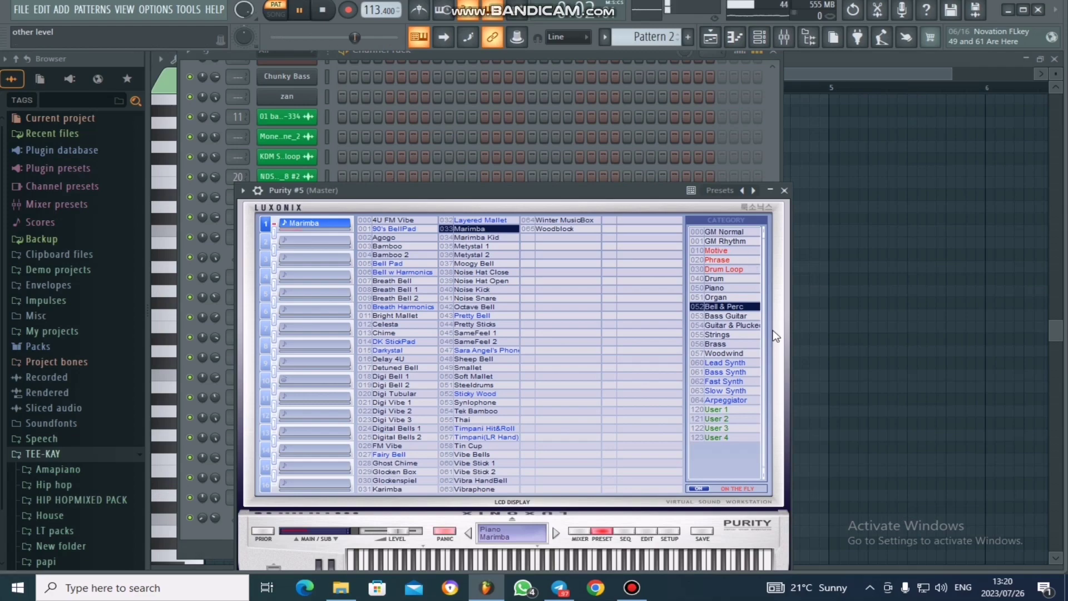
pyautogui.click(784, 191)
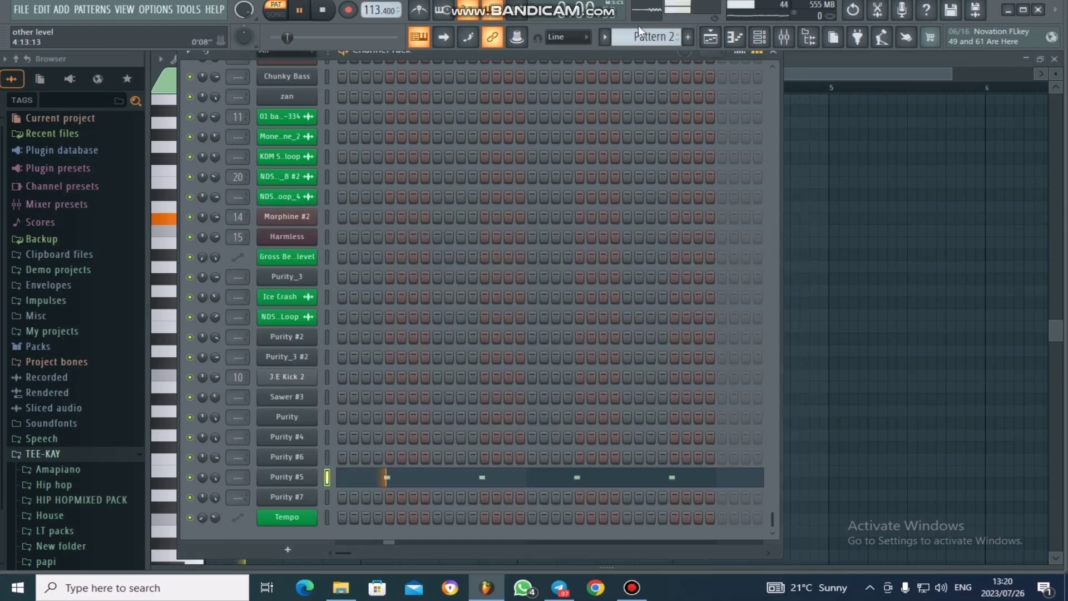
# - Return to the playlist and pick Pattern 26 from its clips on Track 17
pyautogui.click(711, 37)
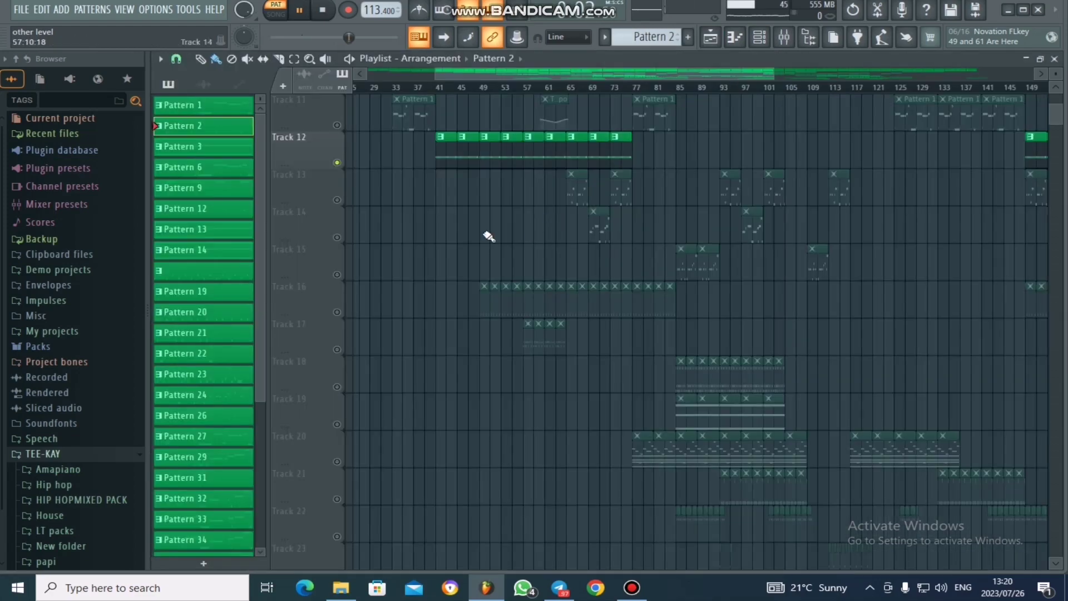
pyautogui.scroll(-1, 489, 236)
pyautogui.scroll(1, 510, 206)
pyautogui.scroll(-1, 508, 206)
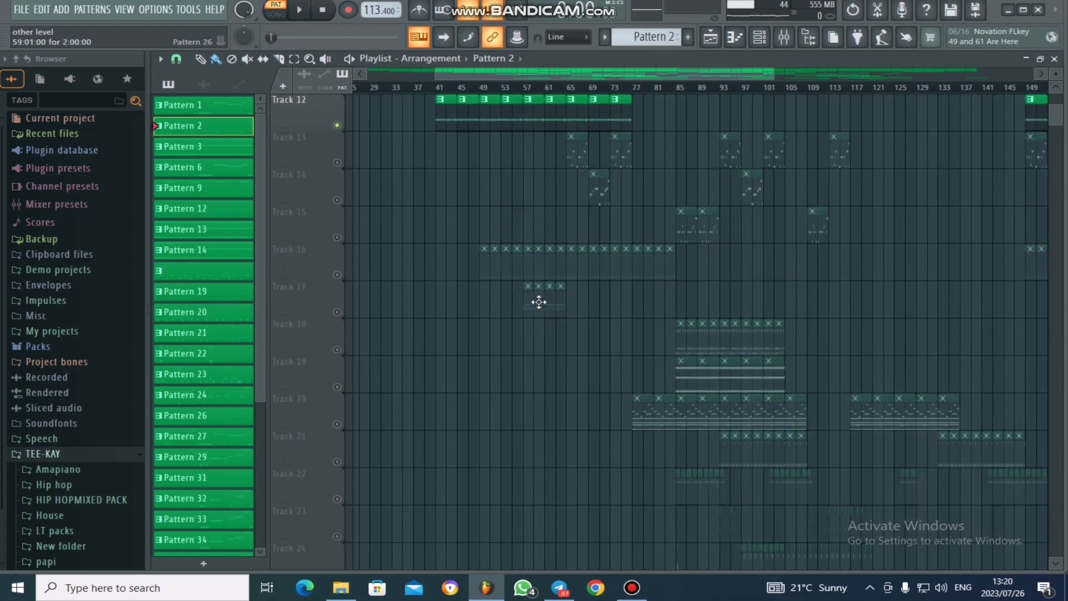
pyautogui.click(538, 302)
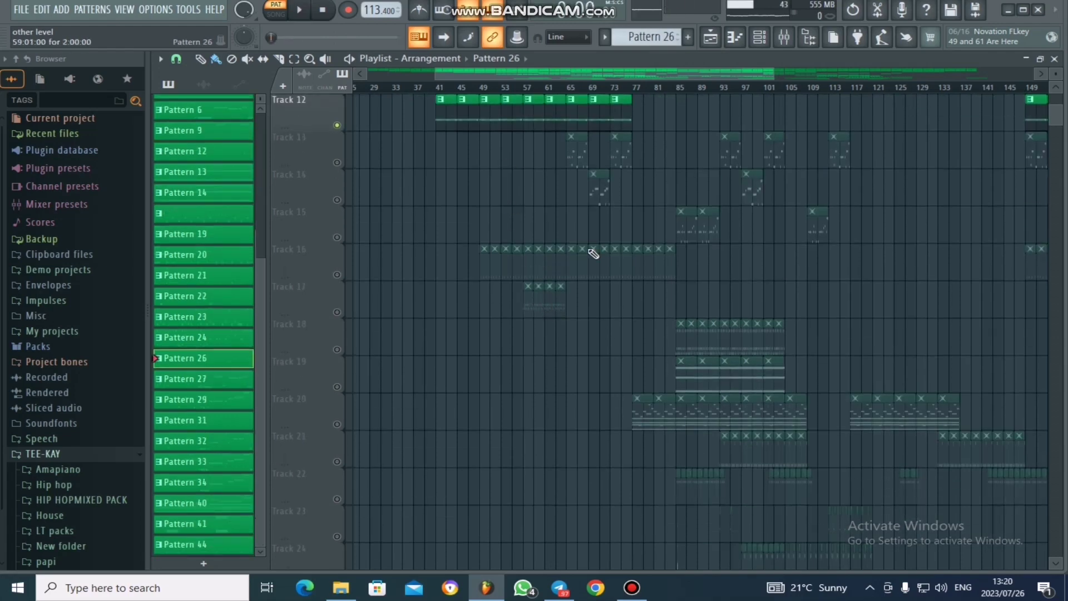
# - View Pattern 26's Purity #6 notes in the piano roll and channel rack, and play the pattern
pyautogui.press('F7')
pyautogui.press('space')
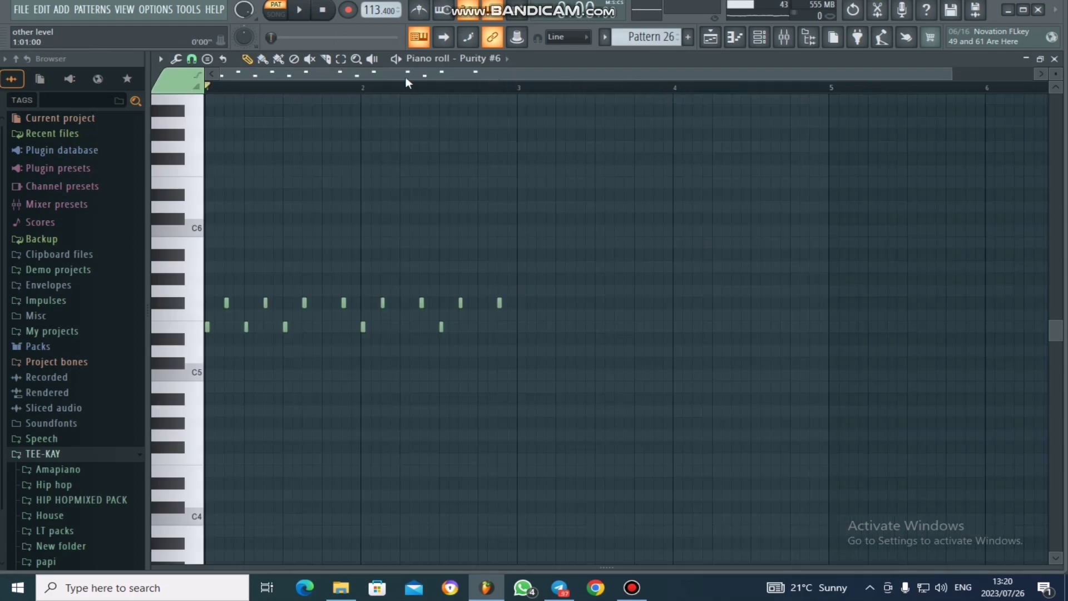
pyautogui.click(760, 36)
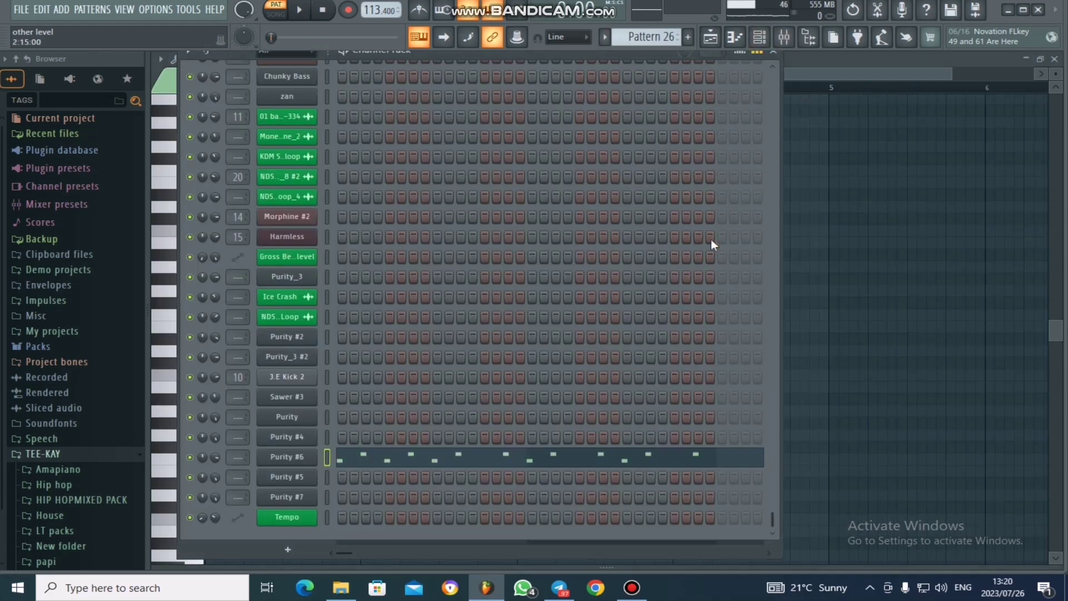
pyautogui.scroll(-5, 711, 239)
pyautogui.click(671, 455)
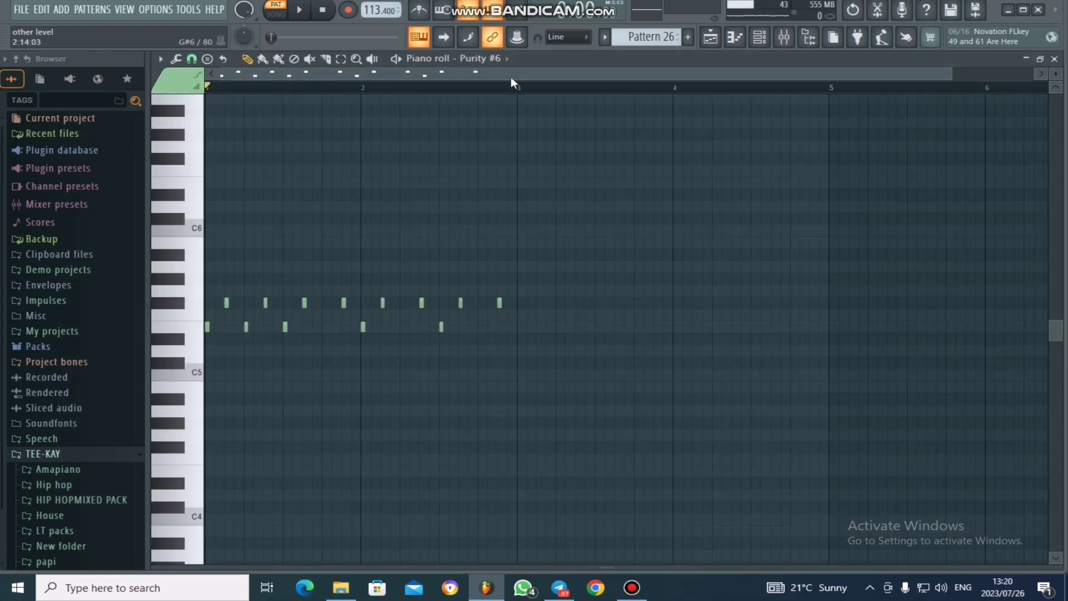
pyautogui.press('space')
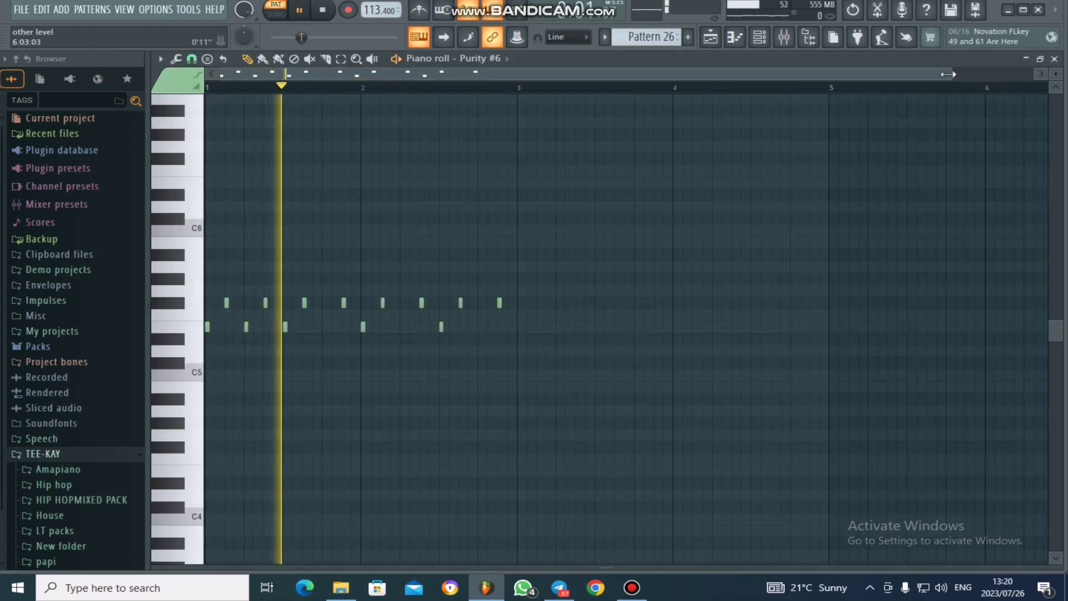
pyautogui.moveTo(947, 74); pyautogui.dragTo(668, 74)
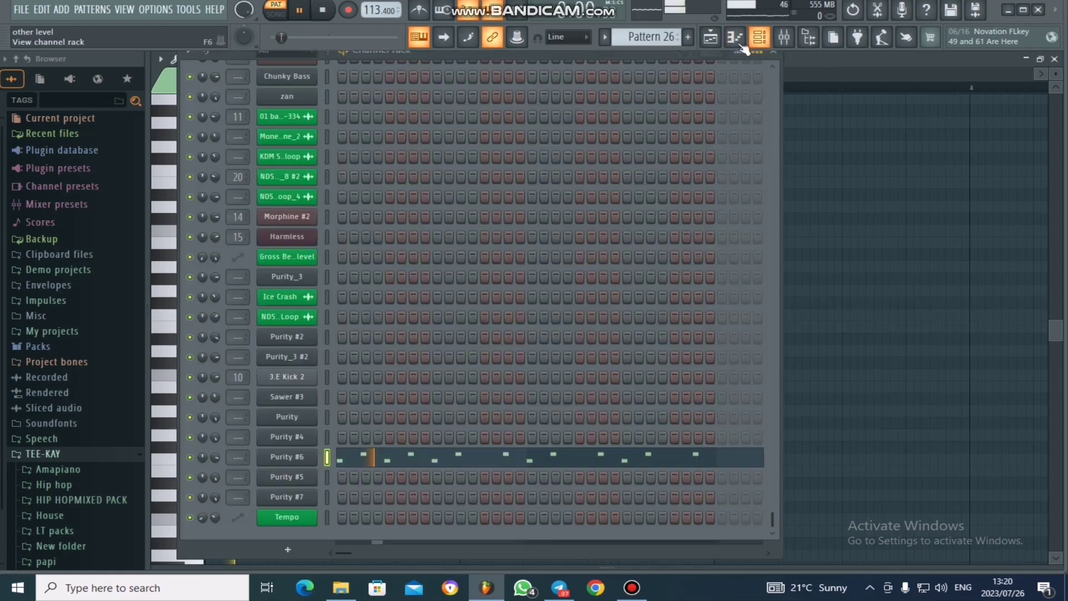
# - Inspect the Purity #6 synth's Marimba preset in the Bell & Perc category, and close the synth
pyautogui.click(760, 38)
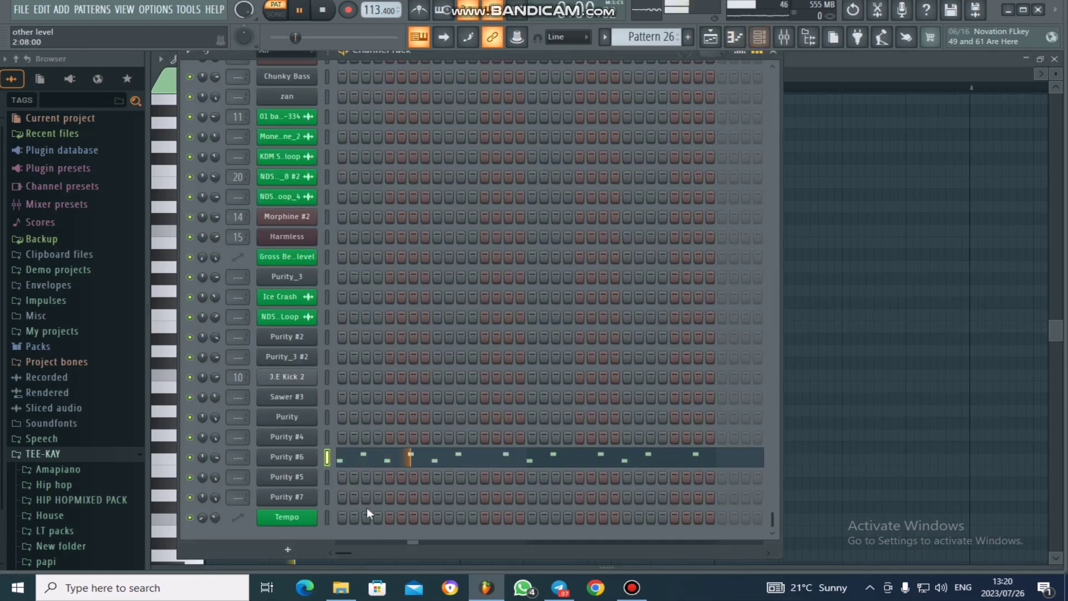
pyautogui.click(290, 461)
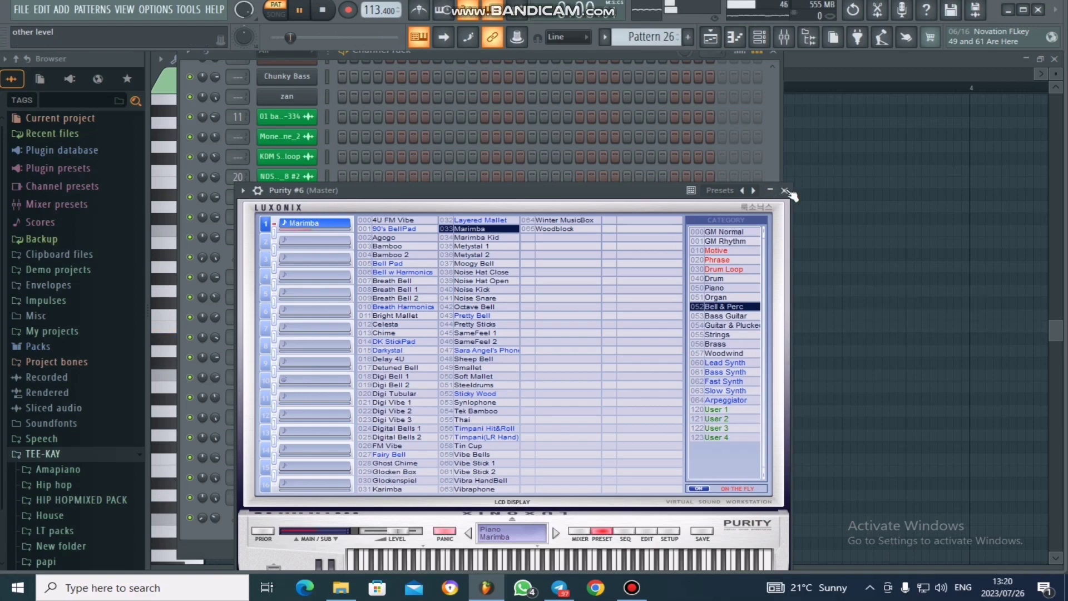
pyautogui.press('Escape')
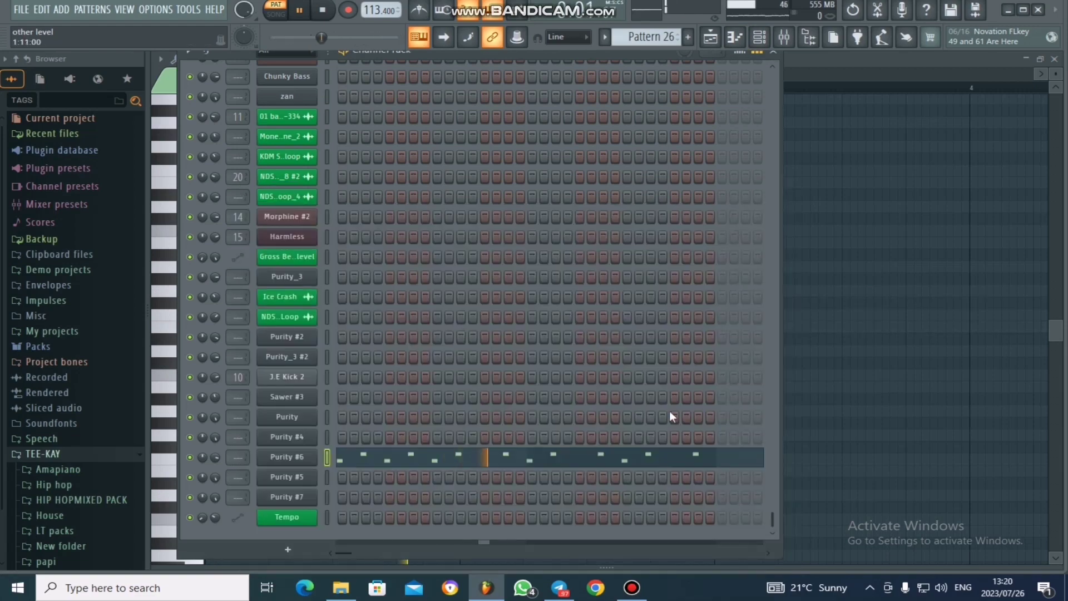
# - Open the unnamed pattern from Track 18 of the playlist and view its Purity and Purity #4 notes in the channel rack
pyautogui.click(712, 39)
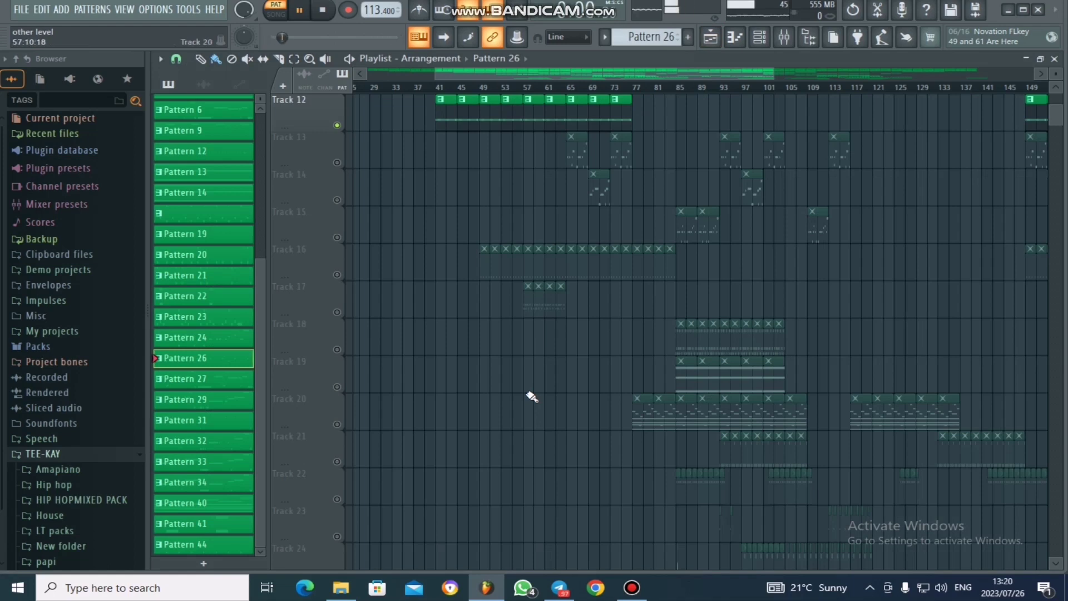
pyautogui.scroll(-1, 532, 397)
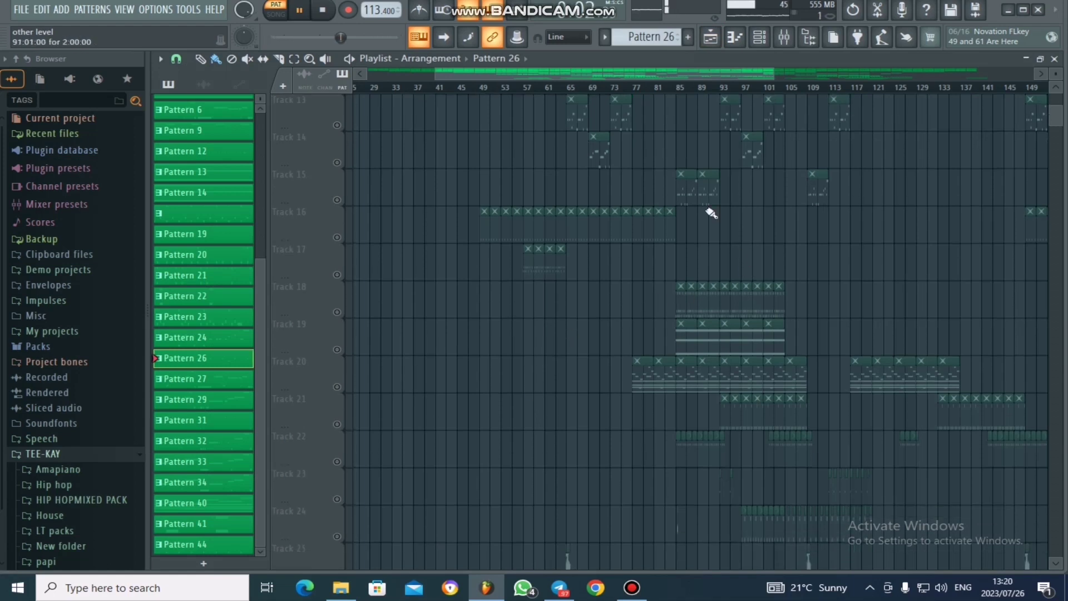
pyautogui.moveTo(659, 72); pyautogui.dragTo(730, 64)
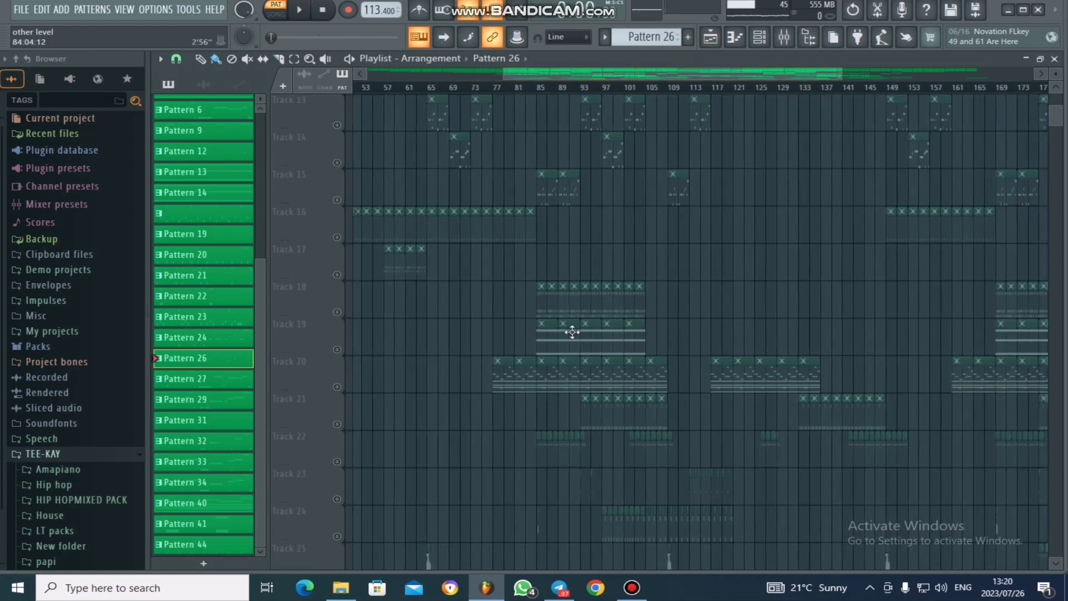
pyautogui.doubleClick(586, 307)
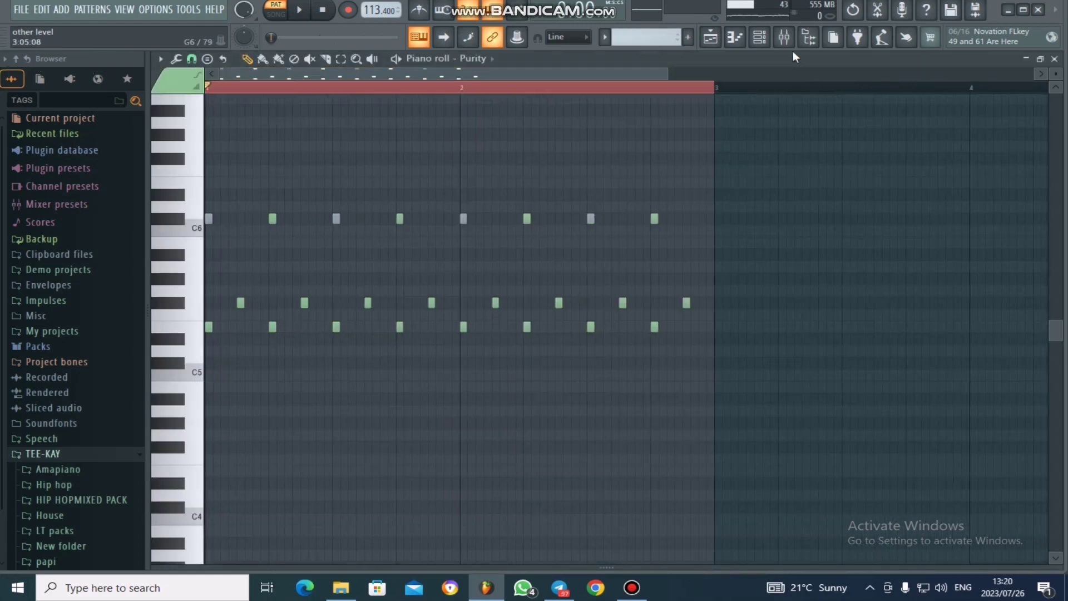
pyautogui.click(773, 41)
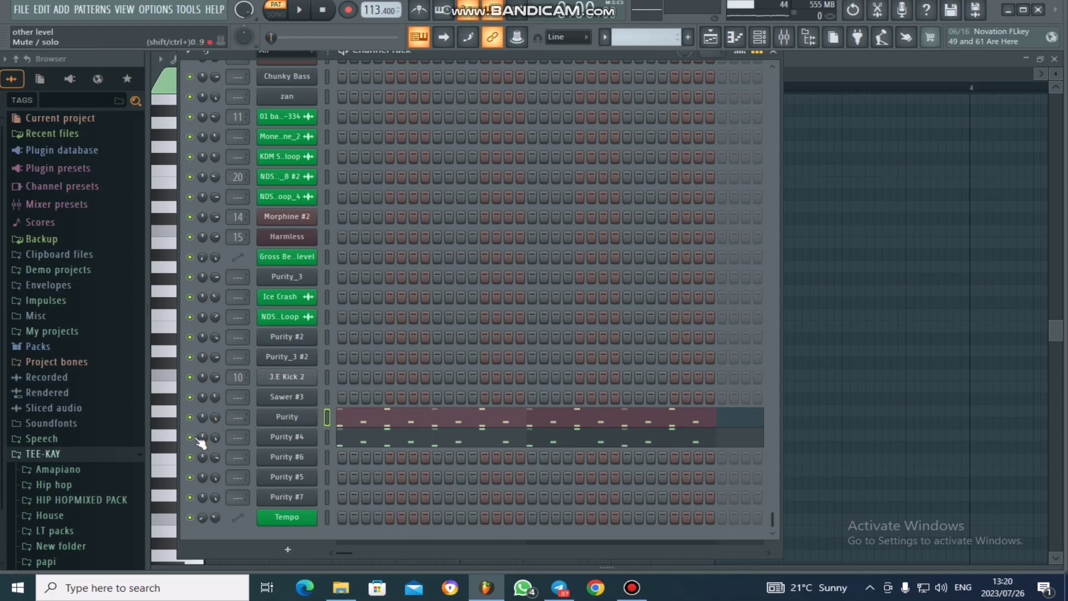
# - Play the Purity notes with Purity #4 muted, and inspect the Purity synth's Agogo preset in the Bell & Perc category
pyautogui.click(434, 426)
pyautogui.press('space')
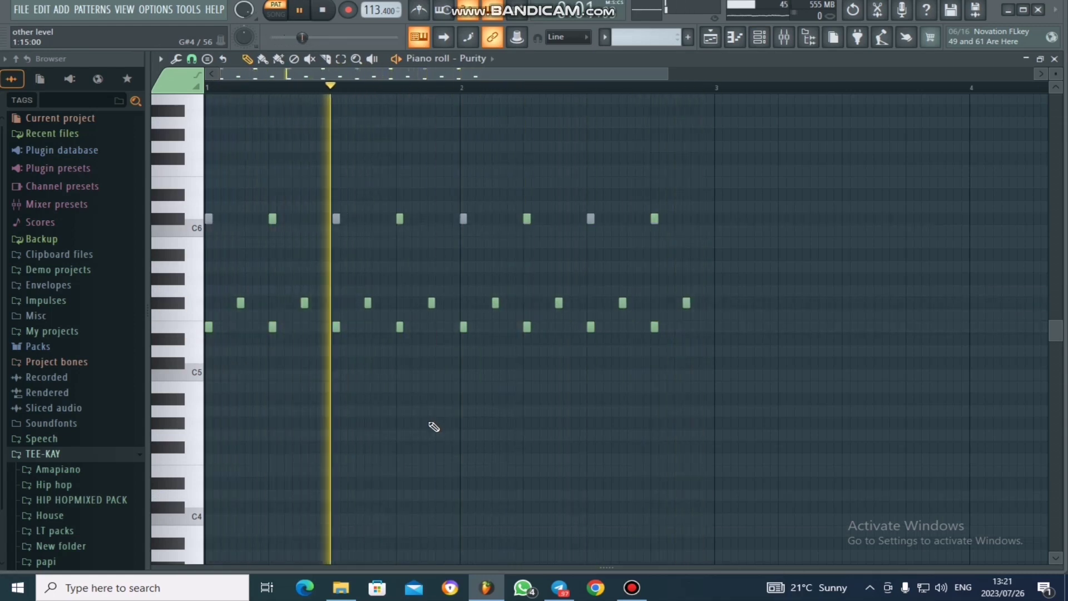
pyautogui.click(760, 37)
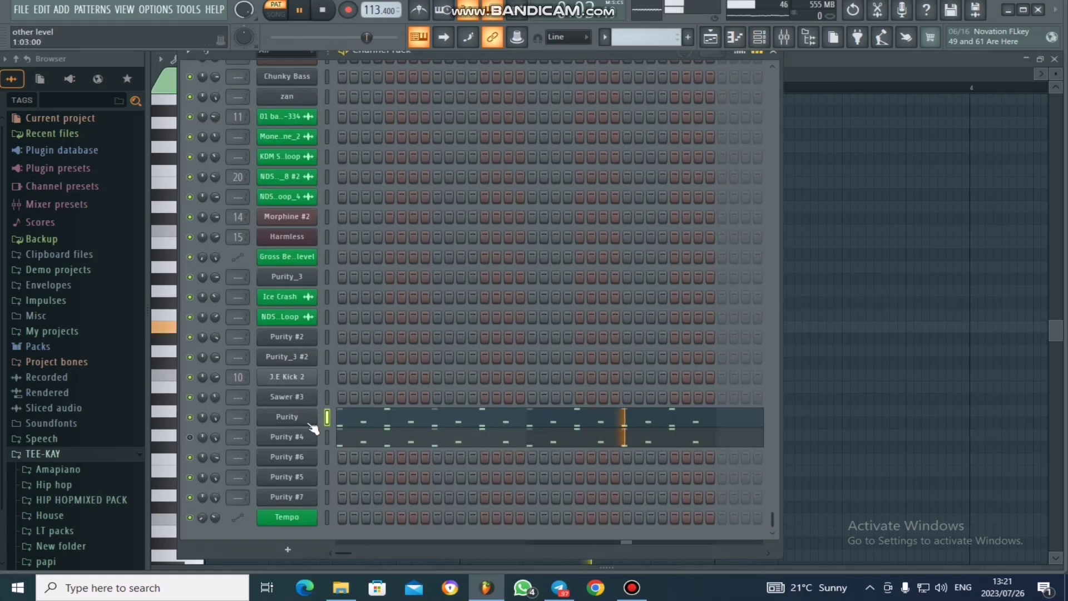
pyautogui.click(301, 417)
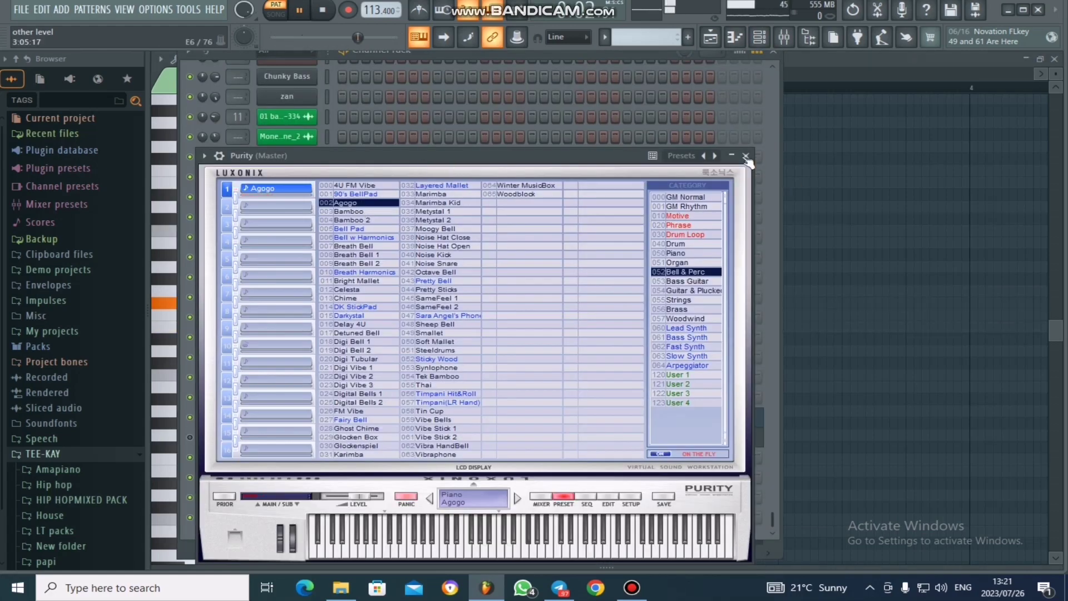
pyautogui.press('Escape')
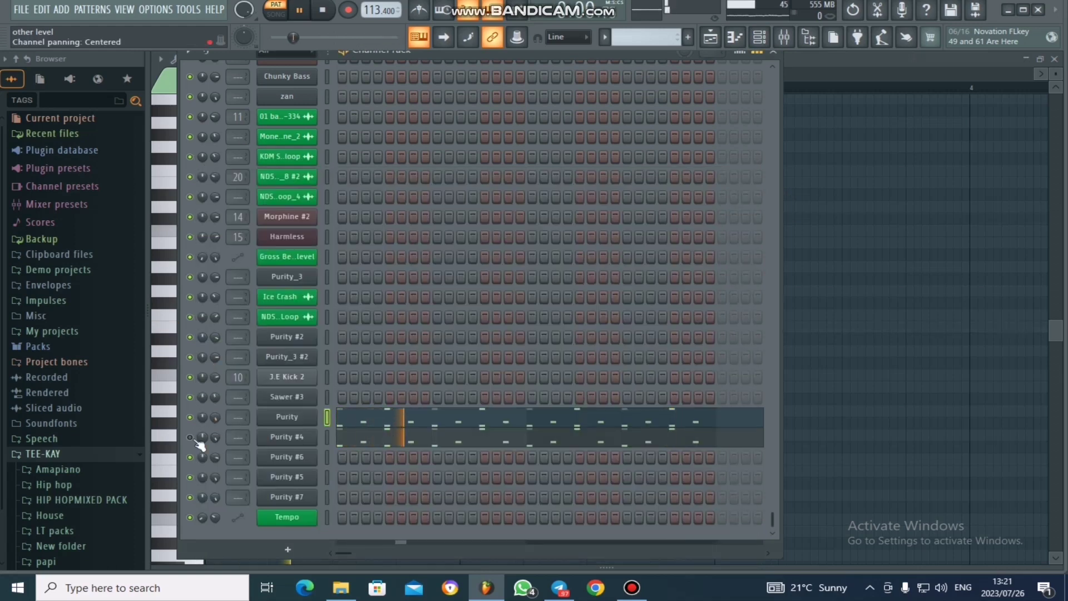
# - Play the Purity #4 notes with Purity muted, and inspect the Purity #4 synth's Marimba preset
pyautogui.click(369, 441)
pyautogui.press('space')
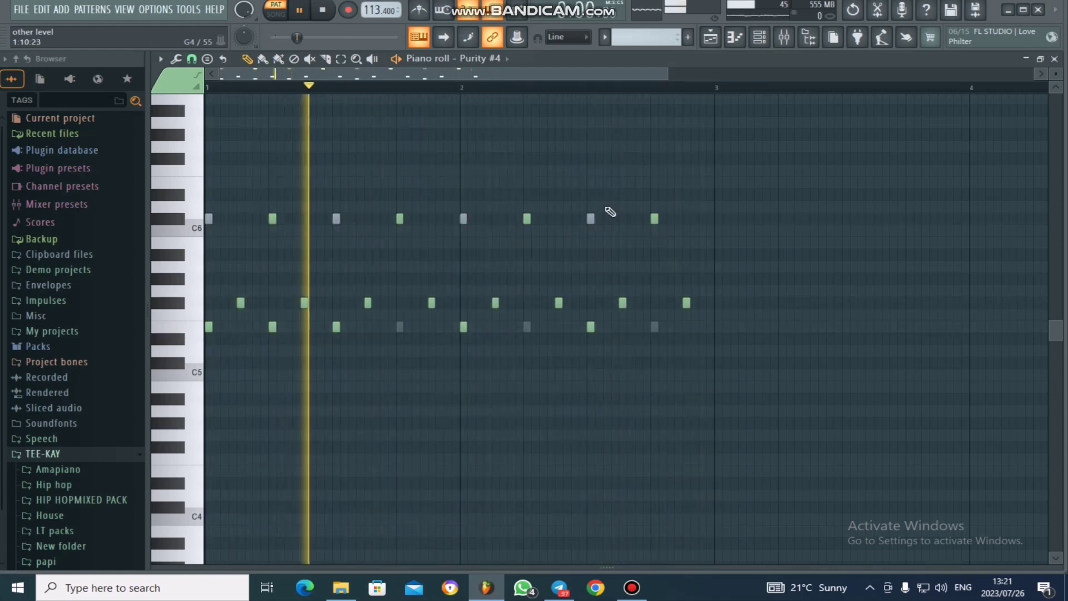
pyautogui.click(760, 37)
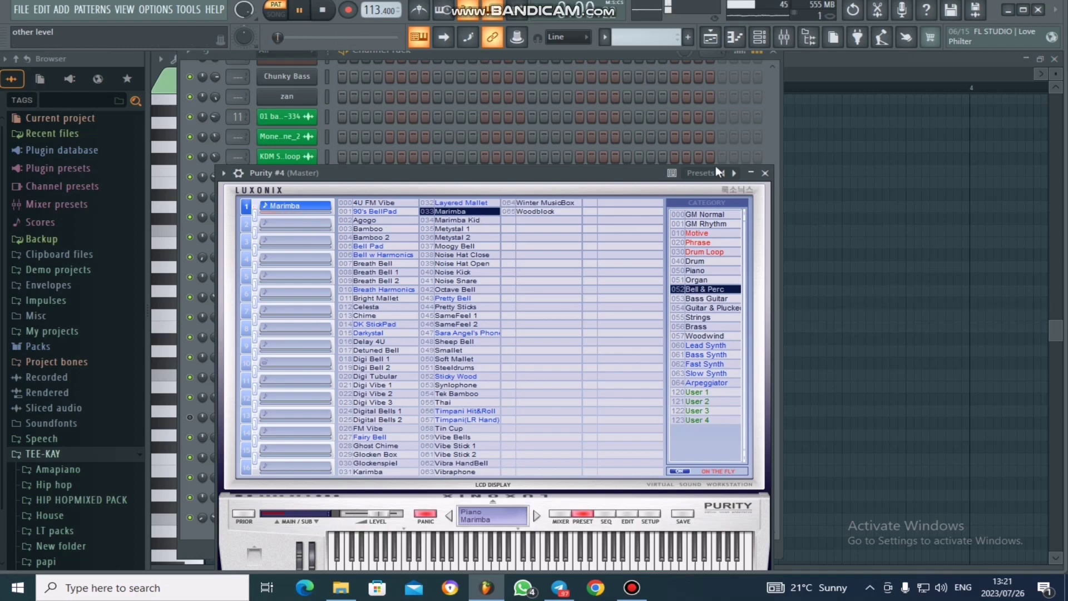
pyautogui.click(765, 173)
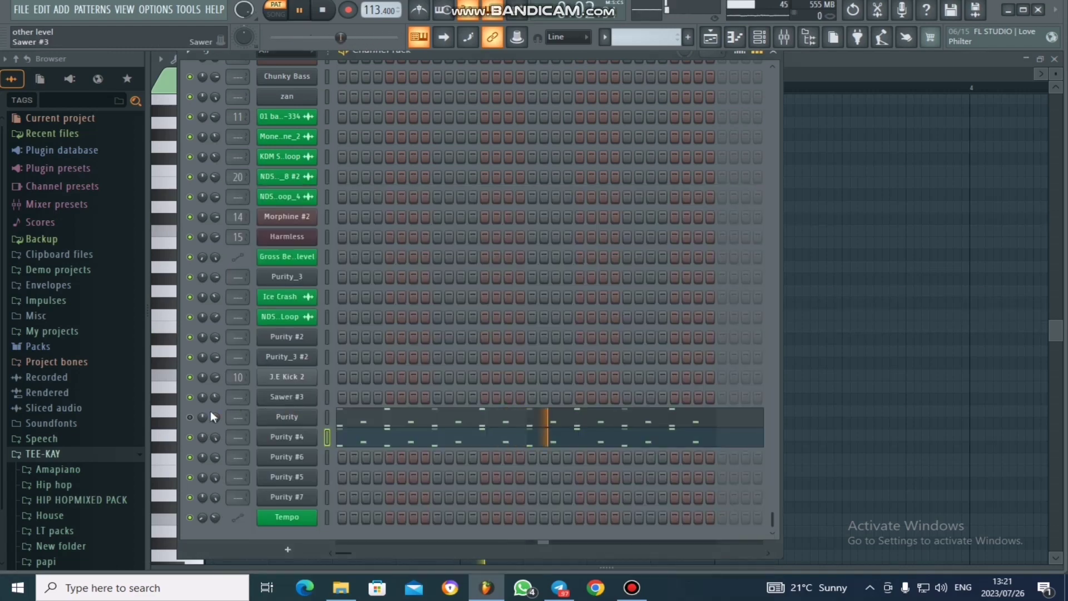
# - Play the Purity and Purity #4 channels together, and stop playback back in the playlist
pyautogui.press('space')
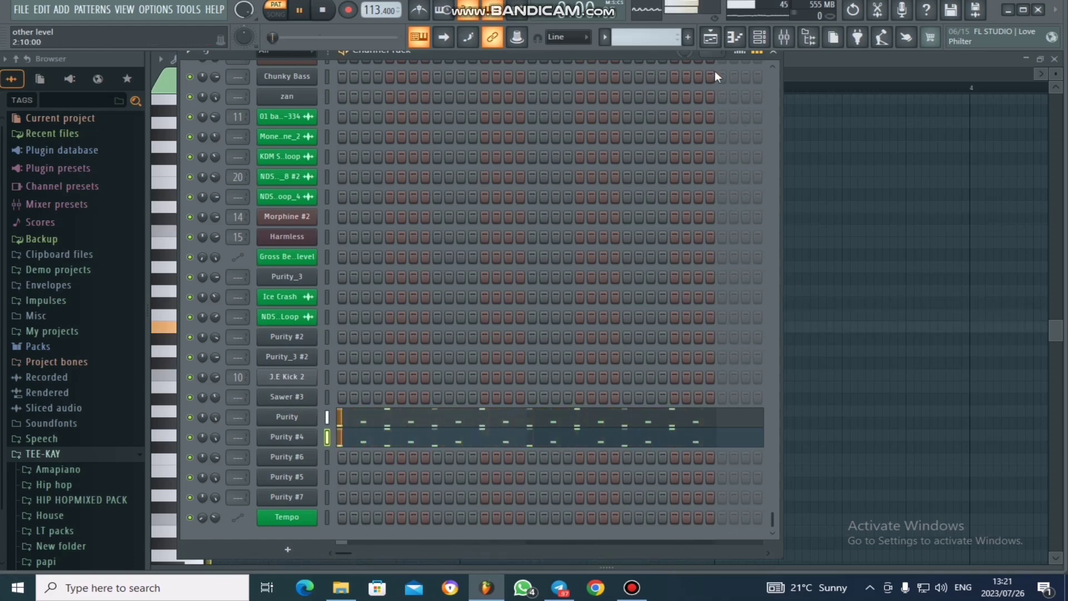
pyautogui.click(720, 40)
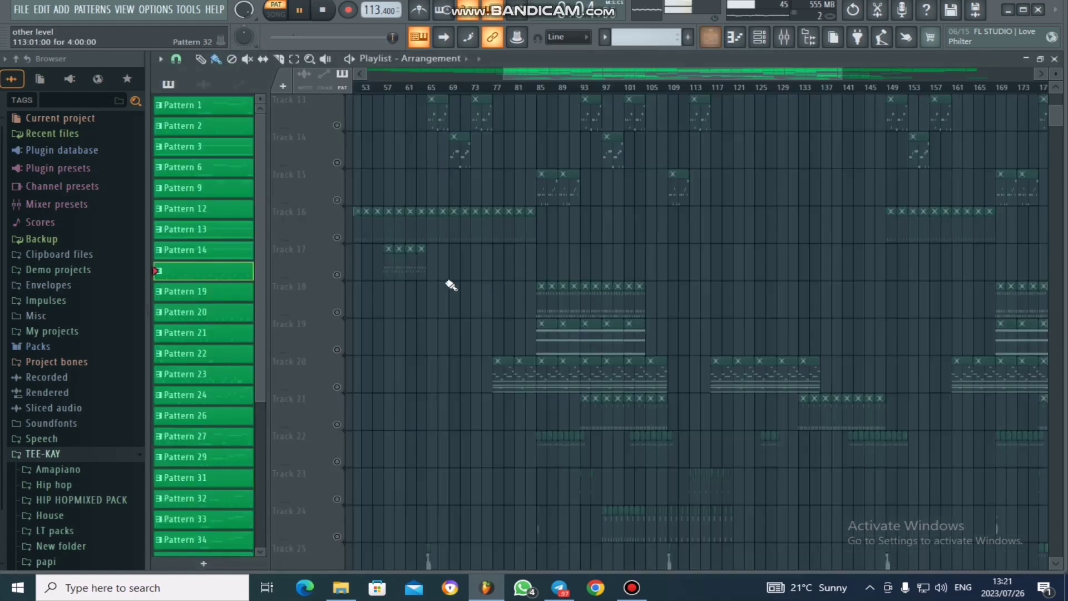
pyautogui.scroll(-1, 517, 311)
pyautogui.press('space')
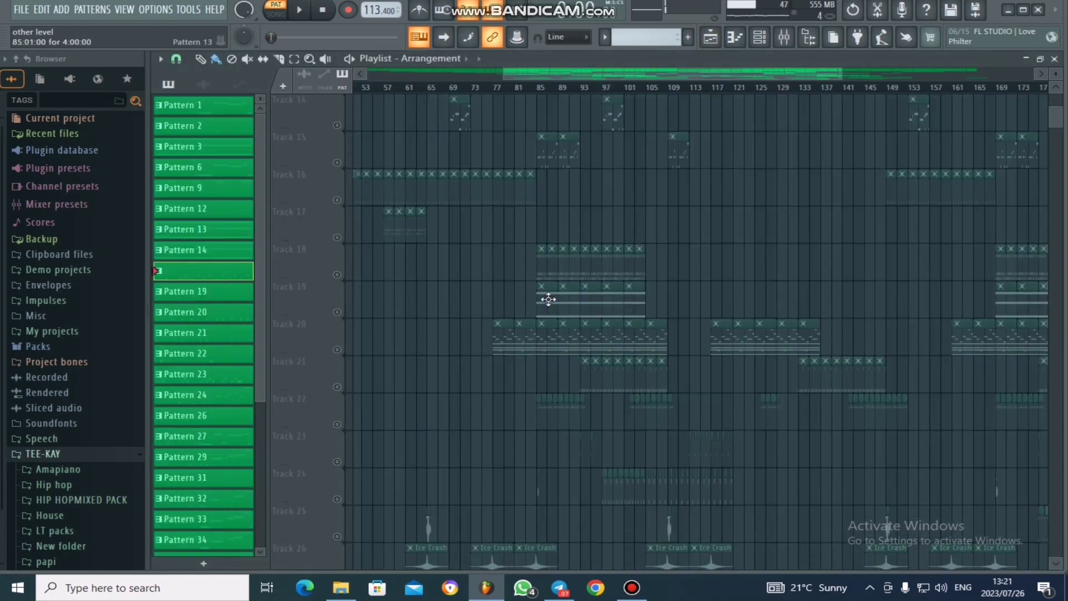
# - Open Pattern 13 from Track 19 of the playlist and play its full PoiZone chord in the piano roll
pyautogui.doubleClick(549, 299)
pyautogui.scroll(2, 644, 75)
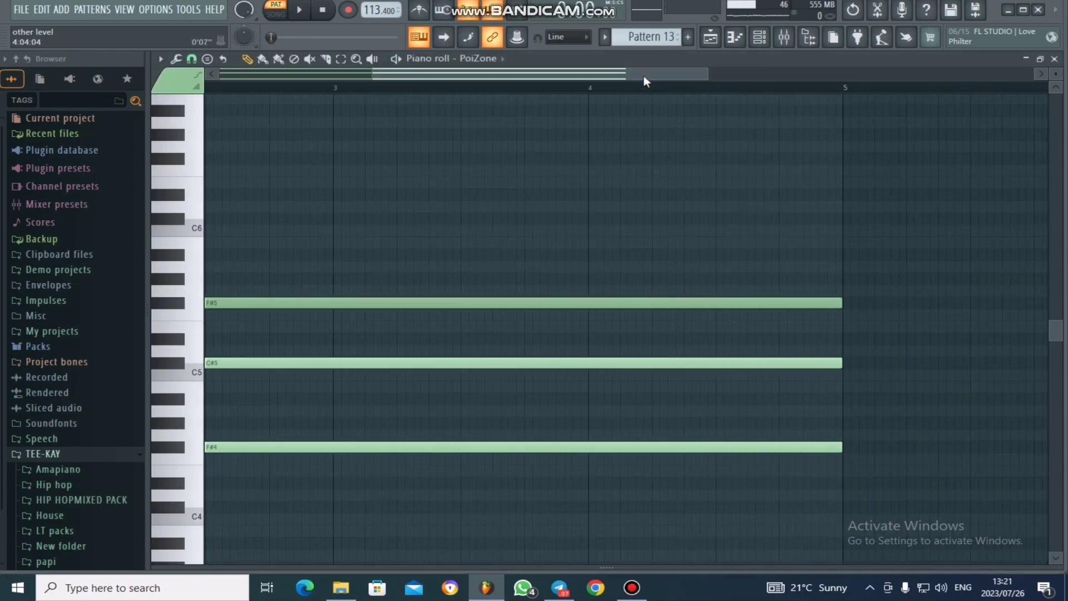
pyautogui.moveTo(643, 75); pyautogui.dragTo(529, 198)
pyautogui.scroll(-2, 529, 198)
pyautogui.press('space')
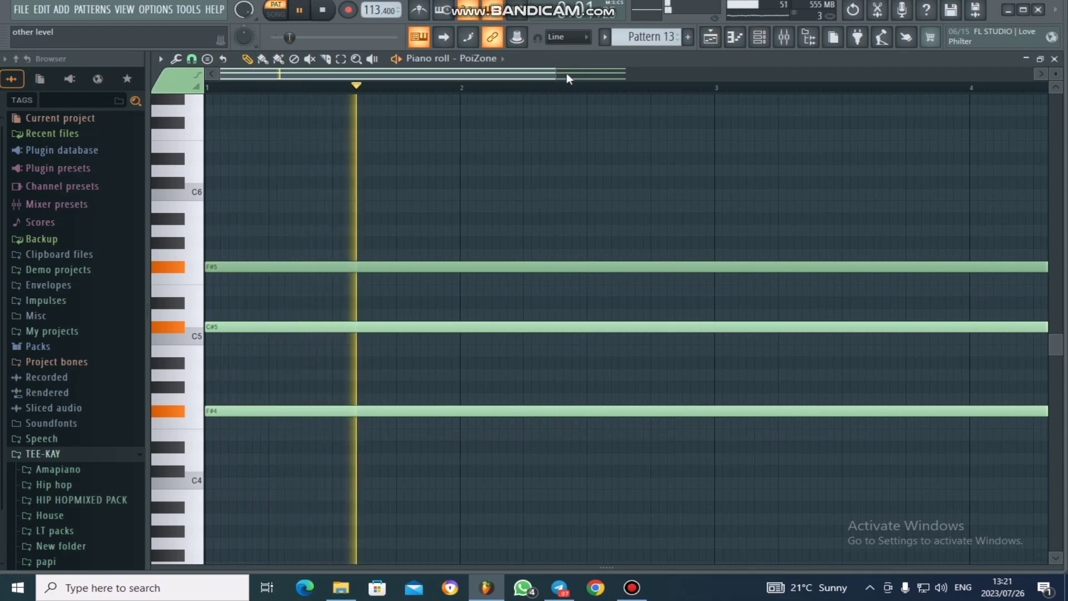
pyautogui.scroll(-2, 566, 73)
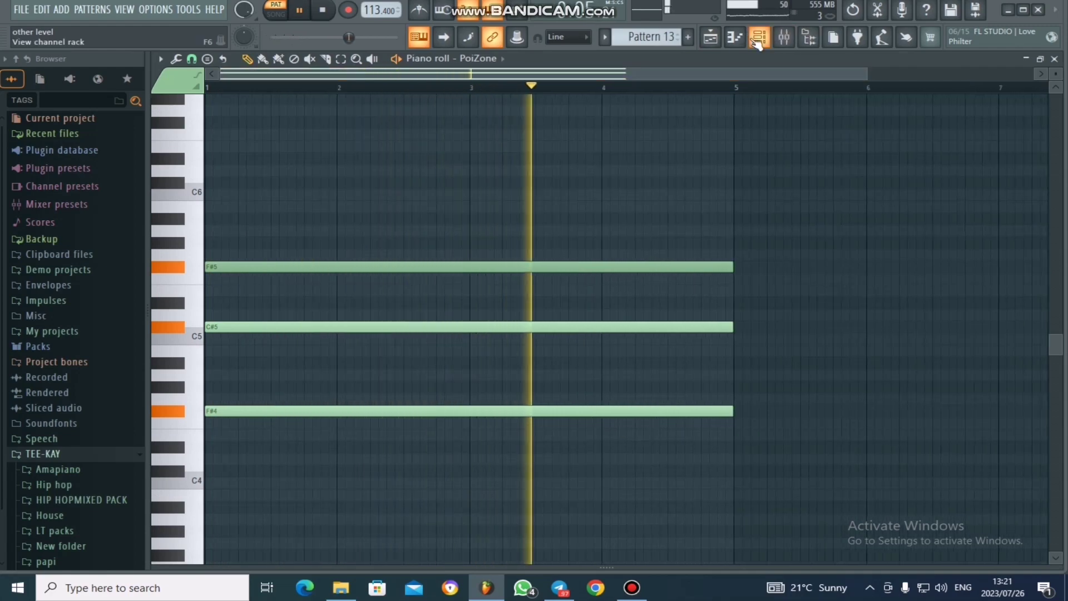
# - Find the PoiZone channel in the channel rack, inspect its PAD Cyonod TC preset, and close the synth
pyautogui.click(758, 39)
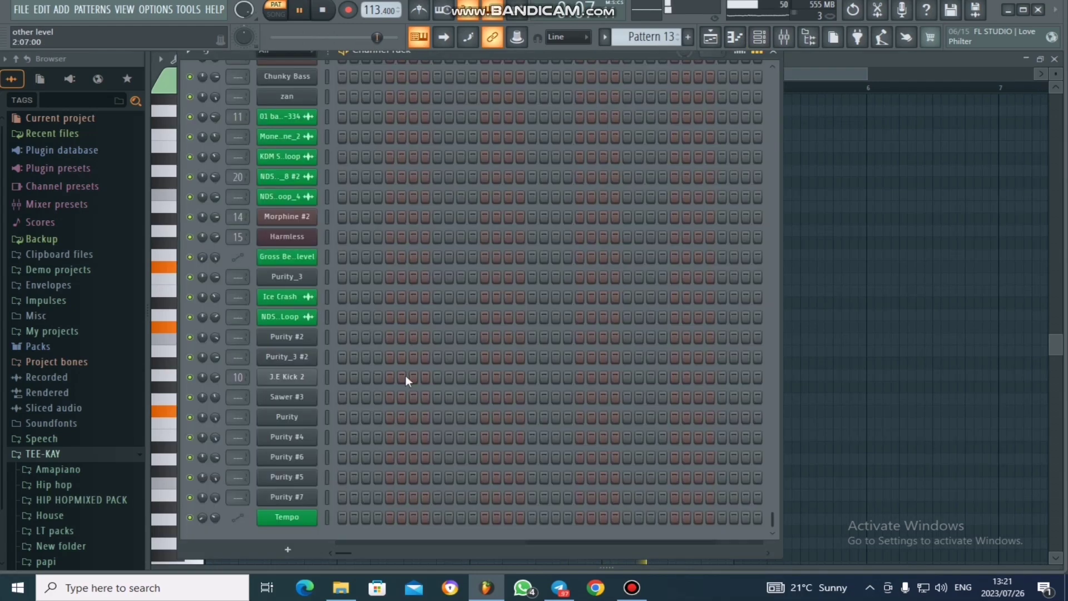
pyautogui.scroll(6, 384, 340)
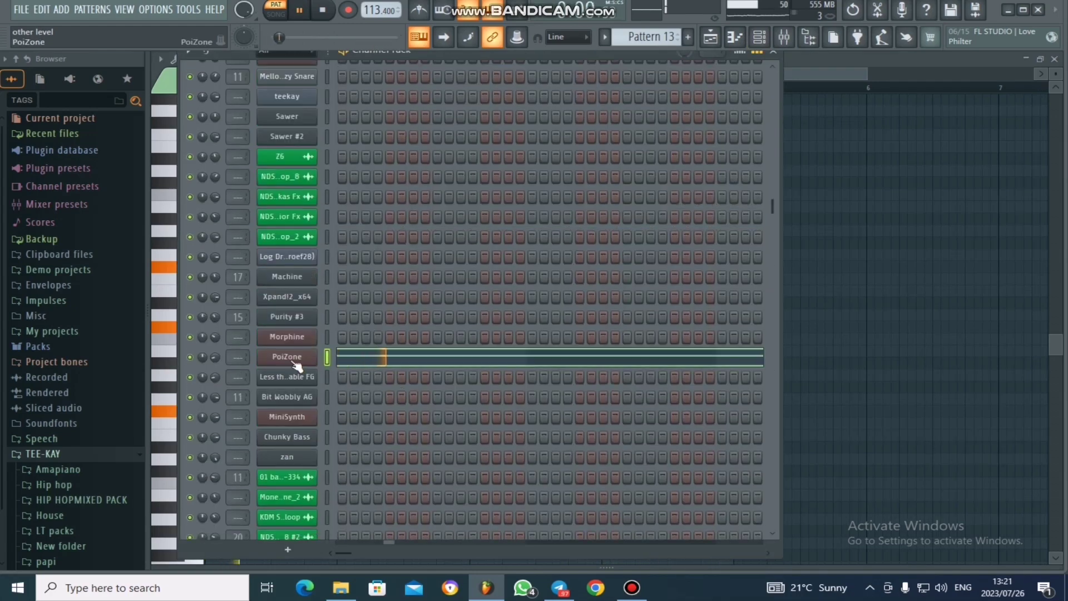
pyautogui.click(286, 357)
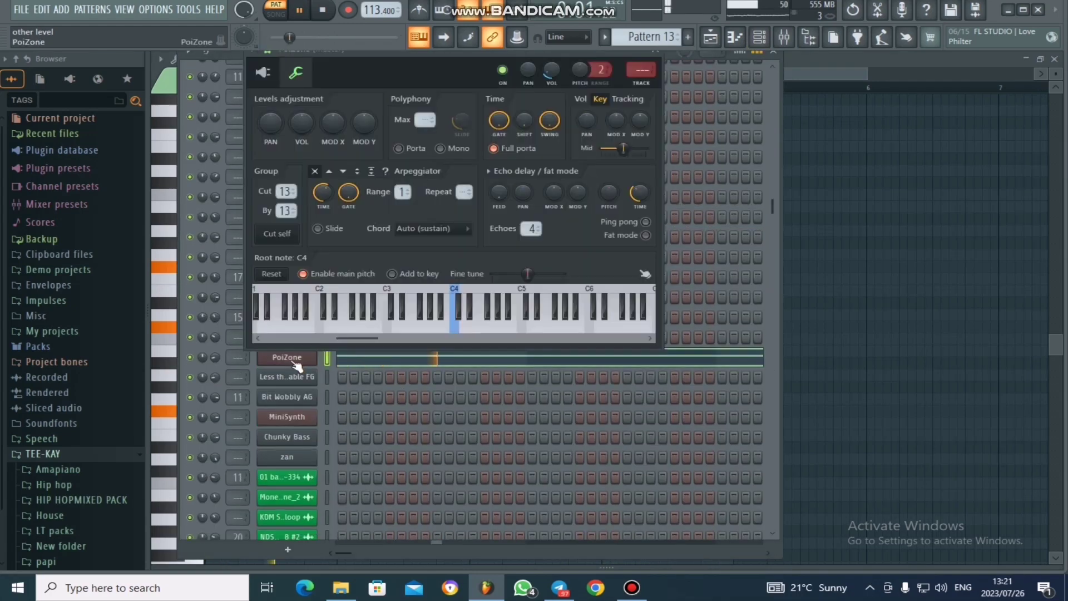
pyautogui.click(263, 73)
pyautogui.moveTo(418, 53); pyautogui.dragTo(409, 132)
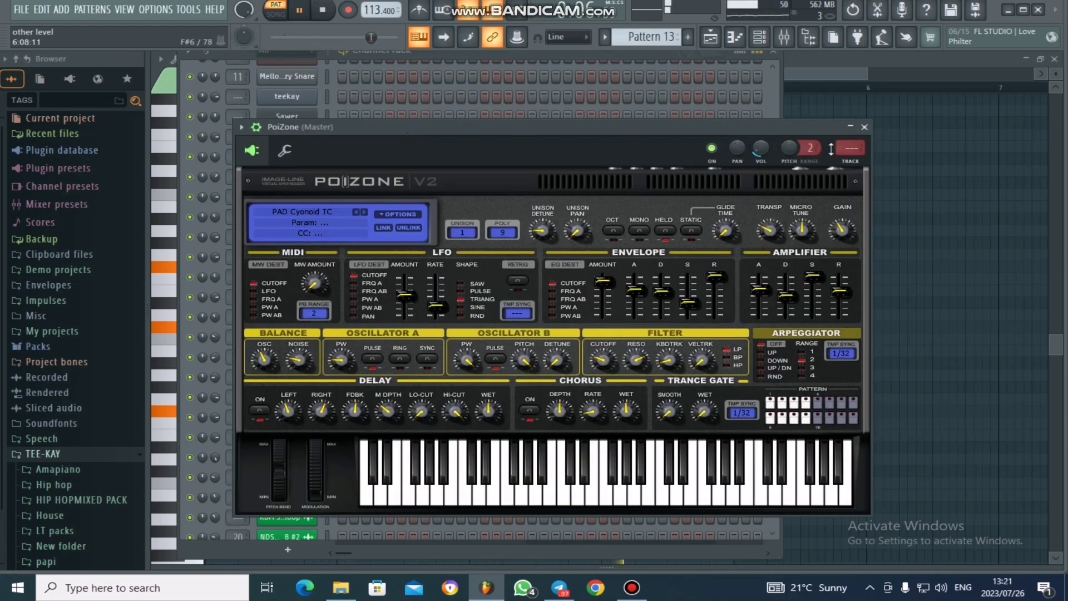
pyautogui.click(864, 127)
# - Open Pattern 40 from Track 20 of the playlist, view its Purity #2 notes from the first bar, and show the channel rack
pyautogui.click(719, 43)
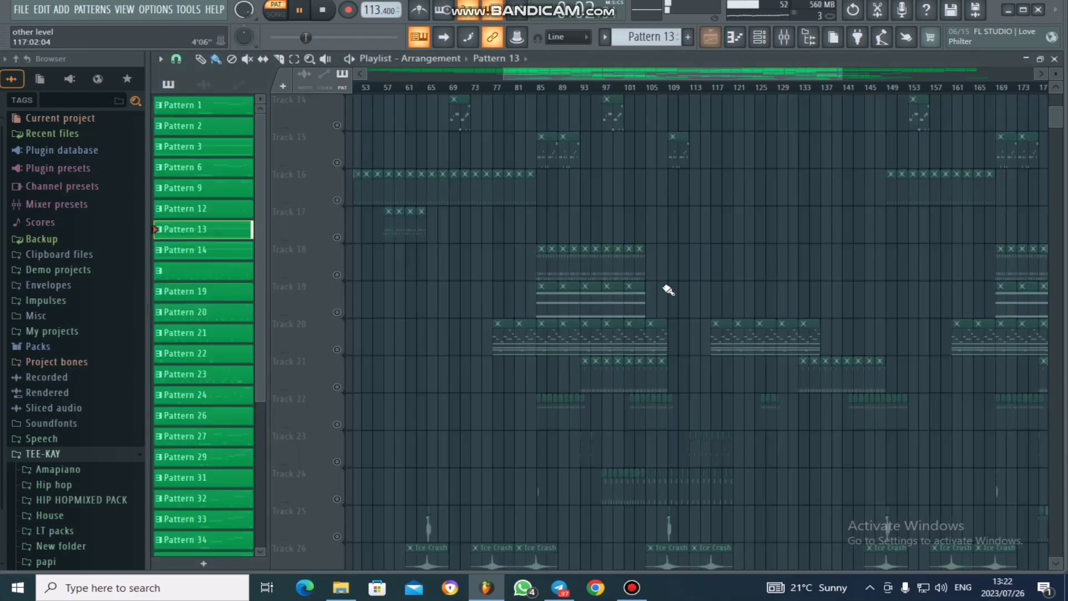
pyautogui.scroll(-1, 548, 314)
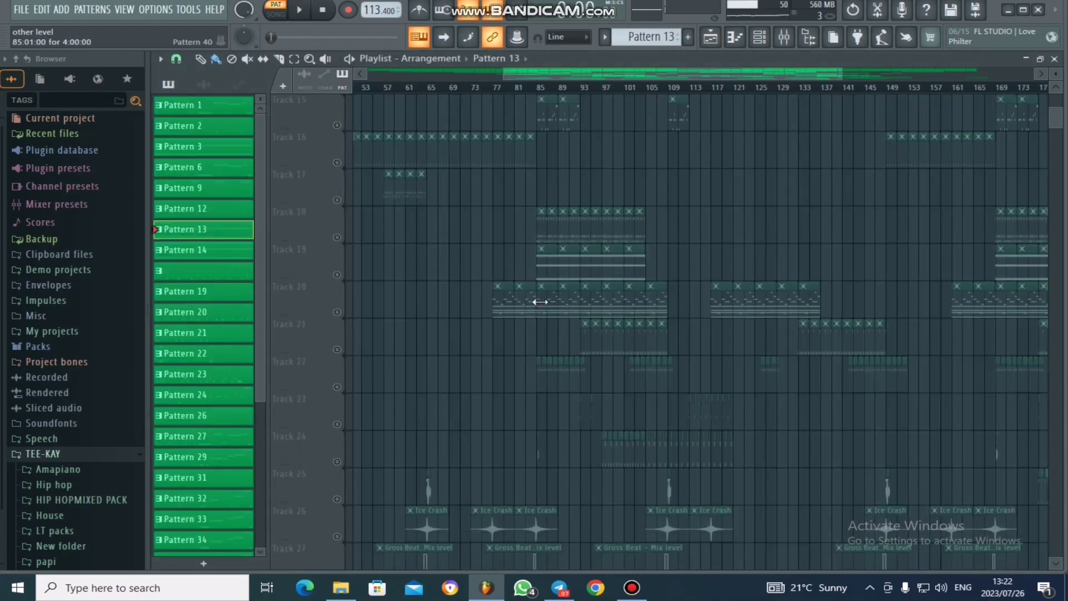
pyautogui.doubleClick(544, 301)
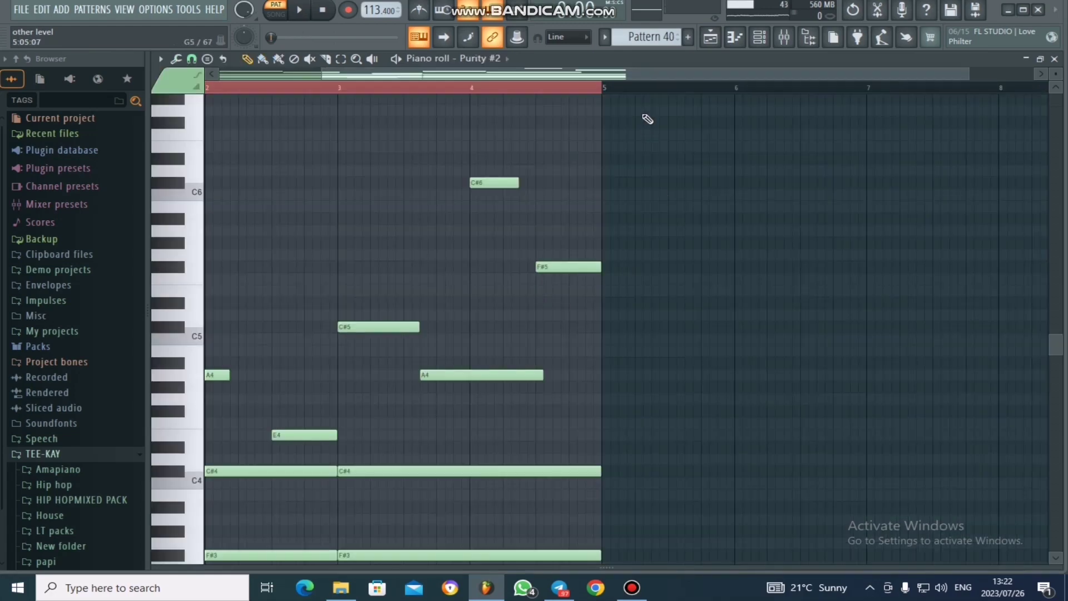
pyautogui.moveTo(363, 75); pyautogui.dragTo(222, 87)
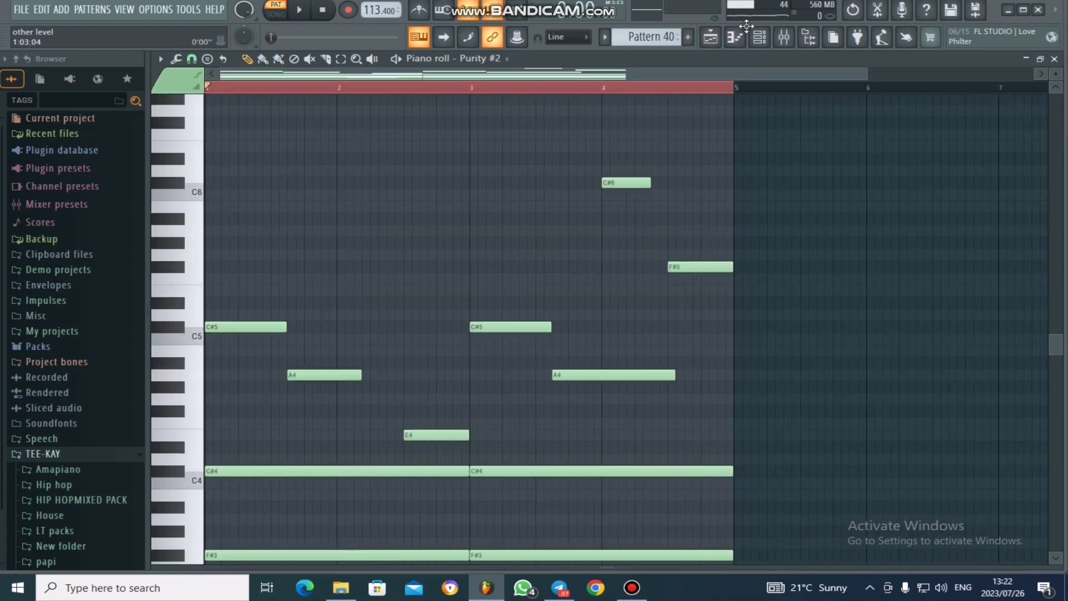
pyautogui.click(760, 38)
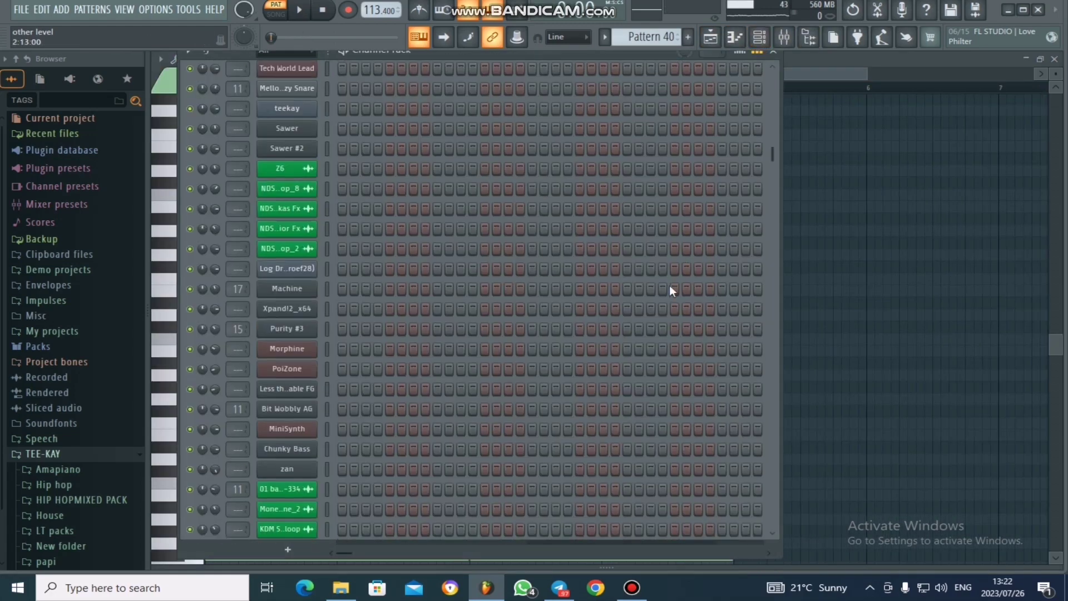
# - Find the Purity #2 channel in the channel rack, open its Pattern 40 notes in the piano roll, and play them through
pyautogui.scroll(1, 670, 287)
pyautogui.scroll(-1, 669, 287)
pyautogui.scroll(-3, 669, 284)
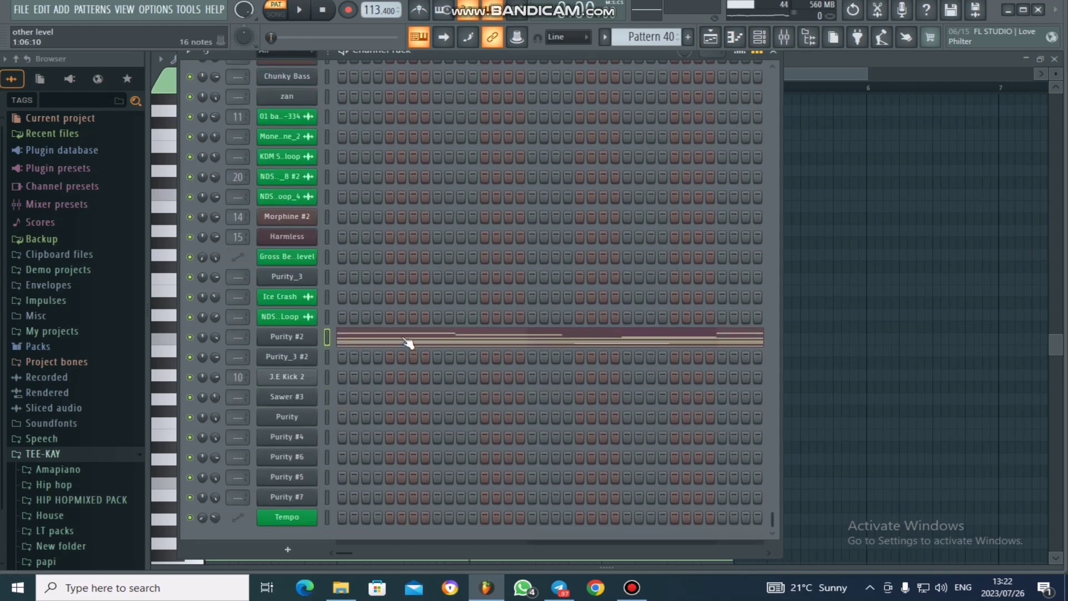
pyautogui.click(407, 348)
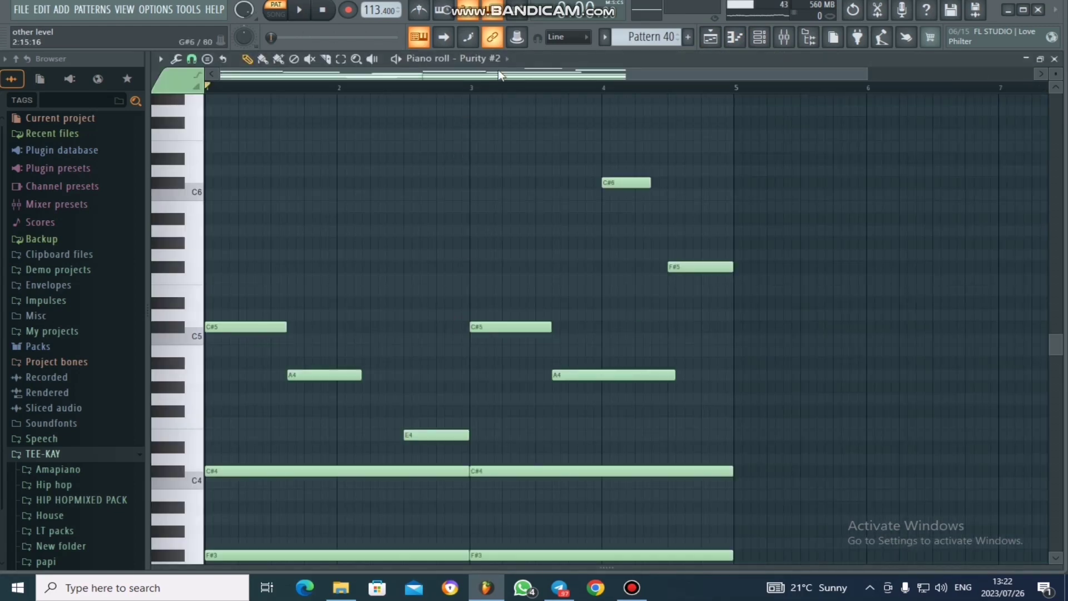
pyautogui.press('space')
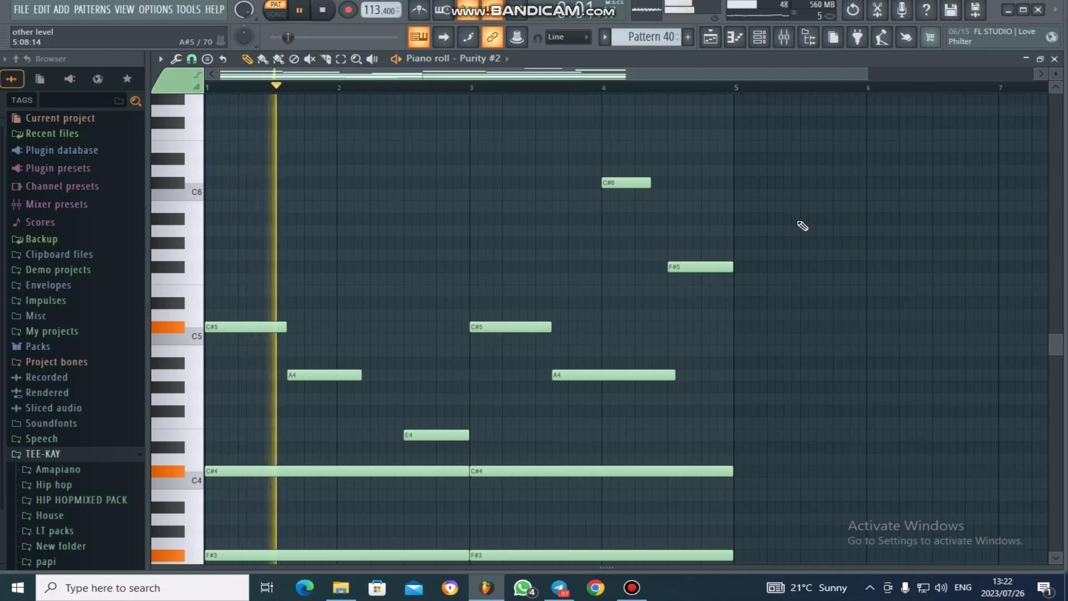
pyautogui.scroll(-2, 799, 226)
pyautogui.scroll(-1, 803, 225)
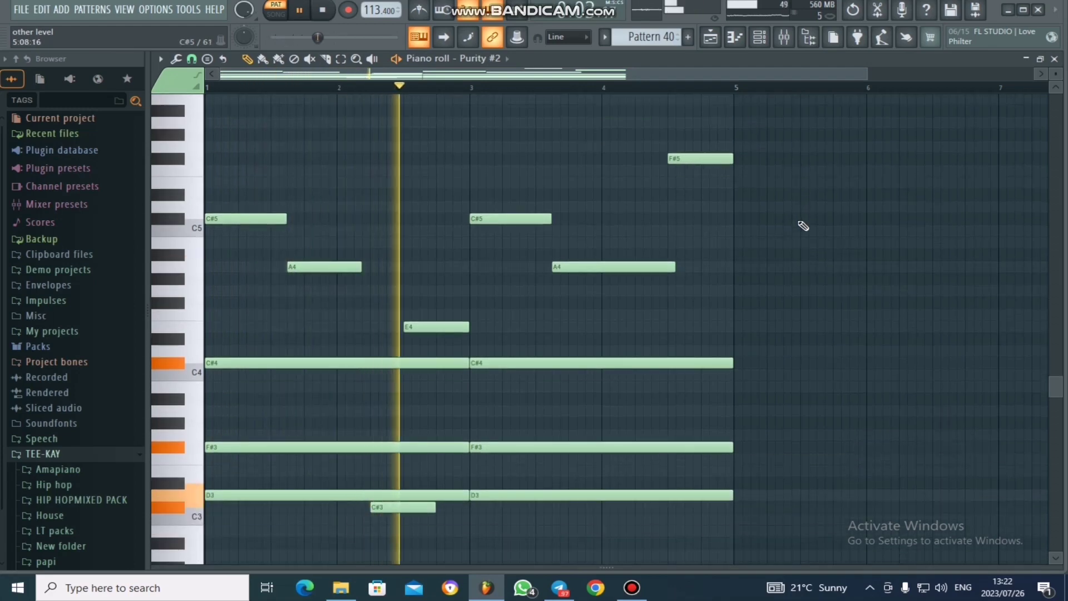
pyautogui.scroll(3, 803, 225)
pyautogui.scroll(-4, 803, 226)
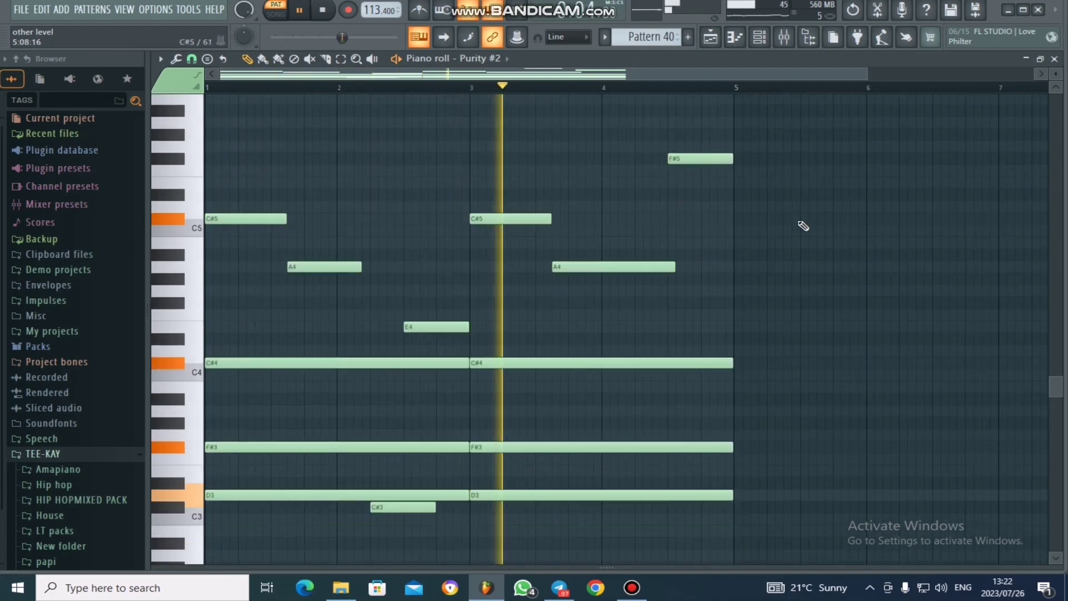
pyautogui.scroll(1, 802, 226)
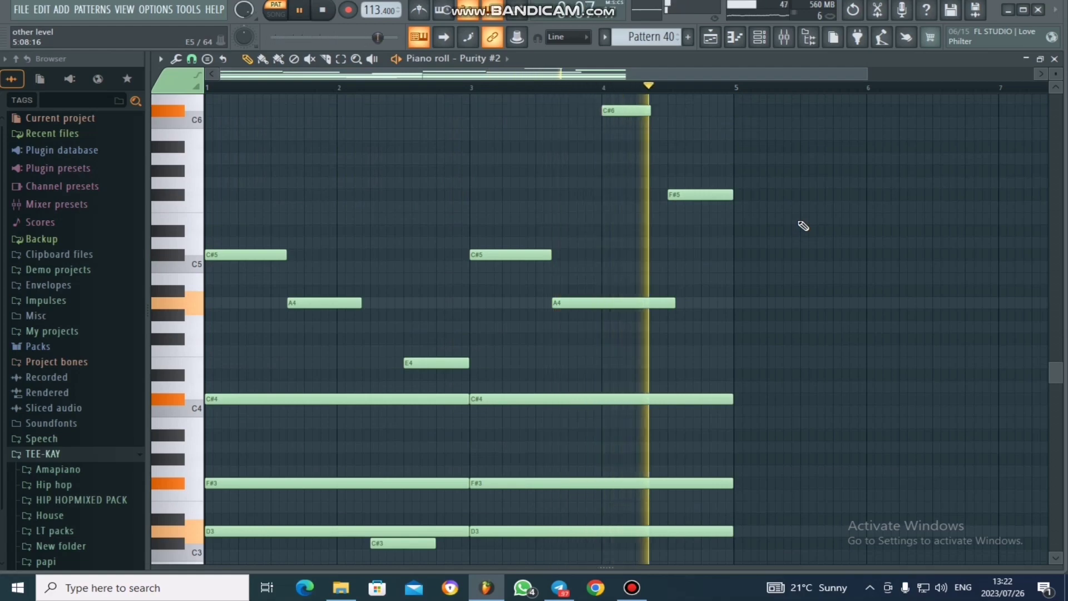
# - Inspect the Purity #2 channel's Flute Flight preset in the Arpeggiator category, and stop playback back in the playlist
pyautogui.click(760, 38)
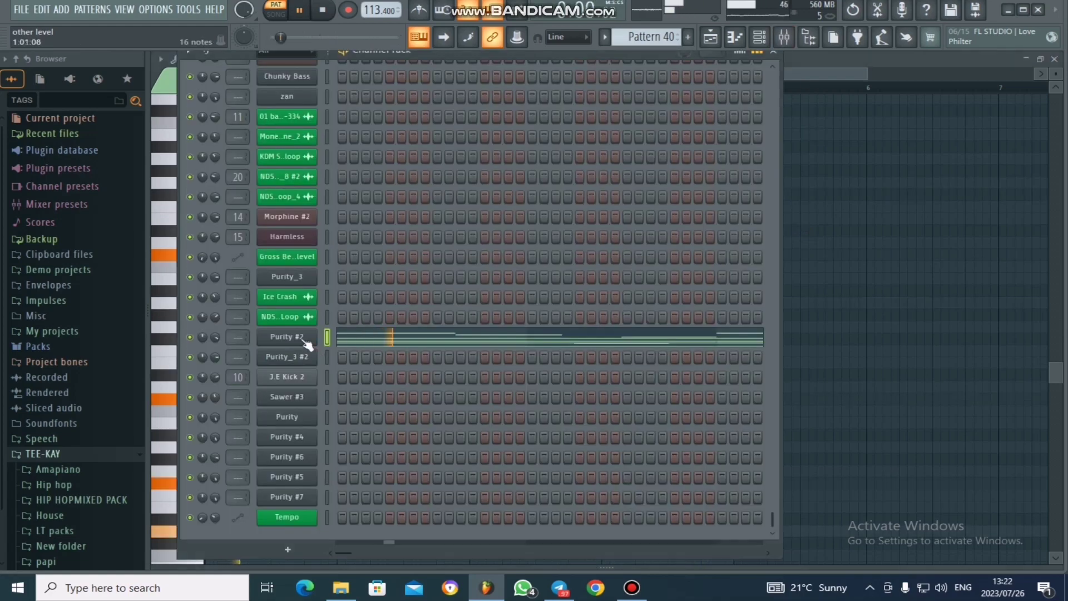
pyautogui.click(305, 342)
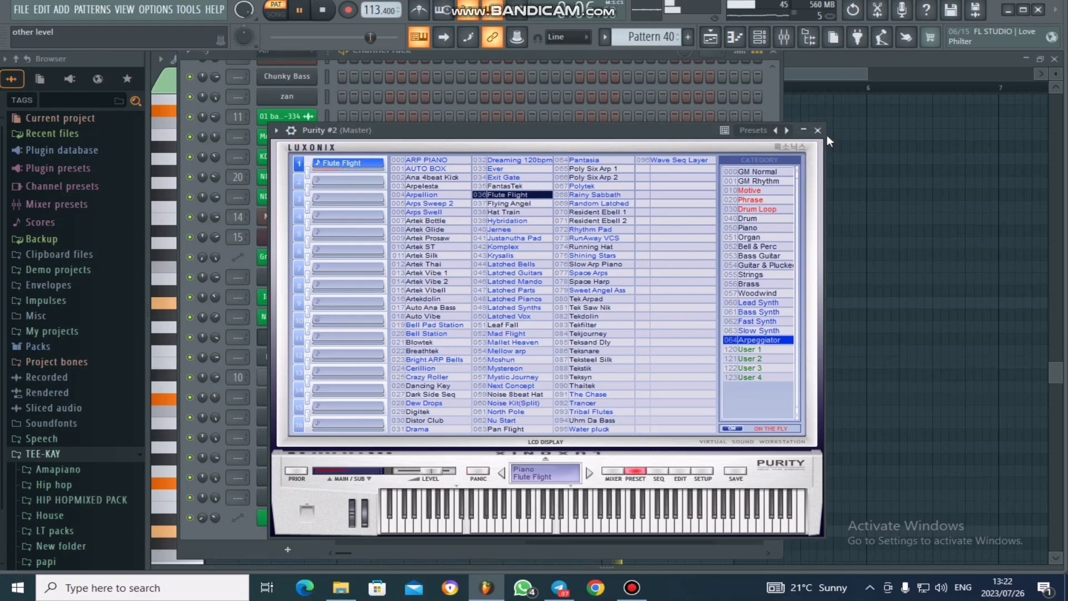
pyautogui.click(717, 41)
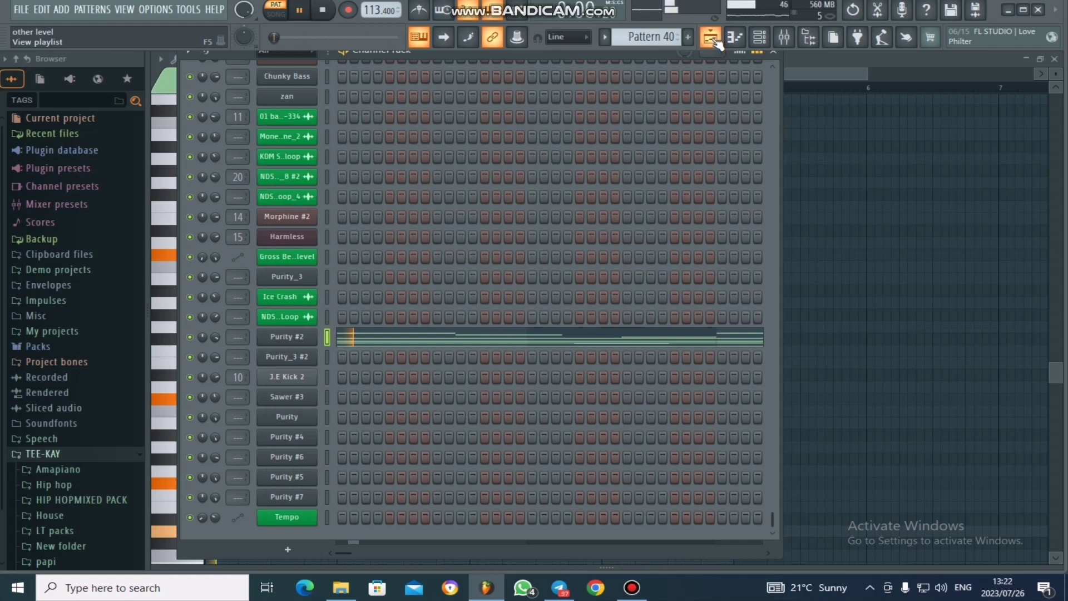
pyautogui.press('space')
# - Open Pattern 20 from Track 21 of the playlist and play its Morphine #2 notes in the piano roll
pyautogui.scroll(-2, 538, 326)
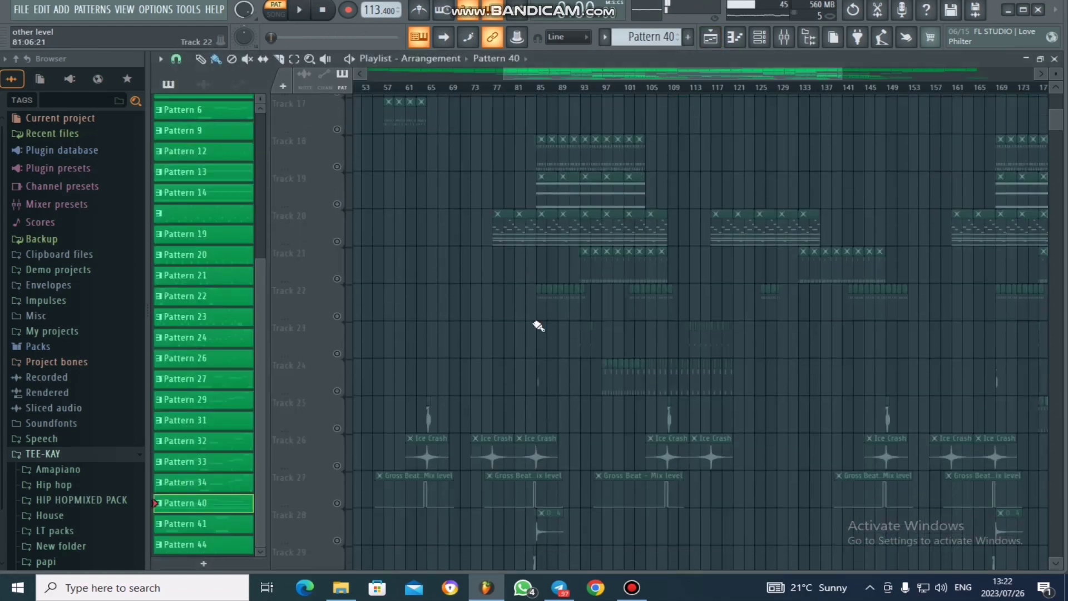
pyautogui.doubleClick(602, 264)
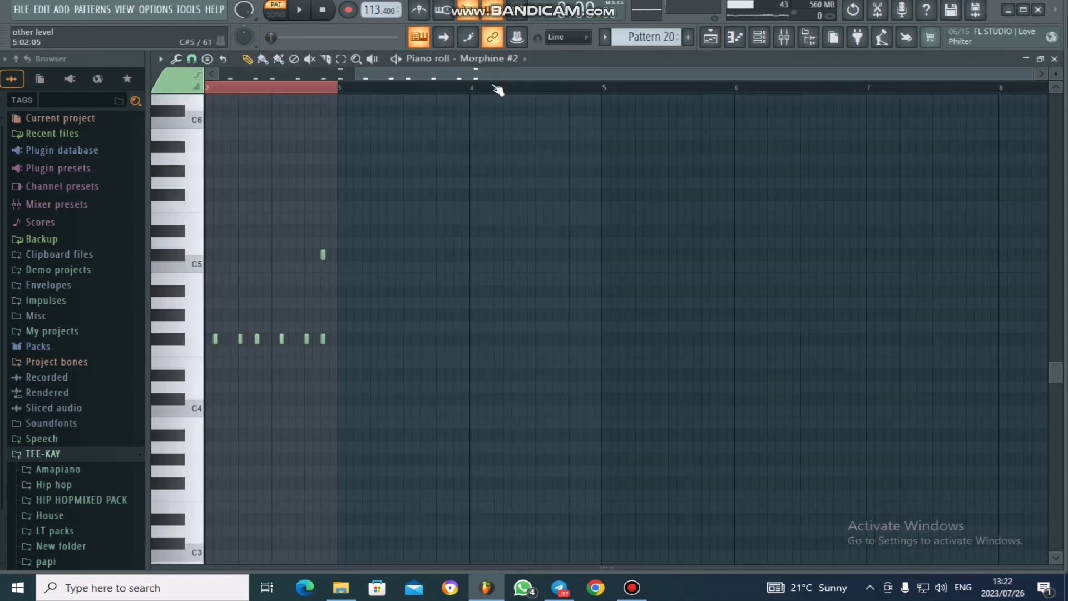
pyautogui.click(760, 37)
pyautogui.click(513, 225)
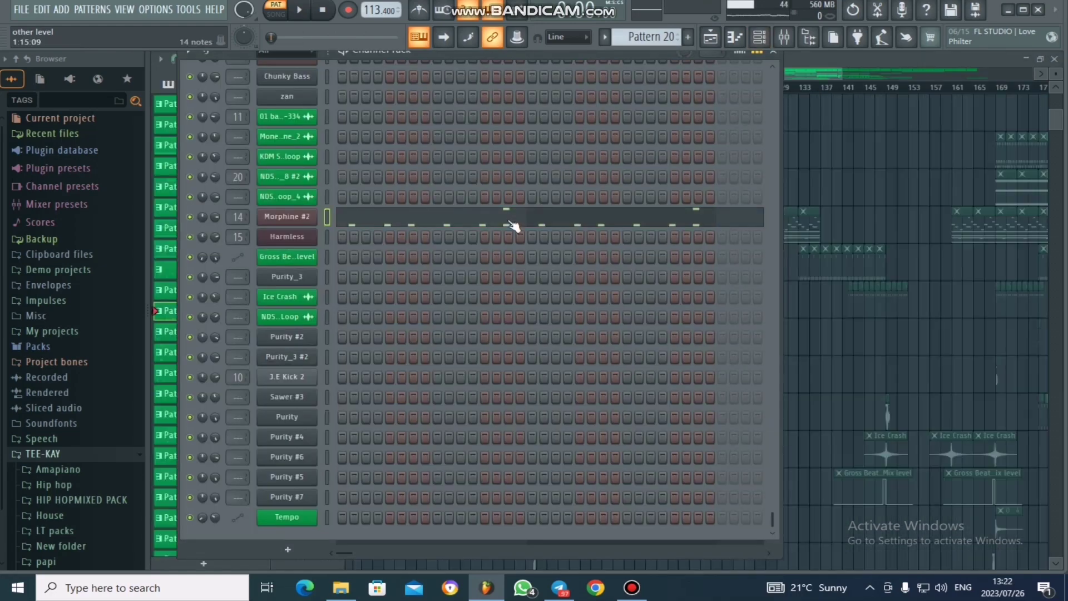
pyautogui.press('space')
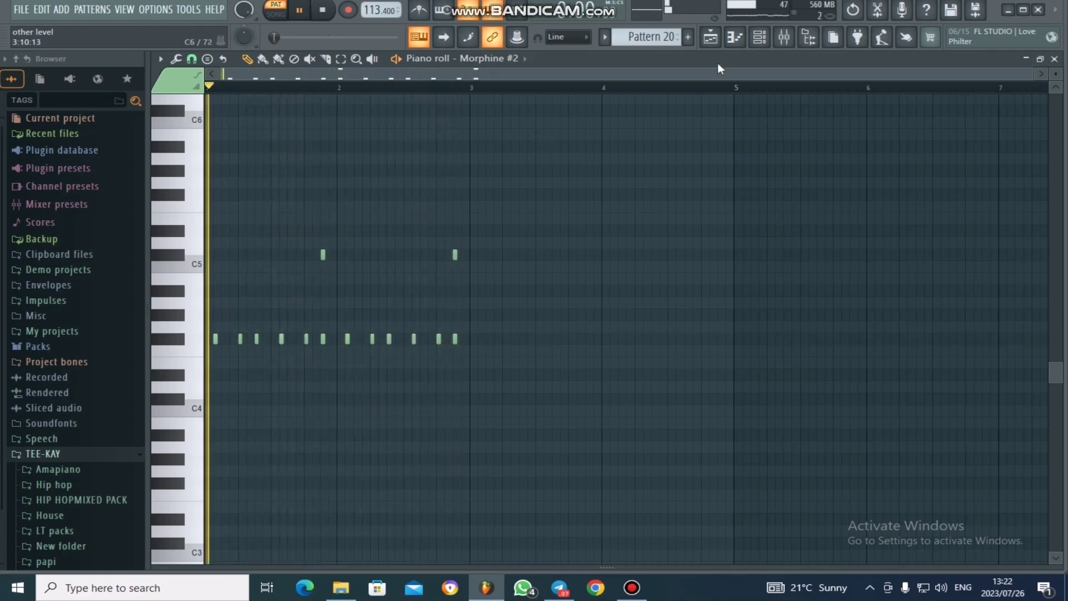
# - Inspect the Morphine #2 channel's LED PWM Filter MC program, close the synth, and stop playback back in the playlist
pyautogui.click(759, 36)
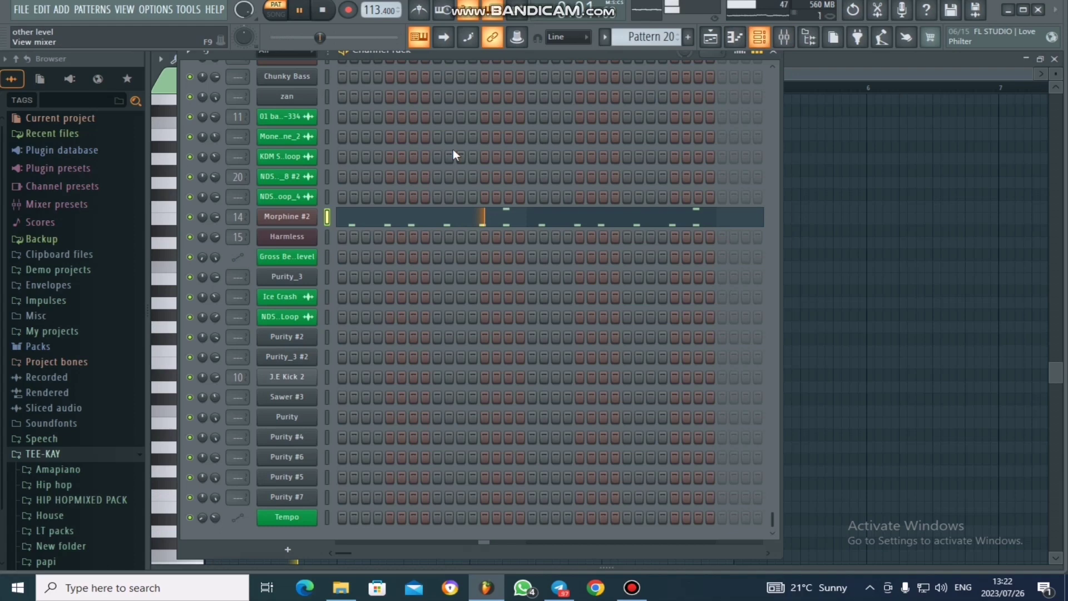
pyautogui.click(310, 221)
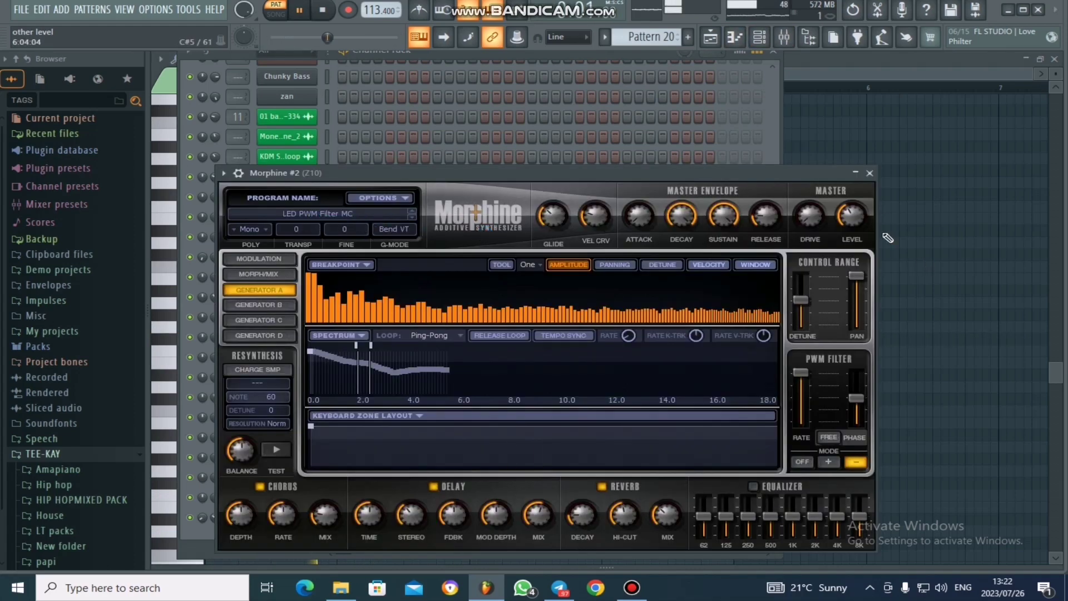
pyautogui.click(773, 58)
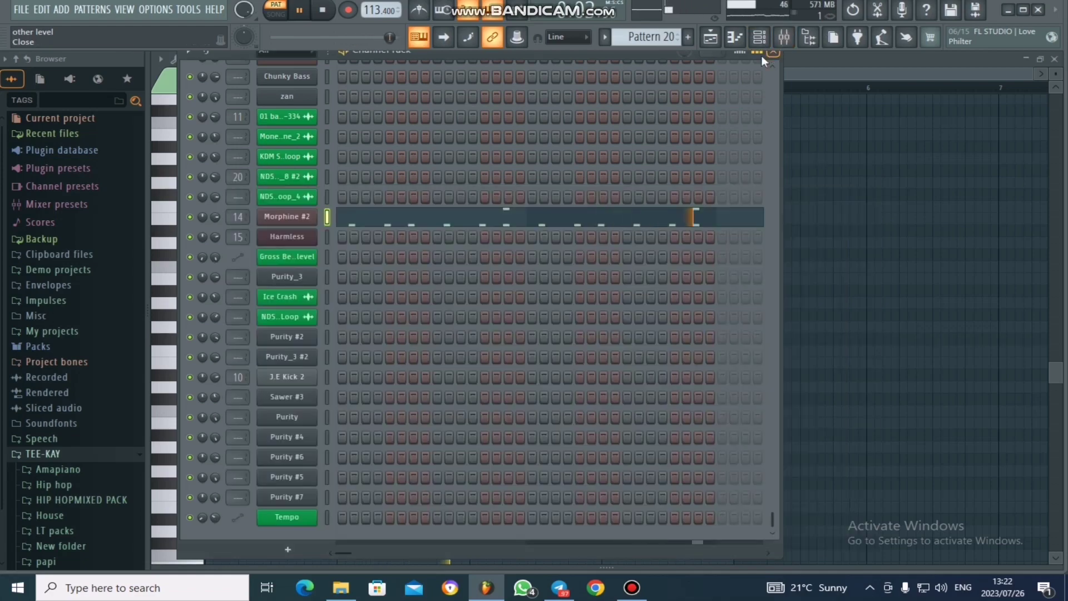
pyautogui.click(772, 53)
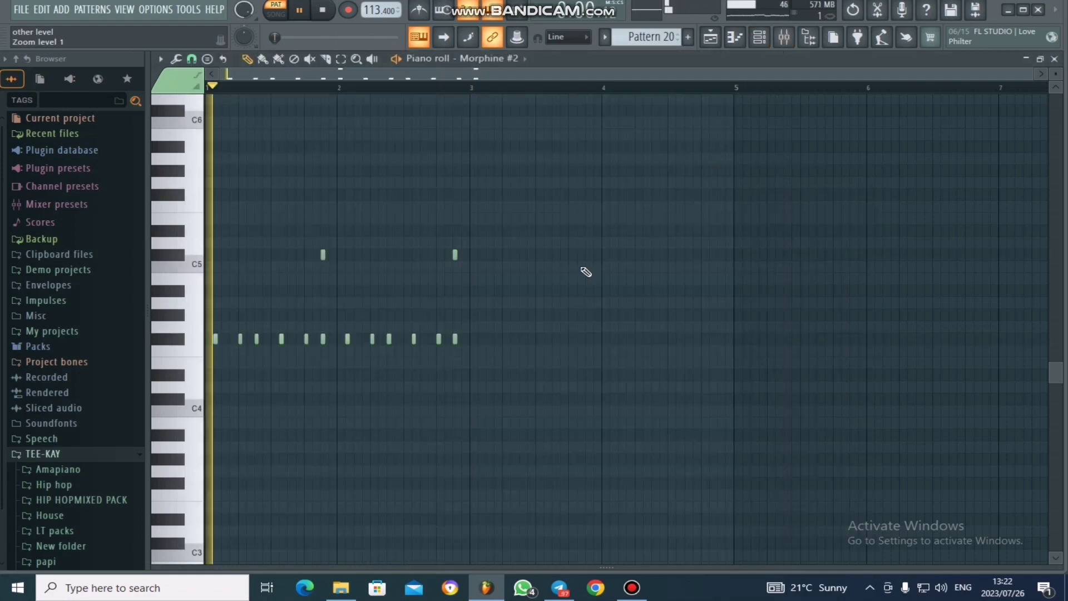
pyautogui.click(711, 36)
pyautogui.press('space')
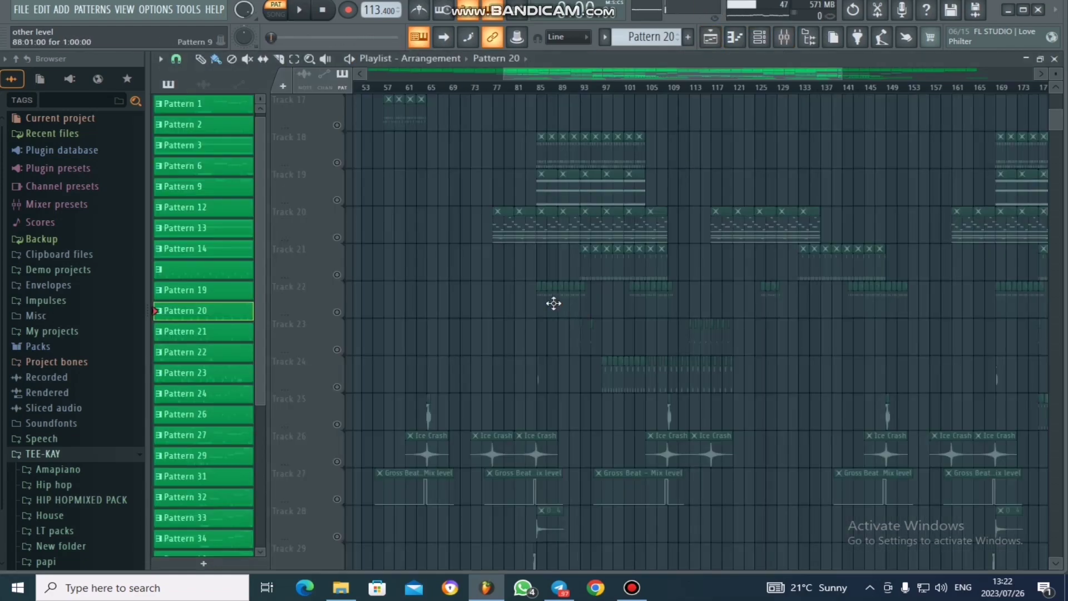
# - Open Pattern 9 from Track 22 of the playlist and play its Machine notes in the piano roll
pyautogui.doubleClick(553, 303)
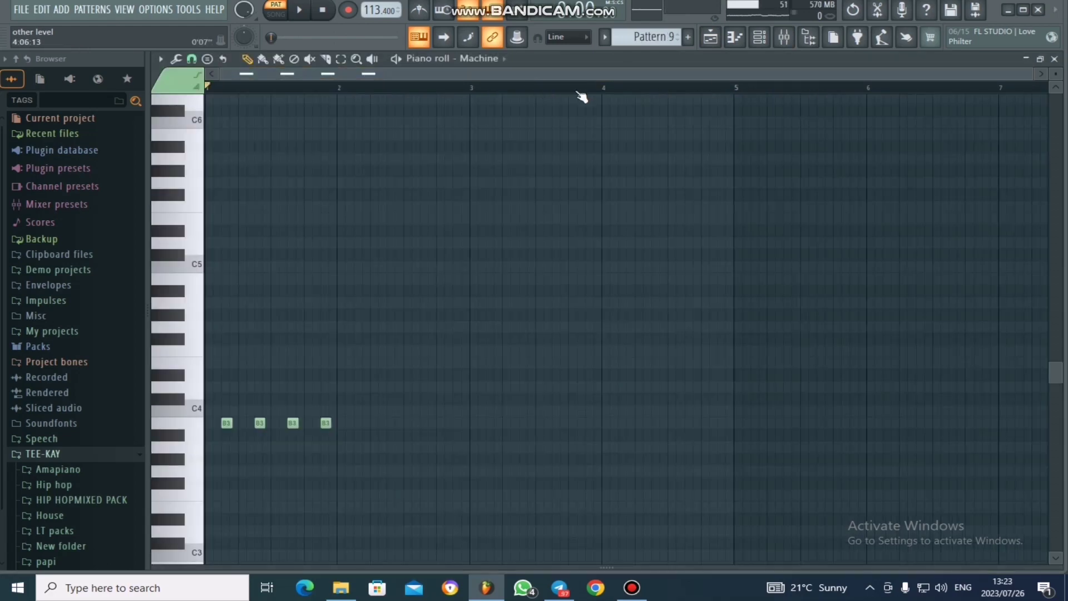
pyautogui.moveTo(996, 74); pyautogui.dragTo(648, 83)
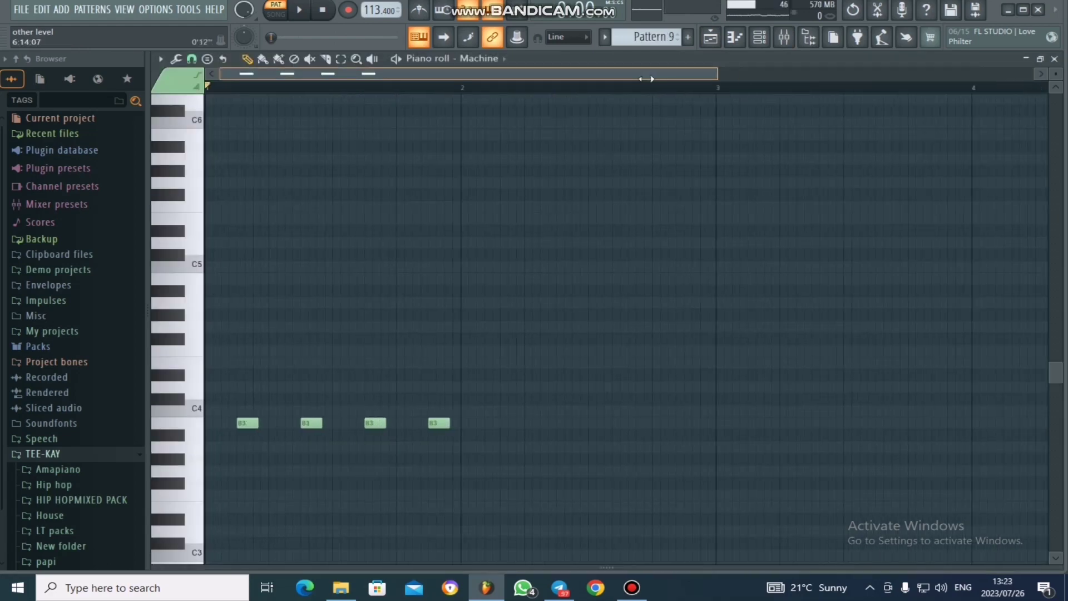
pyautogui.press('space')
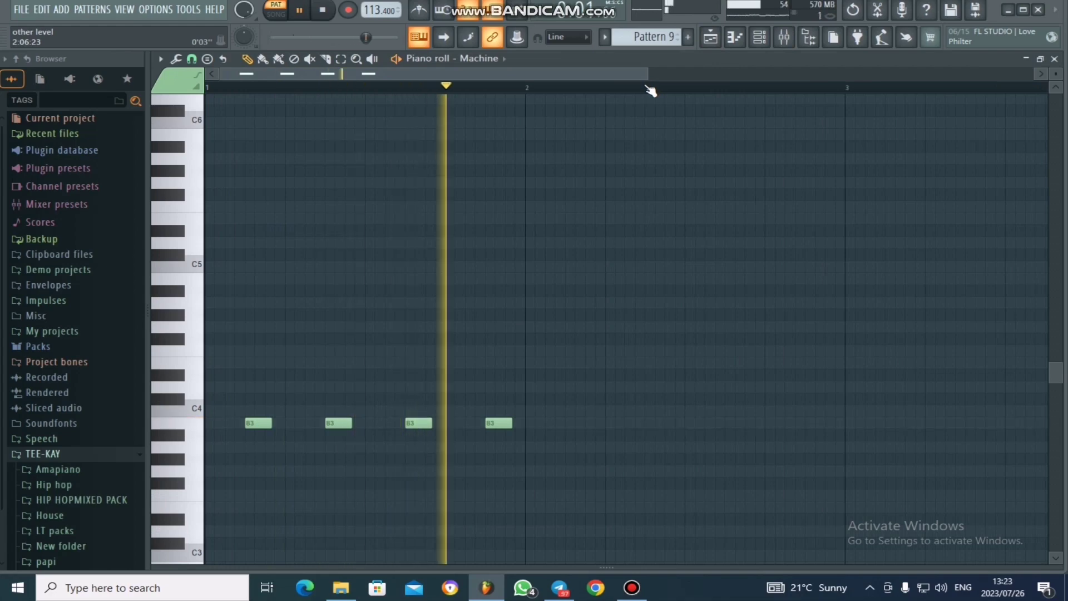
# - Find the Machine channel in the channel rack, inspect its Sytrus settings, and stop playback back in the playlist
pyautogui.press('F6')
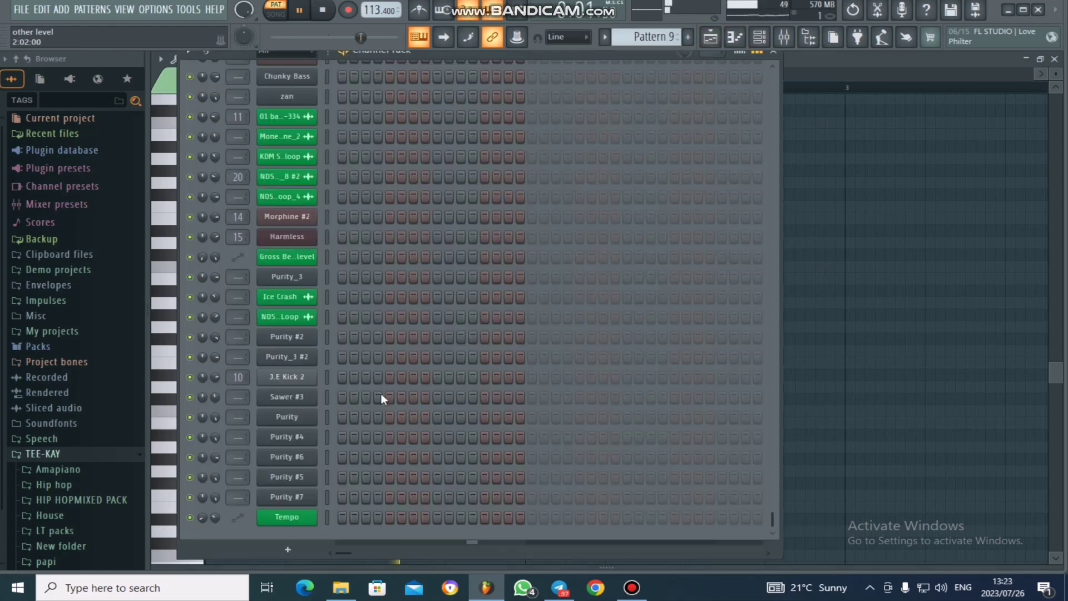
pyautogui.scroll(10, 543, 334)
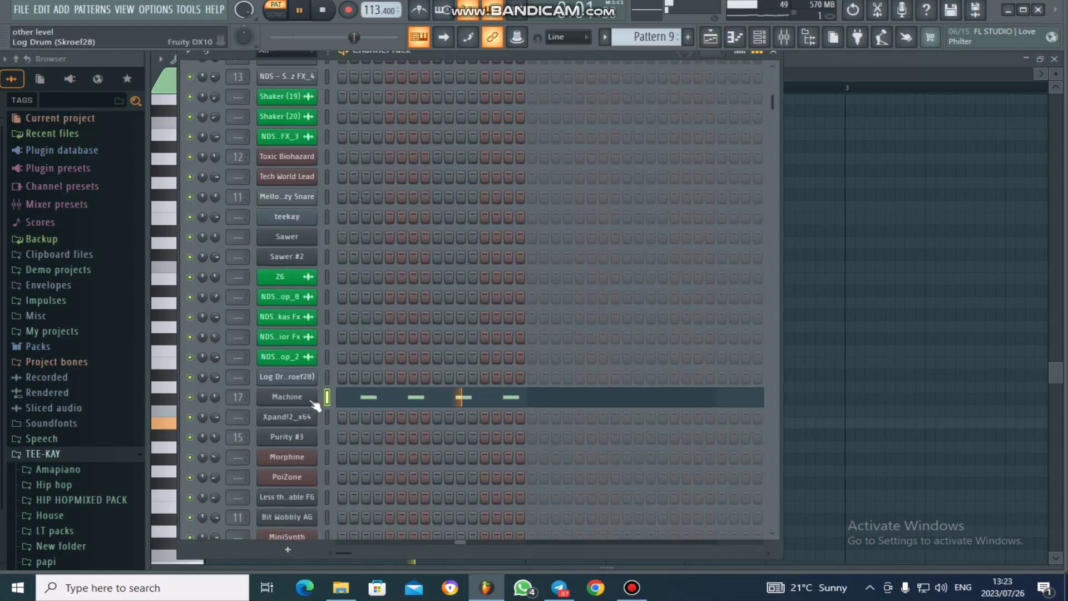
pyautogui.click(300, 400)
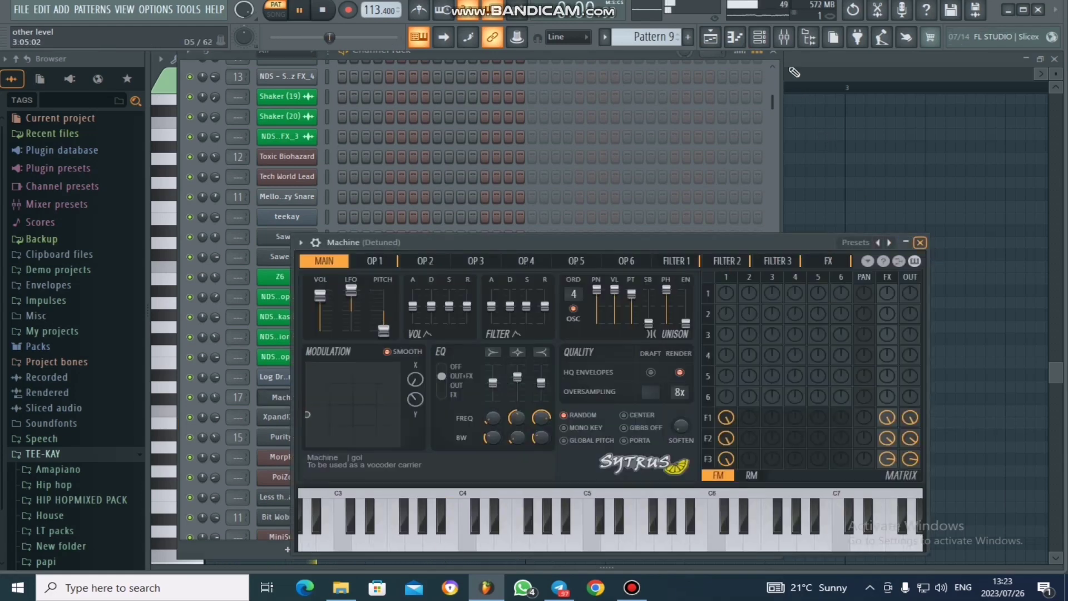
pyautogui.click(920, 242)
pyautogui.click(710, 37)
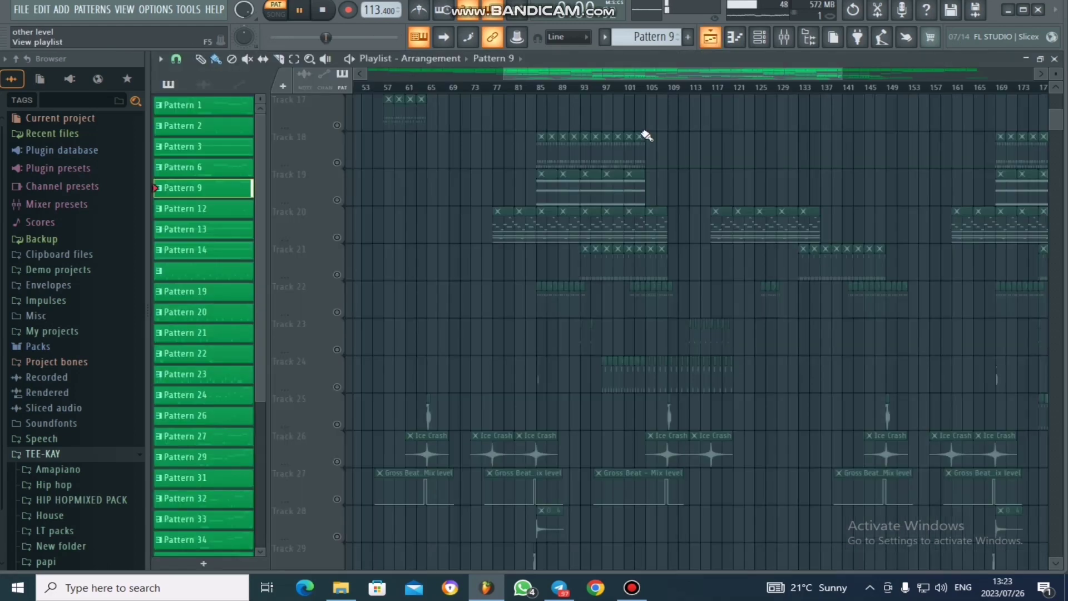
pyautogui.press('space')
# - Open Pattern 41 from Track 24 of the playlist, show its Purity_3 #2 channel, and play its notes in the piano roll
pyautogui.scroll(-1, 533, 336)
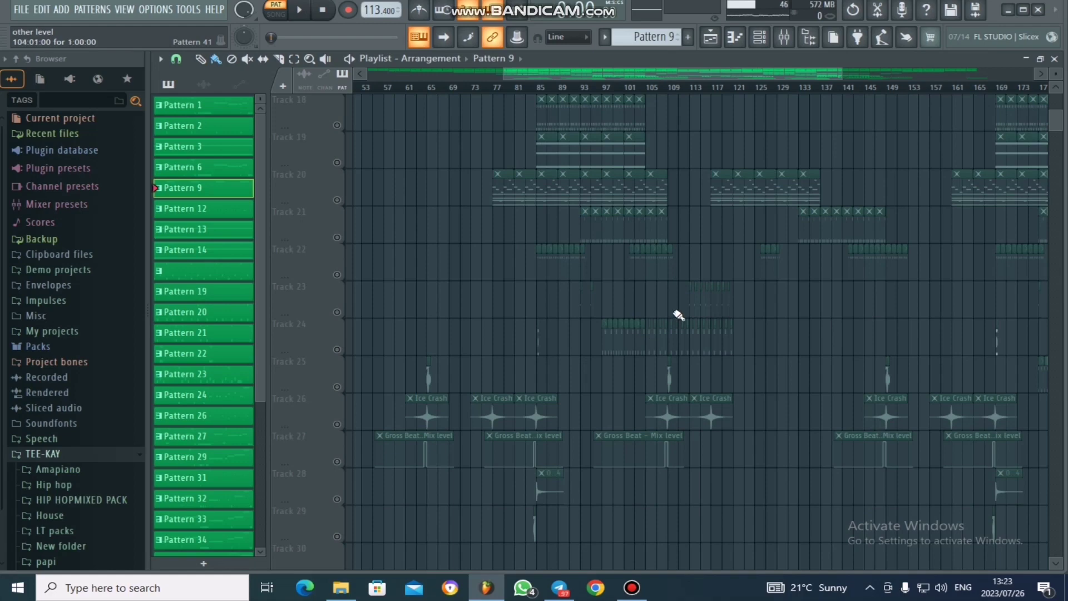
pyautogui.doubleClick(612, 339)
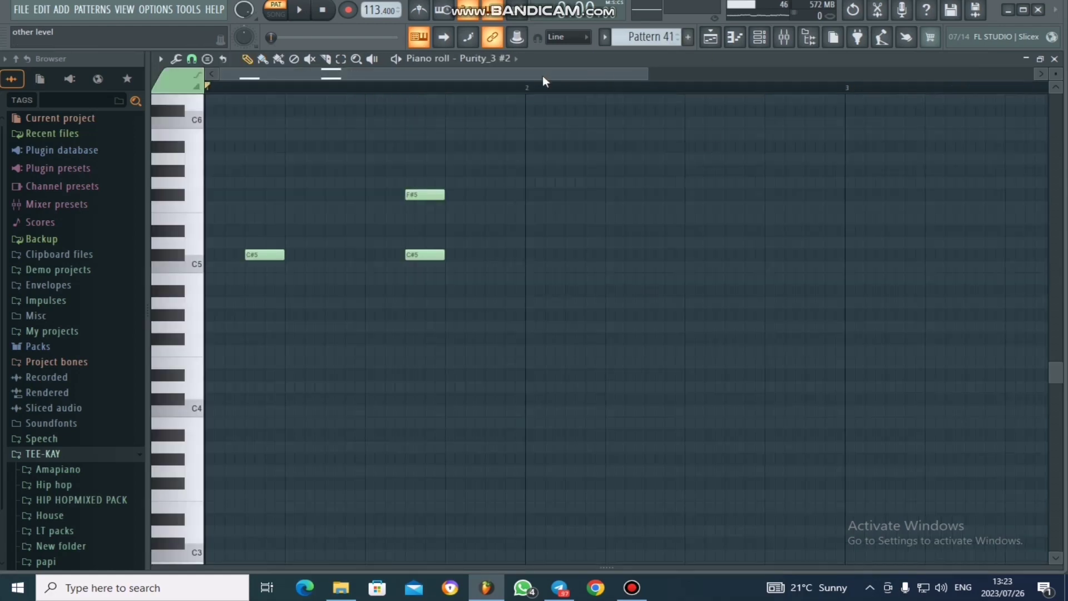
pyautogui.click(759, 38)
pyautogui.scroll(-5, 699, 228)
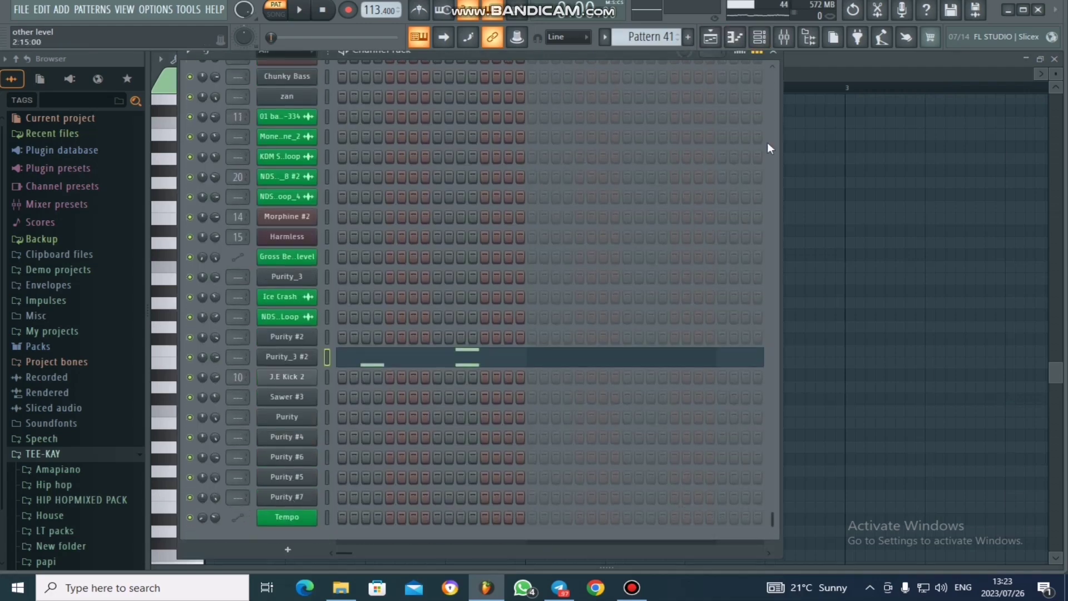
pyautogui.click(764, 43)
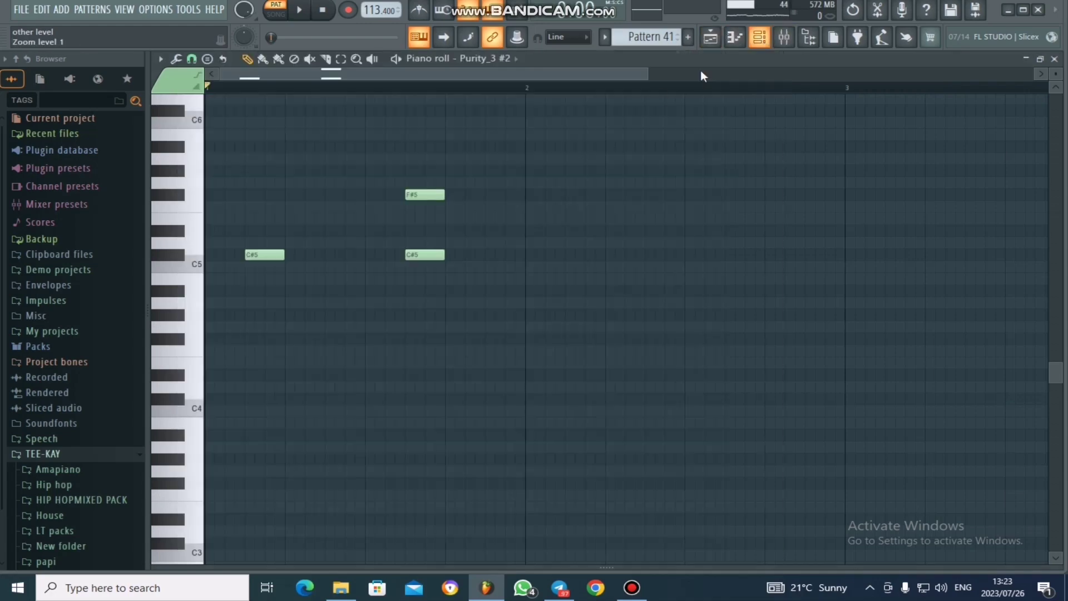
pyautogui.press('space')
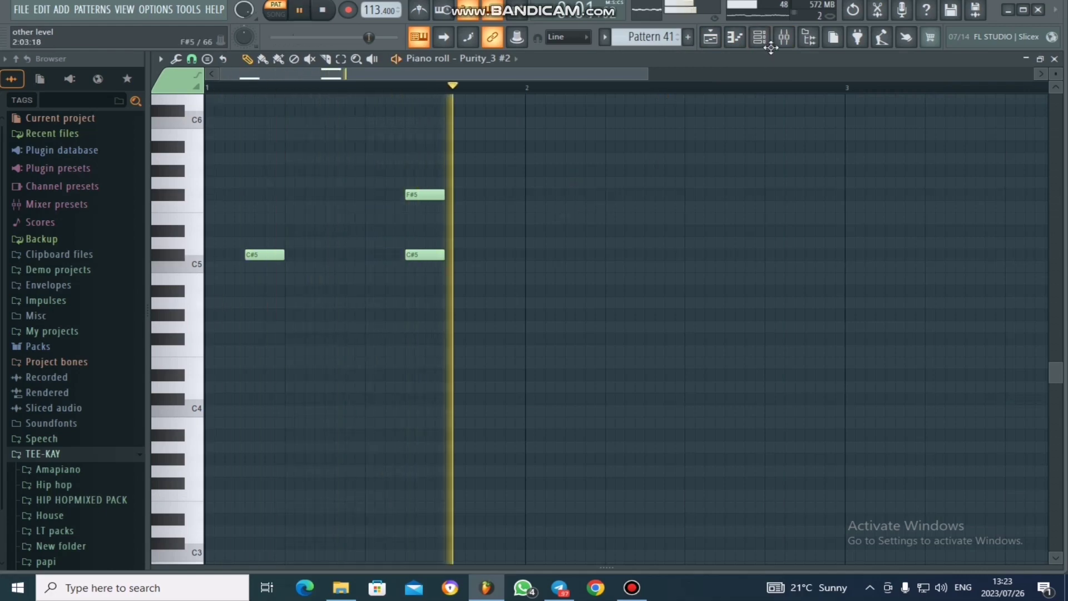
# - Inspect the Purity_3 #2 channel's Panflute 2 preset in the Woodwind category, and stop playback back in the playlist
pyautogui.click(759, 37)
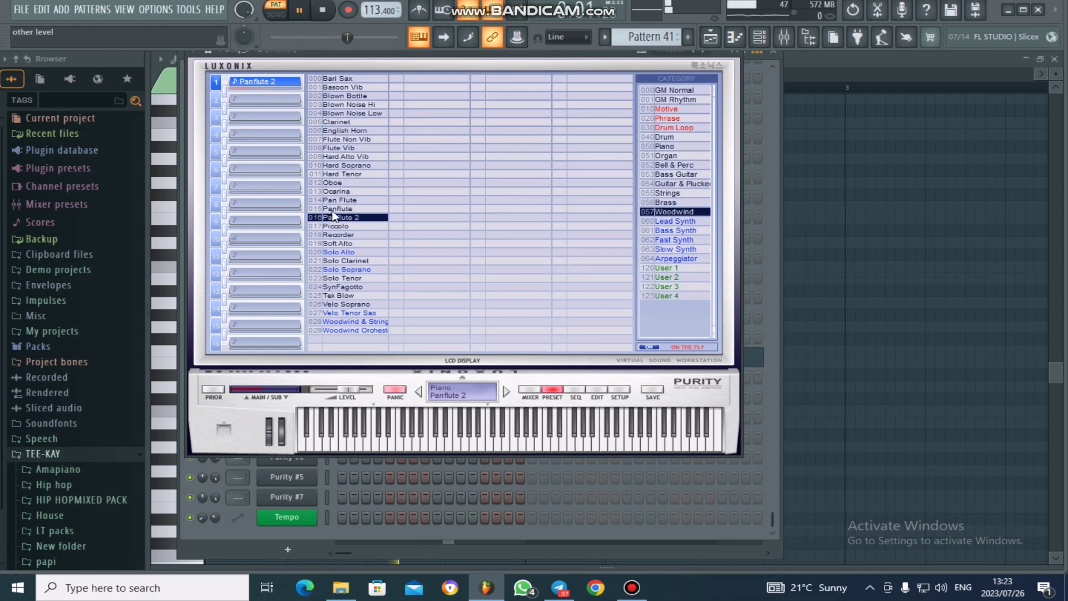
pyautogui.click(730, 49)
pyautogui.click(710, 37)
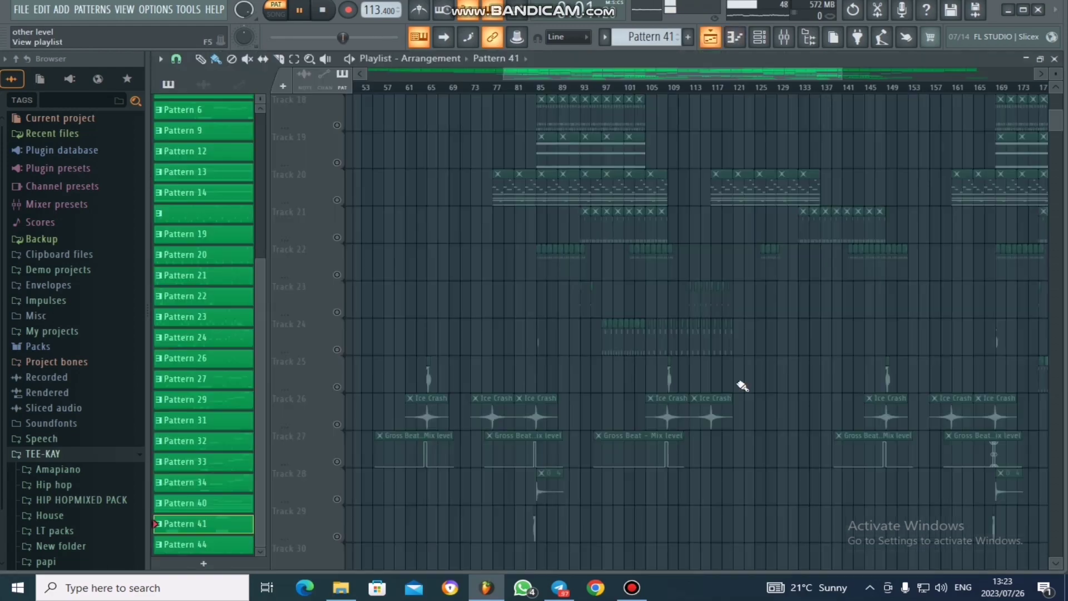
pyautogui.scroll(-1, 765, 355)
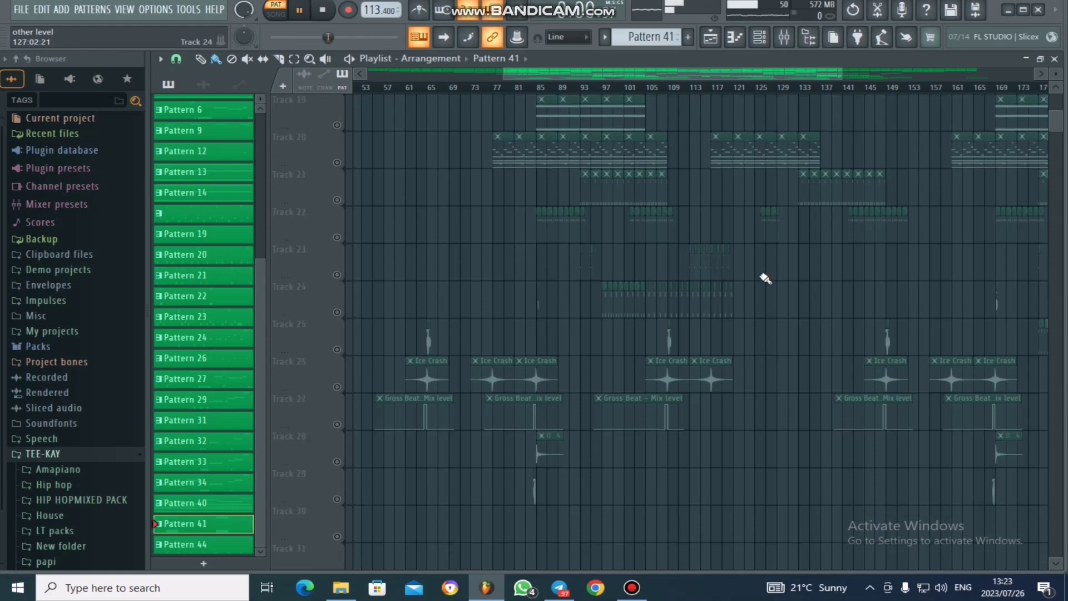
pyautogui.press('space')
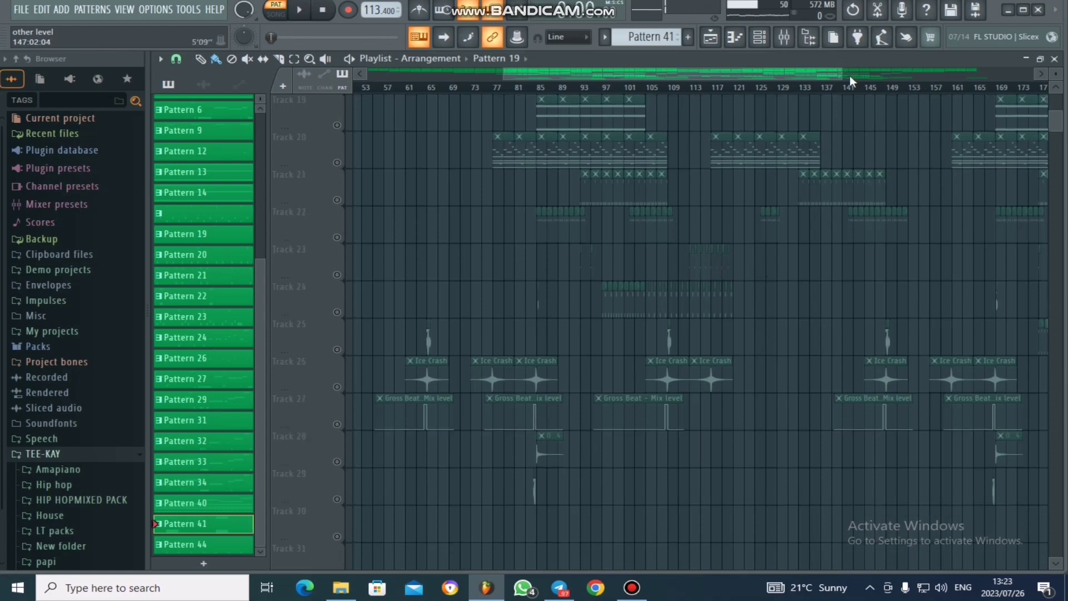
# - Unmute Track 23 in the playlist with its short pattern clips from bar 113 in view
pyautogui.moveTo(849, 76); pyautogui.dragTo(549, 70)
pyautogui.moveTo(627, 70); pyautogui.dragTo(687, 100)
pyautogui.click(337, 275)
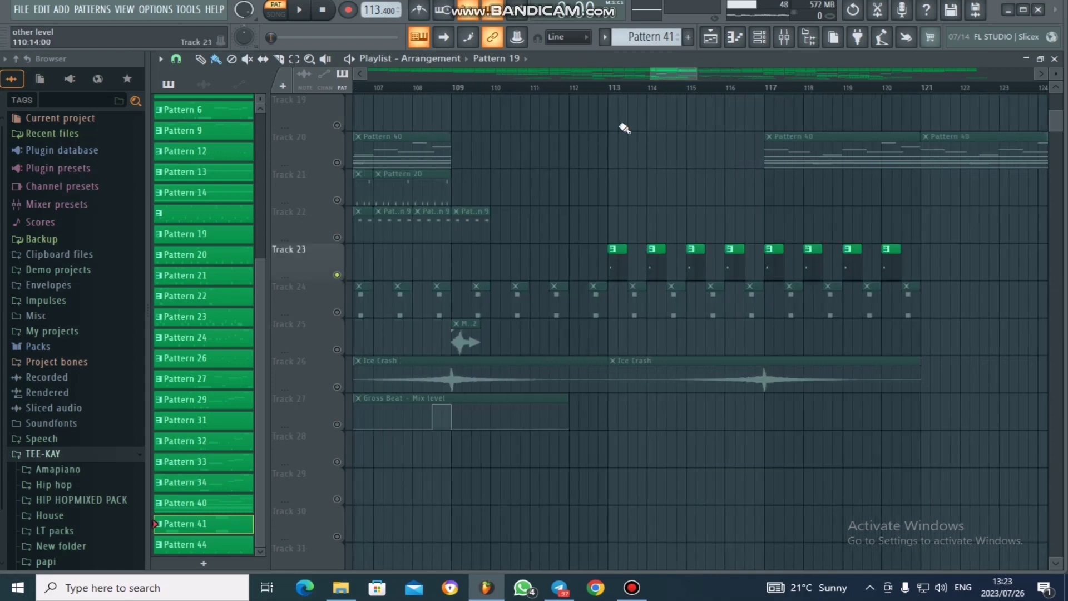
# - Play Track 23 from just before bar 113, open its Pattern 19 notes, and show the Purity #7 channel in the channel rack
pyautogui.click(601, 88)
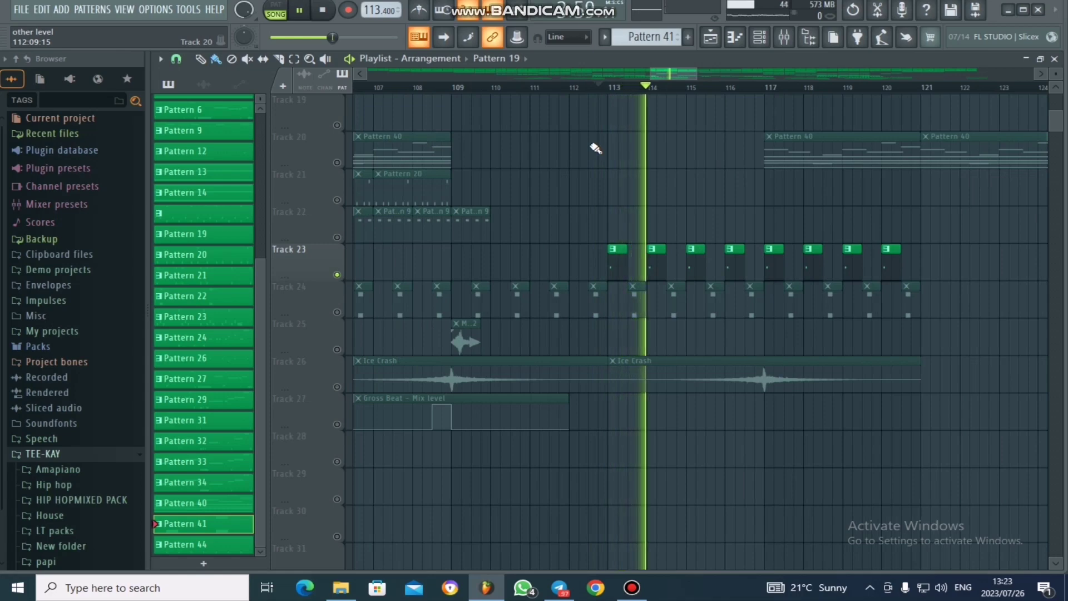
pyautogui.doubleClick(656, 266)
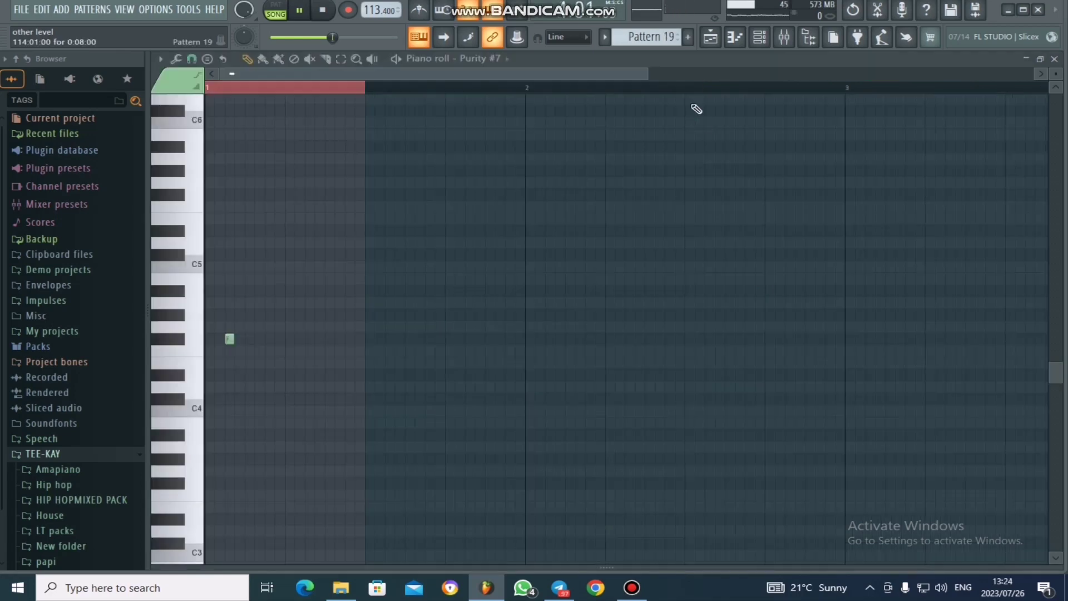
pyautogui.click(759, 44)
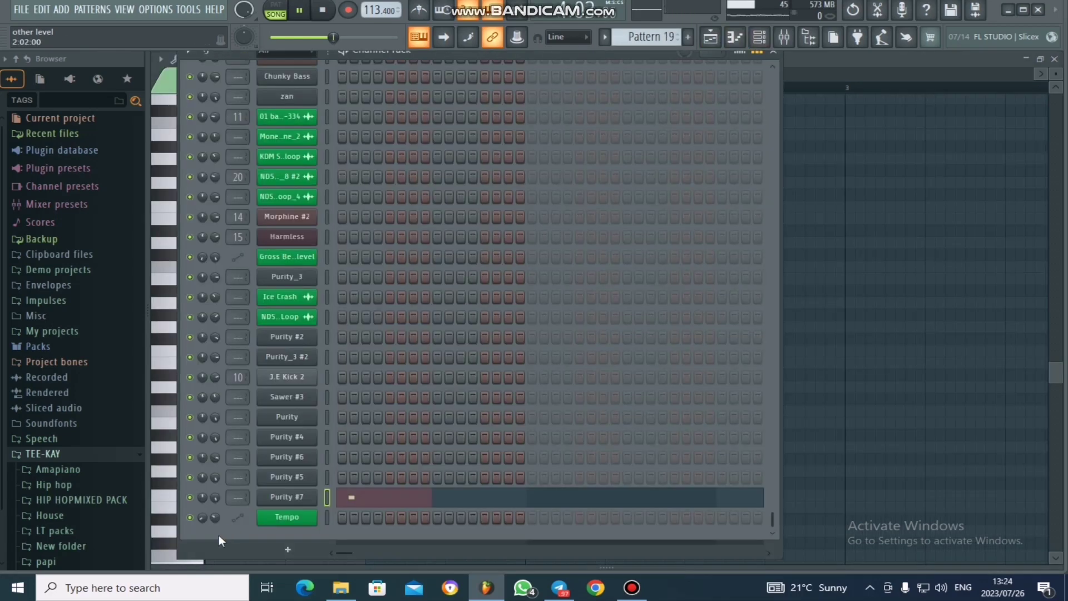
# - Inspect the Purity #7 channel's Oboe preset in the Woodwind category, and stop playback back in the playlist
pyautogui.click(282, 496)
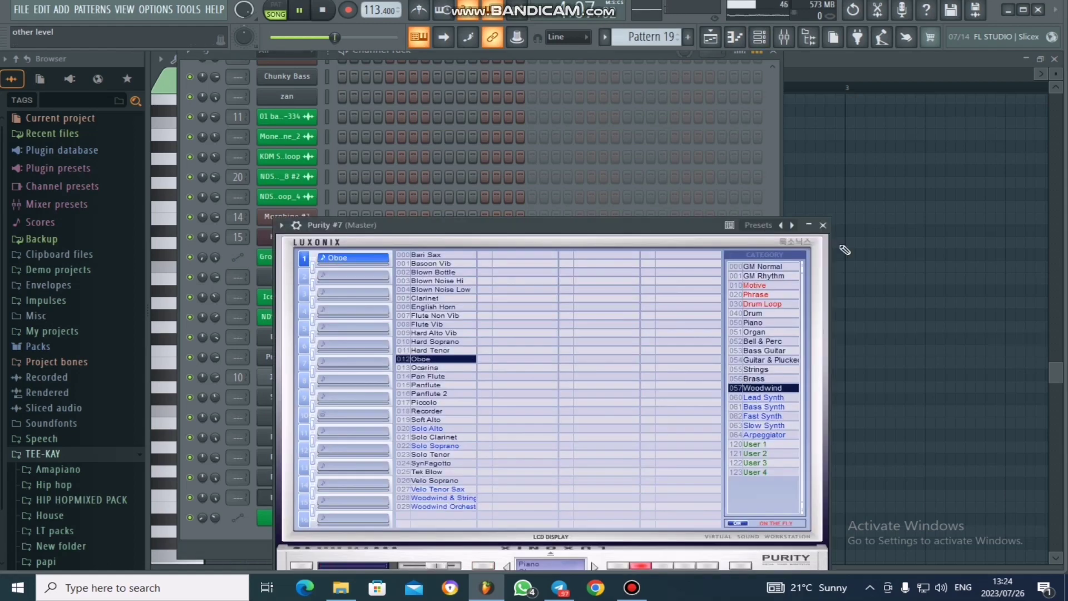
pyautogui.click(823, 224)
pyautogui.click(711, 37)
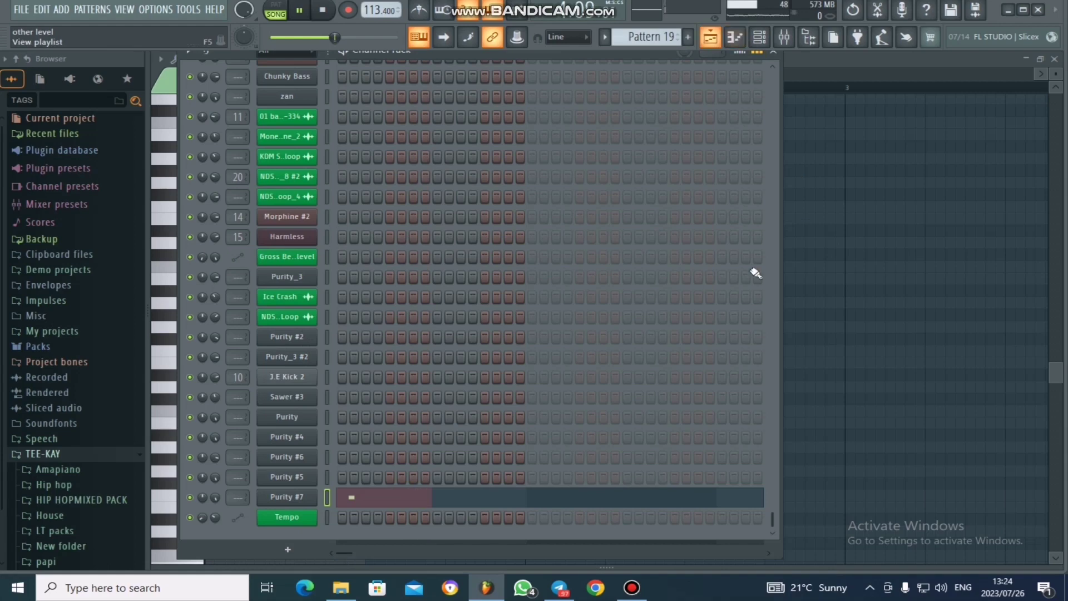
pyautogui.press('space')
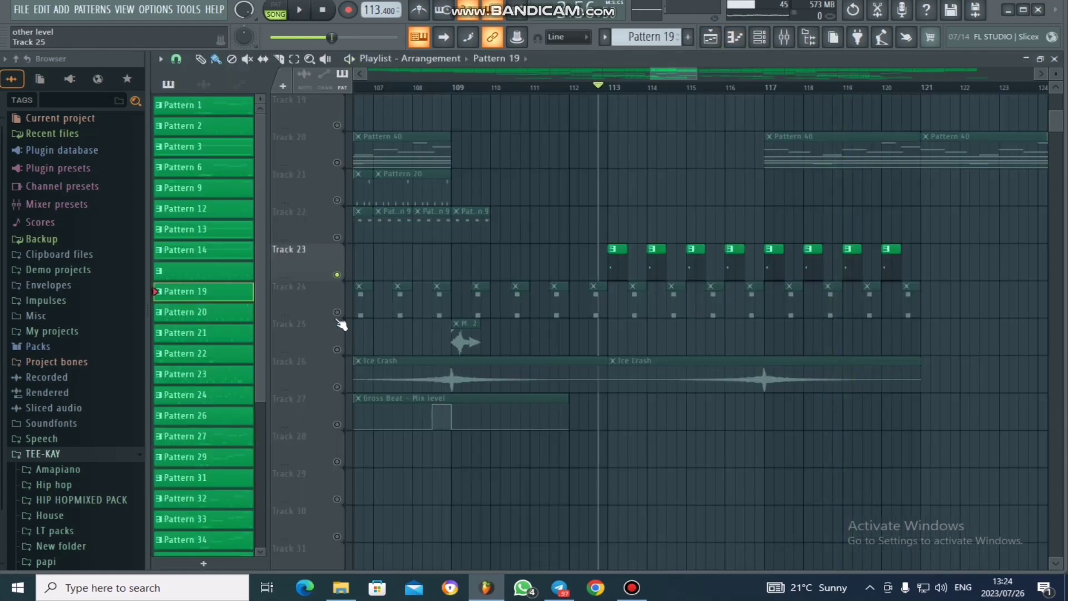
# - Solo Track 24, reopen its Pattern 41 notes and Purity_3 #2 channel, and return to the playlist
pyautogui.rightClick(337, 314)
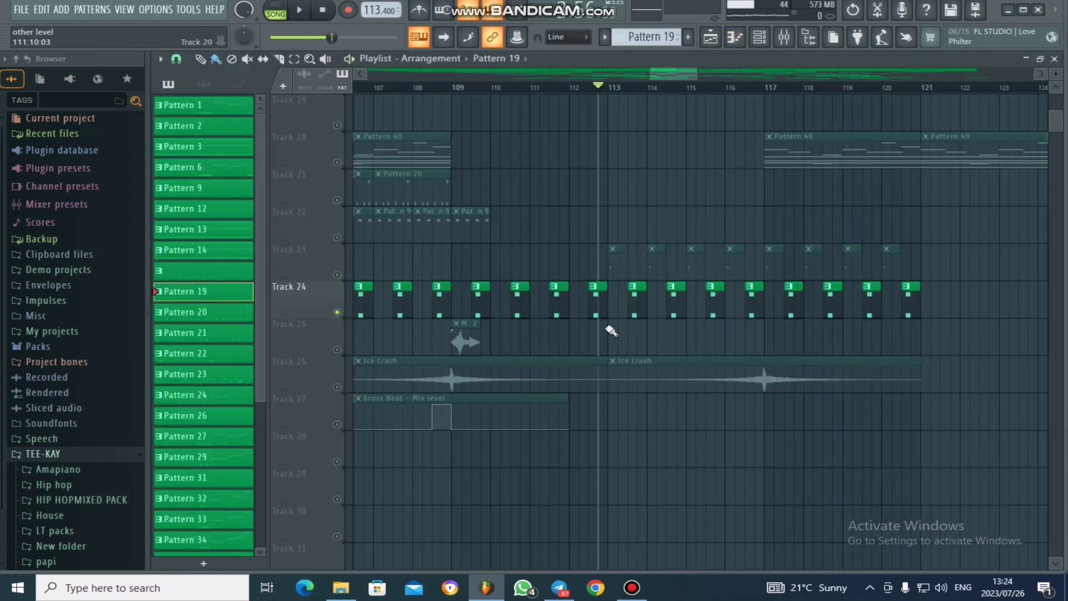
pyautogui.doubleClick(591, 297)
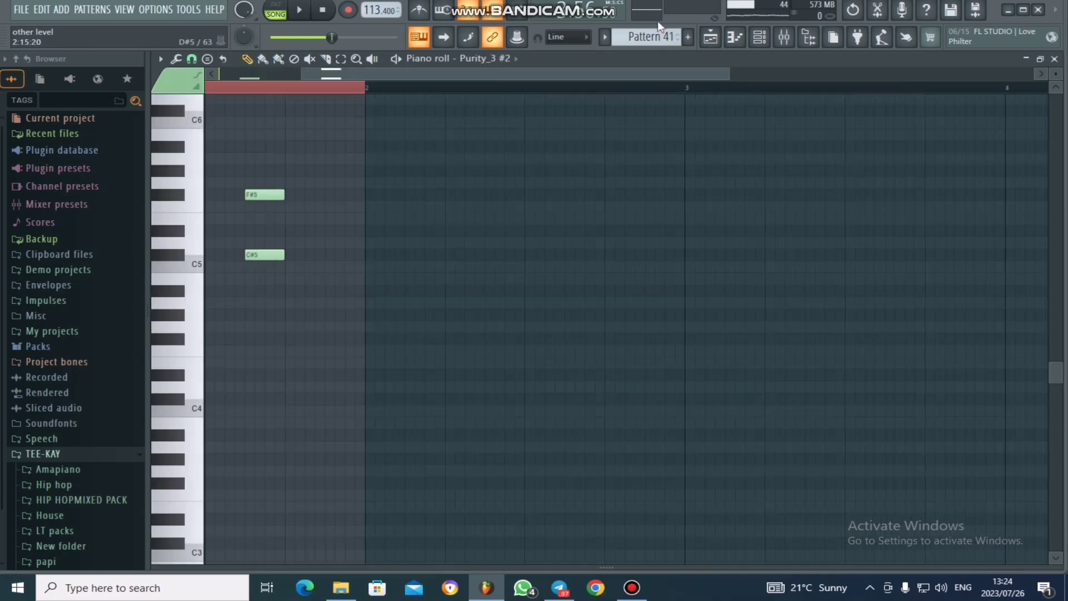
pyautogui.click(759, 39)
pyautogui.press('space')
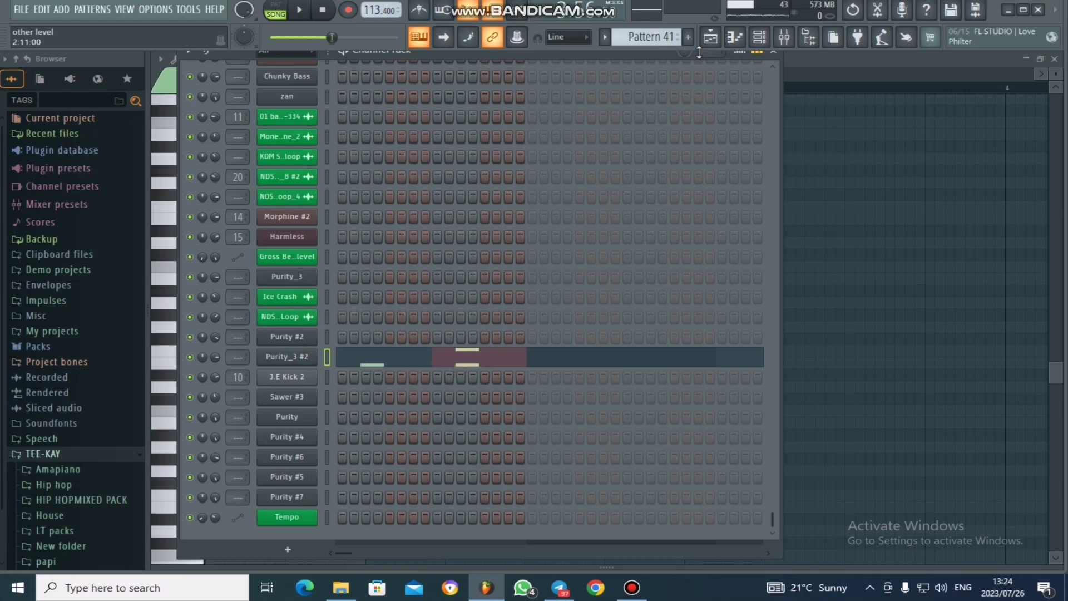
pyautogui.click(709, 37)
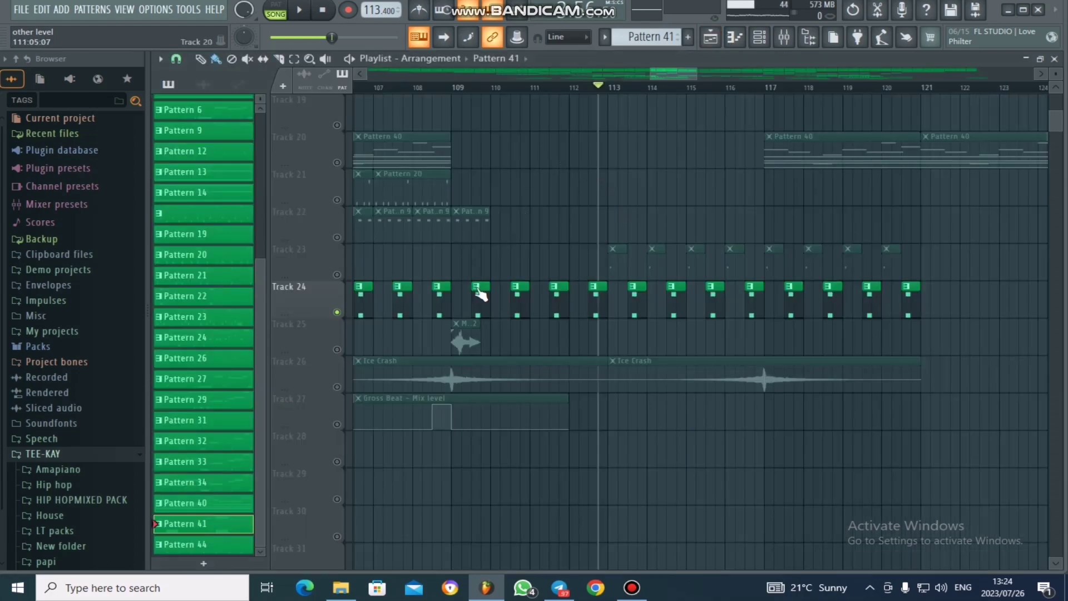
# - Solo Track 25, play its short audio clip from bar 109, and stop playback
pyautogui.click(338, 350)
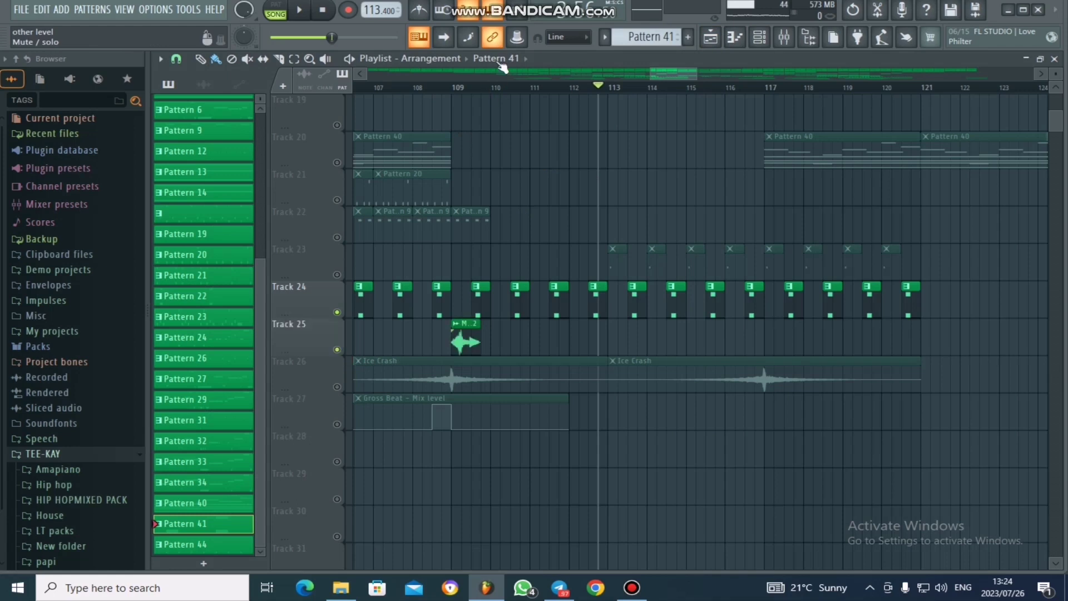
pyautogui.click(452, 90)
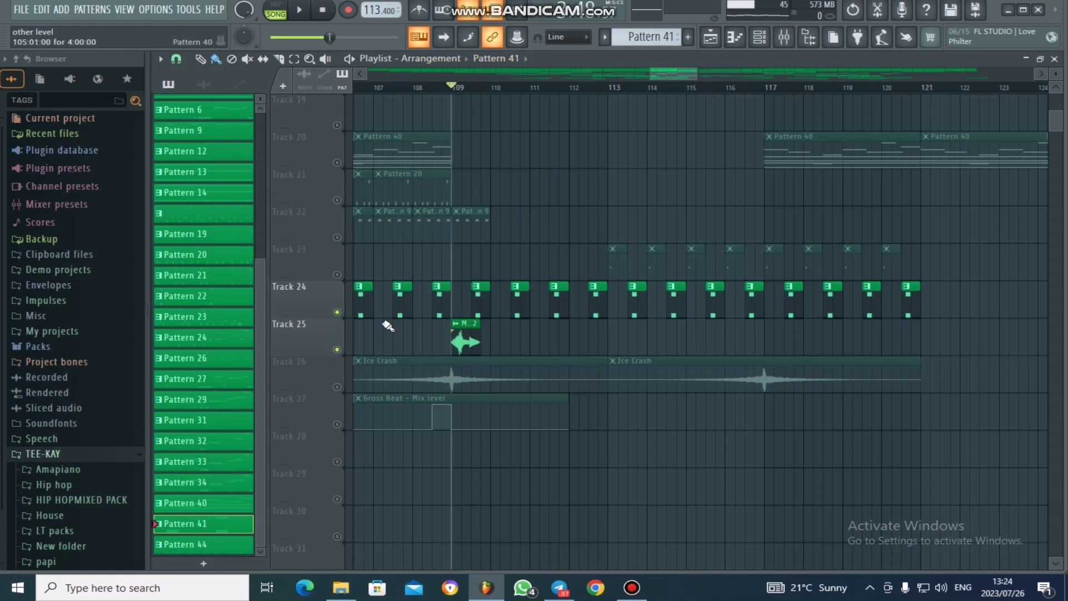
pyautogui.rightClick(337, 349)
pyautogui.press('space')
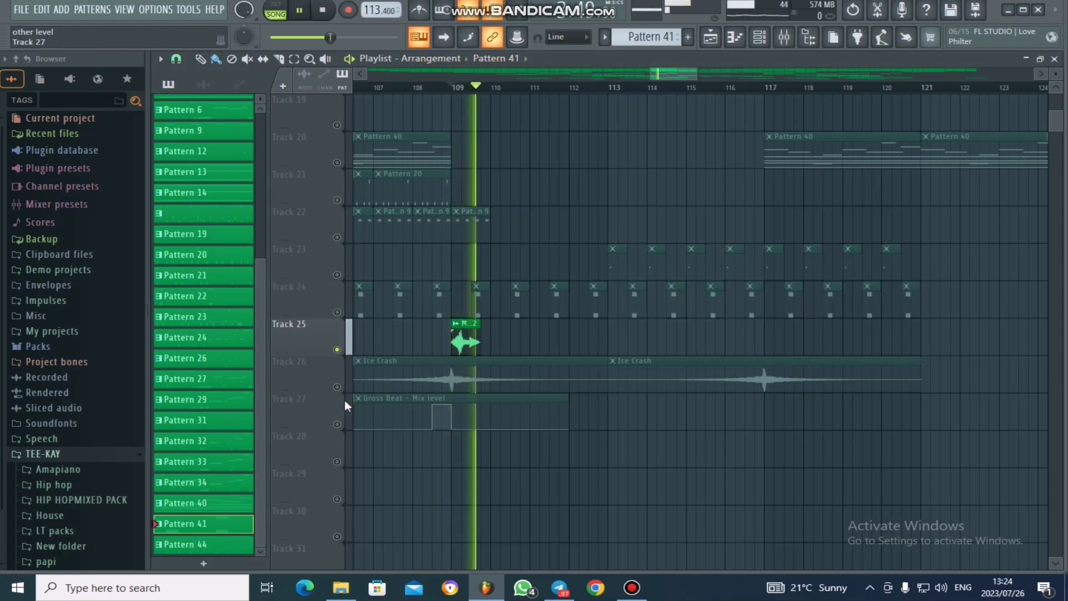
pyautogui.press('space')
# - Unmute Track 26, play its Ice Crash clip together with Track 25 from bar 109, and stop playback
pyautogui.click(337, 387)
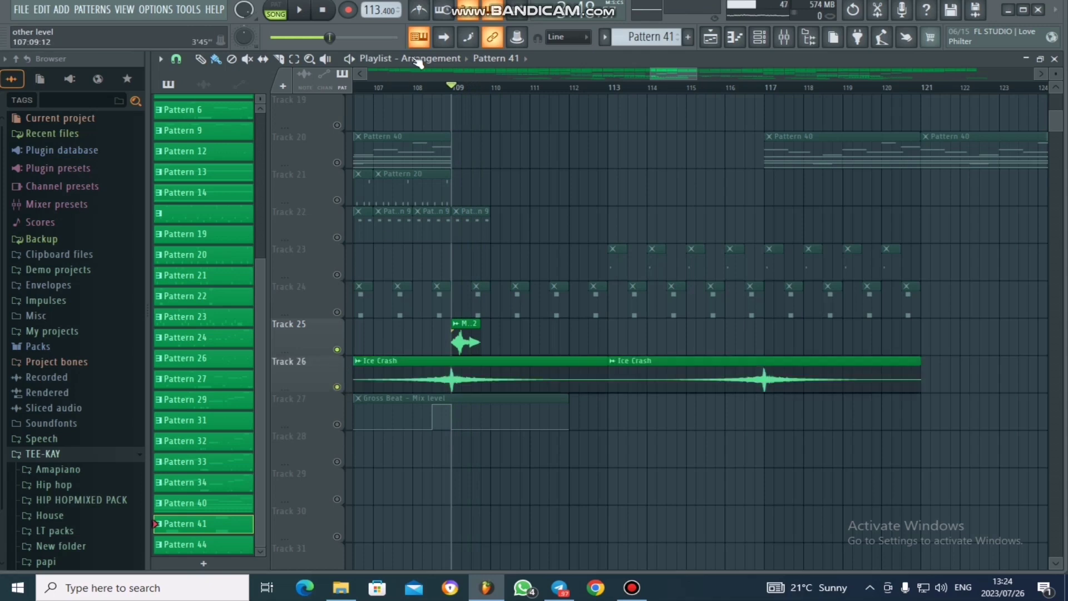
pyautogui.press('space')
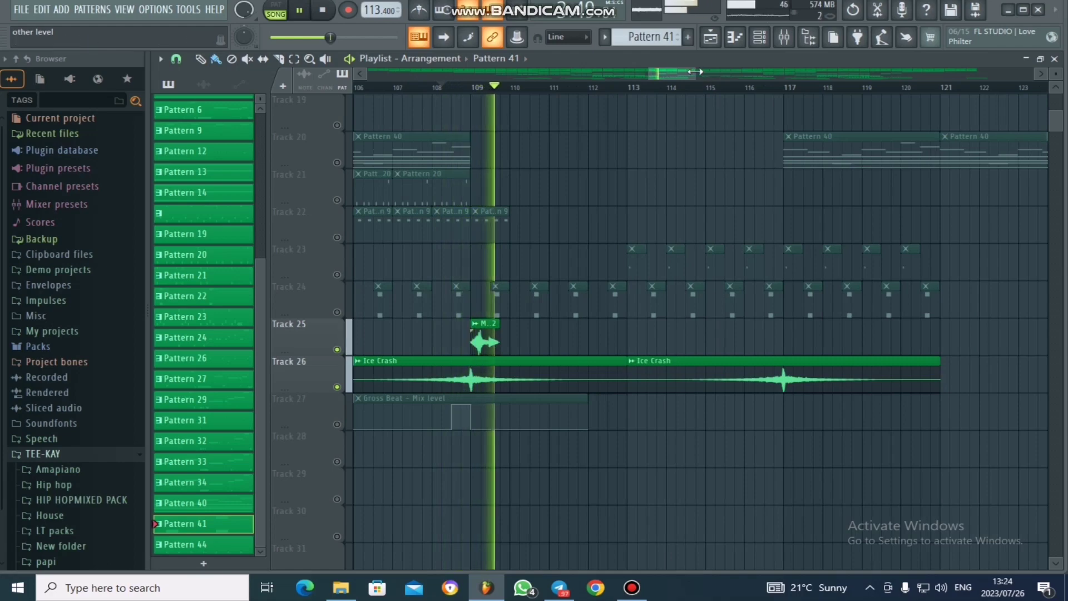
pyautogui.moveTo(695, 74); pyautogui.dragTo(956, 49)
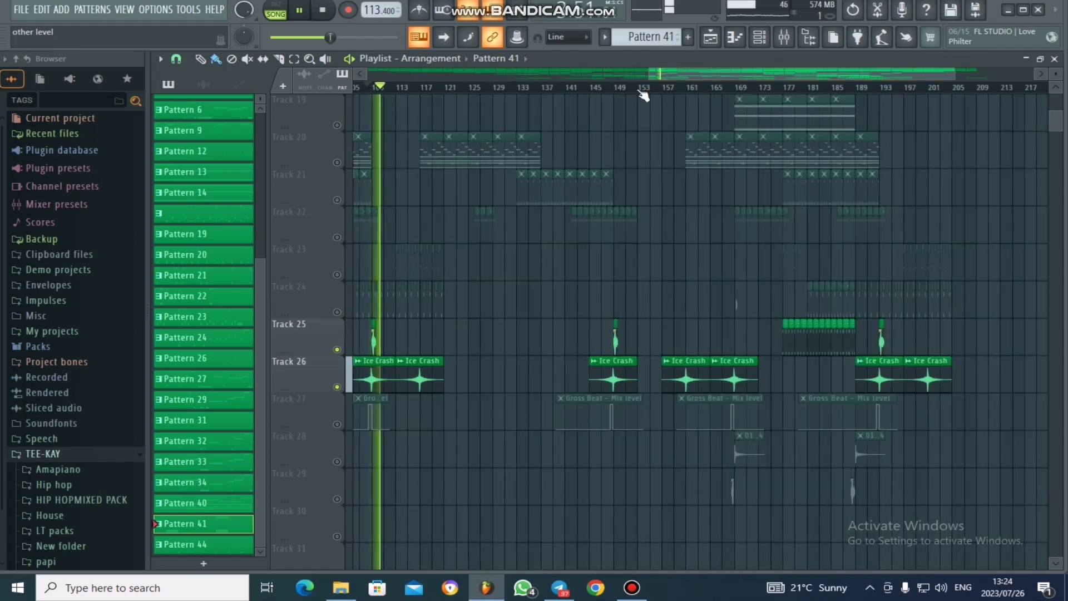
pyautogui.press('space')
# - Unmute all playlist tracks and bring the whole arrangement into view from Track 1 and bar 1 through the song's end
pyautogui.moveTo(646, 73); pyautogui.dragTo(367, 74)
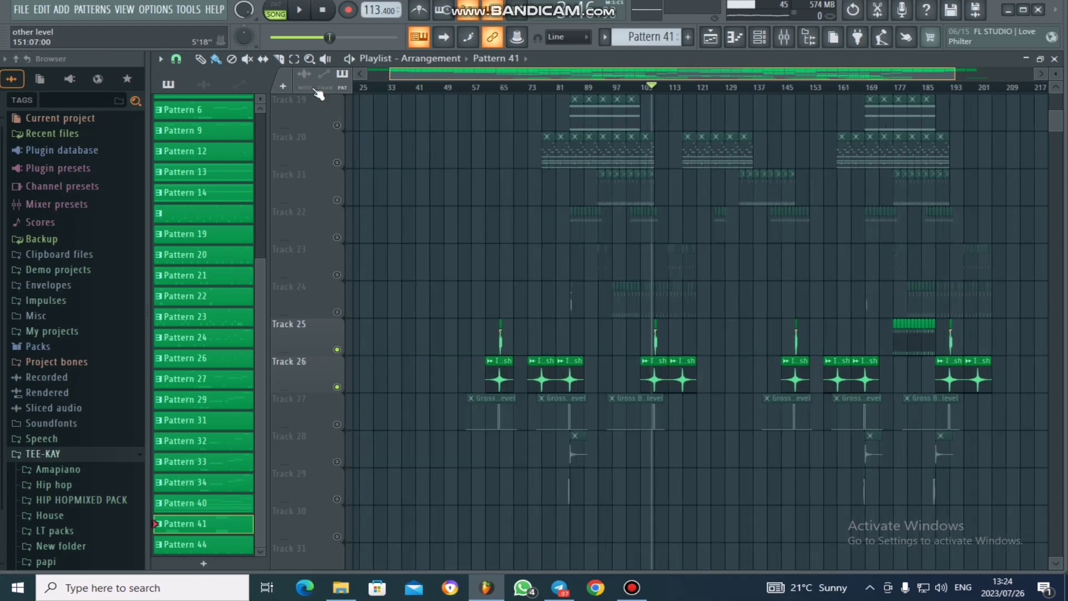
pyautogui.rightClick(337, 350)
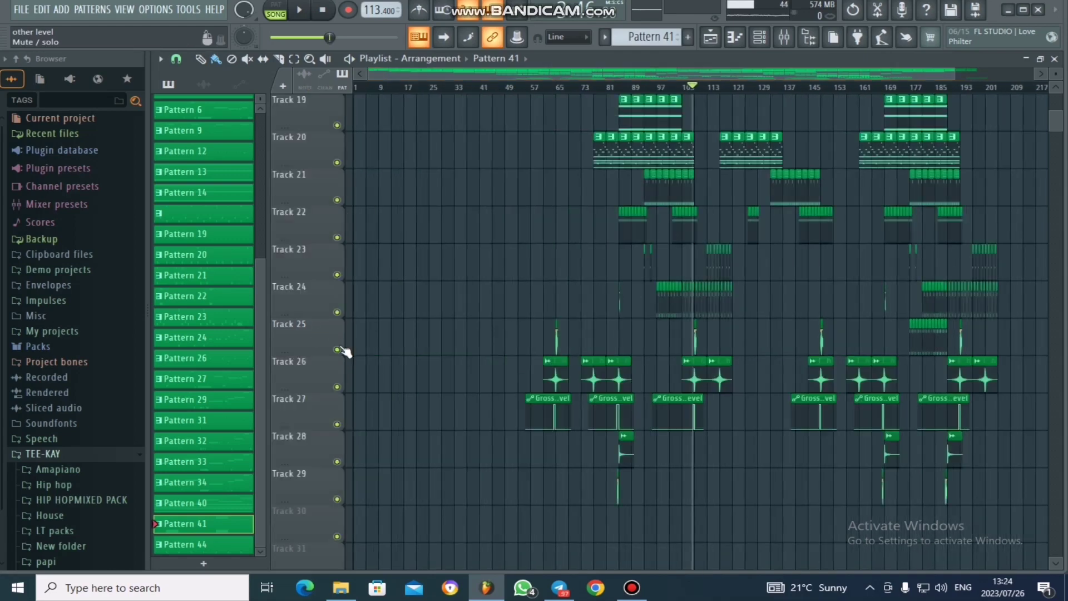
pyautogui.scroll(5, 413, 319)
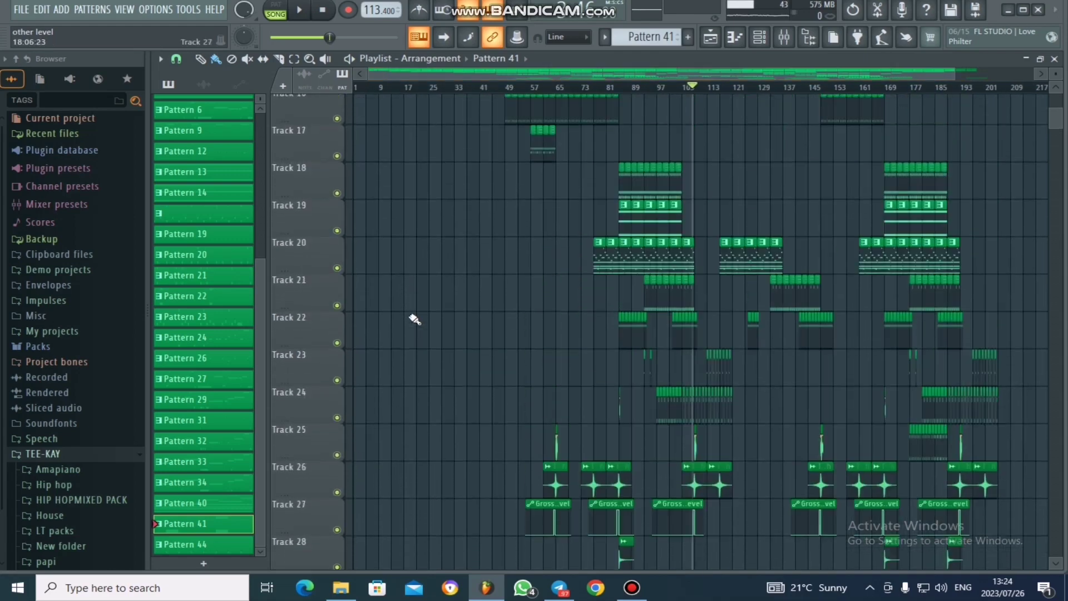
pyautogui.scroll(9, 412, 320)
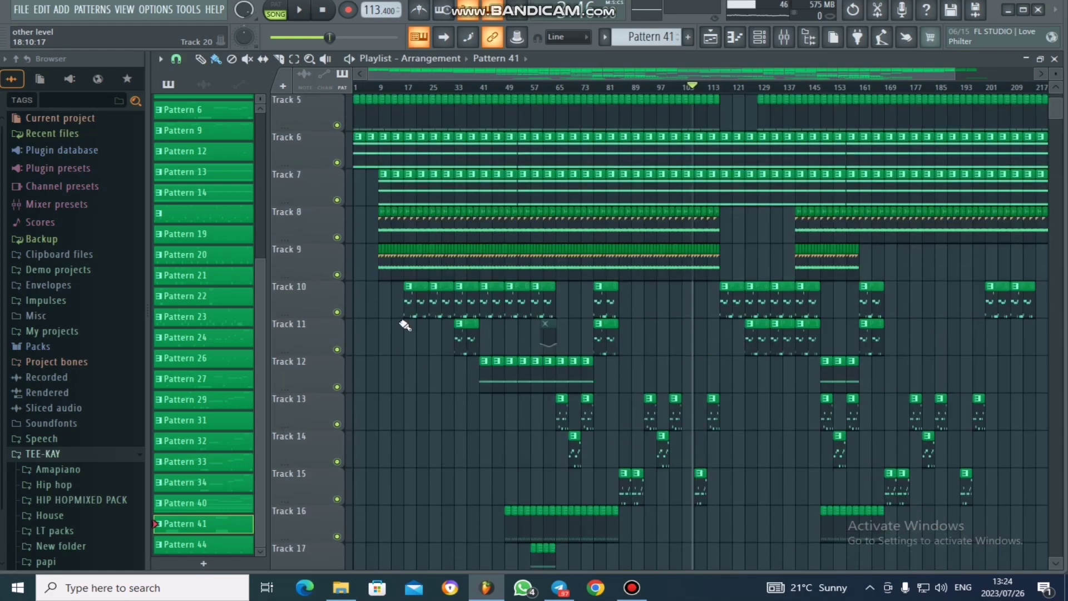
pyautogui.scroll(4, 368, 353)
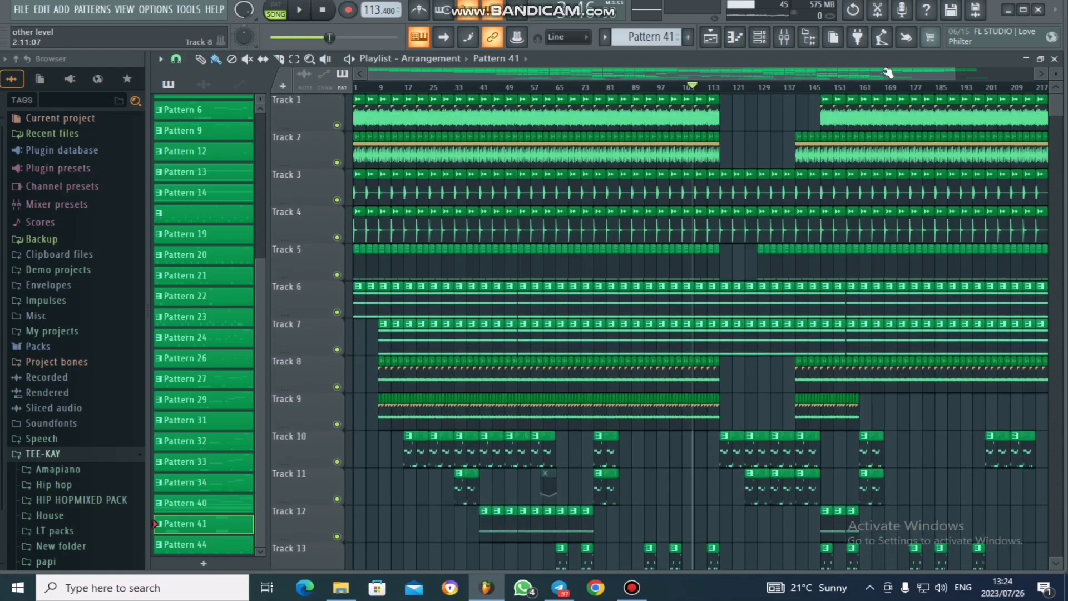
pyautogui.moveTo(956, 73); pyautogui.dragTo(1033, 73)
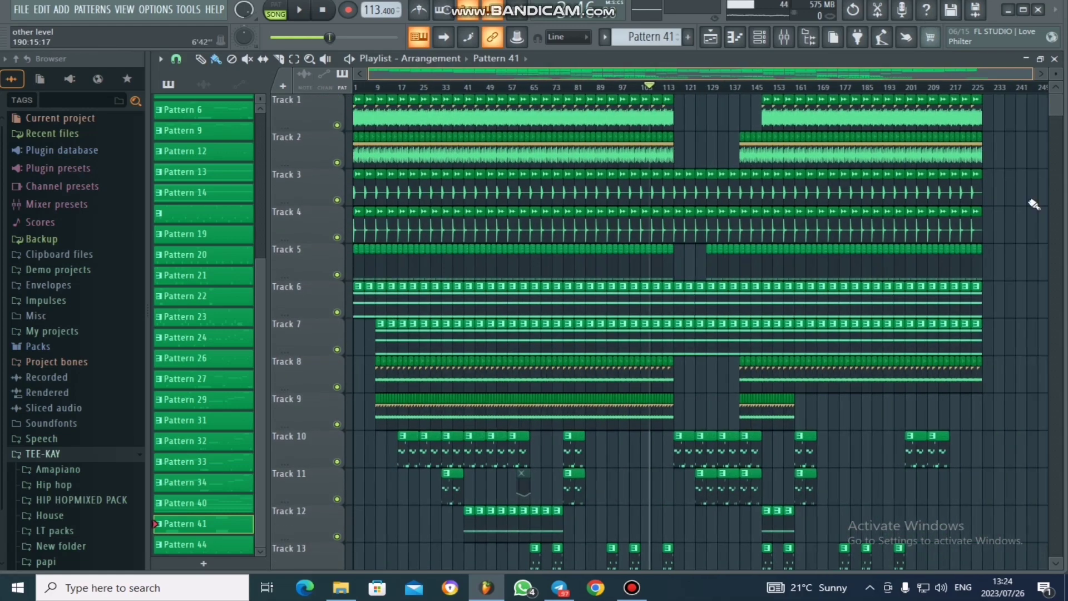
# - Audition the song around bar 61 with Track 11's Tempo automation clip unmuted, and mute that clip again
pyautogui.scroll(-3, 1033, 279)
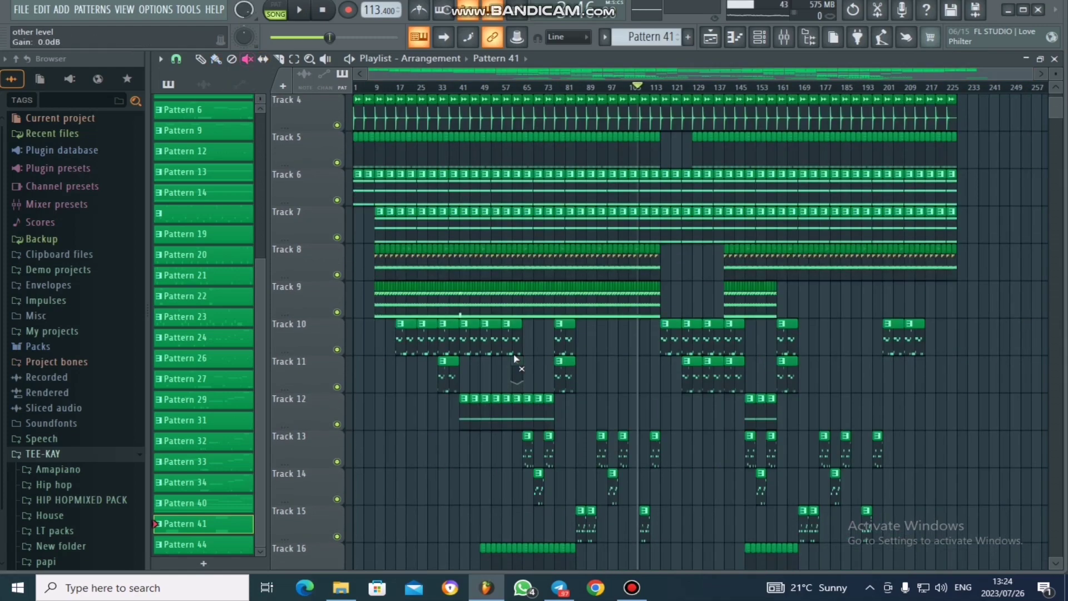
pyautogui.click(516, 88)
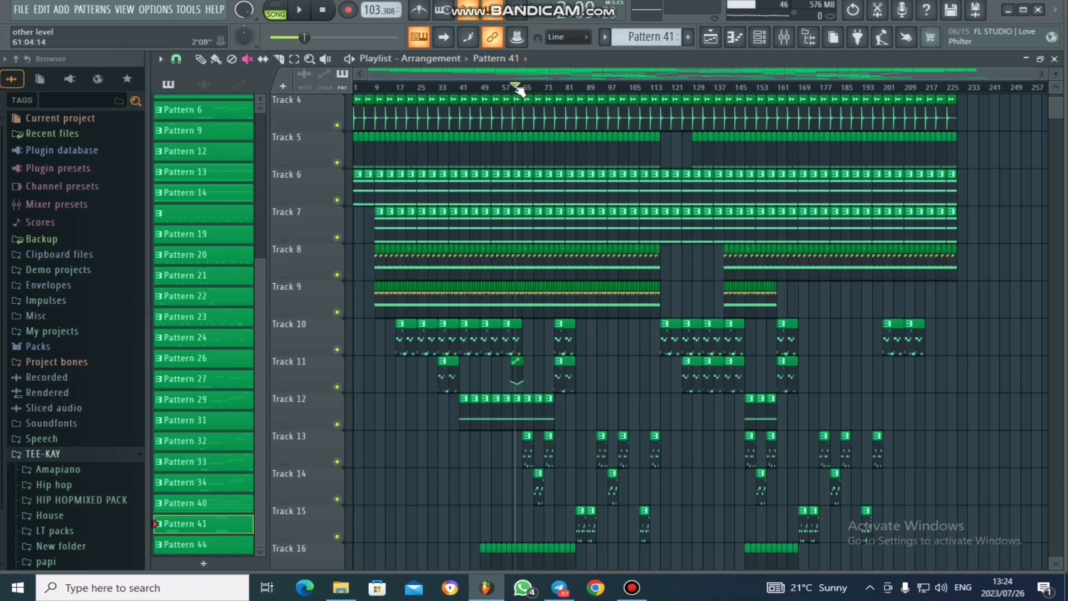
pyautogui.click(514, 87)
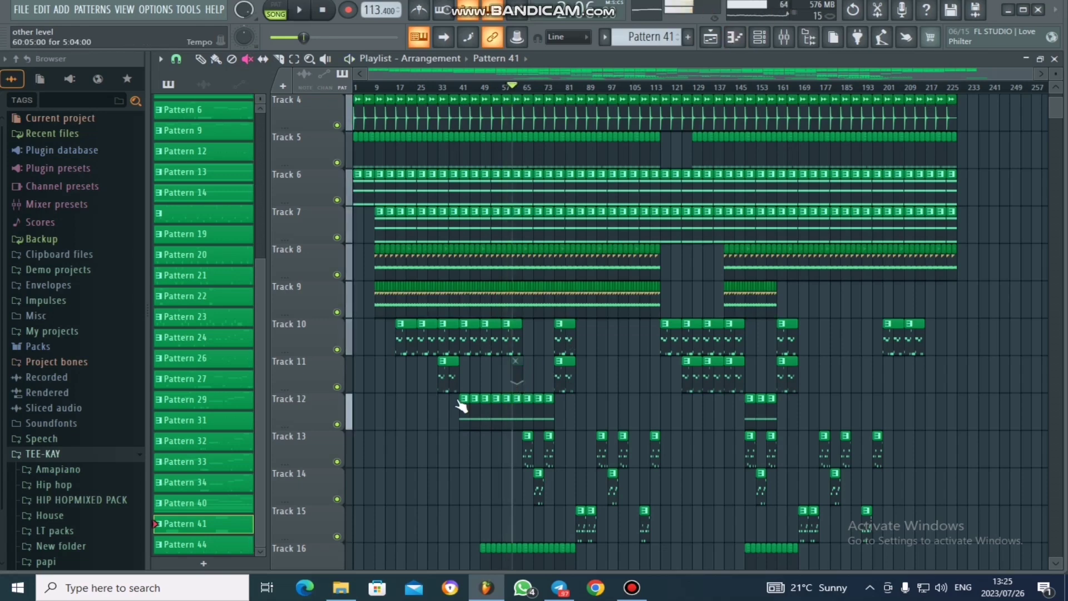
# - Return the playhead to bar 1, play the full arrangement, and mute Track 7
pyautogui.scroll(-4, 439, 487)
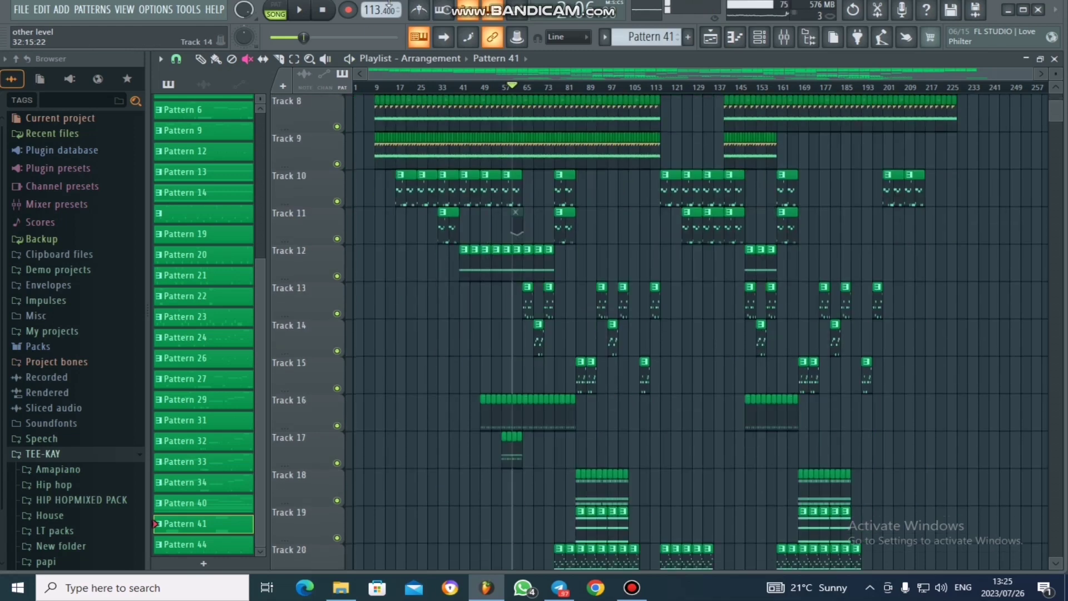
pyautogui.click(366, 88)
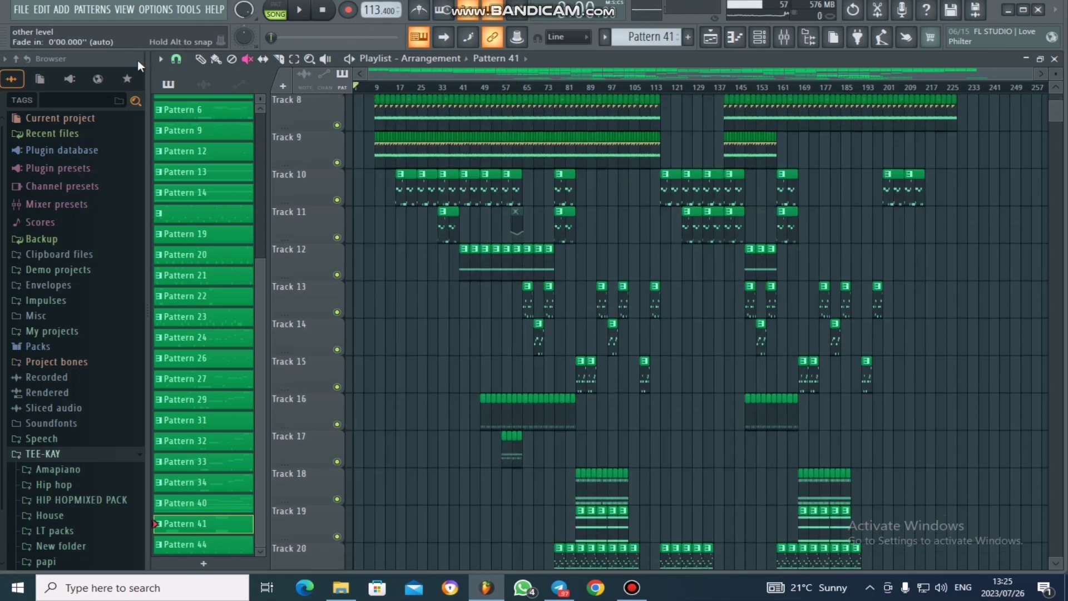
pyautogui.scroll(3, 453, 277)
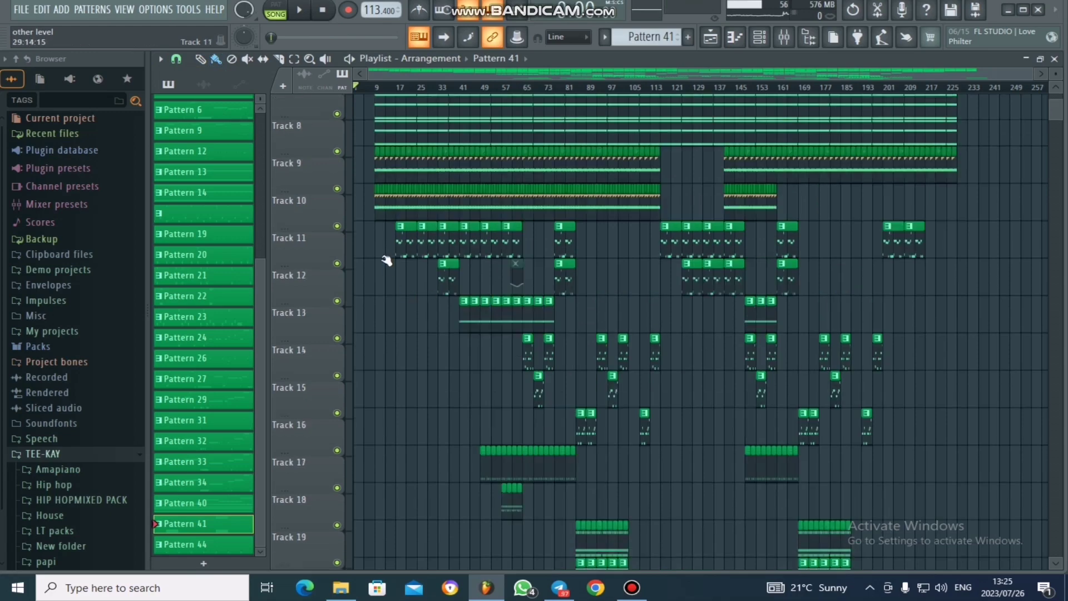
pyautogui.scroll(4, 954, 347)
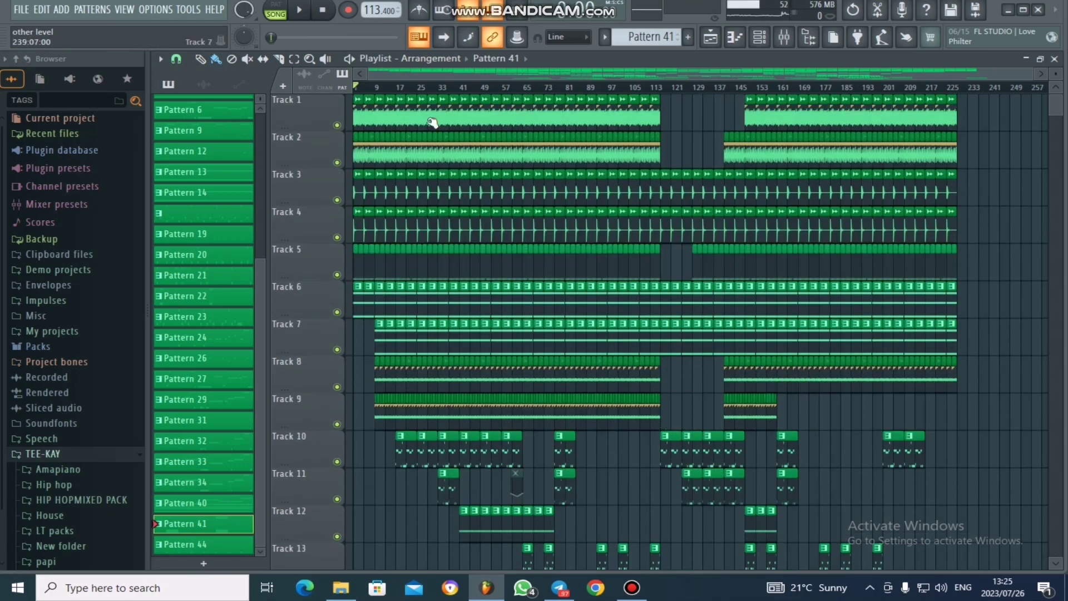
pyautogui.click(354, 88)
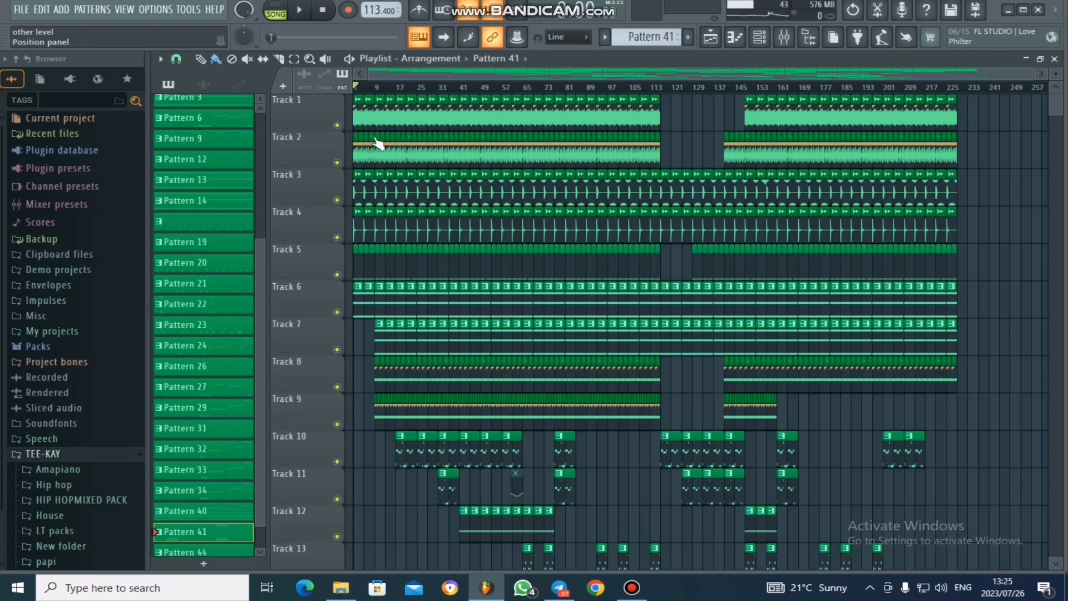
pyautogui.press('space')
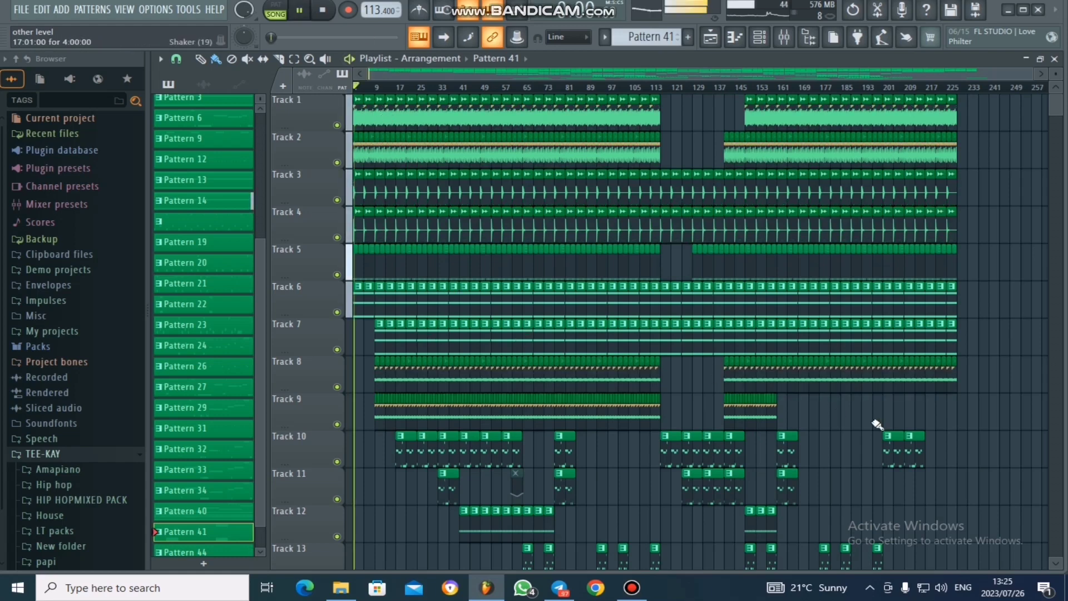
pyautogui.click(336, 349)
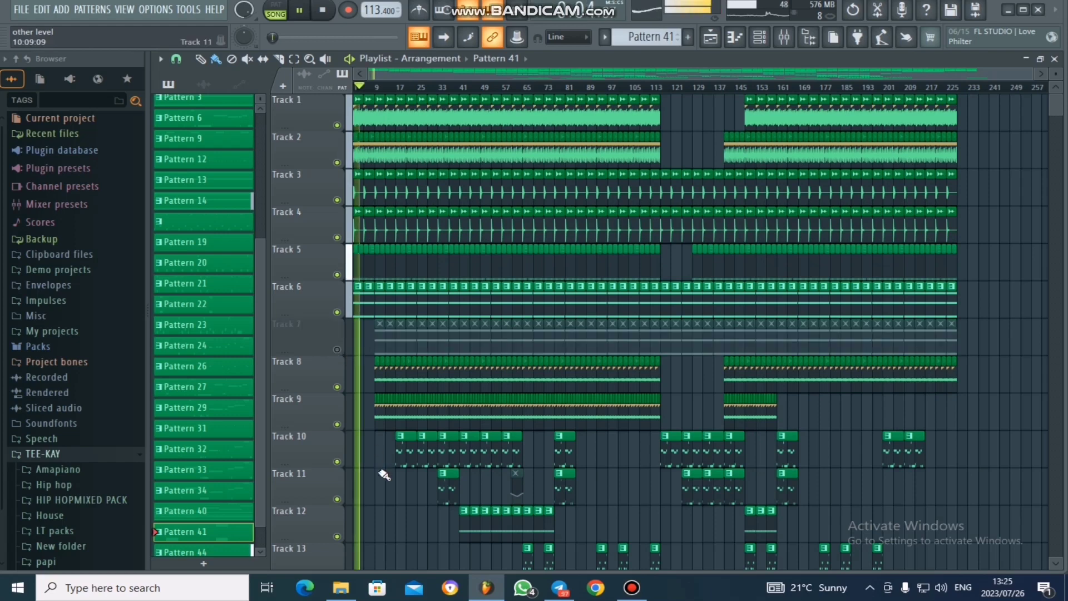
# - Open Pattern 6 from Track 10 and find its teekay, Sawer and Sawer #2 channels in the channel rack
pyautogui.scroll(-1, 384, 474)
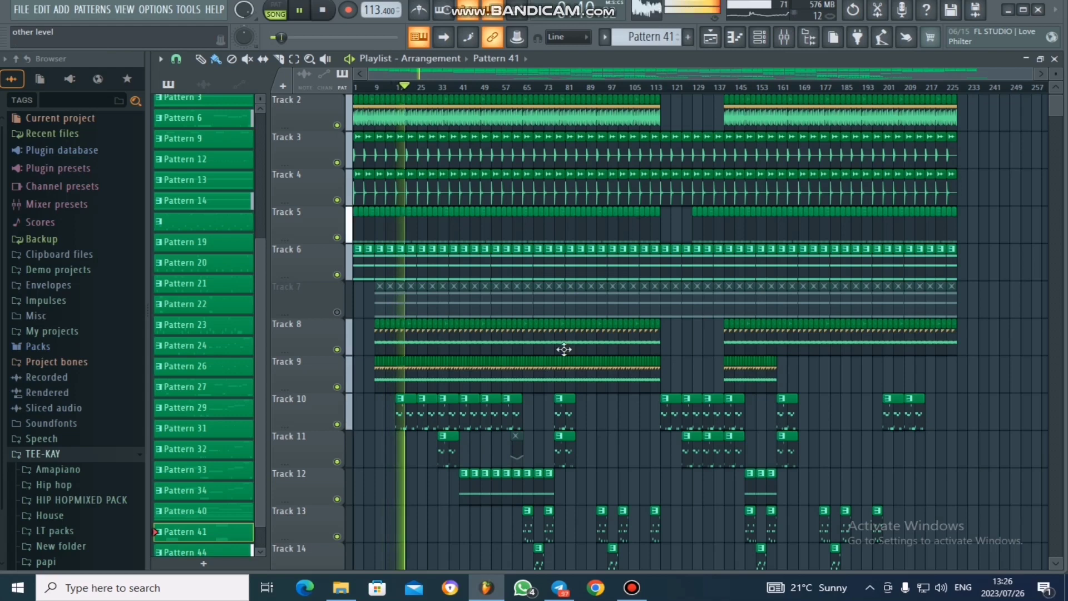
pyautogui.doubleClick(442, 425)
pyautogui.press('F6')
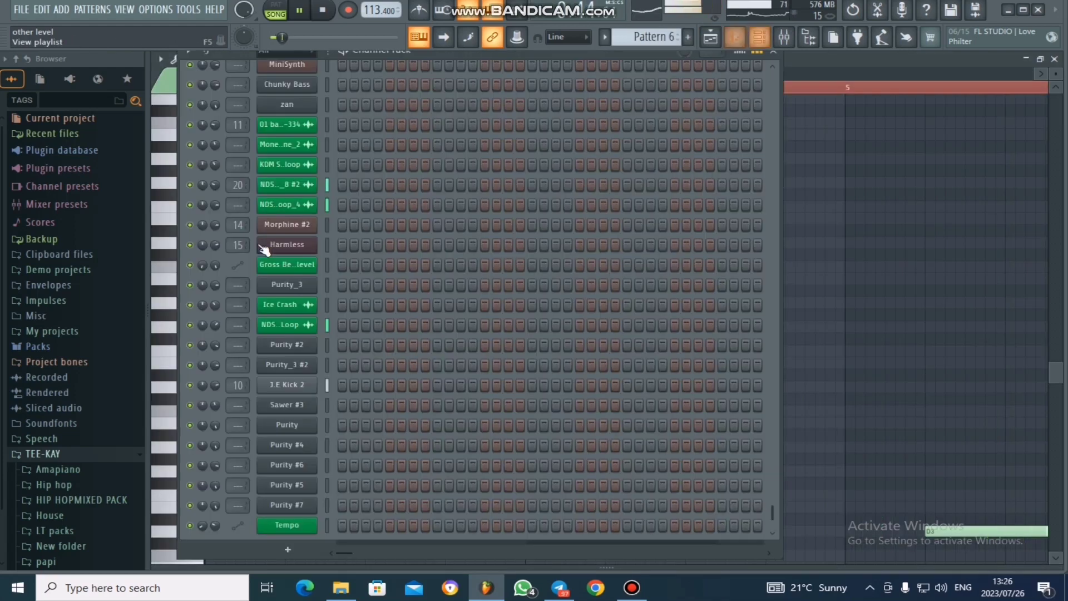
pyautogui.scroll(6, 492, 291)
pyautogui.scroll(4, 348, 303)
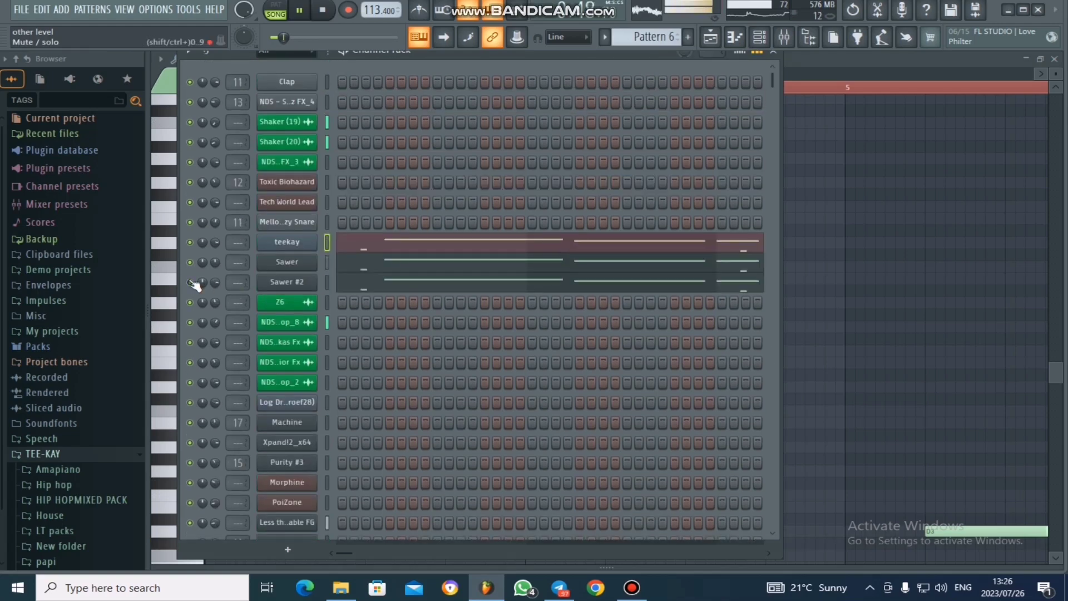
# - Mute the Sawer #2 channel in the channel rack and return to the playlist's upper tracks
pyautogui.click(189, 282)
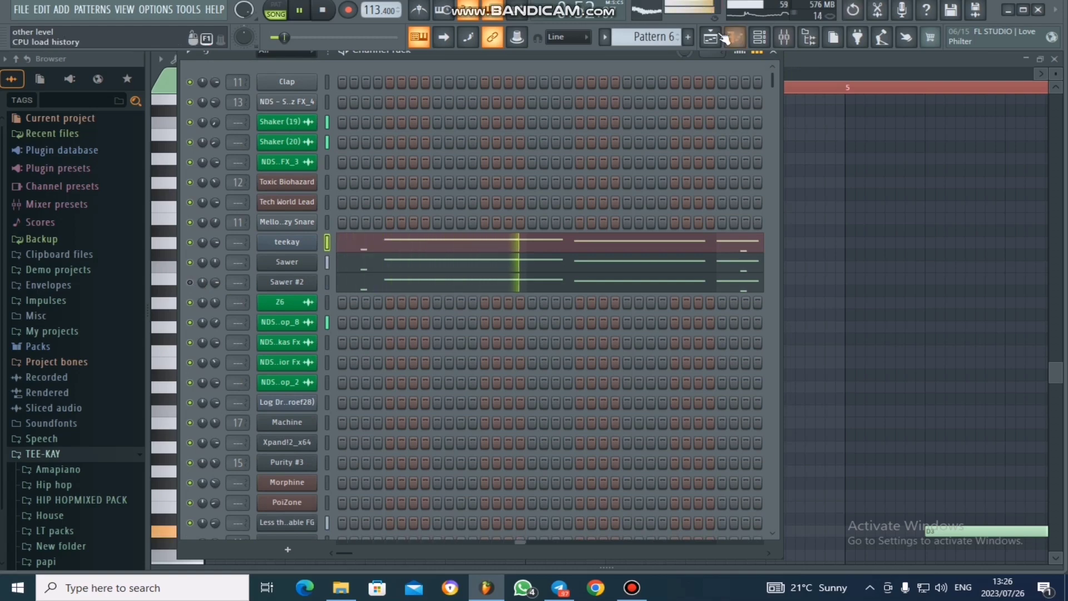
pyautogui.click(790, 257)
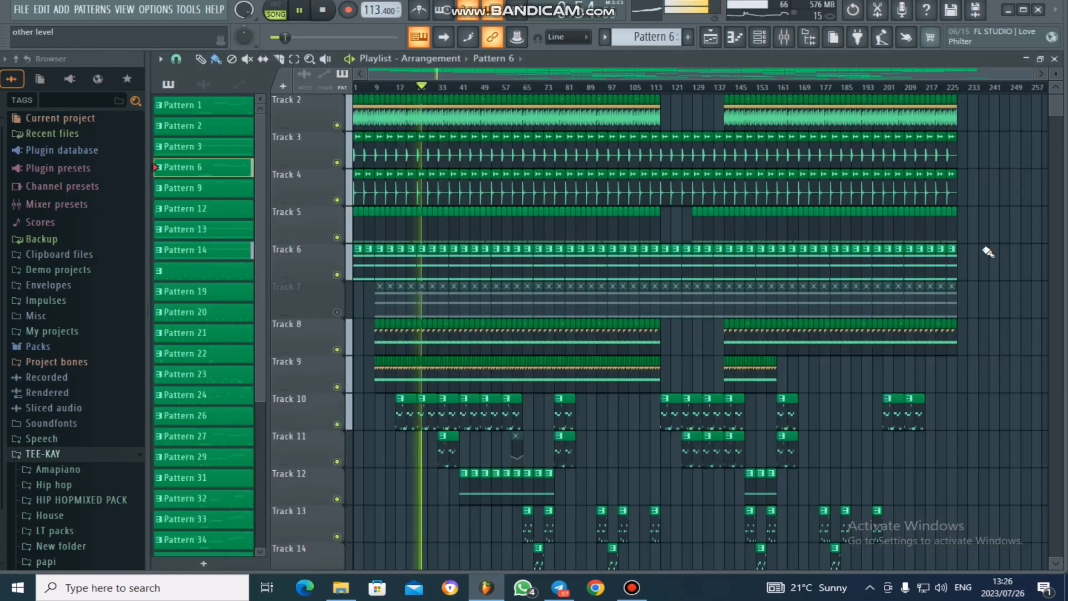
pyautogui.scroll(-1, 996, 267)
pyautogui.scroll(2, 996, 267)
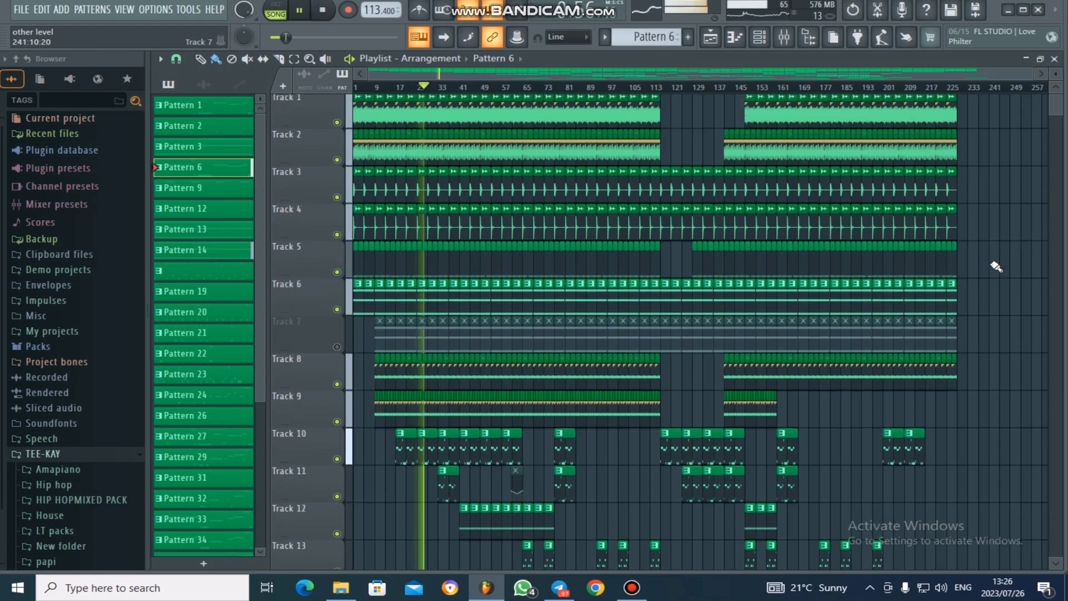
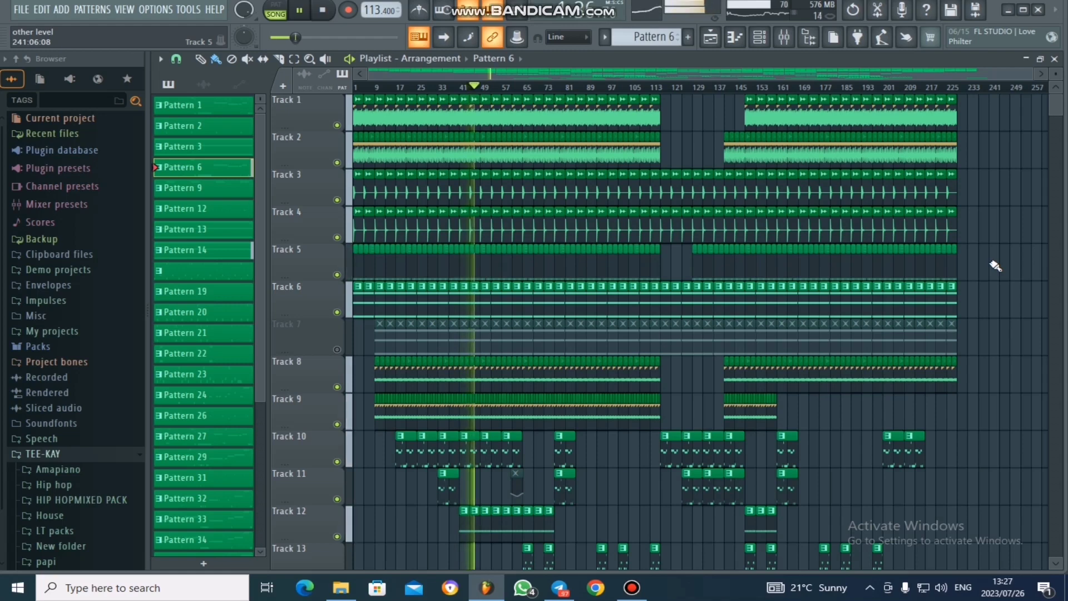
# - Follow the arrangement's playback from about bar 45 to bar 70, examining the clips on Tracks 1 to 22
pyautogui.scroll(-4, 995, 266)
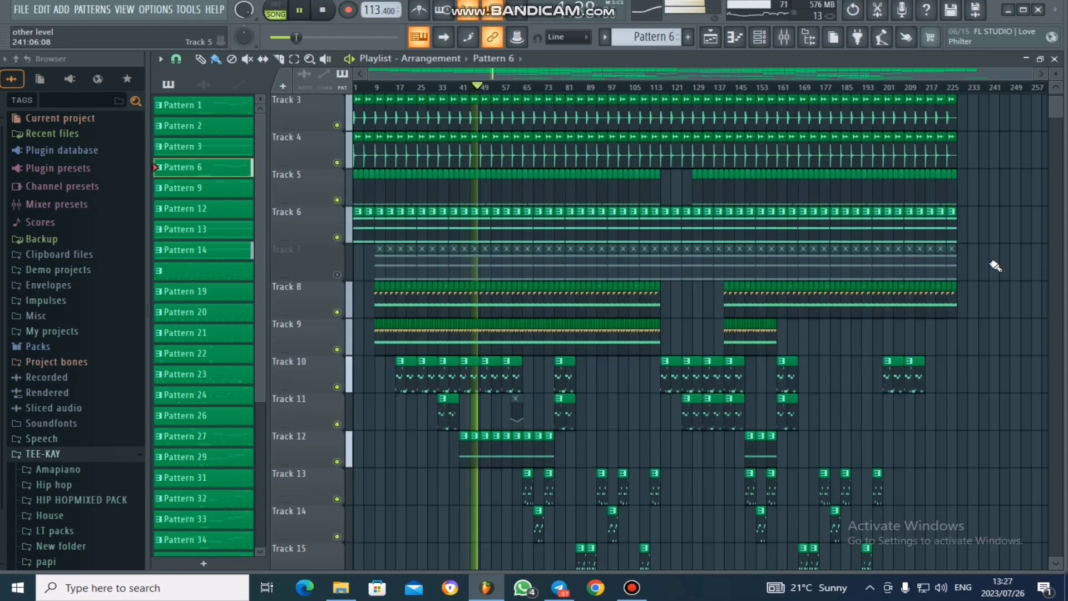
pyautogui.scroll(-4, 995, 266)
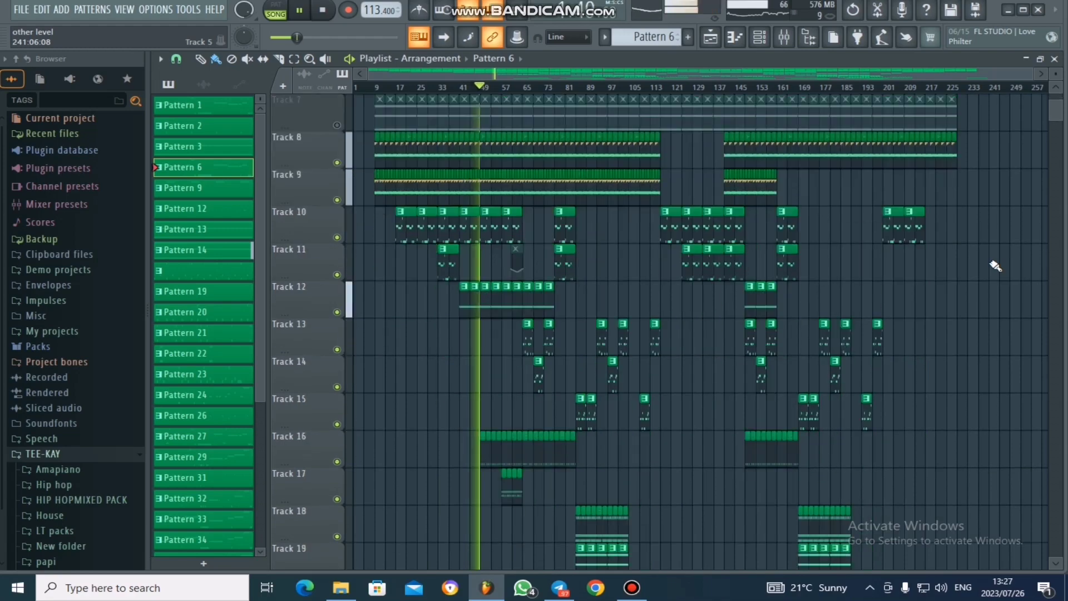
pyautogui.scroll(3, 995, 266)
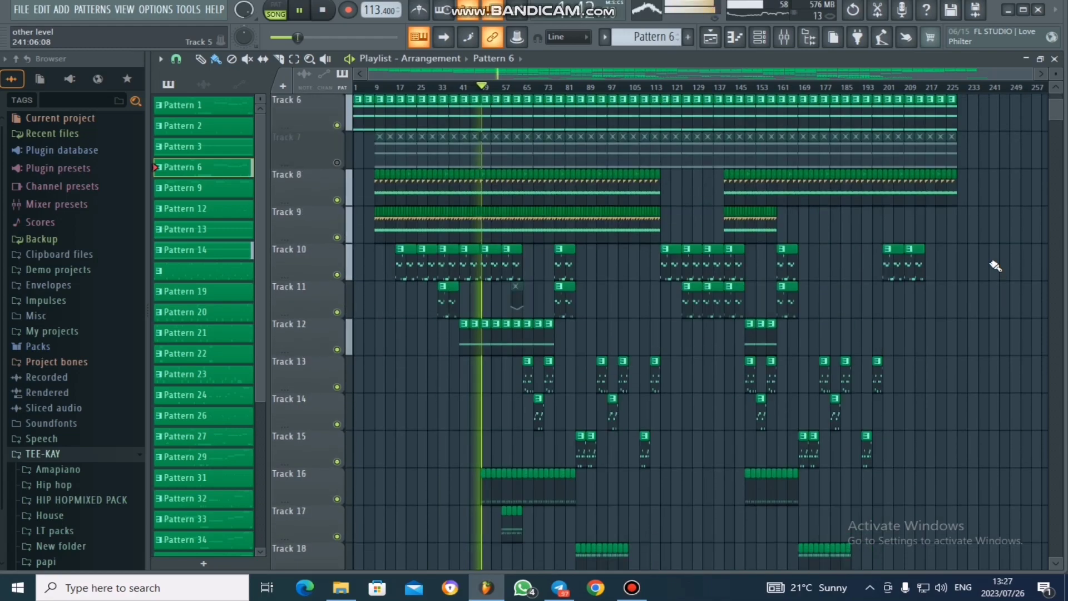
pyautogui.scroll(5, 995, 266)
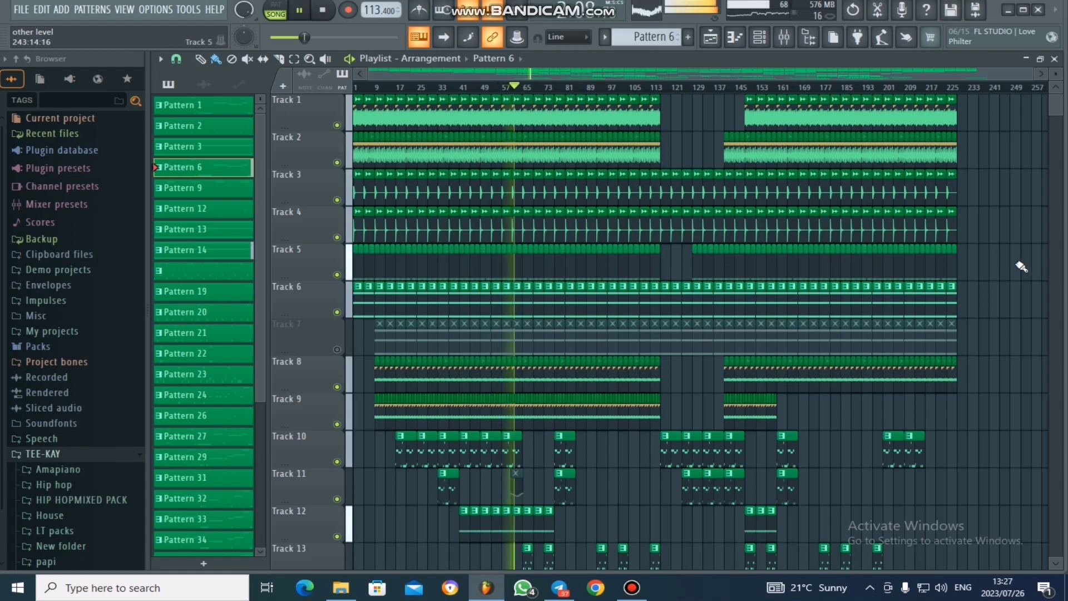
pyautogui.scroll(-3, 1030, 266)
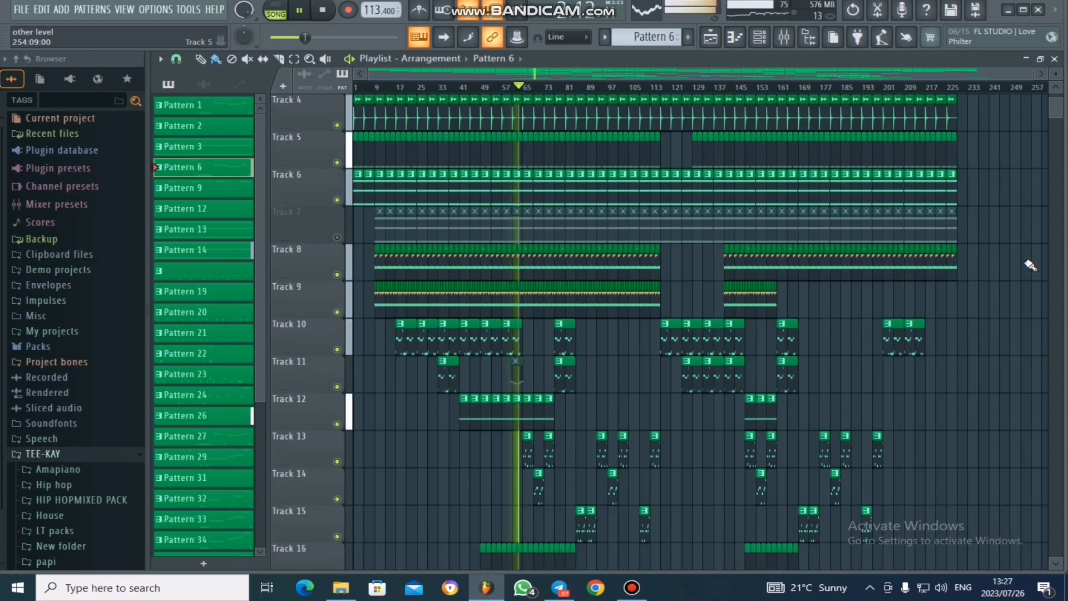
pyautogui.scroll(-6, 1030, 265)
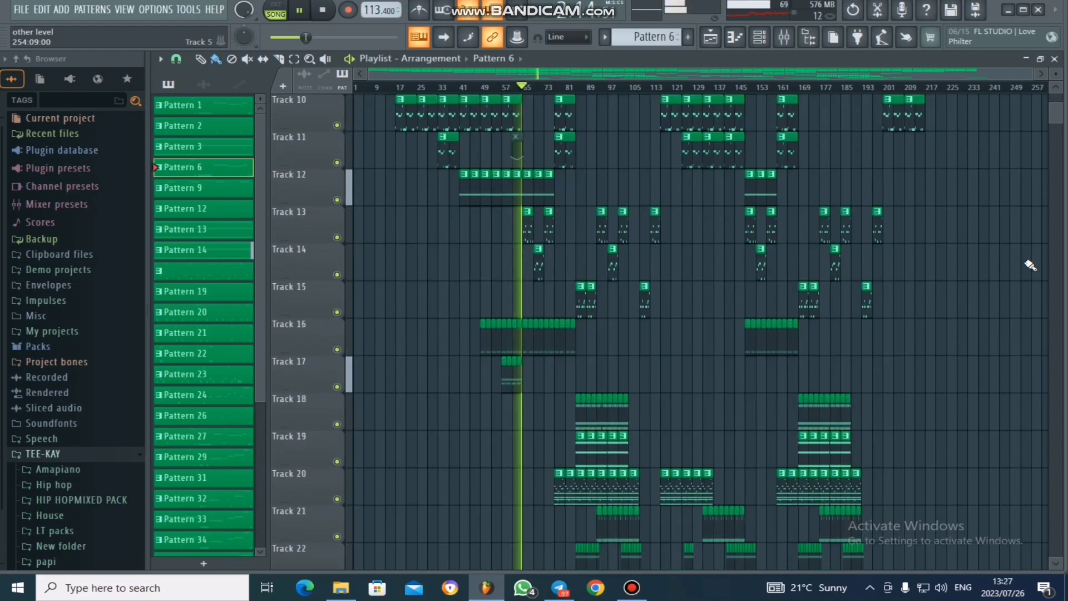
pyautogui.scroll(5, 1030, 265)
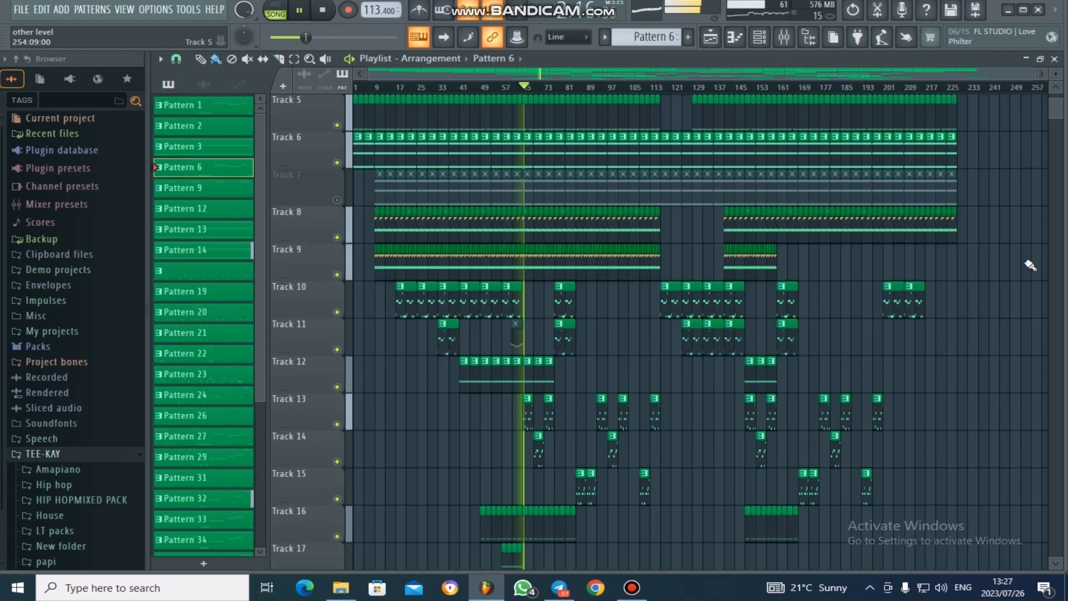
pyautogui.scroll(2, 1030, 265)
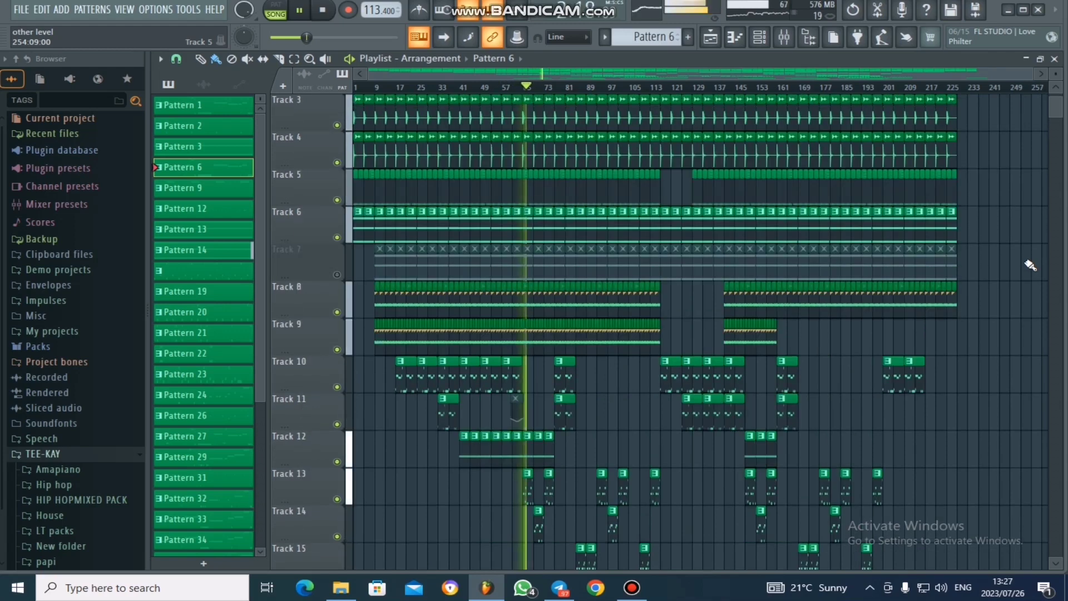
pyautogui.scroll(-1, 1030, 265)
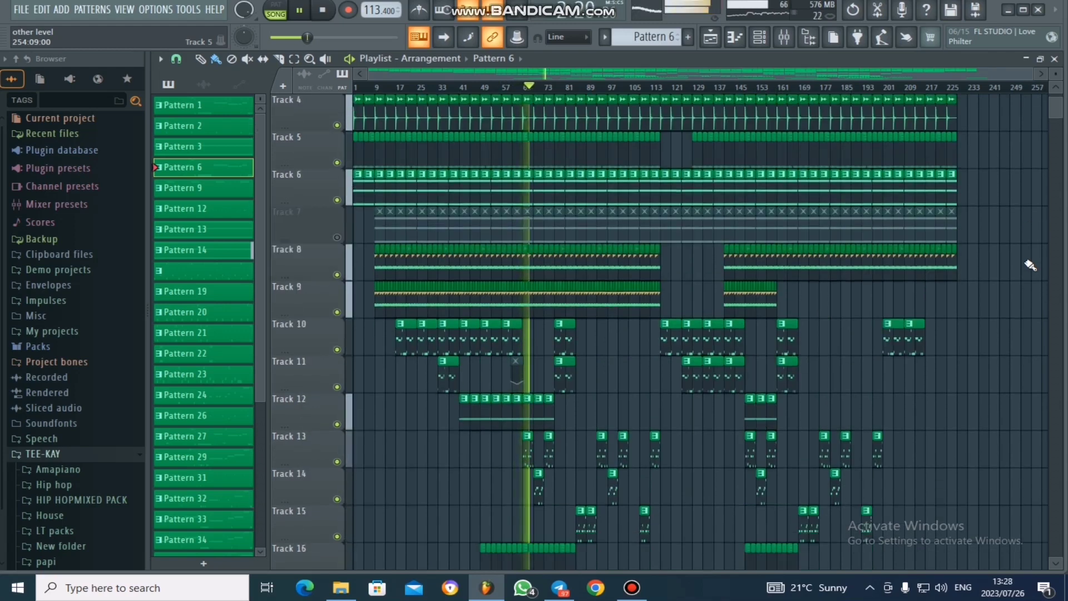
pyautogui.scroll(-3, 1030, 265)
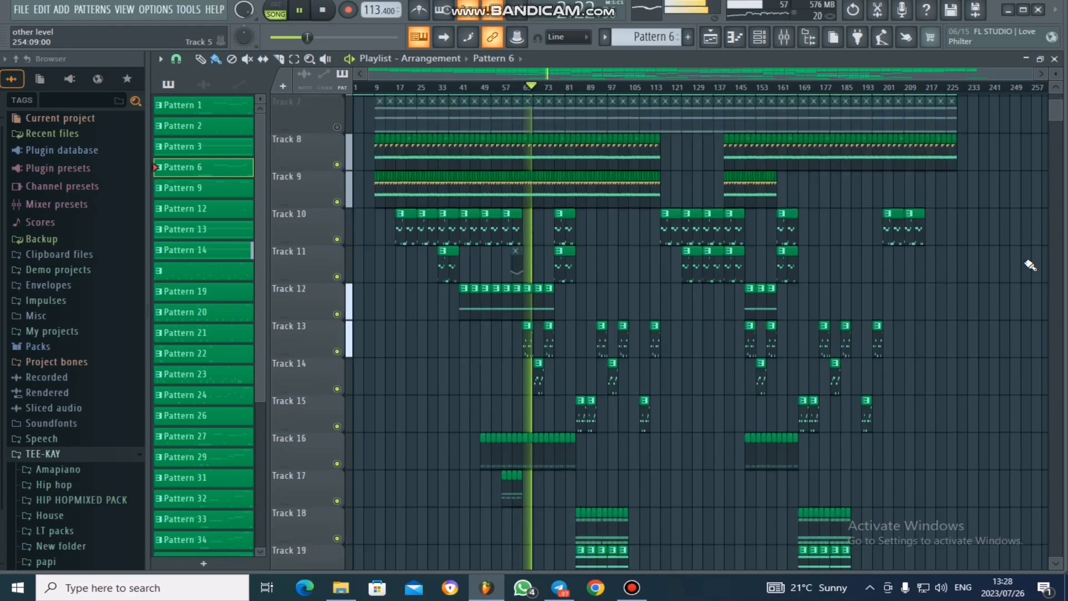
pyautogui.scroll(6, 1031, 265)
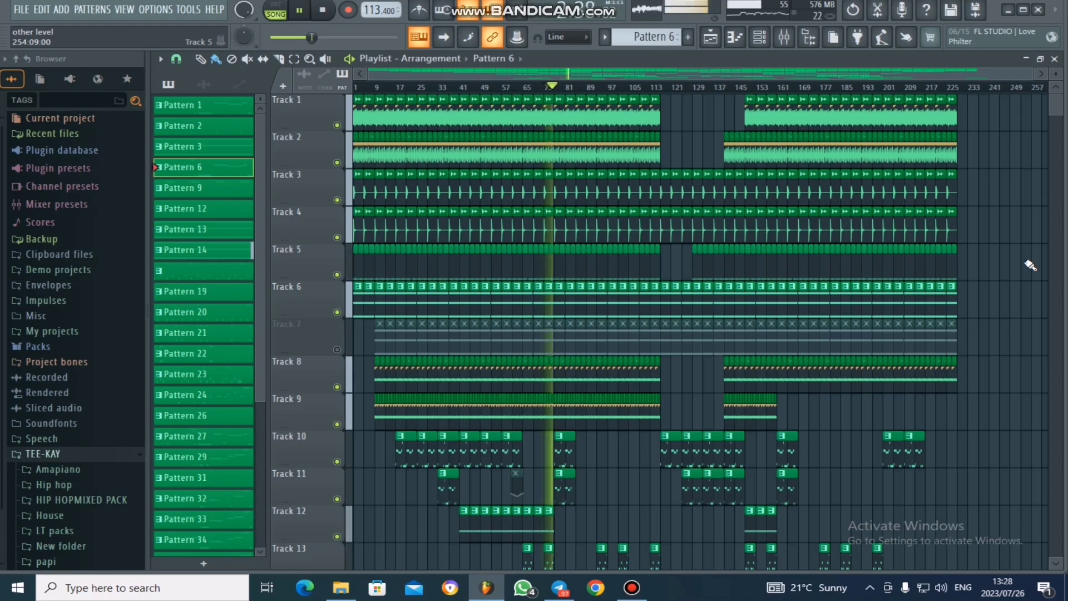
# - Examine the clips on Tracks 4 to 29 as playback passes about bars 75 to 82
pyautogui.scroll(-3, 1030, 265)
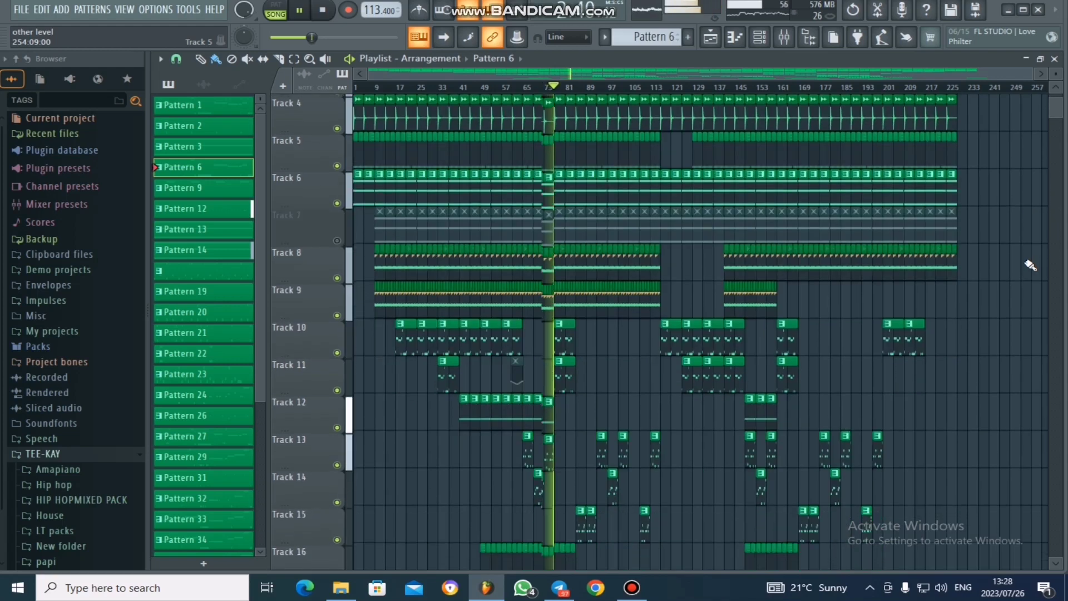
pyautogui.scroll(-4, 1030, 265)
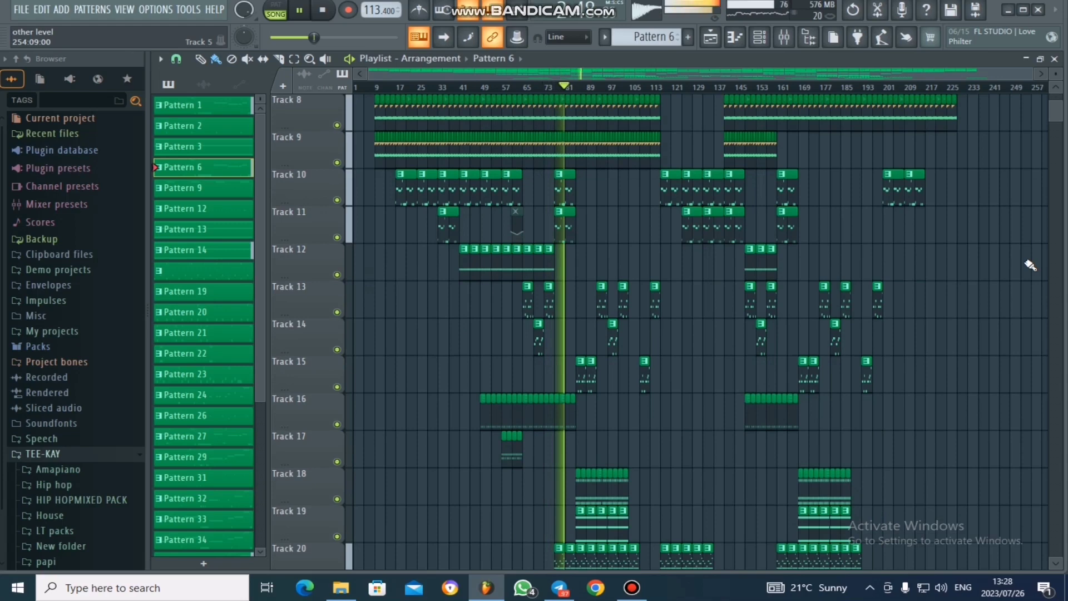
pyautogui.scroll(-2, 1029, 266)
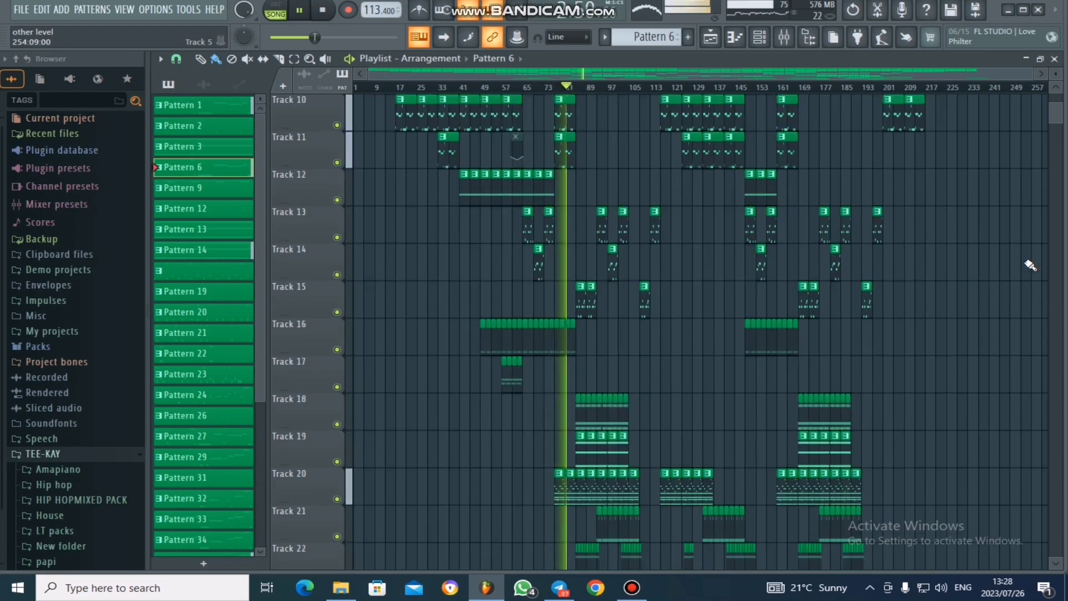
pyautogui.scroll(-5, 1030, 265)
pyautogui.scroll(-2, 1030, 265)
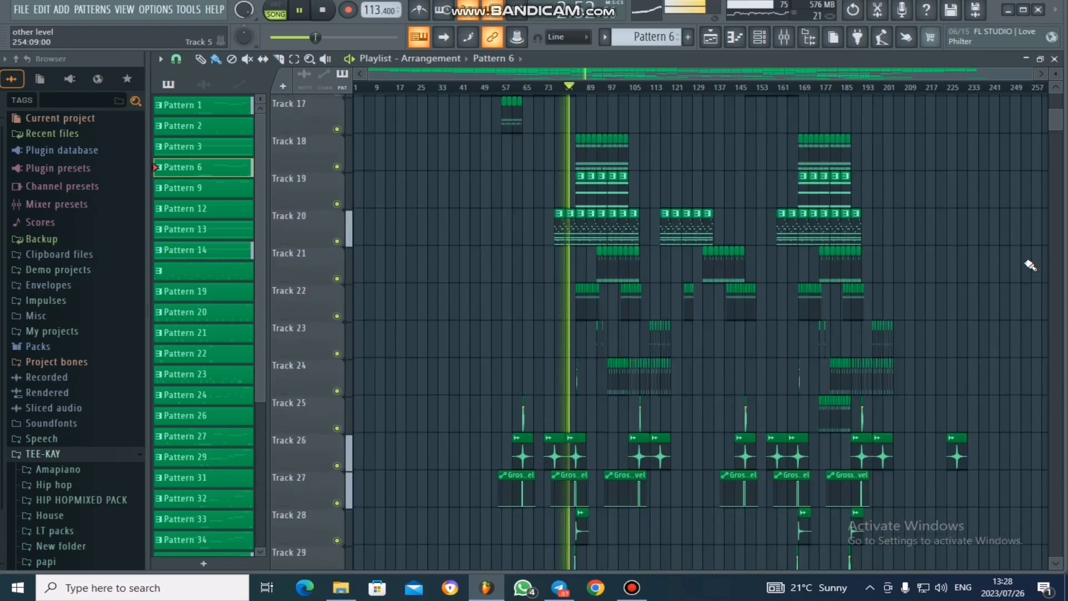
pyautogui.scroll(7, 1030, 265)
pyautogui.scroll(5, 1029, 266)
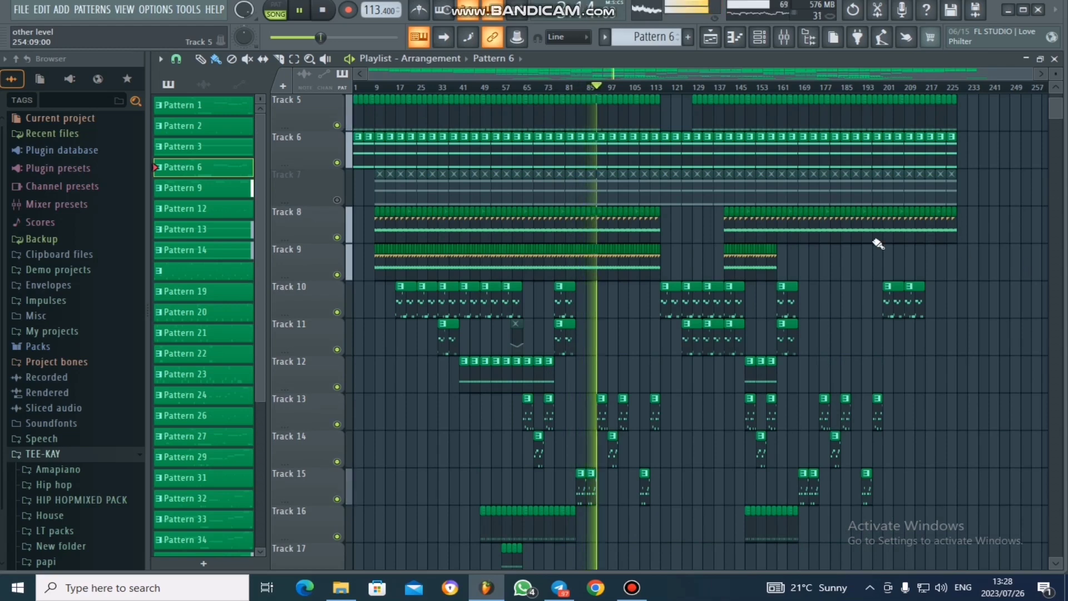
# - Audition the song with Track 6 muted and restore it, then briefly unmute Track 7 and mute it again
pyautogui.click(345, 164)
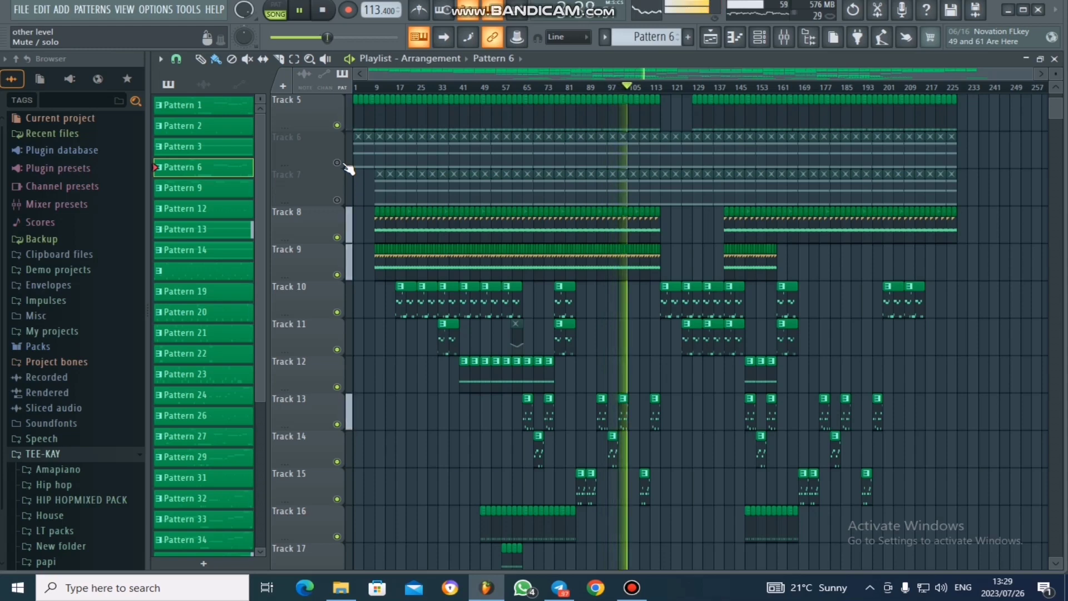
pyautogui.click(345, 165)
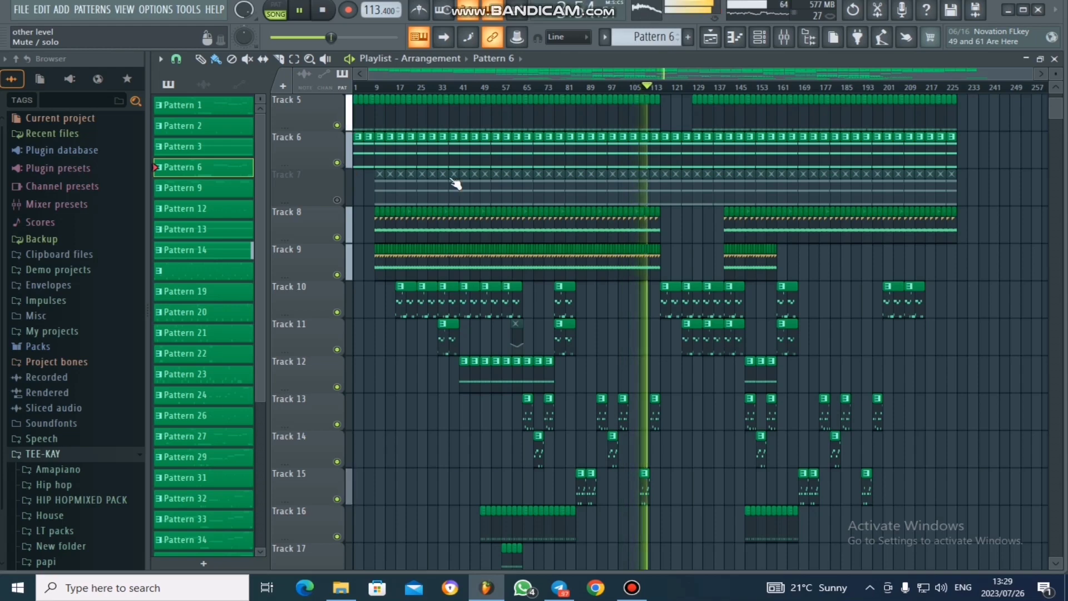
pyautogui.scroll(3, 1030, 303)
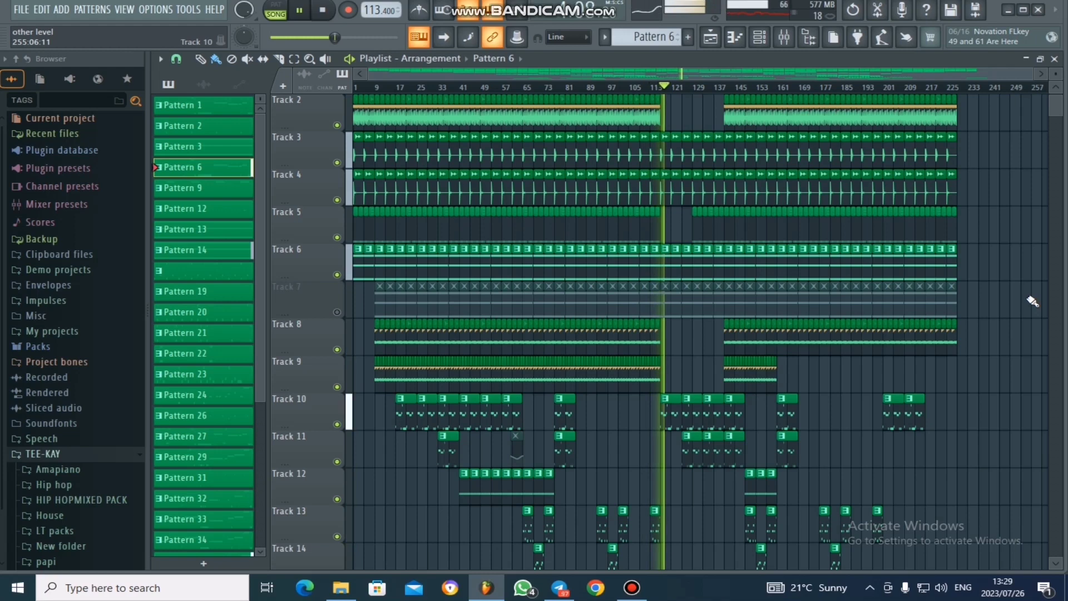
pyautogui.click(339, 312)
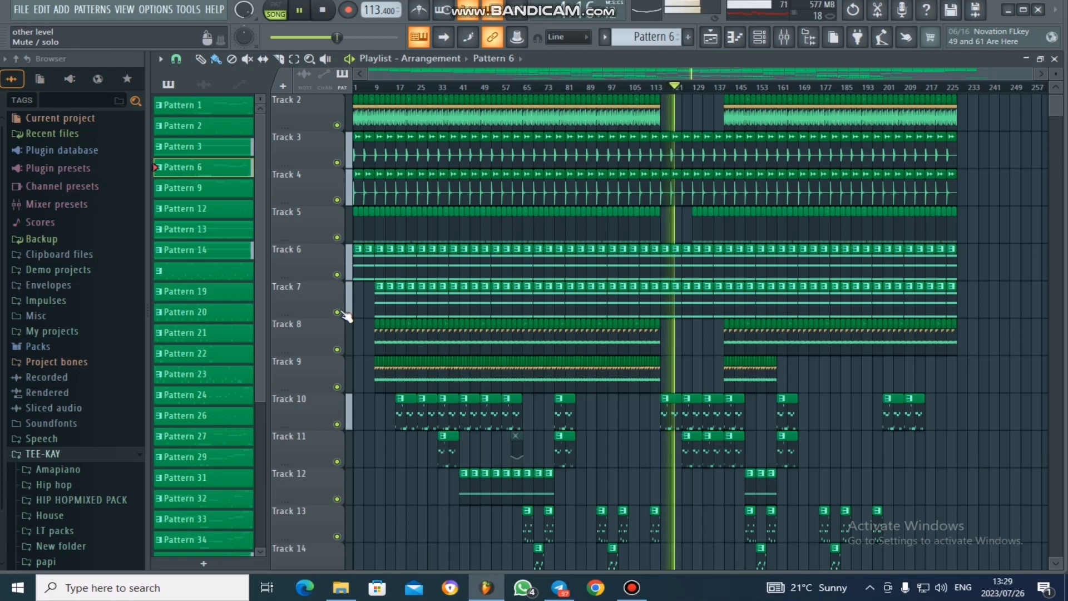
pyautogui.click(336, 312)
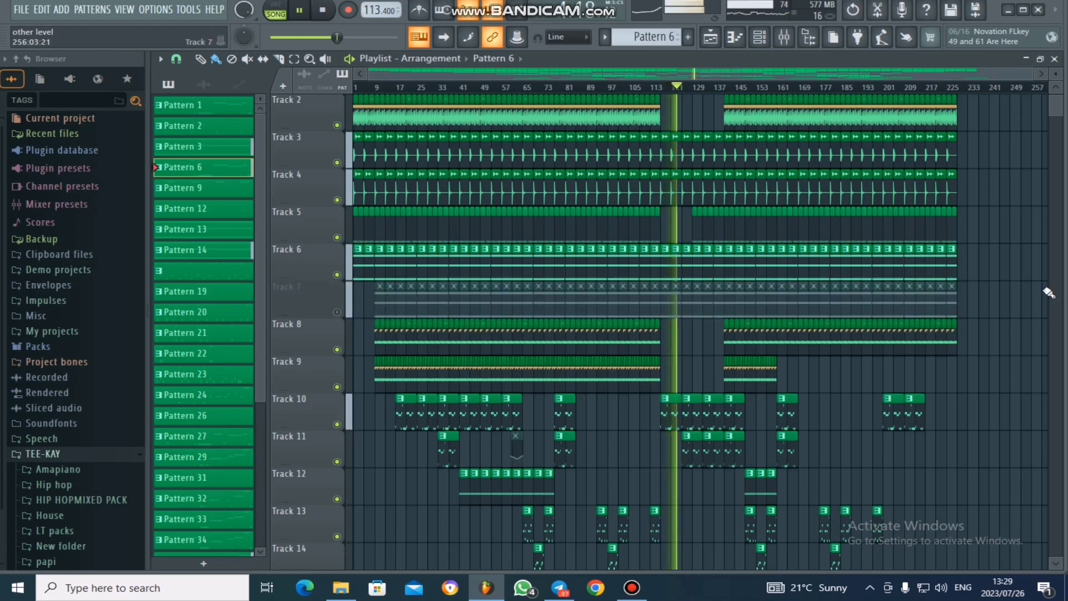
pyautogui.scroll(1, 1033, 294)
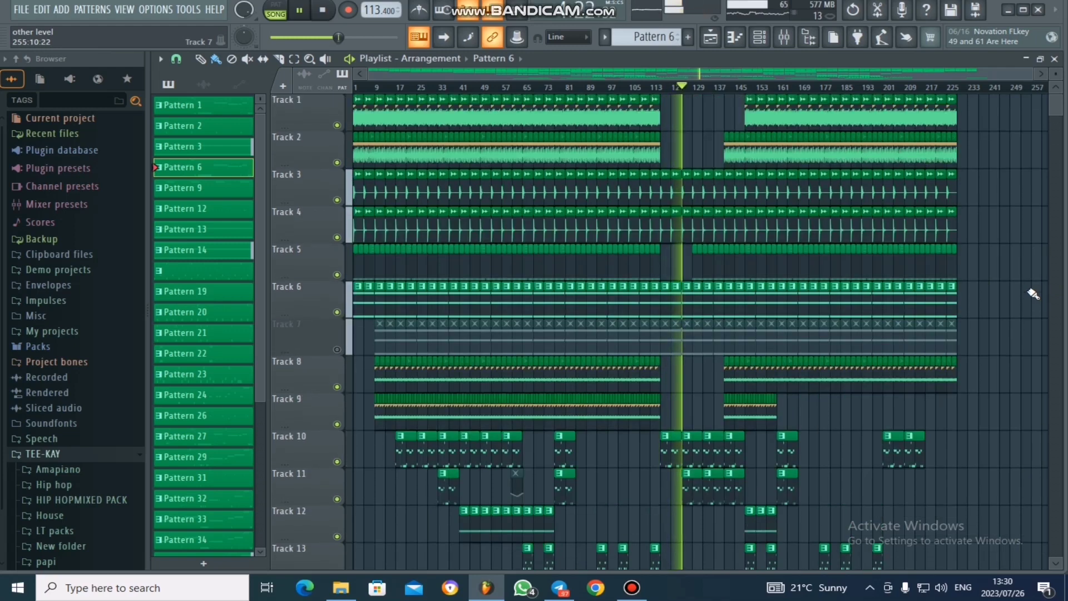
# - Open Pattern 1 from Track 11, find its Sawer #3 channel in the channel rack, and return to the playlist
pyautogui.doubleClick(713, 498)
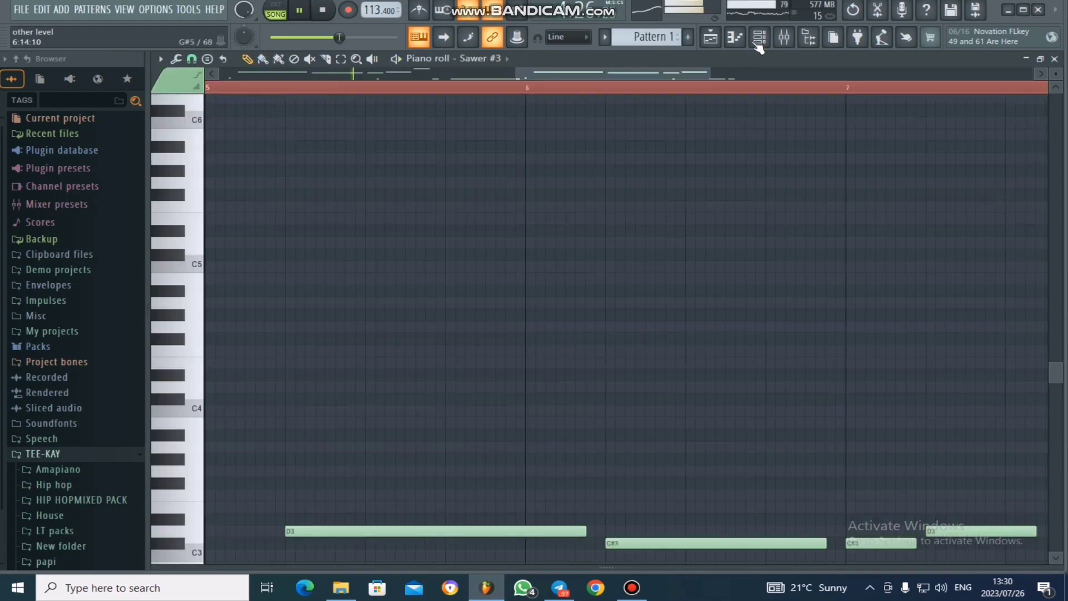
pyautogui.click(759, 39)
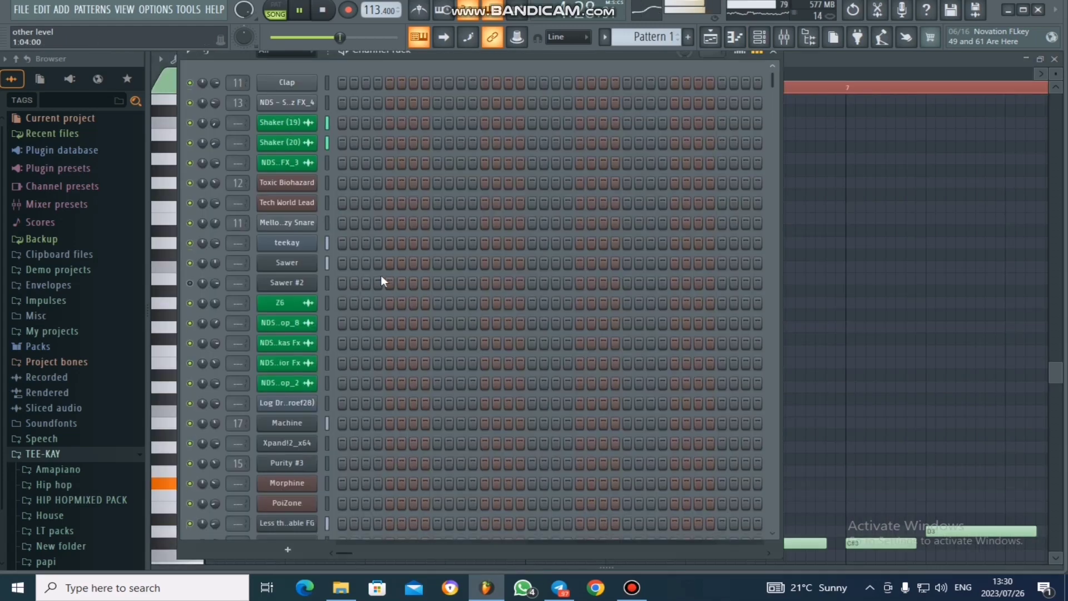
pyautogui.scroll(-6, 333, 300)
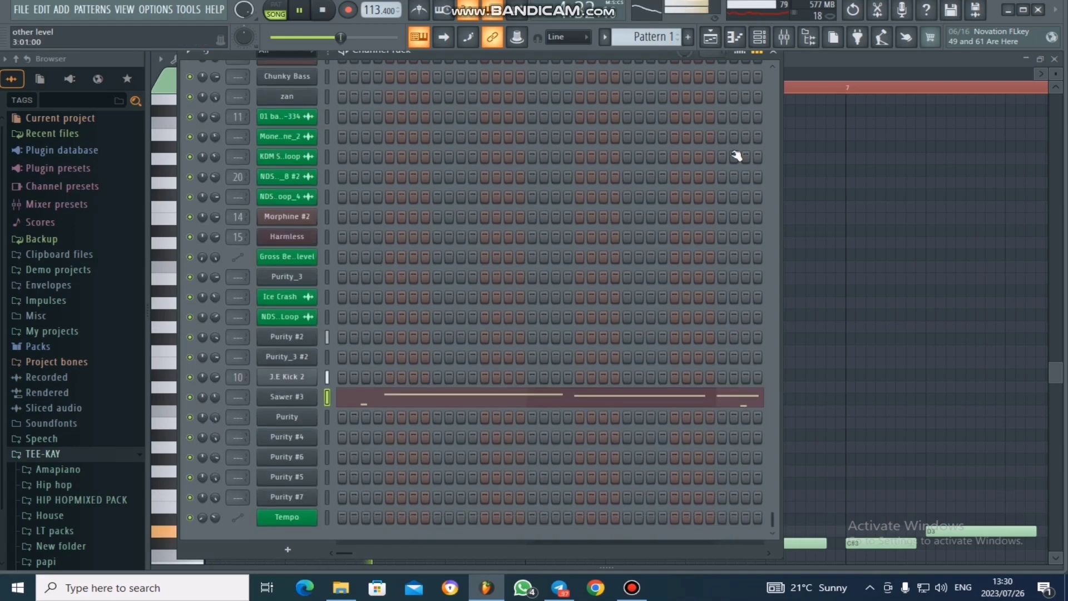
pyautogui.press('F5')
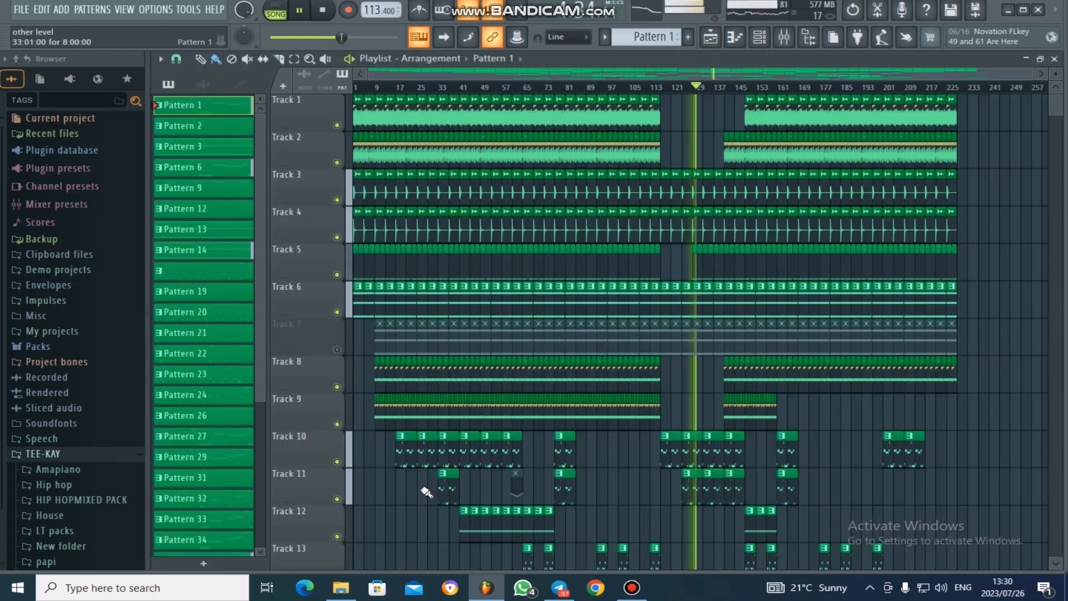
# - Audition the song from about bar 133 with Track 11 muted, and unmute the track around bar 140
pyautogui.scroll(-1, 340, 464)
pyautogui.click(337, 462)
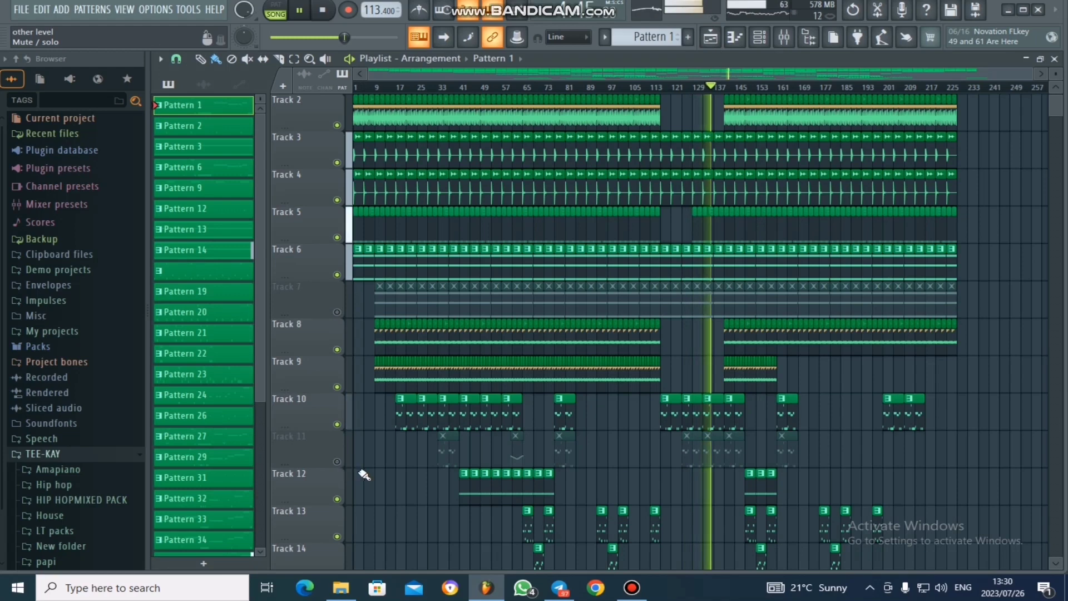
pyautogui.scroll(-2, 365, 475)
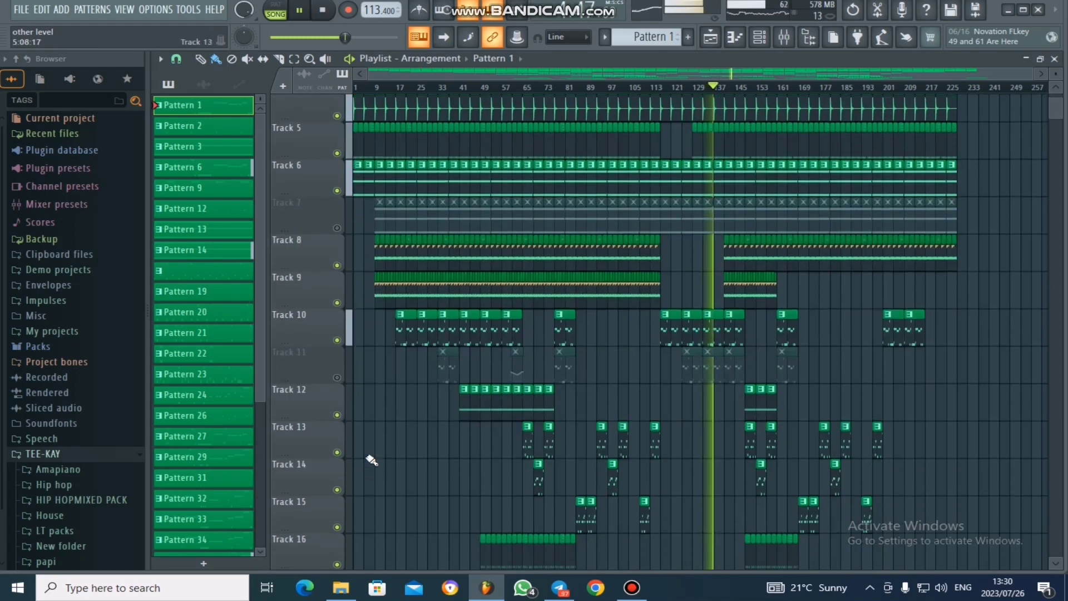
pyautogui.scroll(-2, 372, 460)
pyautogui.scroll(-2, 372, 460)
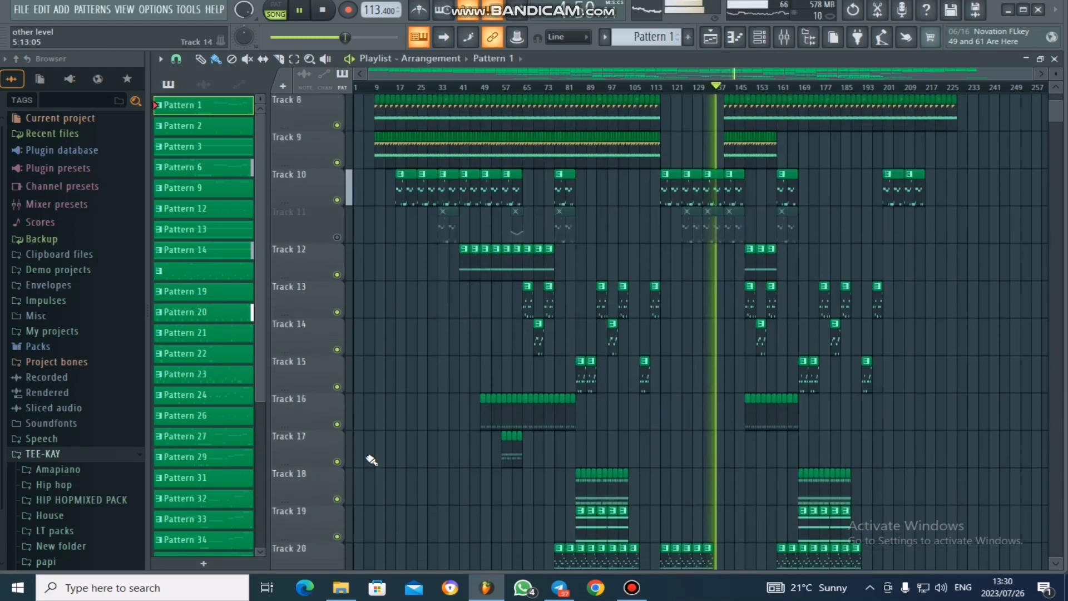
pyautogui.scroll(-1, 371, 461)
pyautogui.scroll(2, 371, 460)
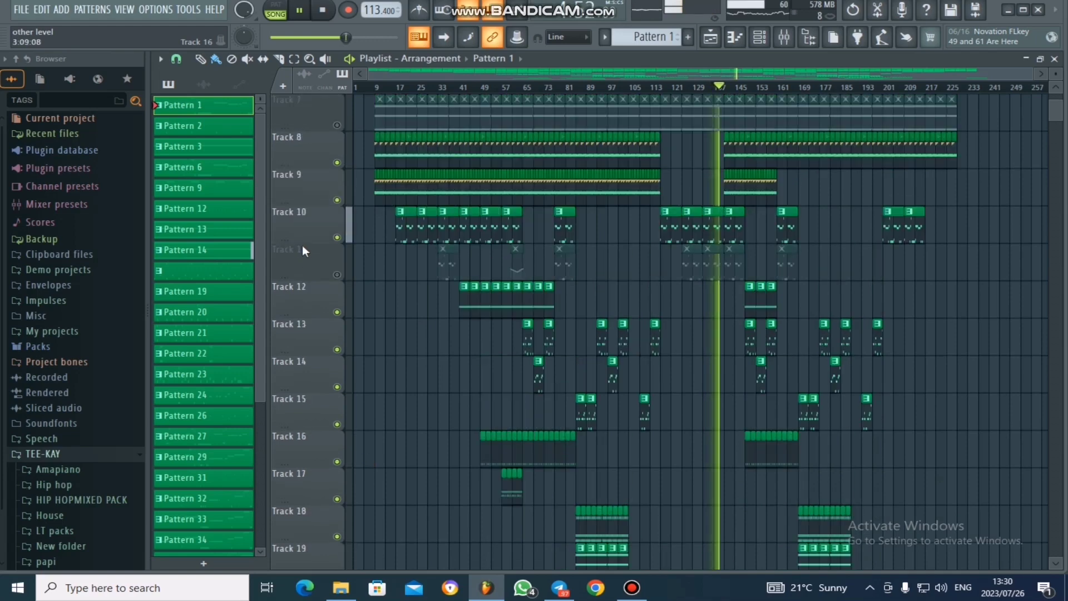
pyautogui.click(337, 276)
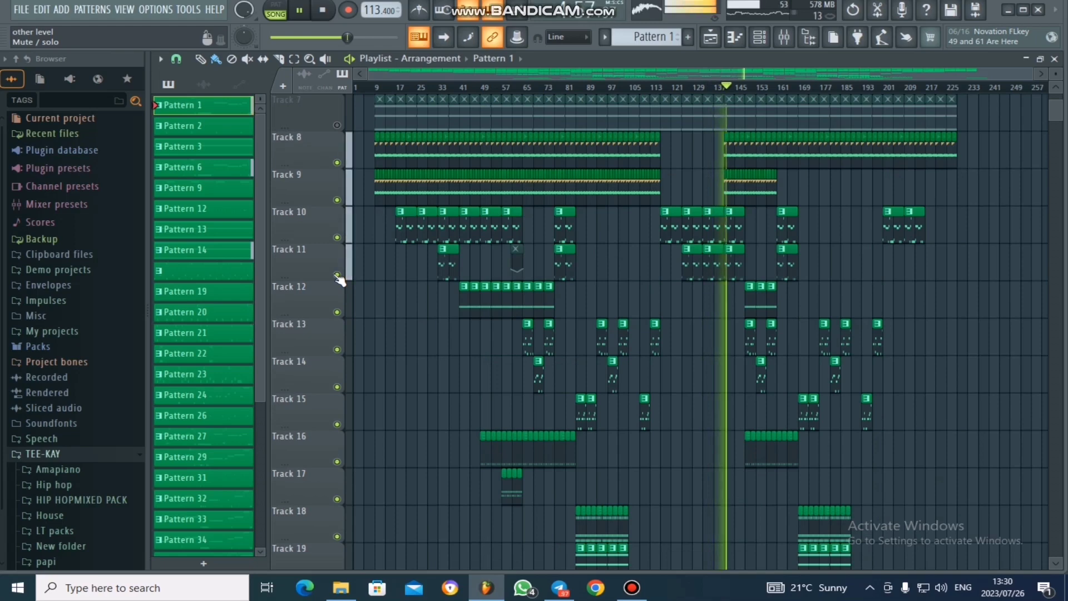
# - Mute Track 11 once more while bars 140 to 147 play, and restore it to compare its contribution
pyautogui.click(337, 276)
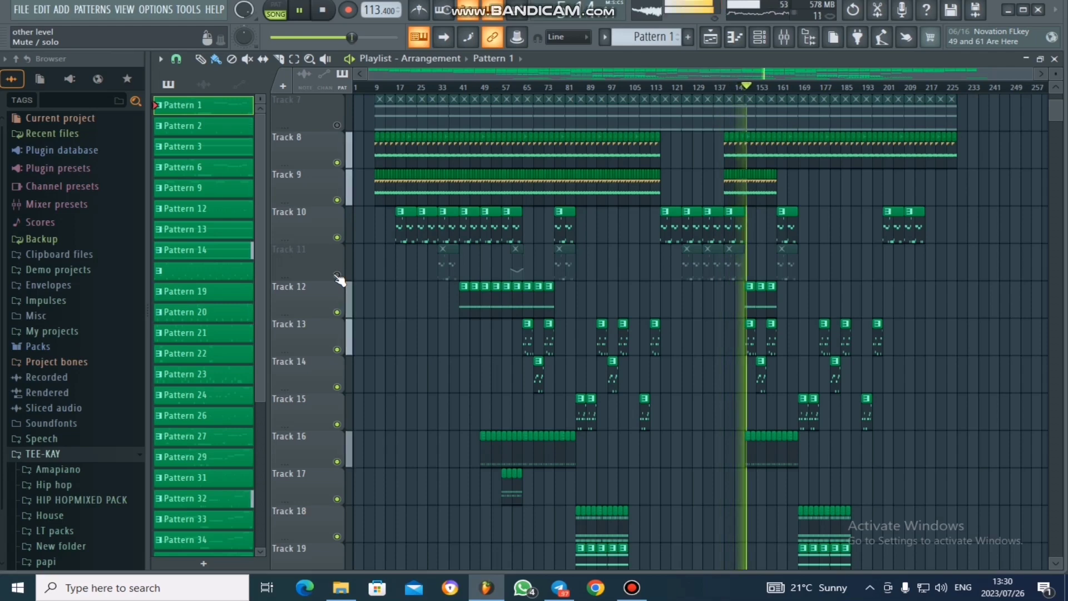
pyautogui.click(337, 274)
pyautogui.scroll(5, 985, 446)
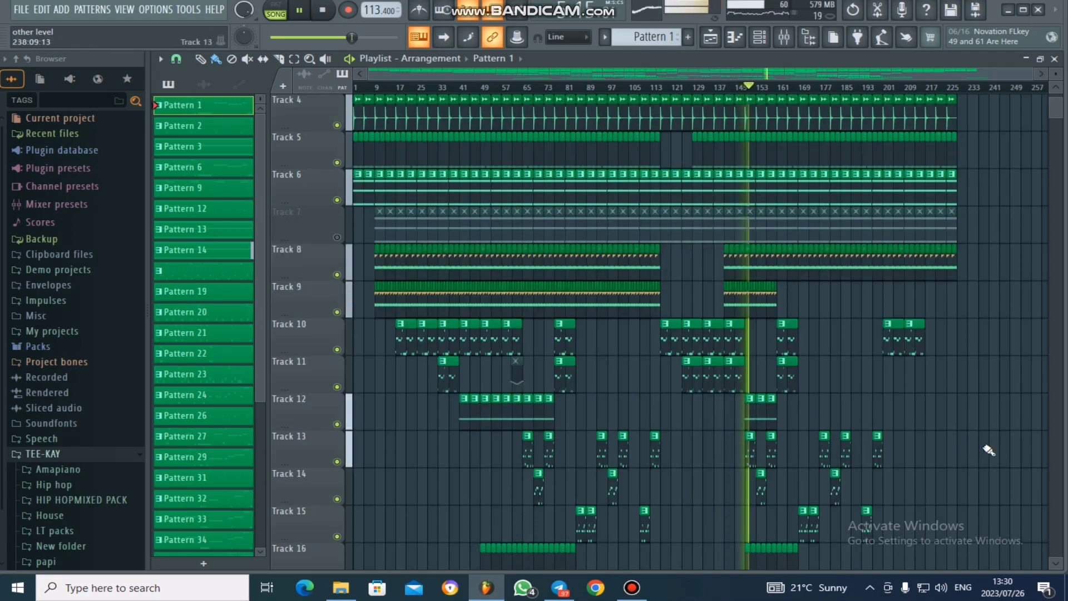
# - Examine the clips on Tracks 4 to 27 as playback passes about bars 160 to 166
pyautogui.scroll(-3, 989, 451)
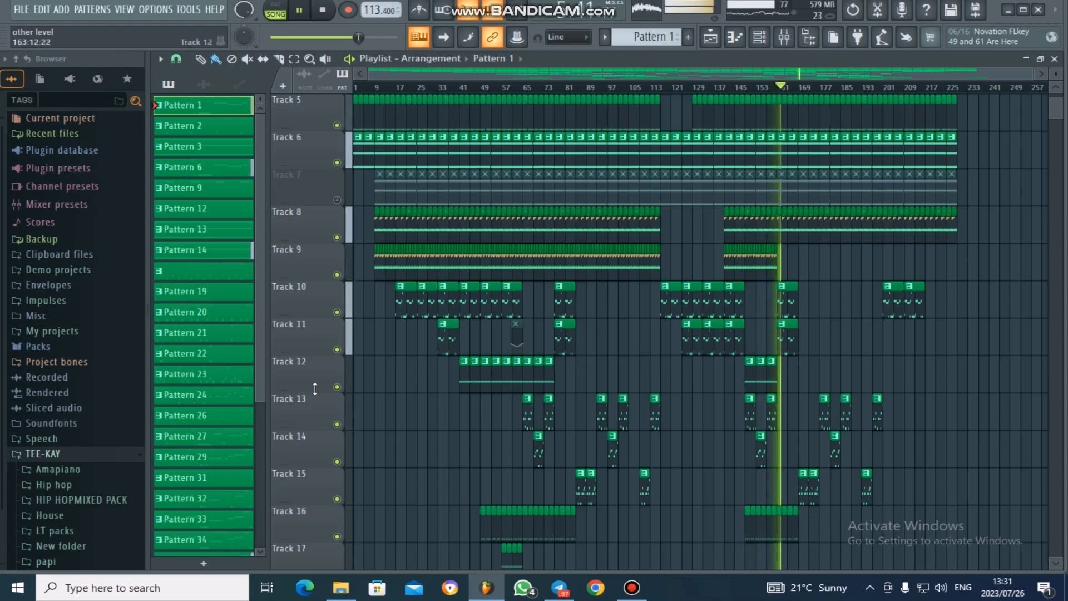
pyautogui.scroll(-3, 394, 445)
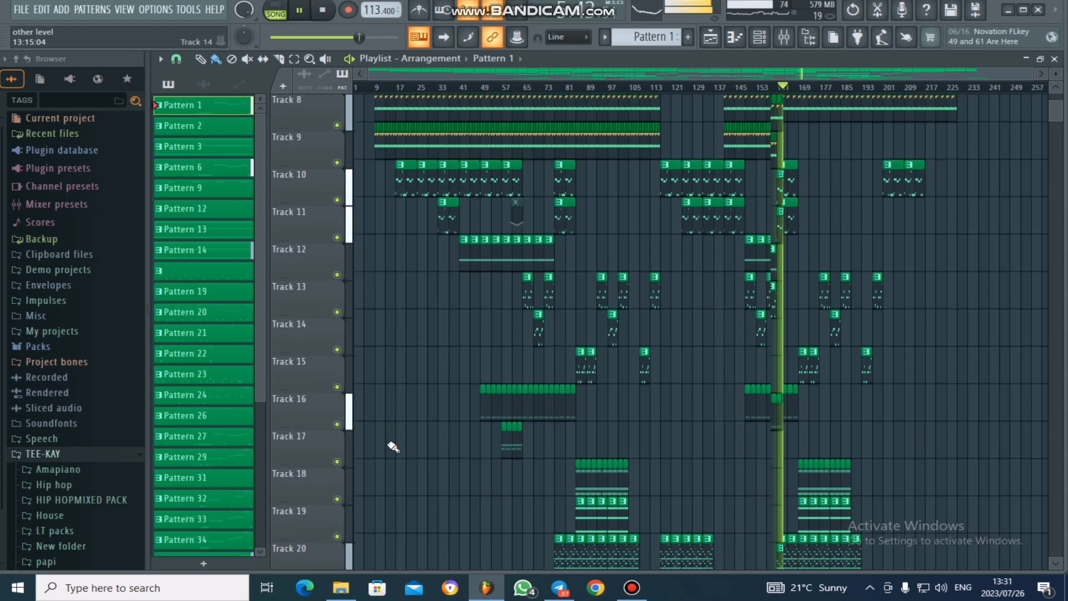
pyautogui.scroll(-7, 393, 446)
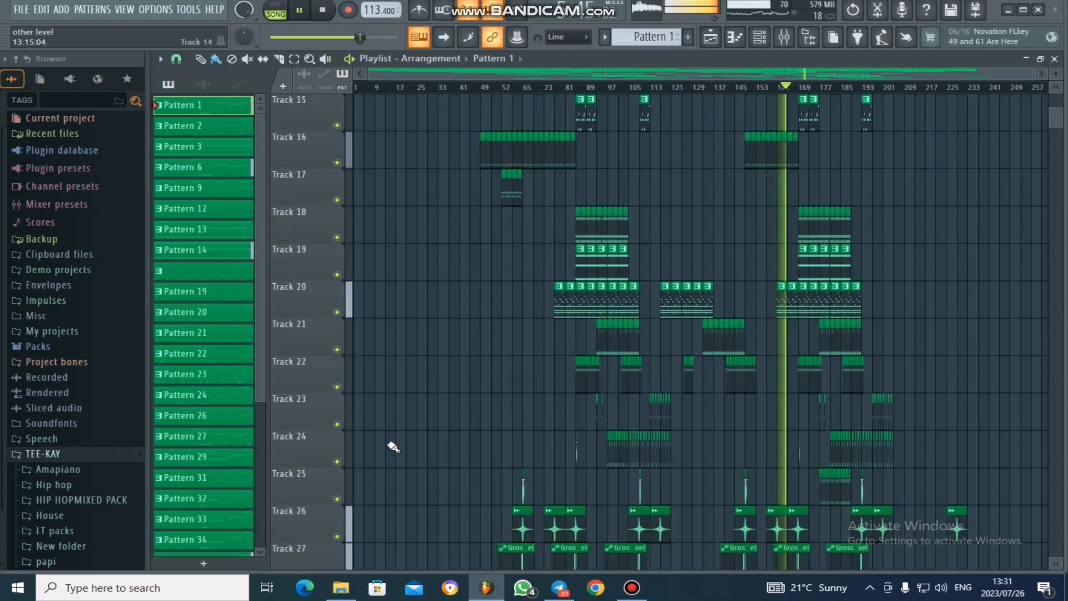
pyautogui.scroll(6, 394, 445)
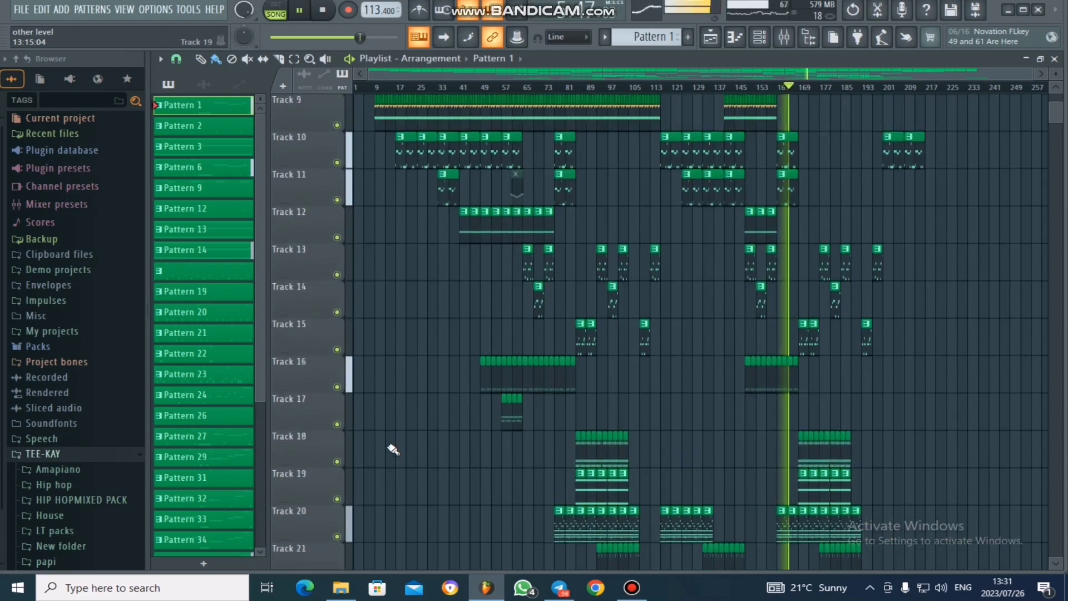
pyautogui.scroll(5, 394, 449)
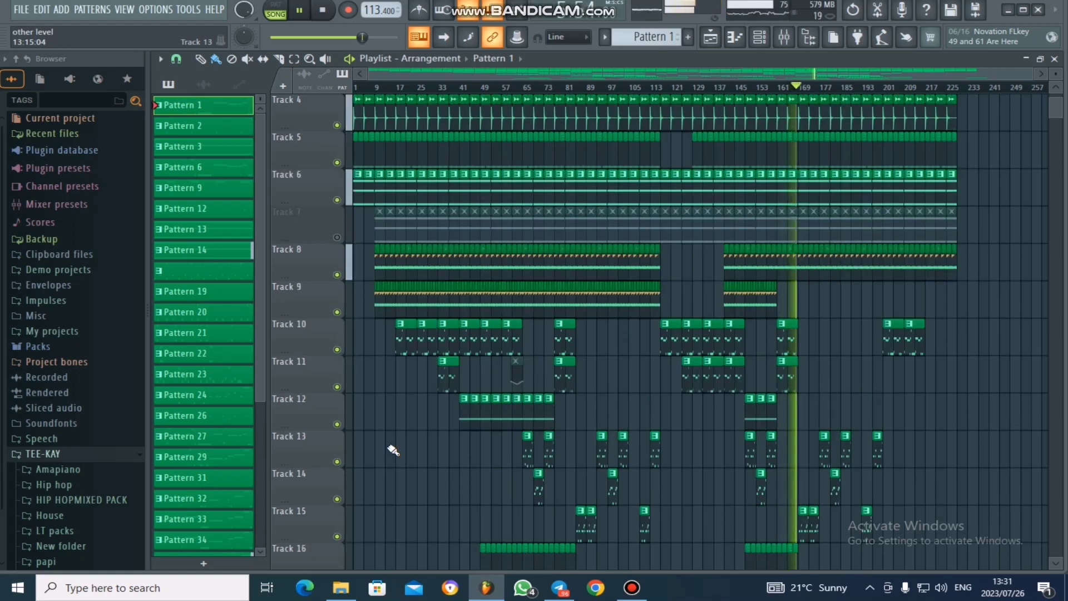
# - Unmute Track 7 after about bar 198 and review Tracks 1 to 15 while the arrangement plays to its end
pyautogui.scroll(-1, 393, 449)
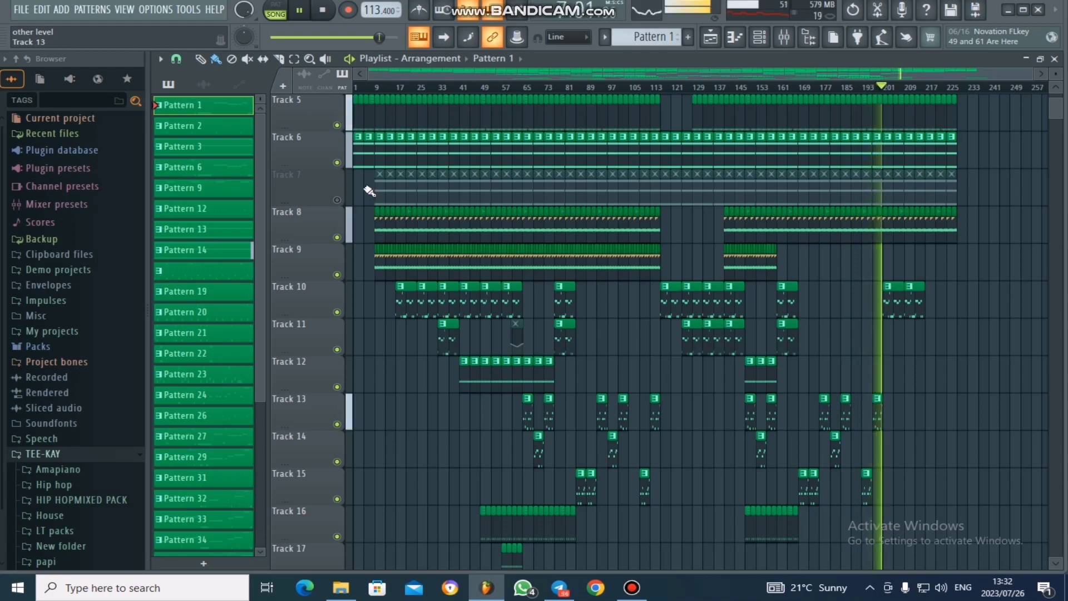
pyautogui.click(337, 200)
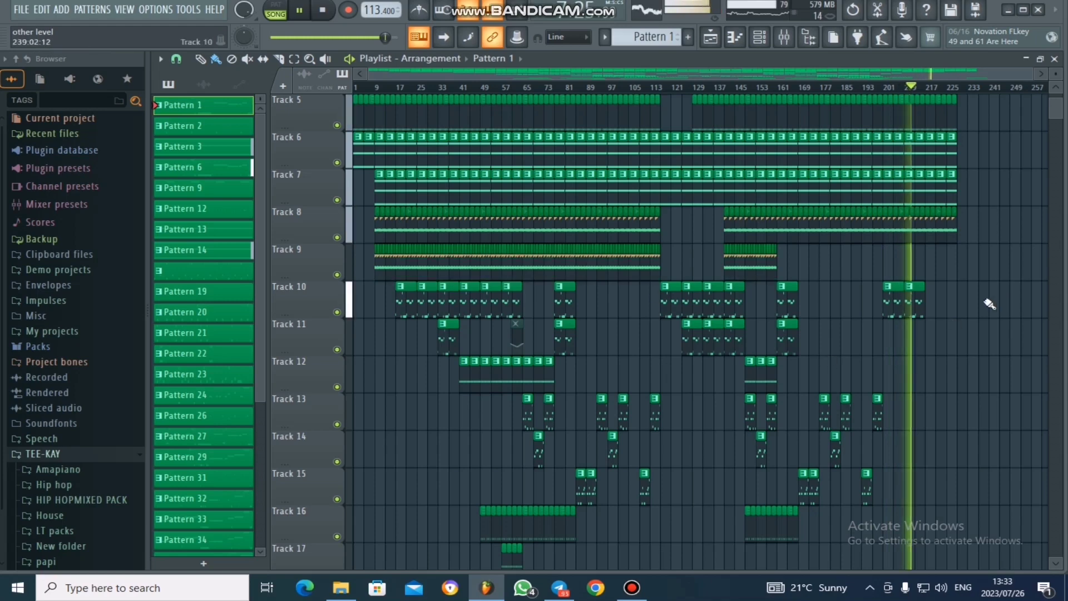
pyautogui.scroll(2, 984, 330)
pyautogui.scroll(2, 984, 331)
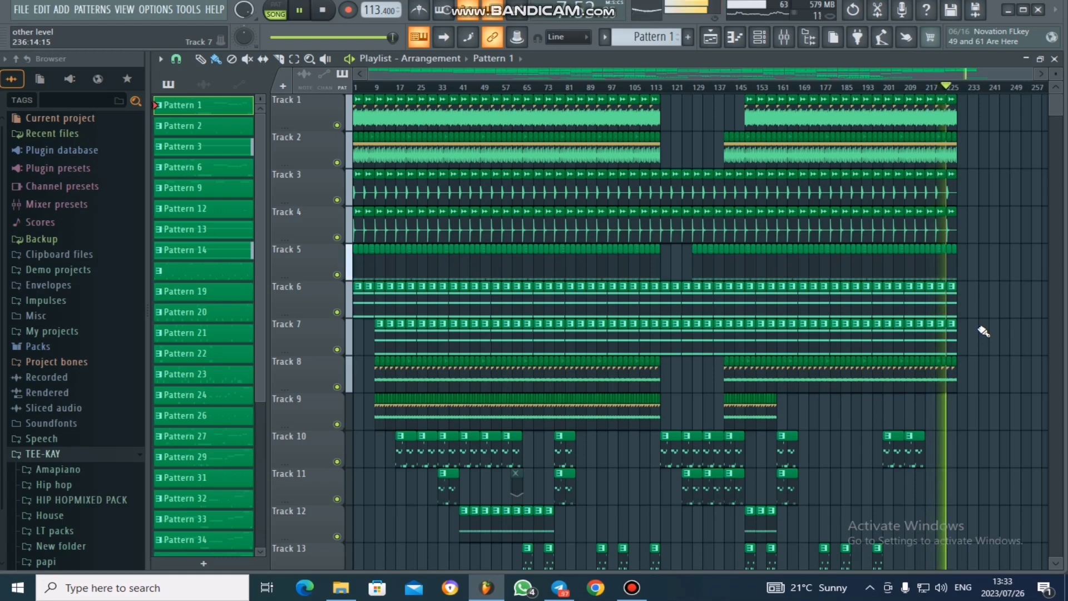
pyautogui.scroll(-2, 1000, 340)
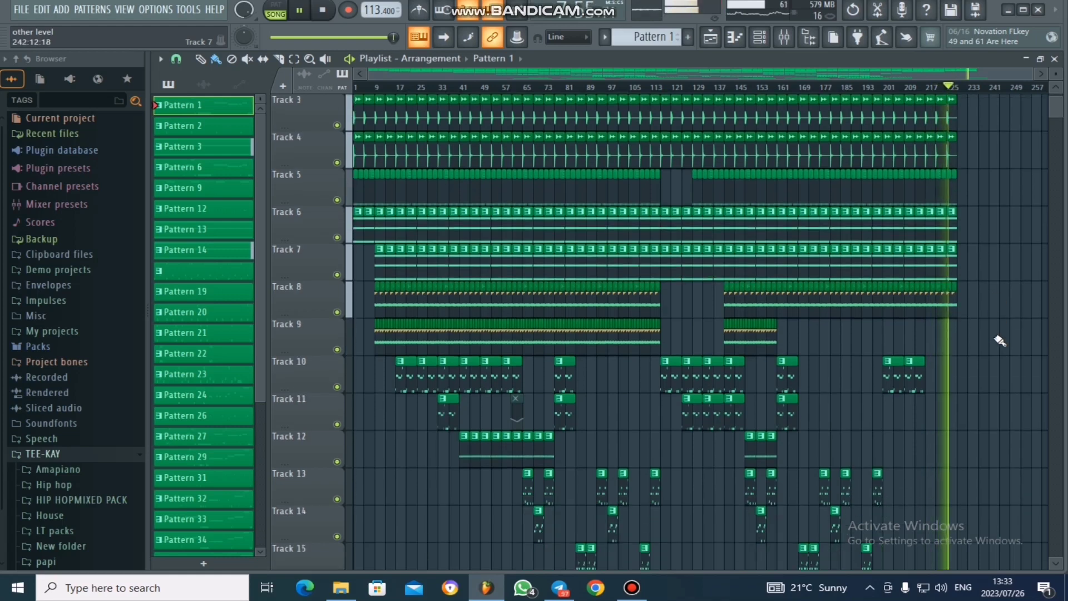
pyautogui.scroll(2, 1000, 341)
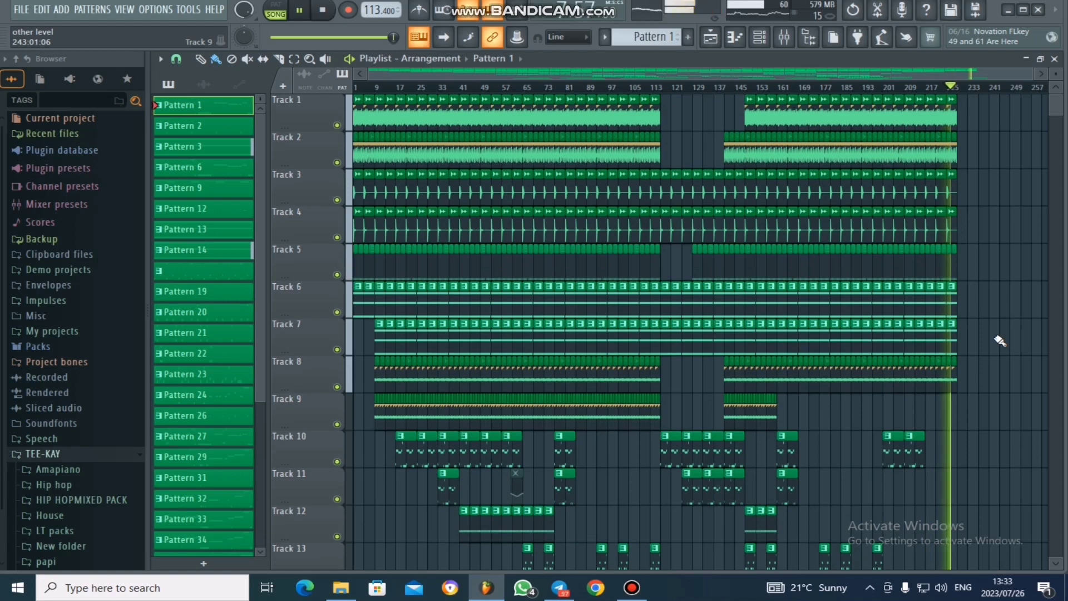